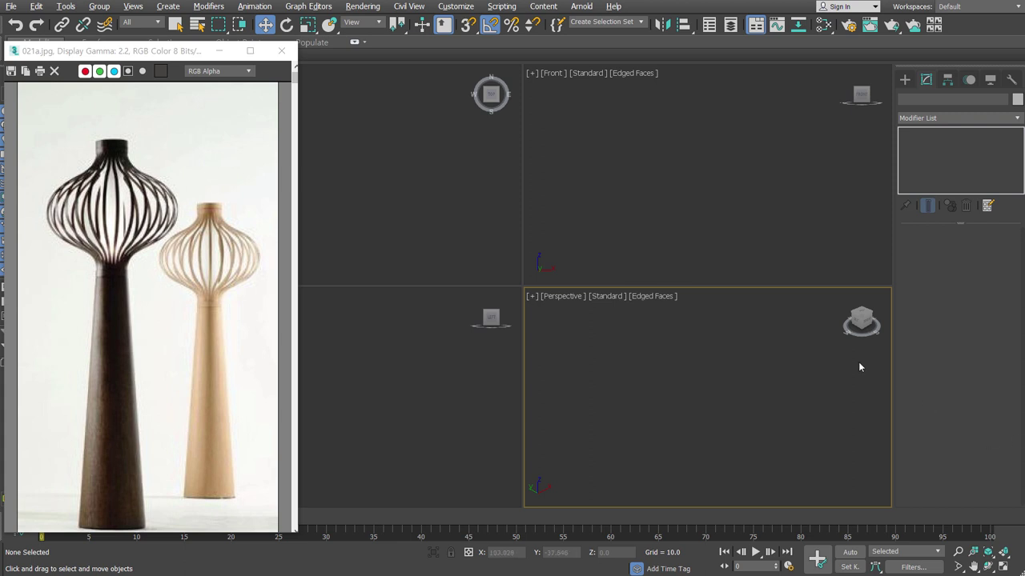
Draw a plane in the front view beside the lamp reference photo
right_click(198, 234)
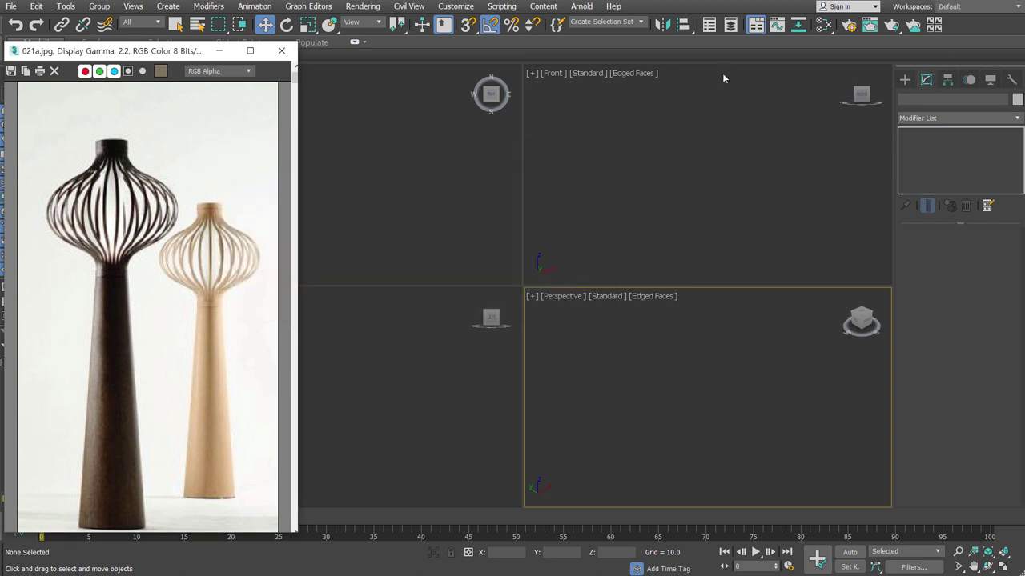
click(840, 117)
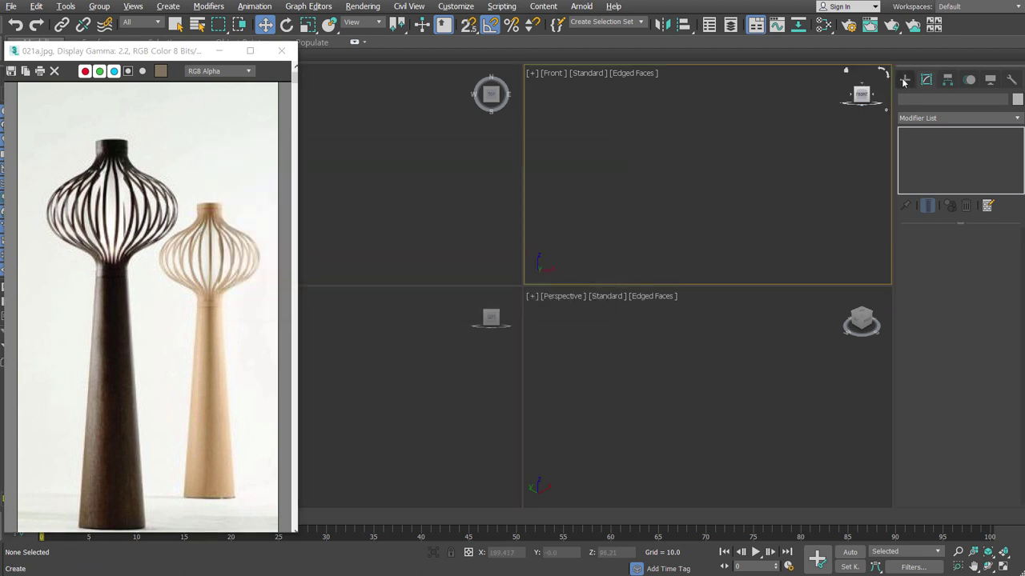
click(903, 80)
click(985, 211)
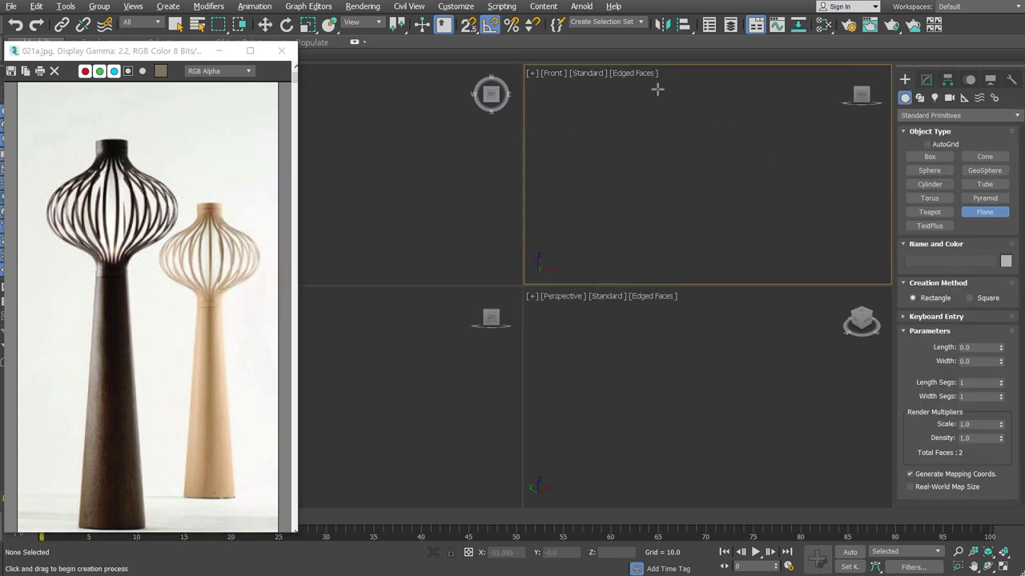
drag(661, 104, 776, 321)
Size the plane to length 436 and width 244, then frame it in every view
double_click(972, 348)
text(436)
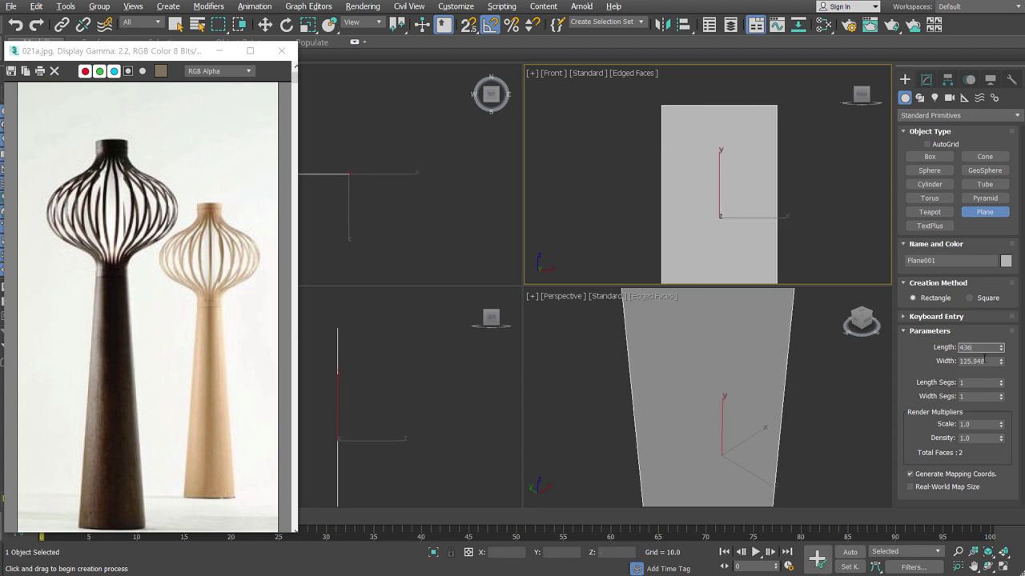
double_click(983, 361)
text(244)
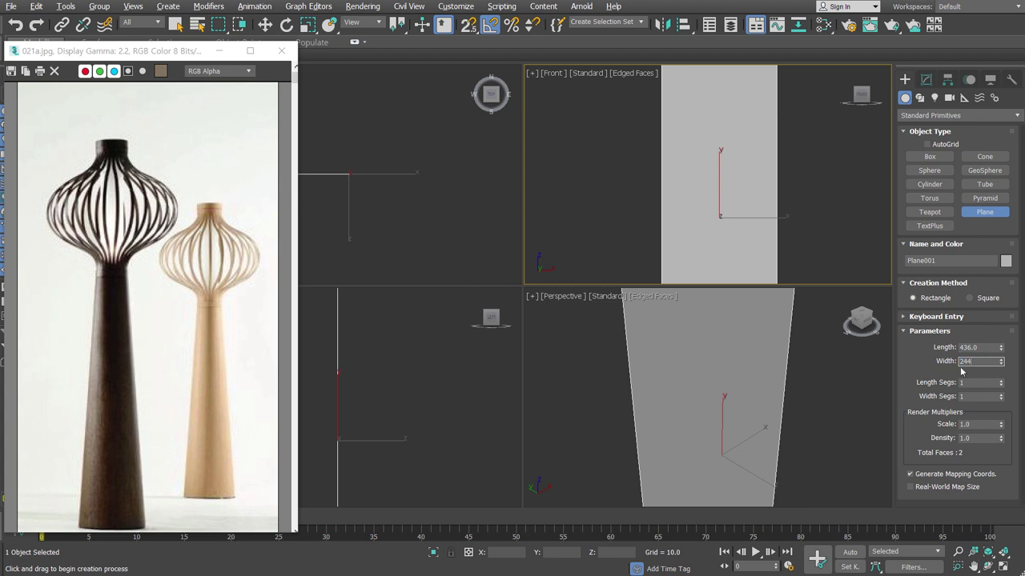
key(Return)
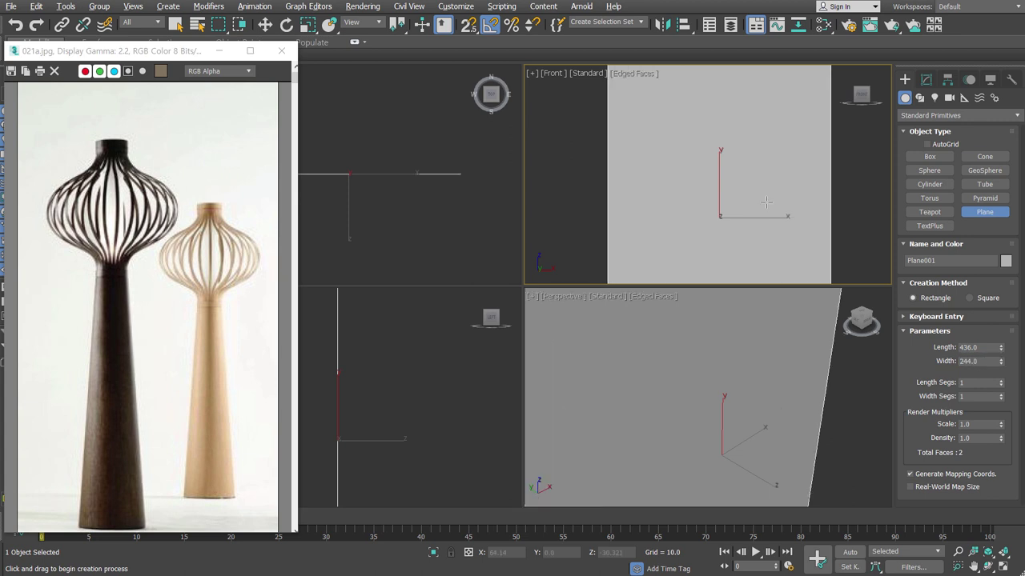
key(z)
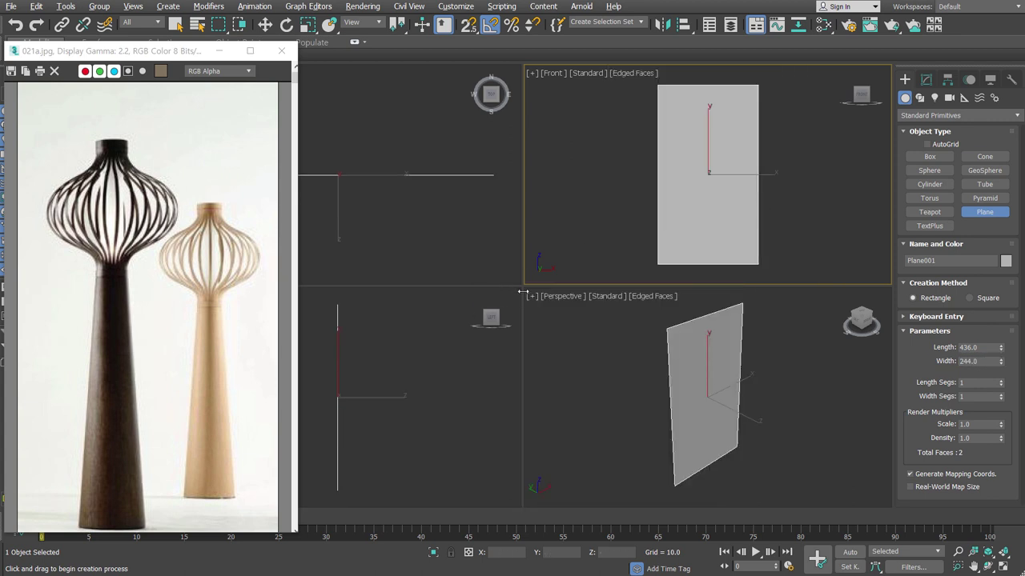
drag(520, 287, 372, 468)
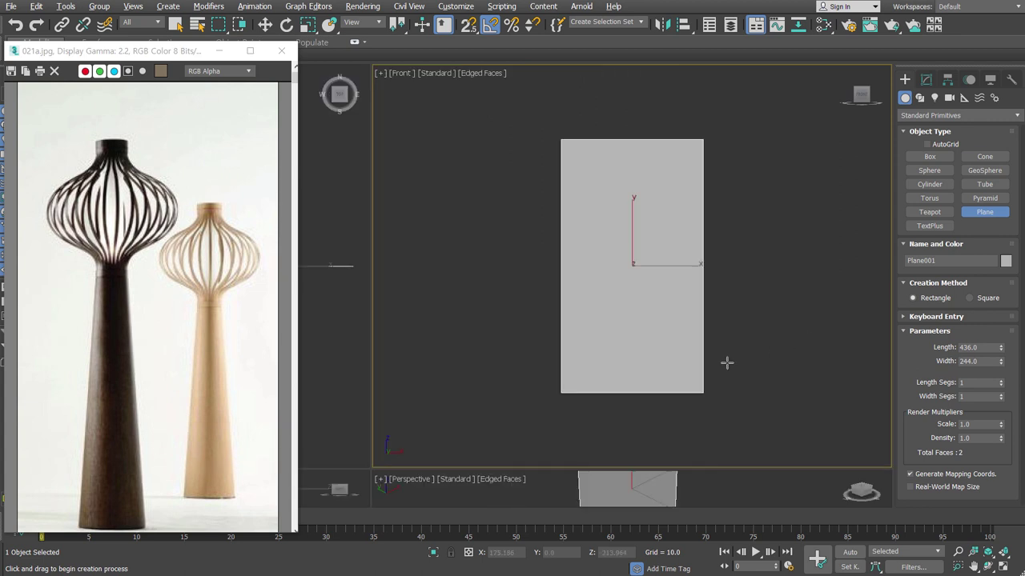
Apply the 021a.jpg lamp photo to the plane and zoom in on the dark ribbed head
key(w)
key(F3)
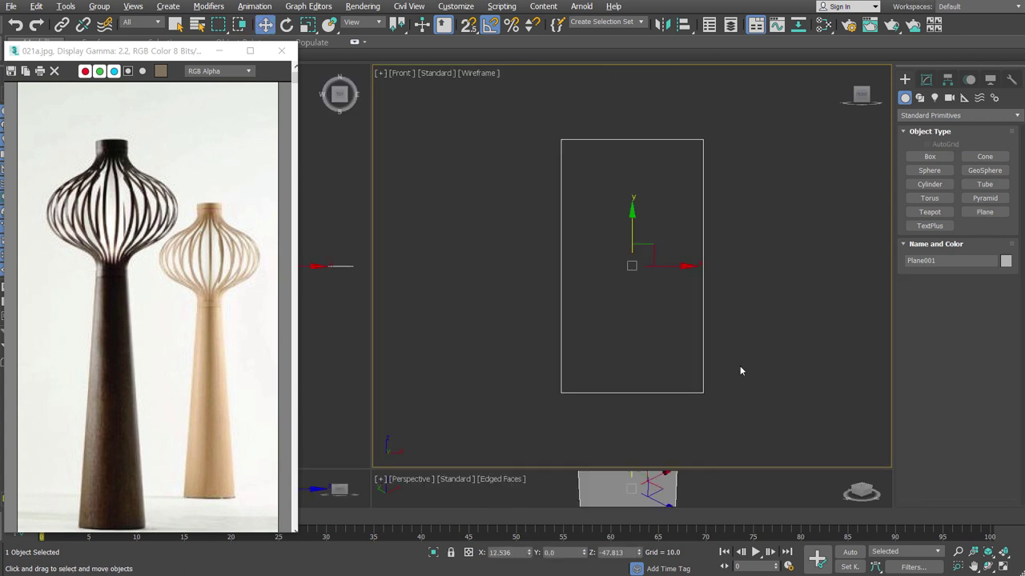
key(F3)
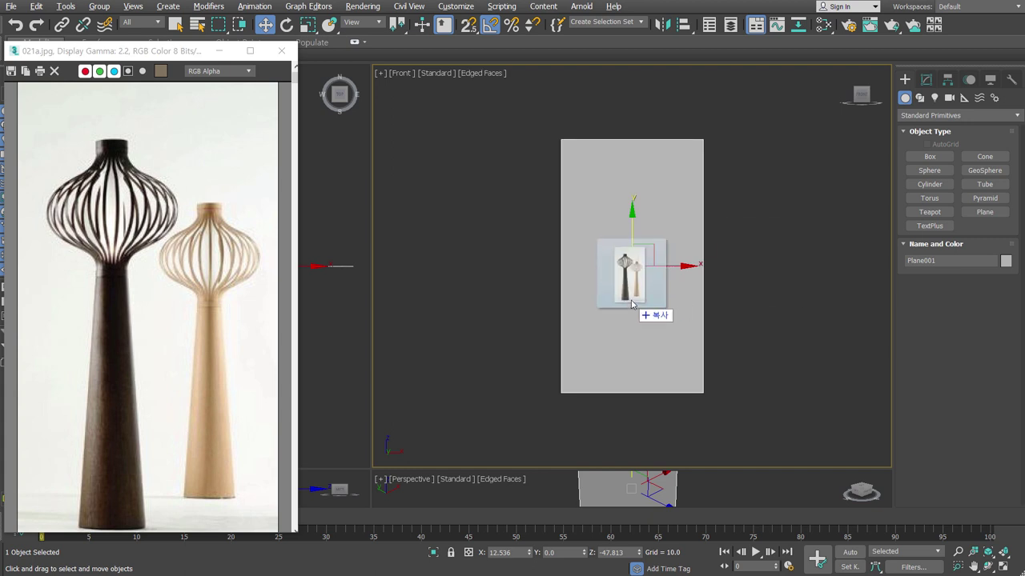
drag(1015, 243, 630, 304)
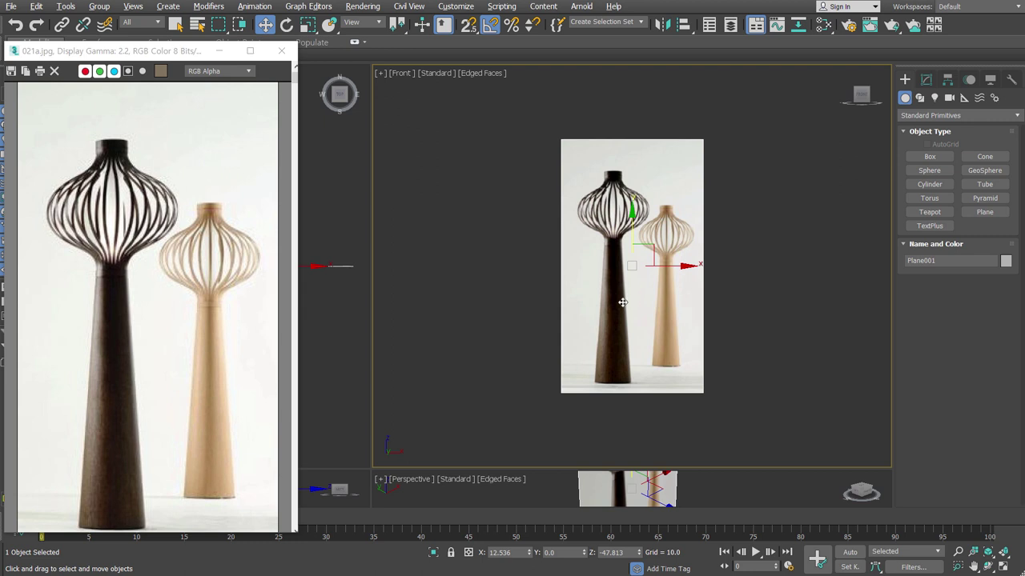
scroll(617, 200, up, 3)
scroll(665, 216, up, 3)
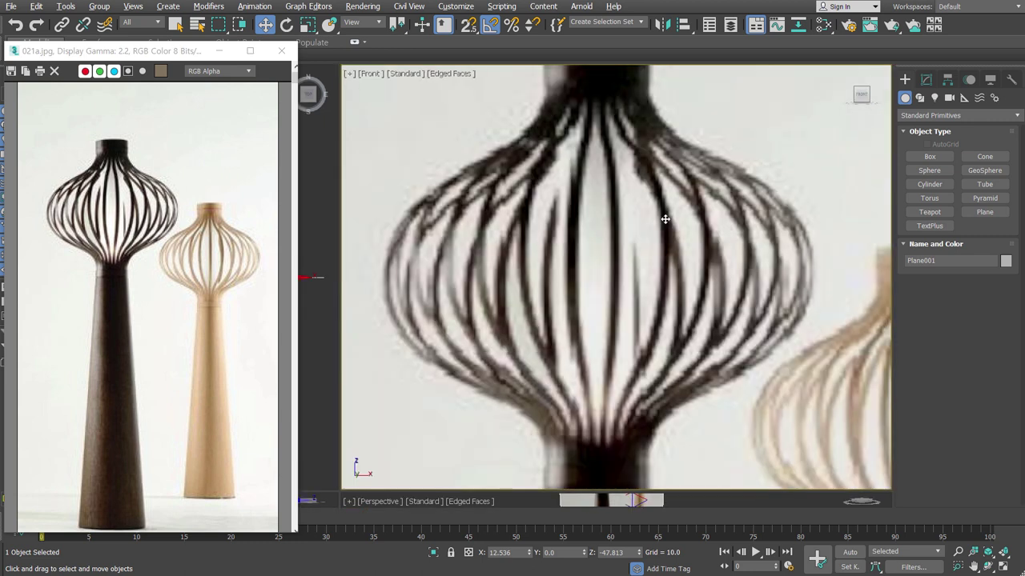
scroll(663, 217, down, 2)
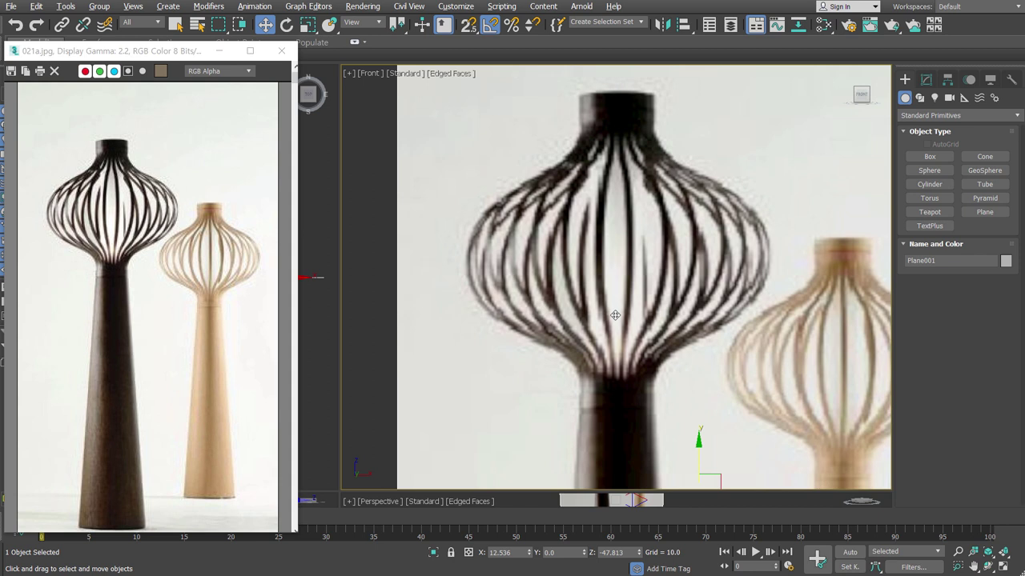
Draw a 24-sided cylinder over the lamp head and rotate it upright toward the front view
click(918, 187)
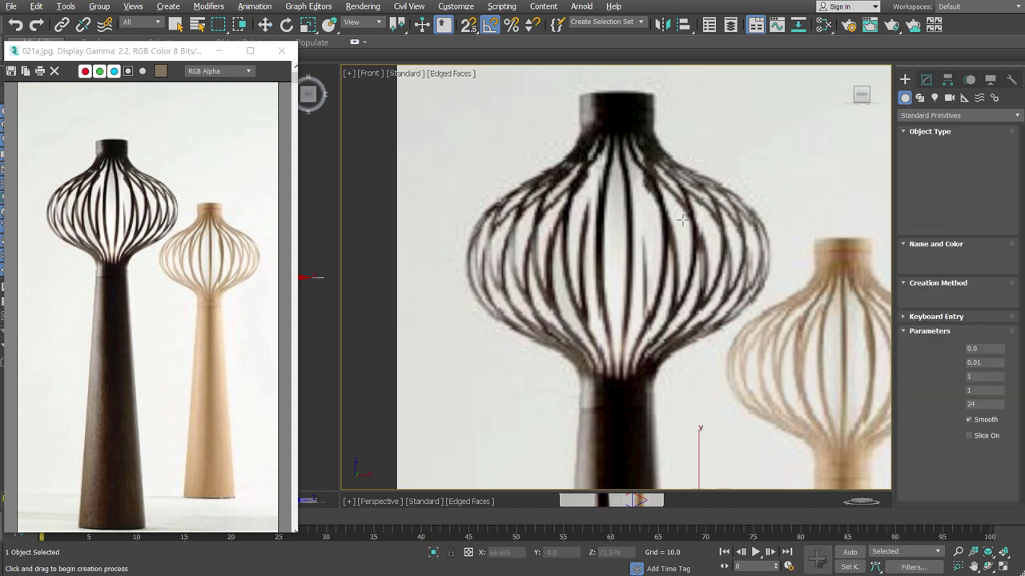
drag(615, 249, 618, 278)
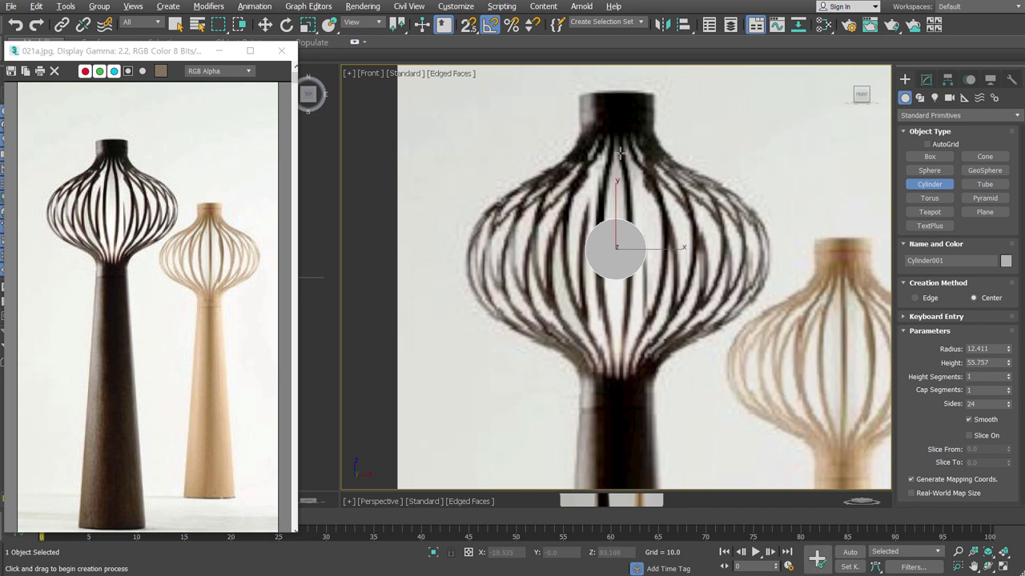
key(w)
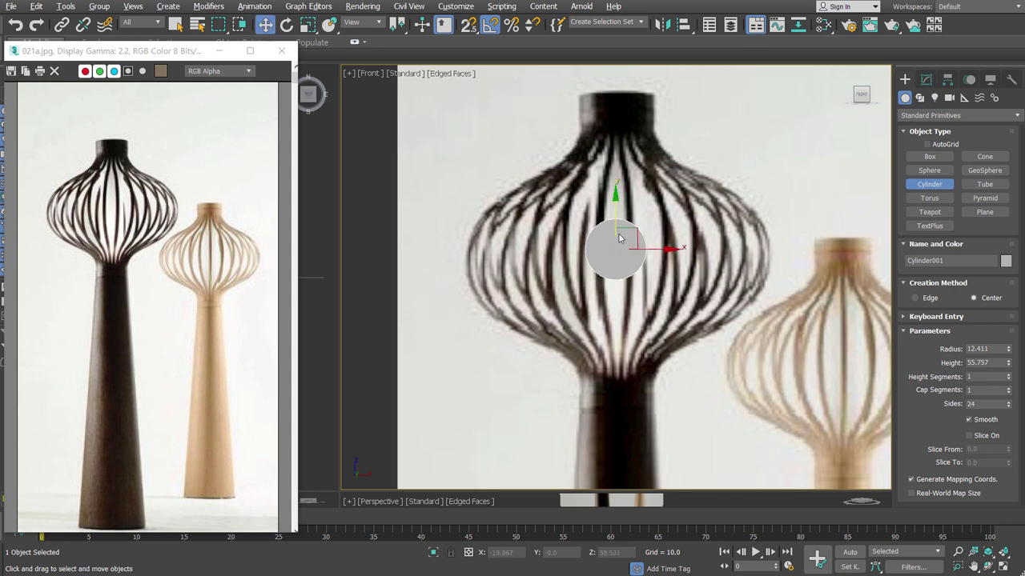
right_click(618, 238)
click(637, 264)
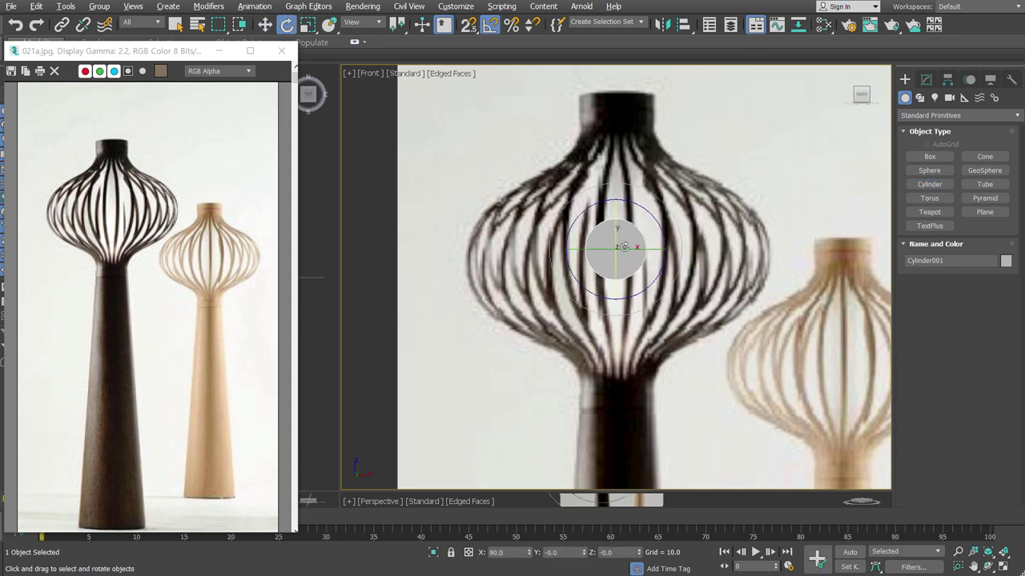
drag(624, 247, 613, 273)
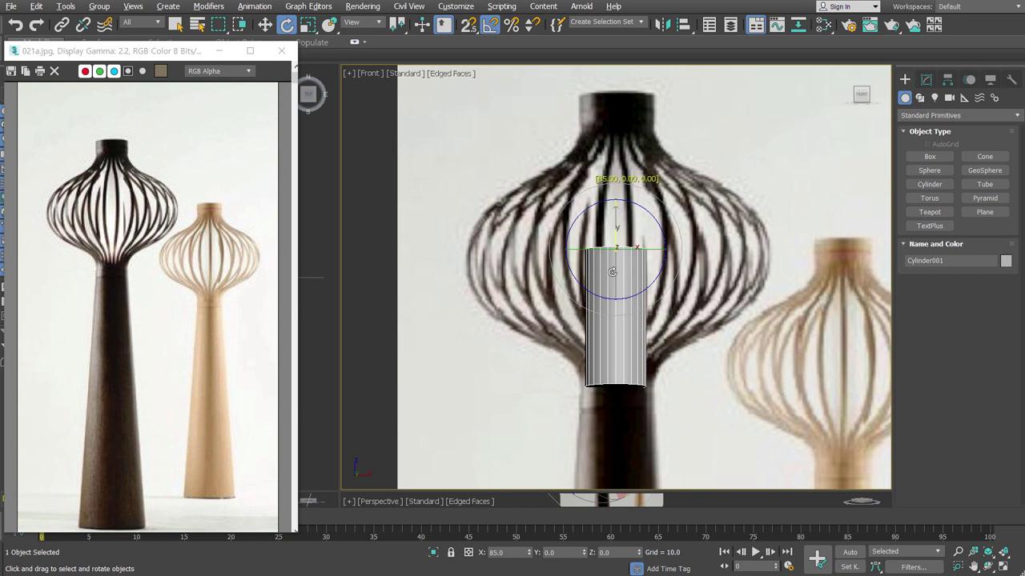
Move the cylinder up and centre it on the lamp's top neck
right_click(604, 240)
click(618, 253)
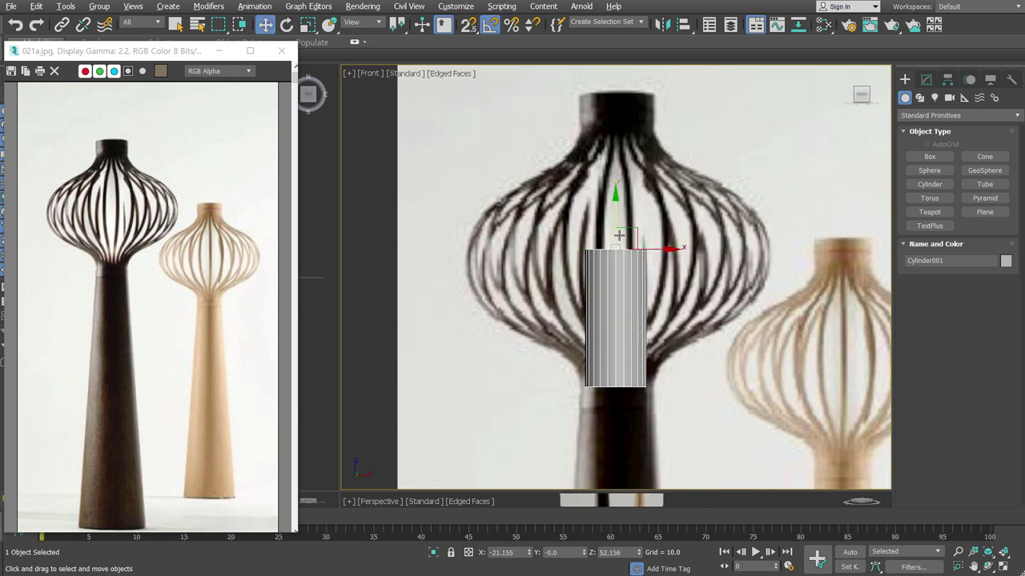
drag(614, 215, 615, 172)
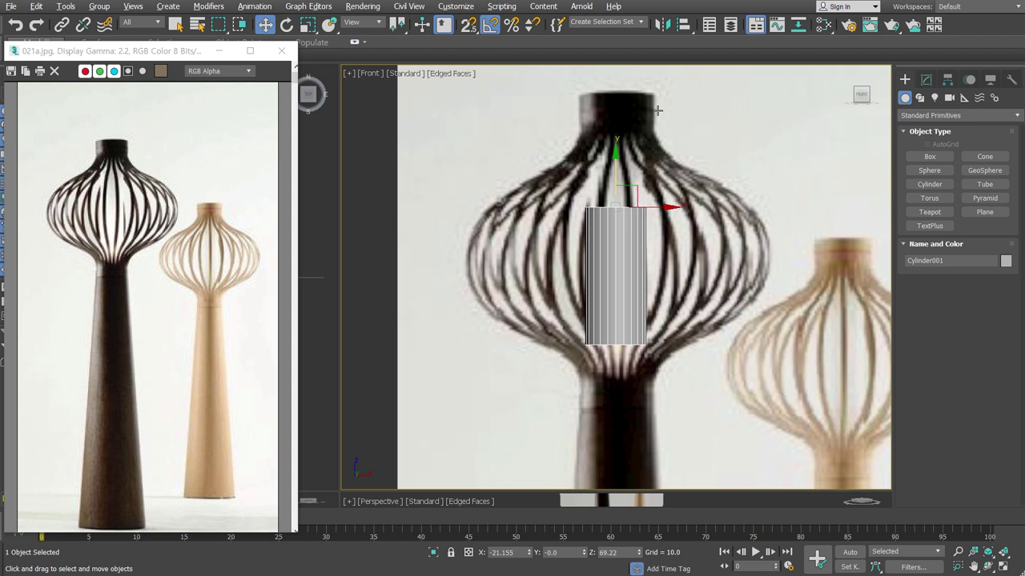
drag(614, 182, 626, 83)
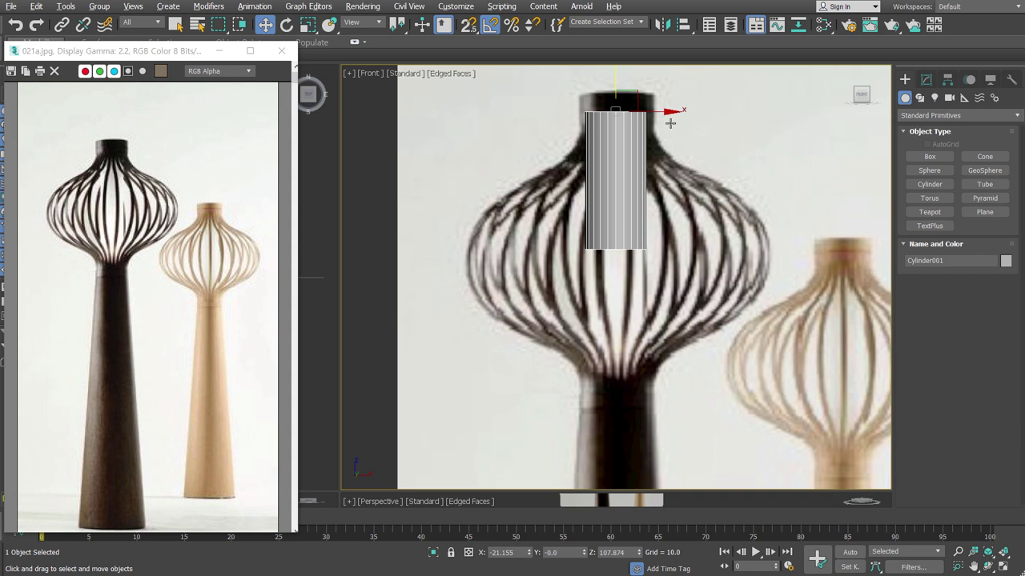
drag(657, 112, 655, 112)
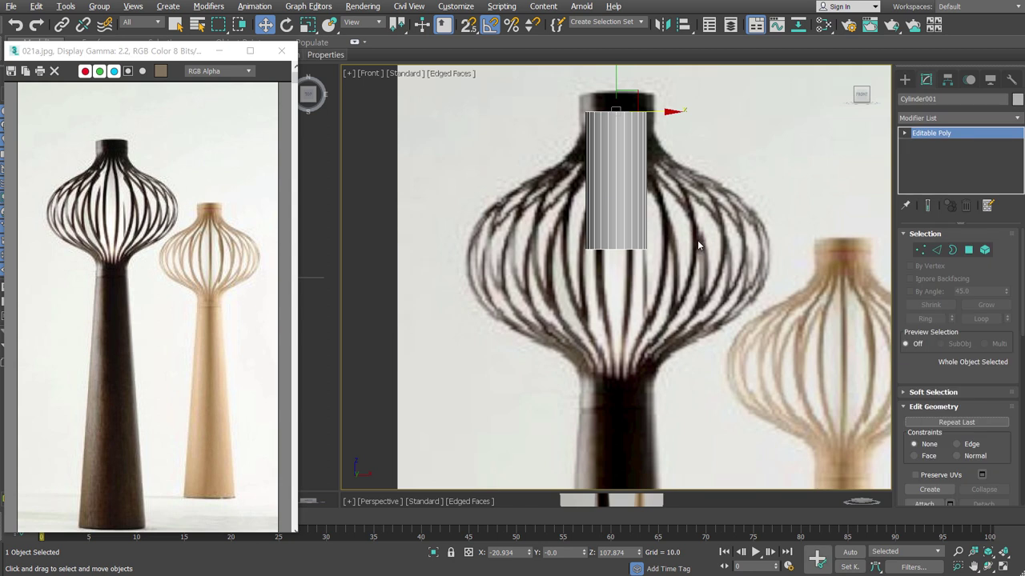
Convert the cylinder to Editable Poly and pull its bottom vertices down through the neck
click(921, 250)
drag(578, 224, 680, 266)
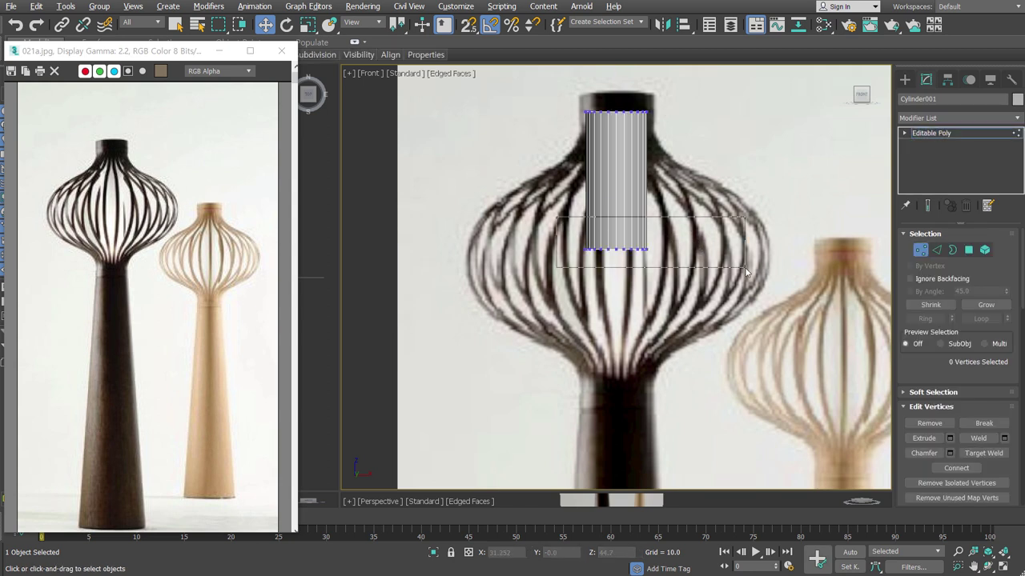
drag(616, 206, 641, 369)
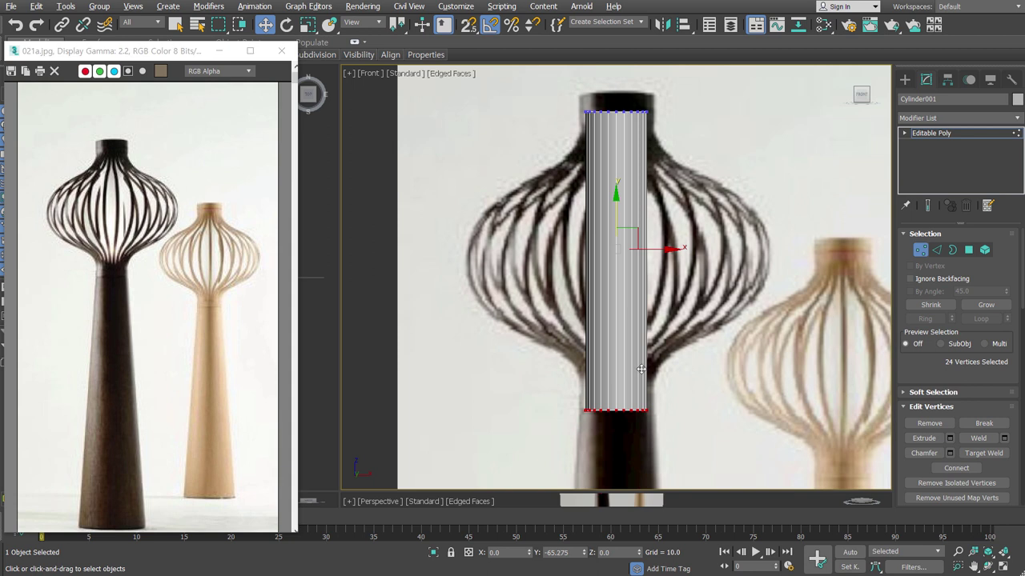
Check the end cap polygons, exit sub-object mode, and rename the object lbox
key(4)
drag(496, 83, 674, 127)
mouse_move(523, 416)
mouse_down()
mouse_move(746, 448)
mouse_move(755, 413)
mouse_up()
click(752, 411)
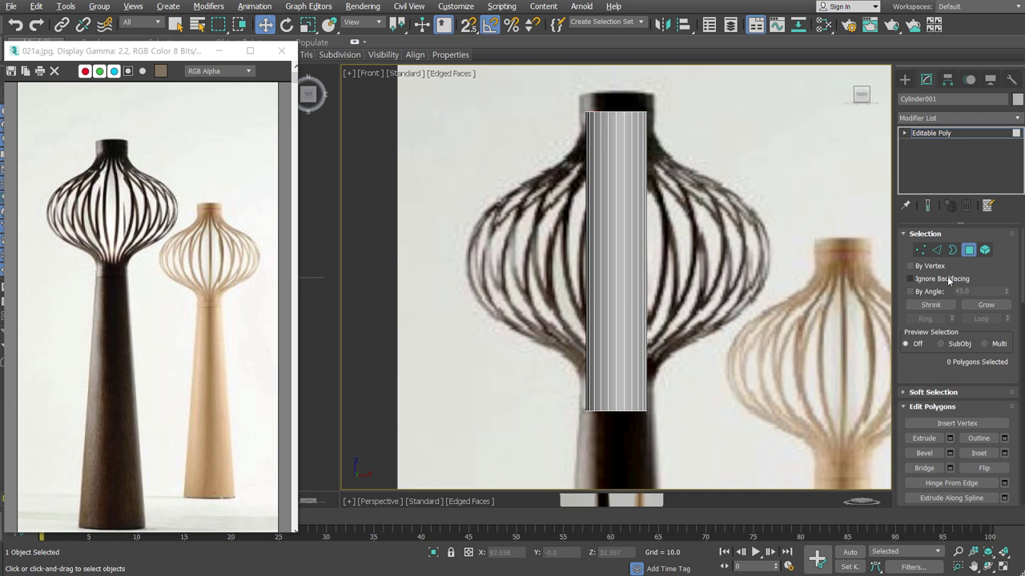
click(964, 251)
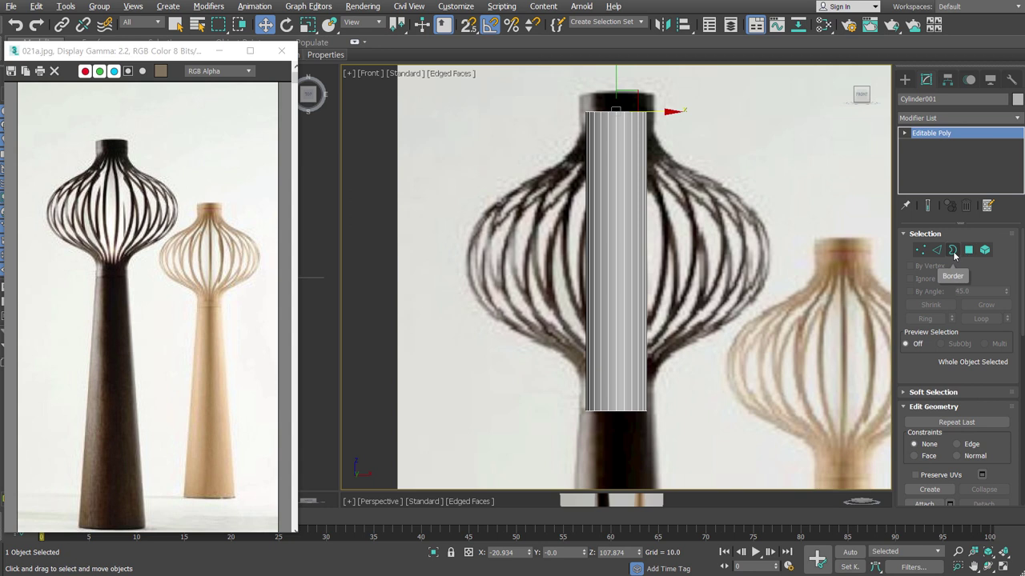
text(lbox)
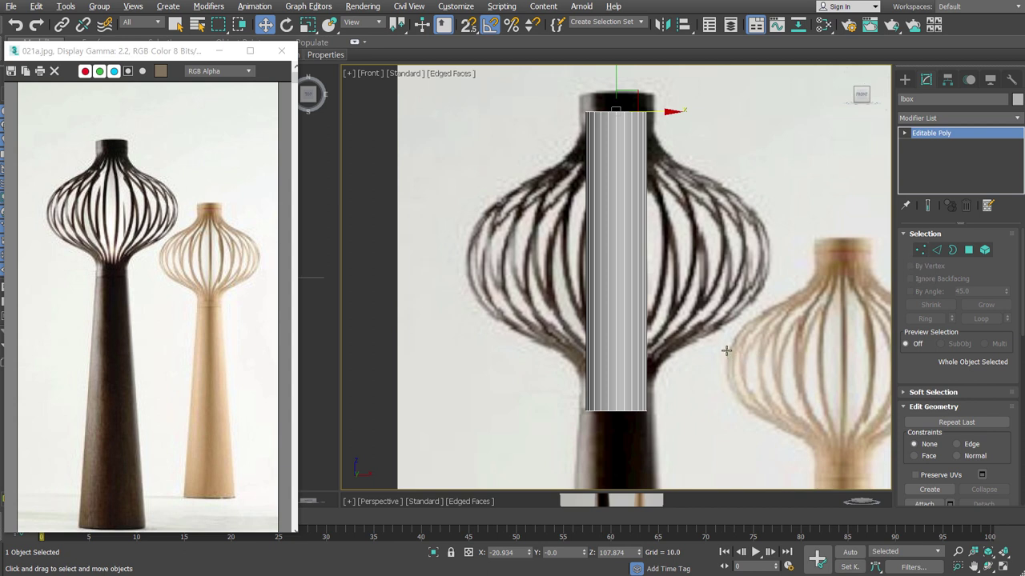
Duplicate the column as a copy named out
key(ctrl+v)
drag(512, 313, 418, 314)
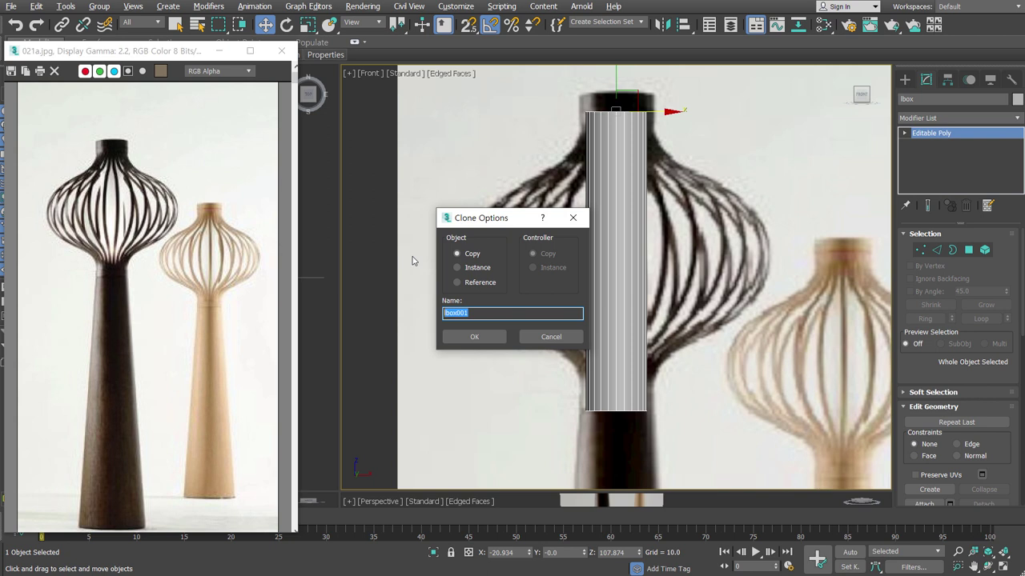
text(out)
key(Return)
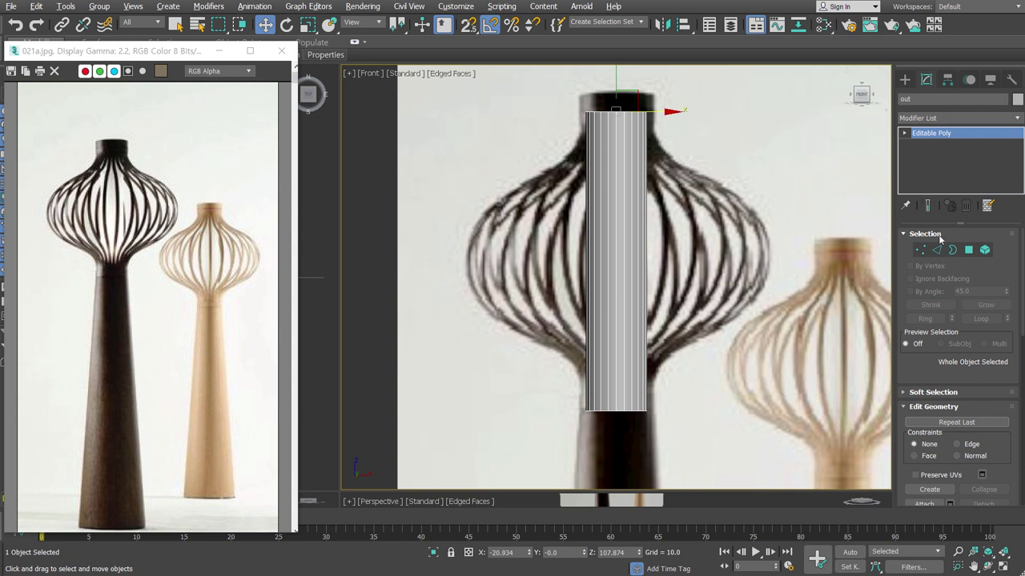
Cut a horizontal edge loop near the bottom of the out column
click(940, 255)
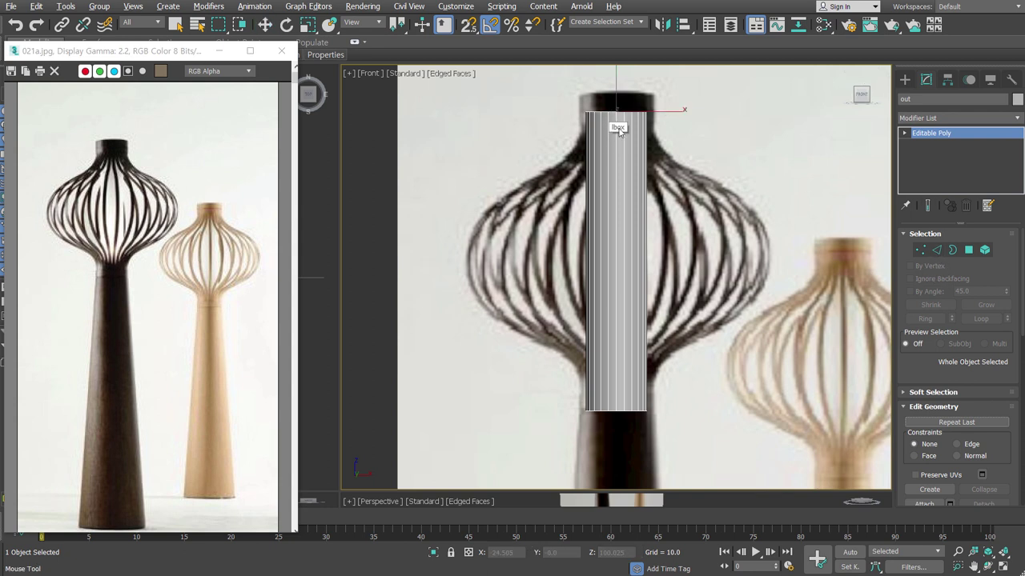
key(w)
key(alt+c)
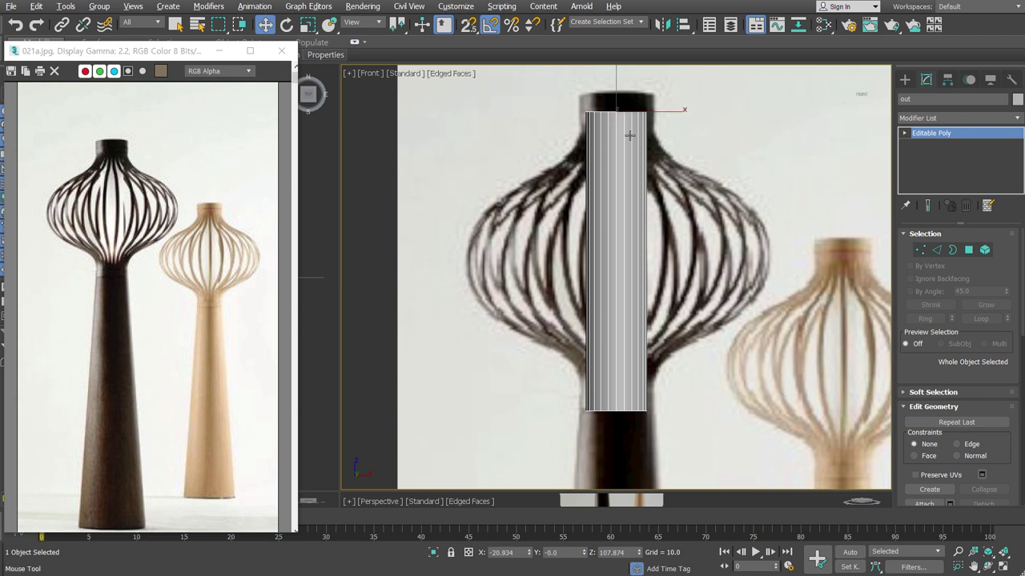
click(646, 391)
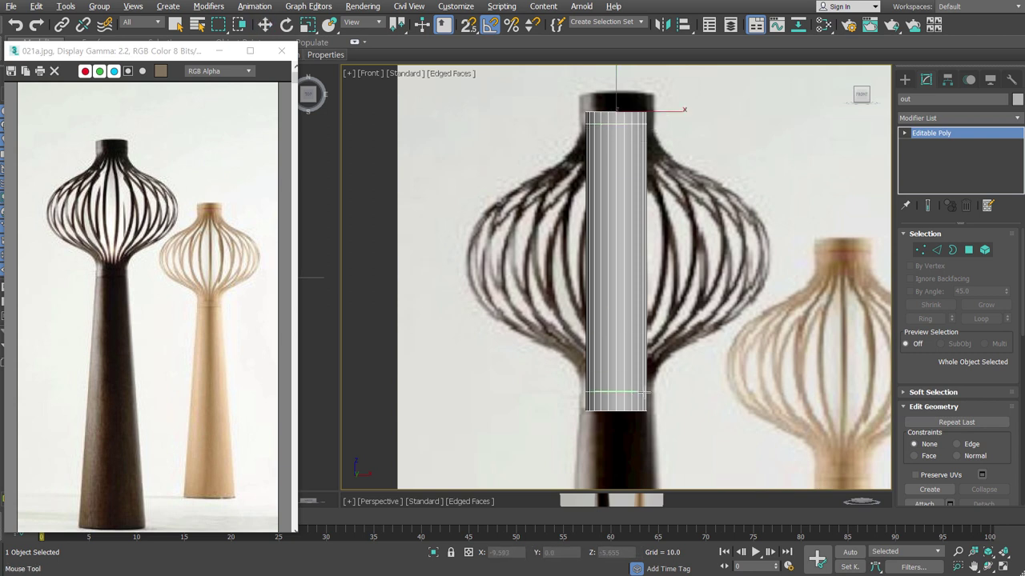
Select the top and bottom face rings of out and detach them as a separate object
right_click(734, 412)
key(4)
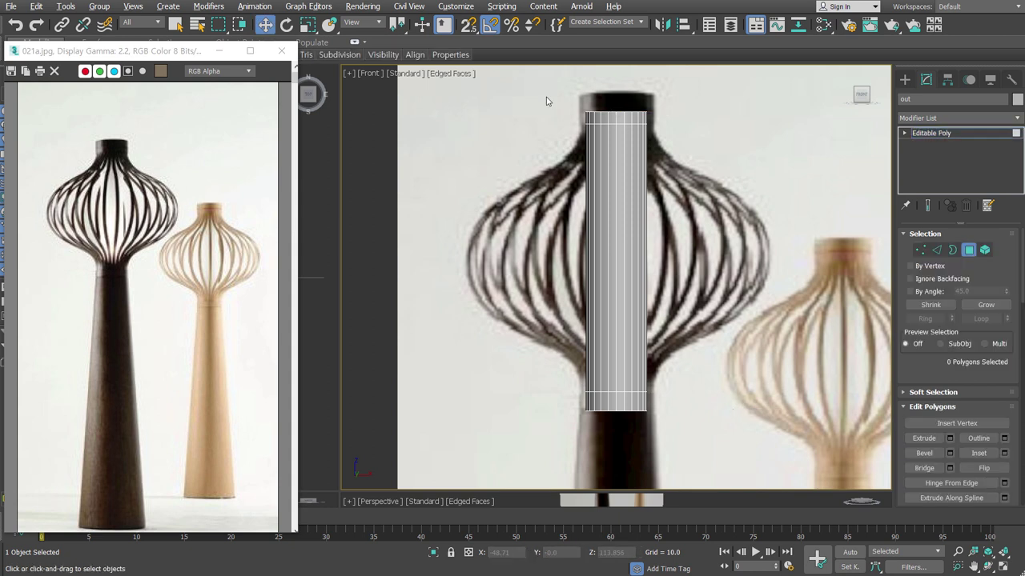
drag(544, 97, 723, 136)
ctrl+drag(549, 373, 711, 416)
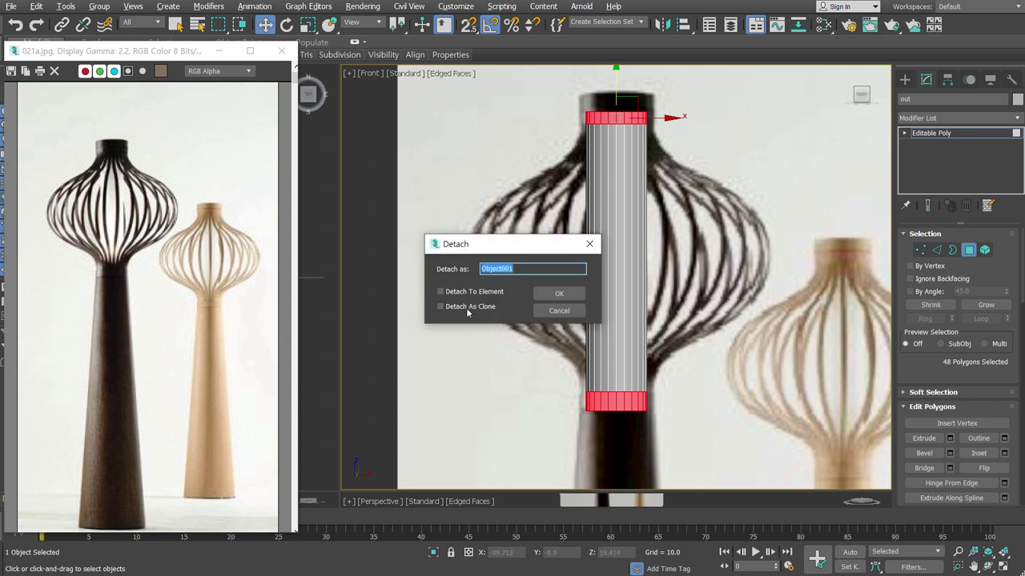
click(574, 292)
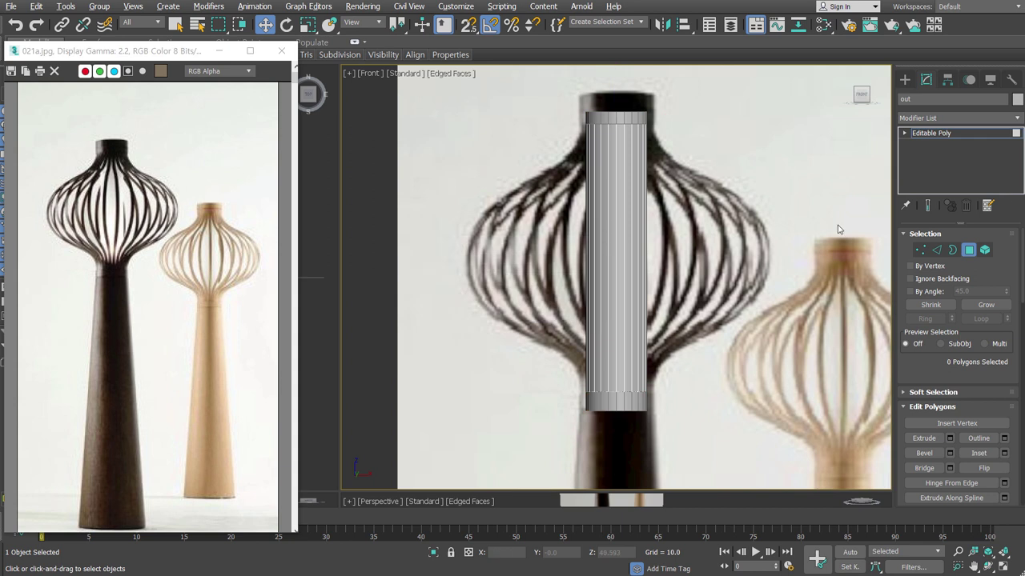
click(969, 249)
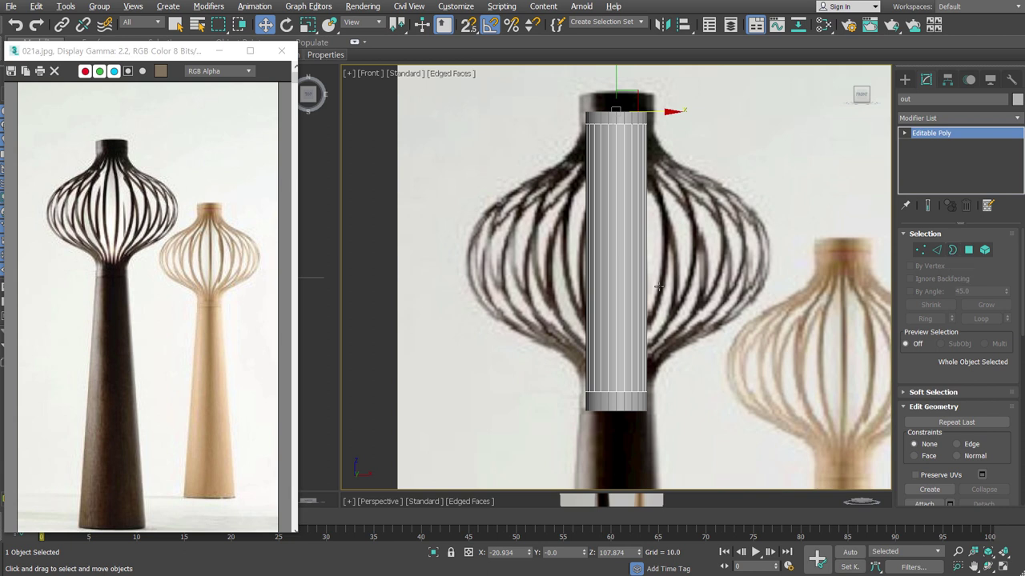
Connect the column's vertical edges with 2 segments, then select the new middle face band
click(936, 250)
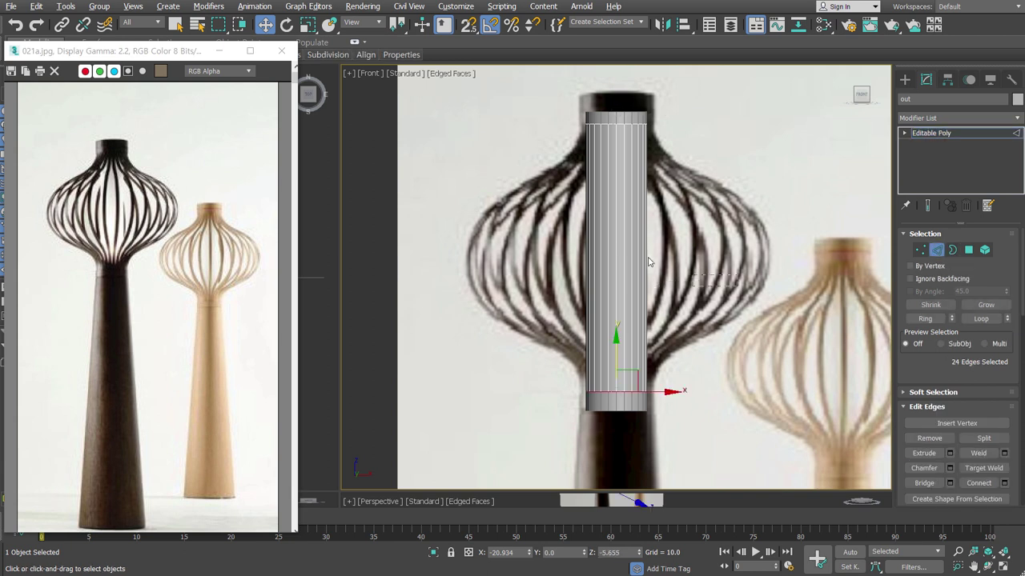
drag(538, 226, 632, 285)
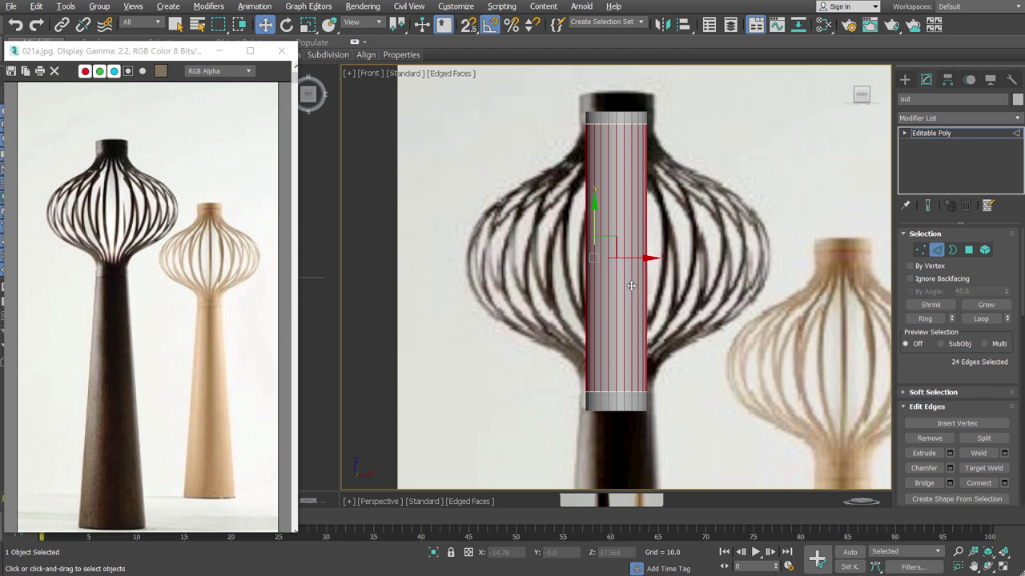
right_click(612, 258)
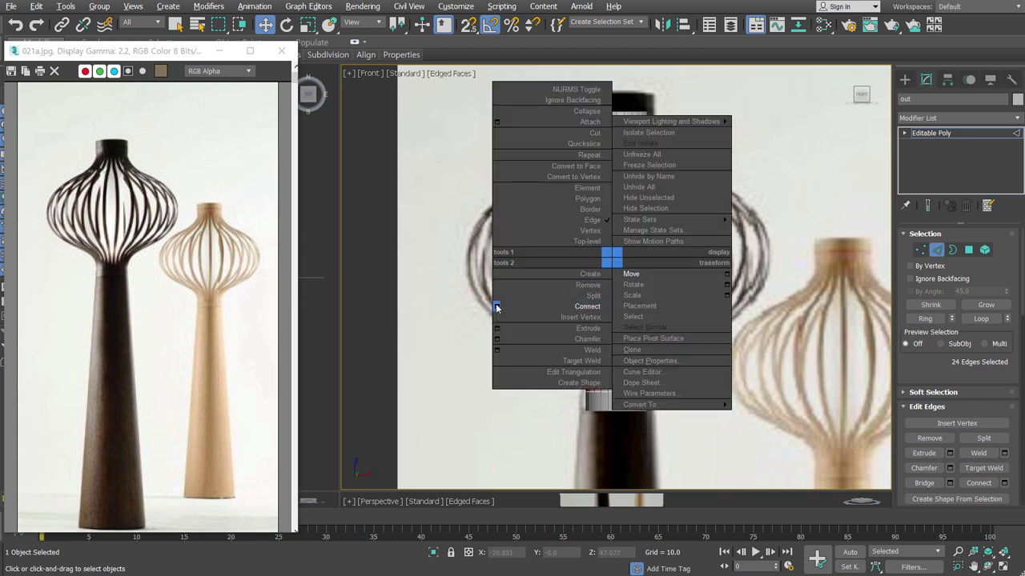
click(496, 307)
click(625, 283)
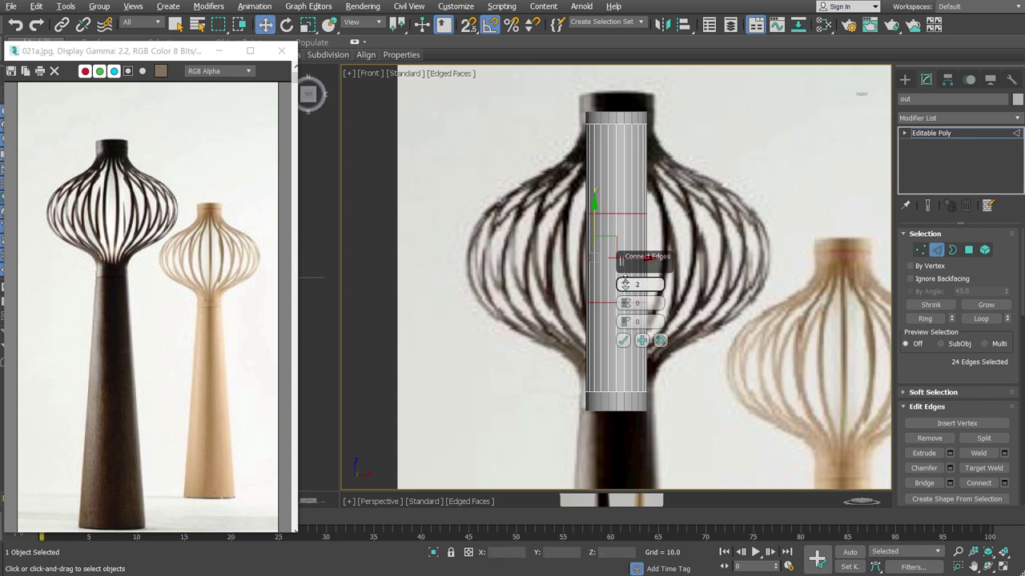
click(623, 341)
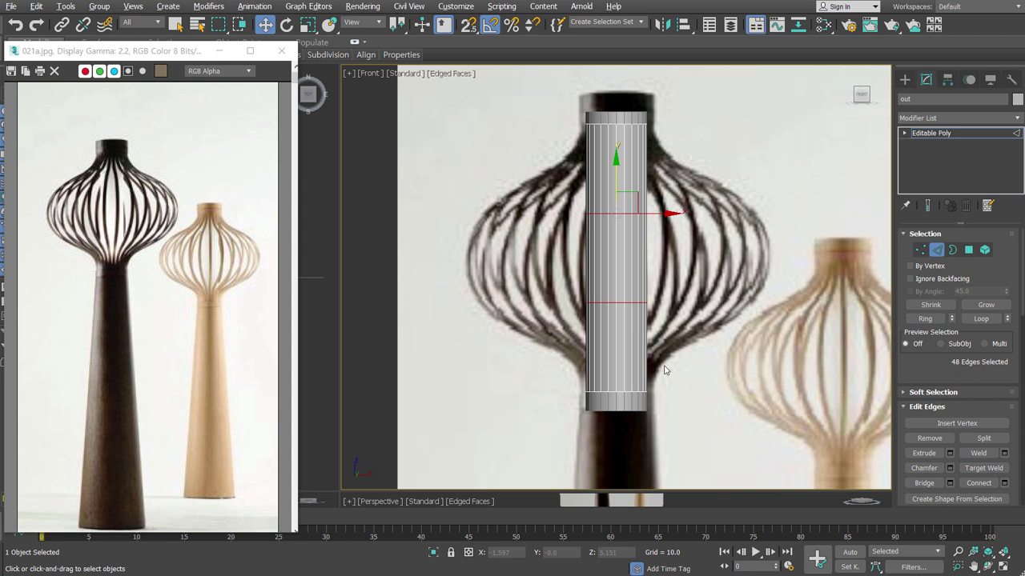
click(969, 251)
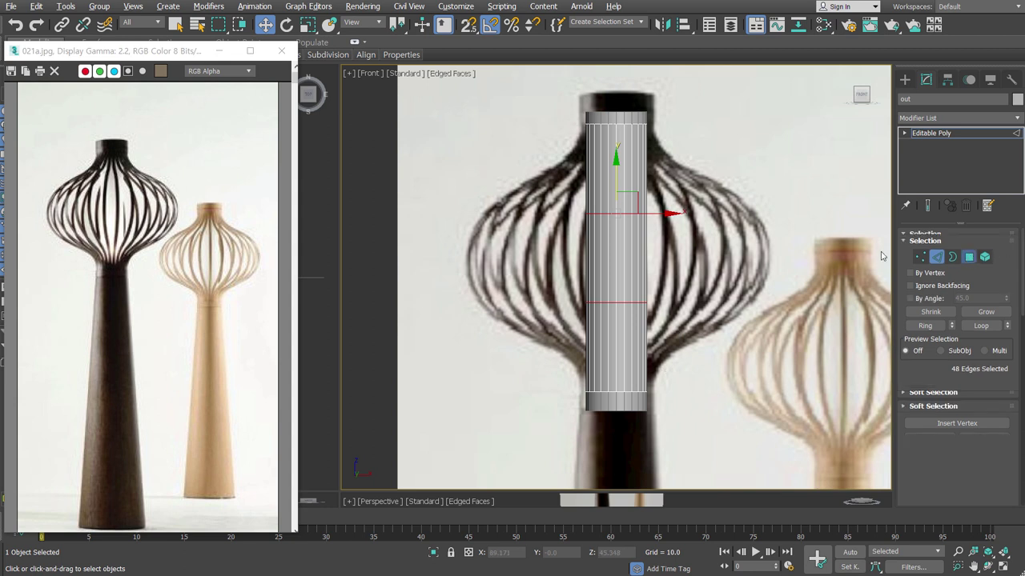
click(605, 246)
Extrude the middle face band outward by Local Normal to about 42.85 height
right_click(630, 241)
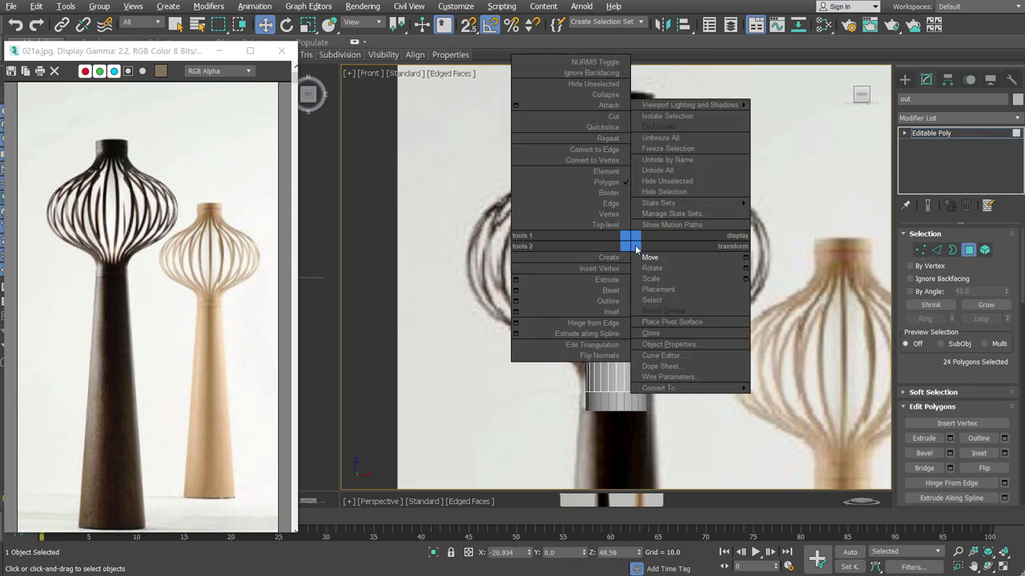
click(515, 279)
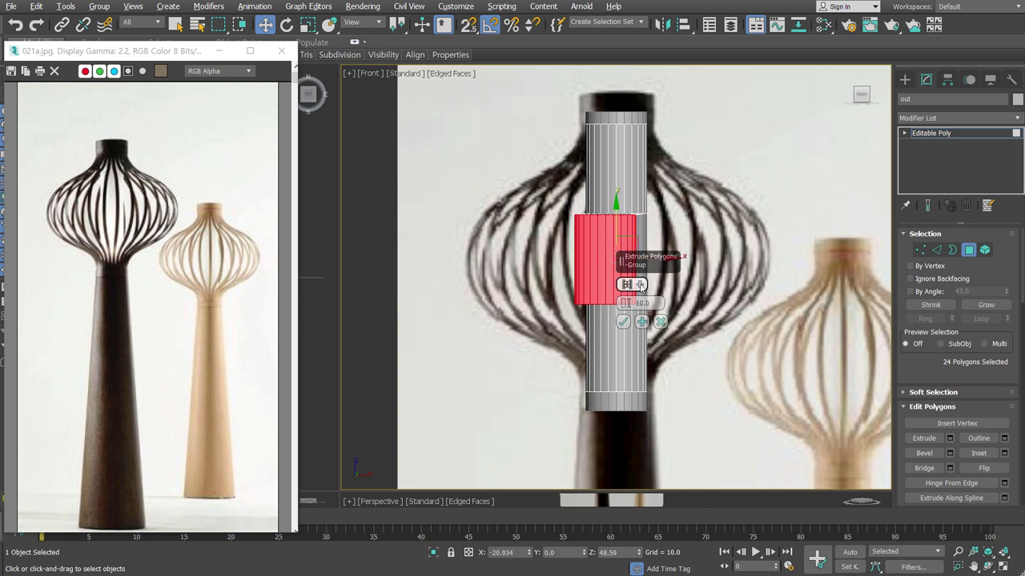
click(640, 286)
click(700, 312)
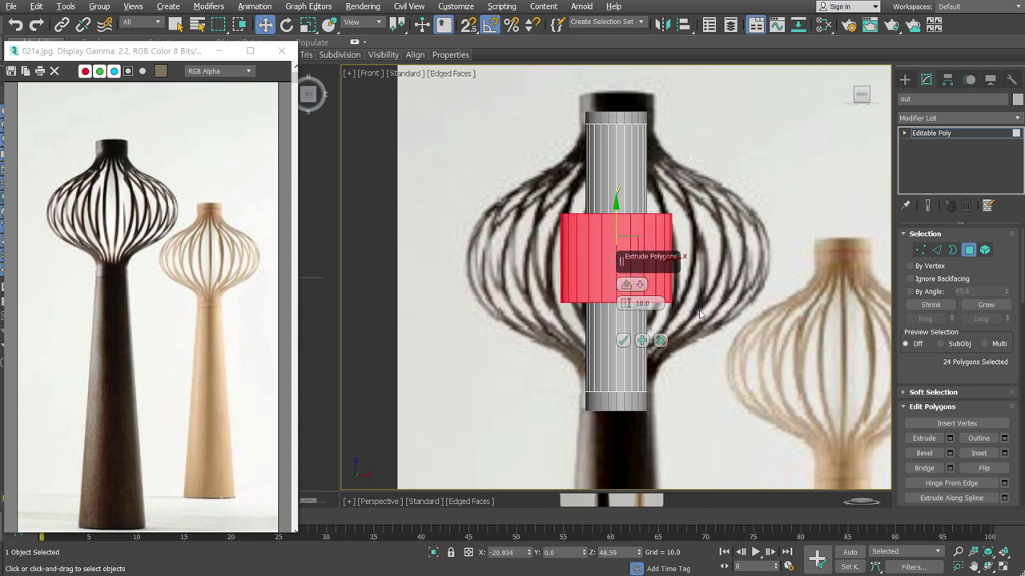
drag(626, 302, 649, 210)
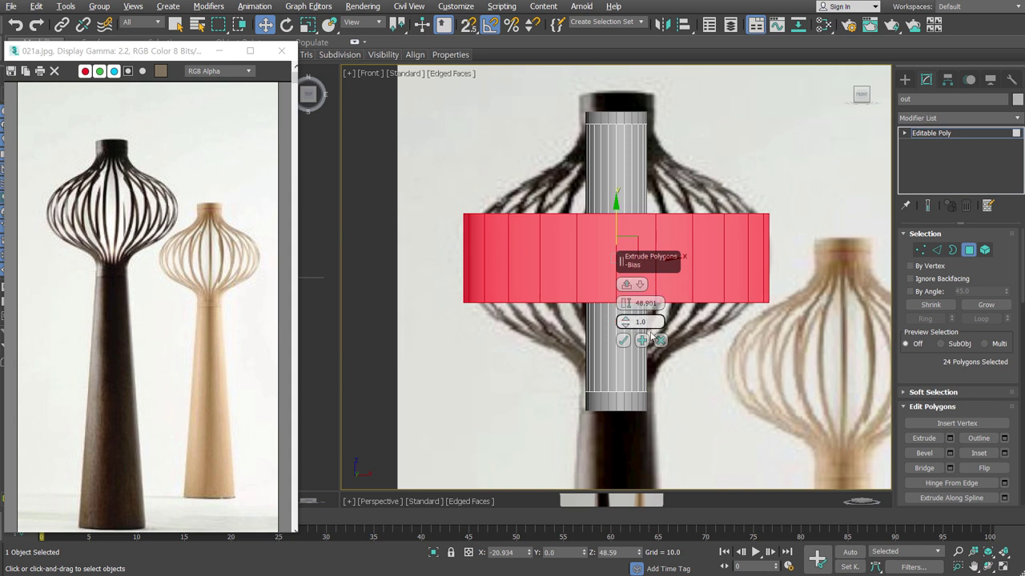
click(623, 340)
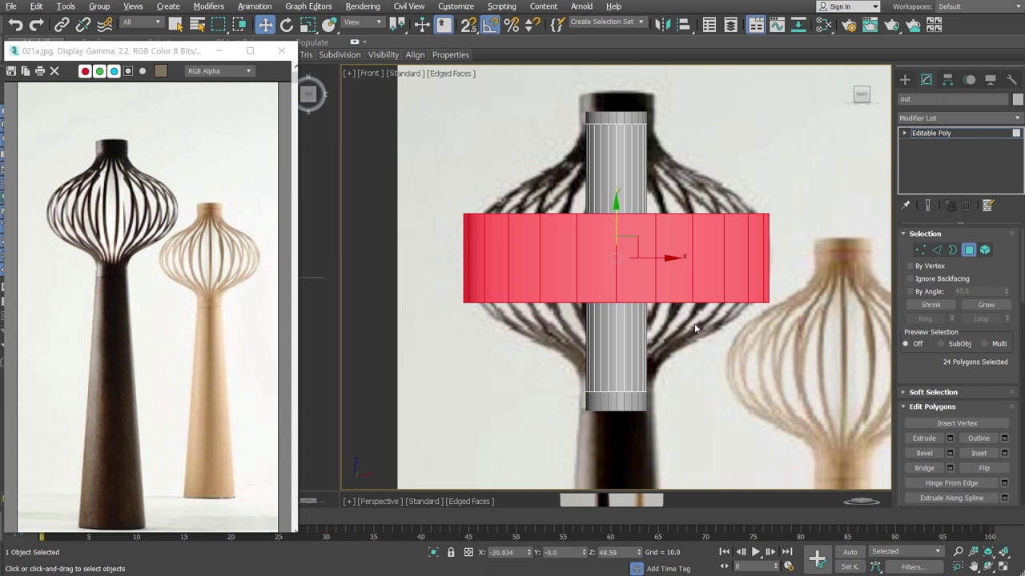
alt+middle_drag(654, 269, 658, 306)
Switch to Edge mode and return to a close straight front view of the ring
click(939, 251)
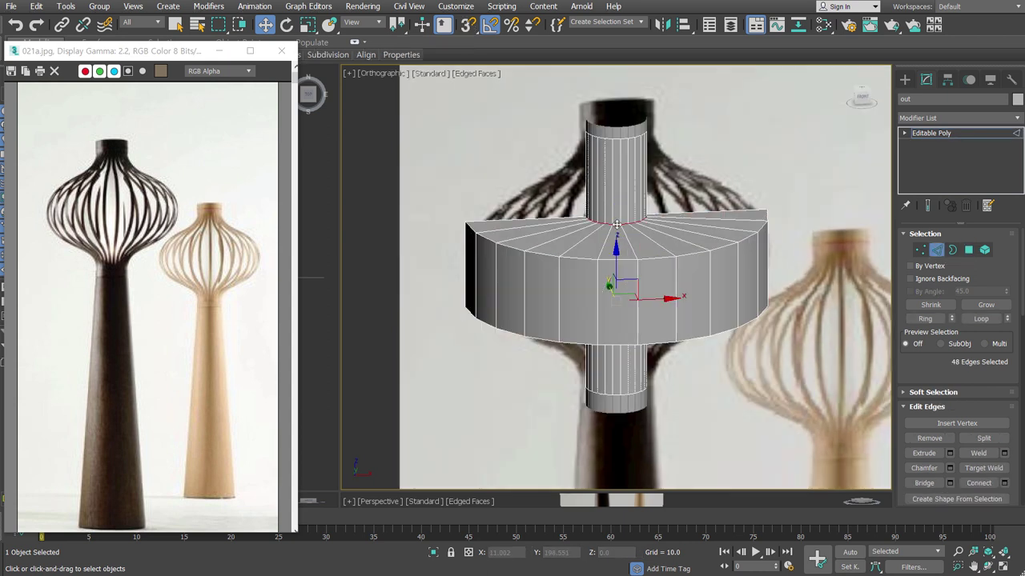
alt+middle_drag(791, 371, 740, 324)
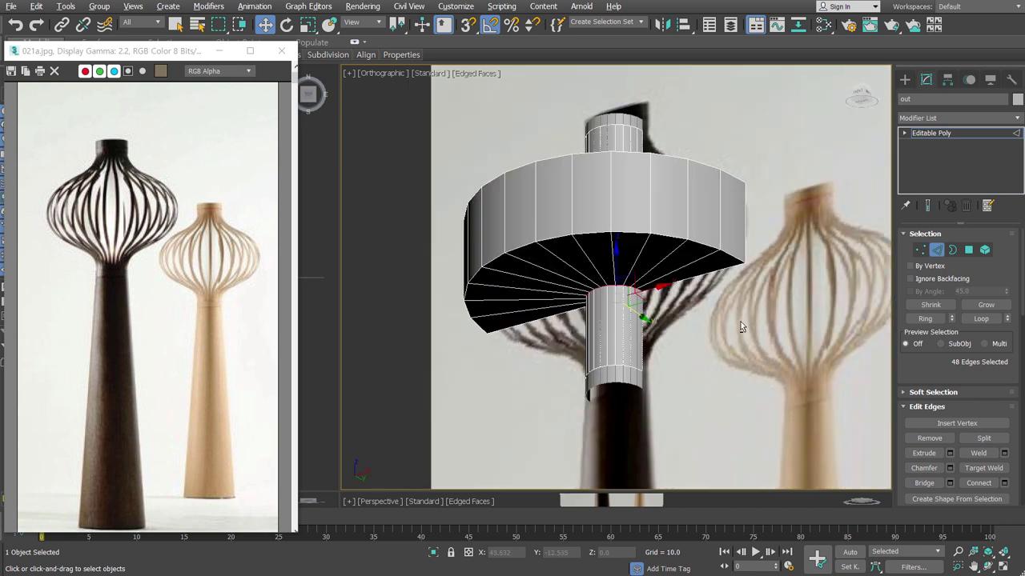
key(f)
key(ctrl+alt+z)
scroll(629, 217, up, 5)
middle_drag(745, 361, 668, 294)
Scale the top and bottom edge loops about the selection centre into sloped bulb faces
right_click(668, 293)
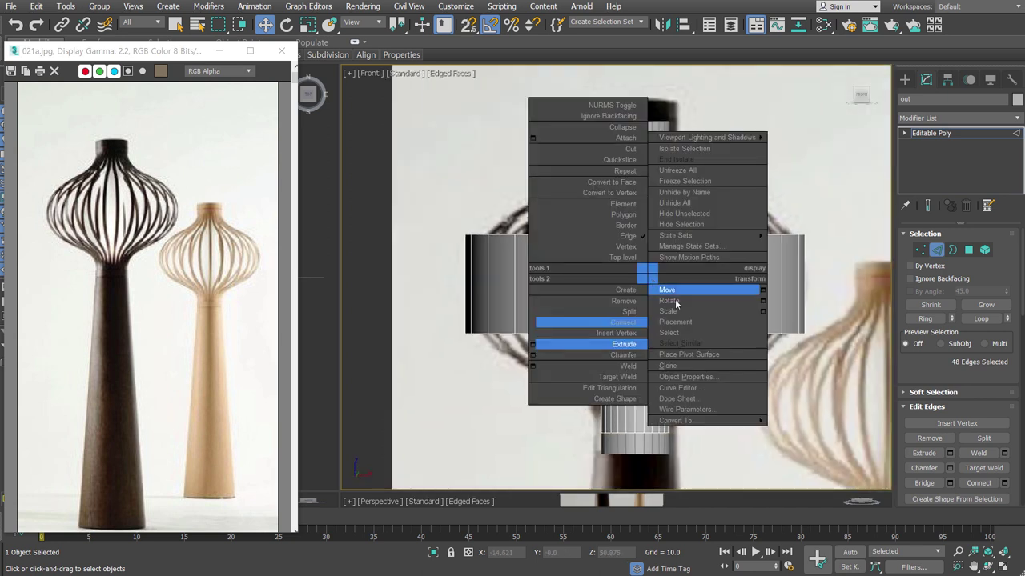
click(681, 309)
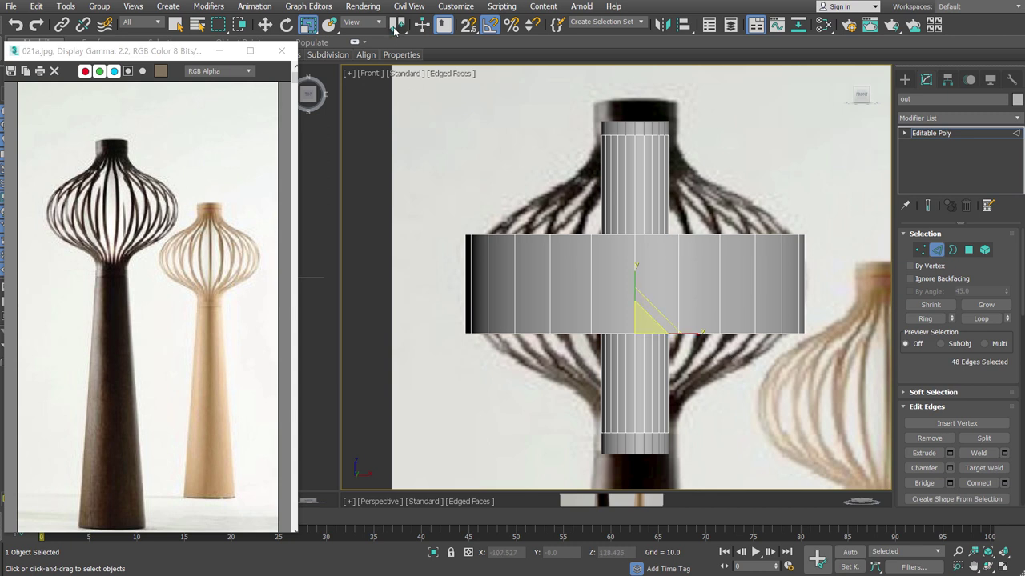
drag(398, 29, 406, 73)
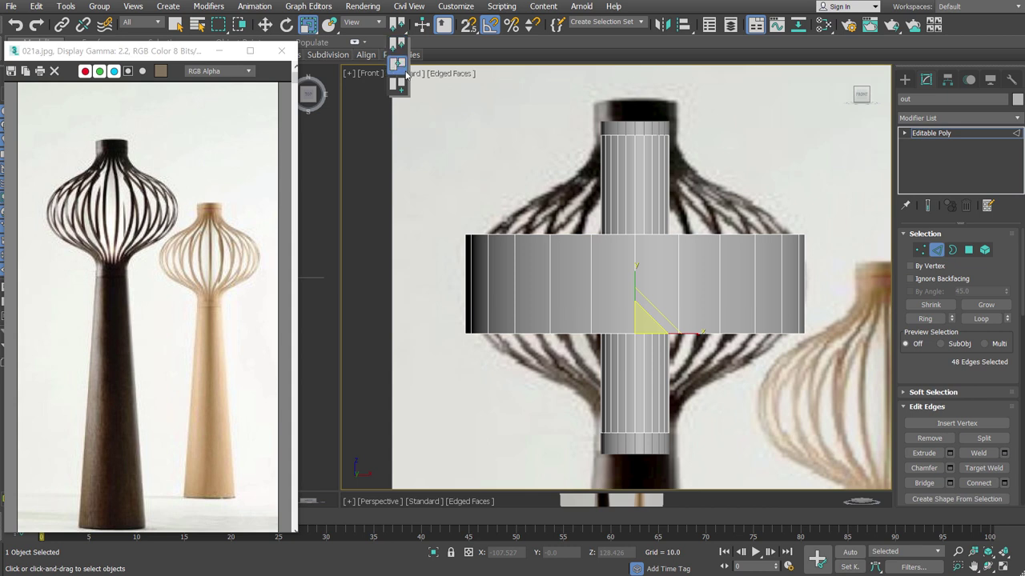
drag(405, 74, 406, 76)
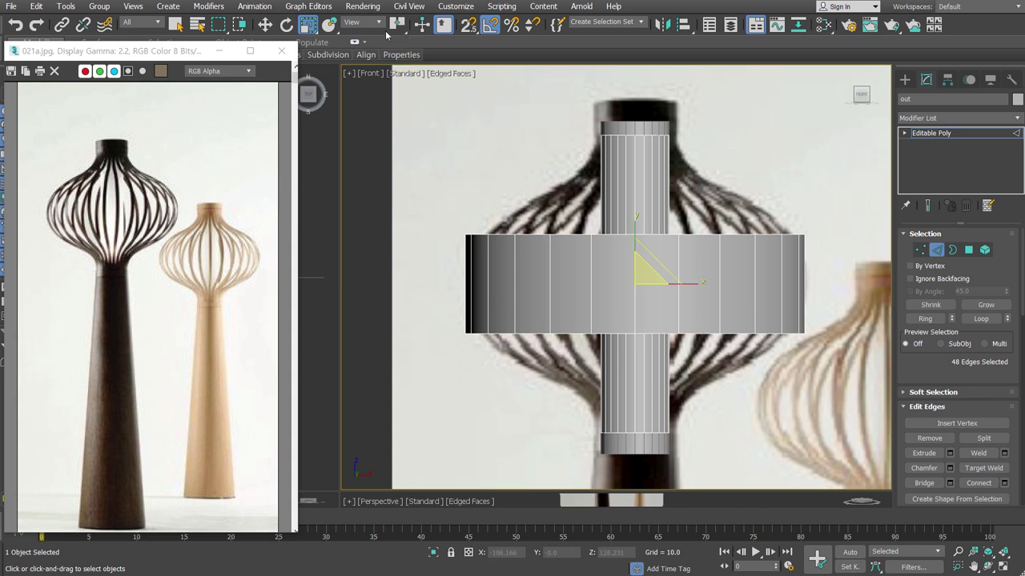
drag(640, 233, 649, 175)
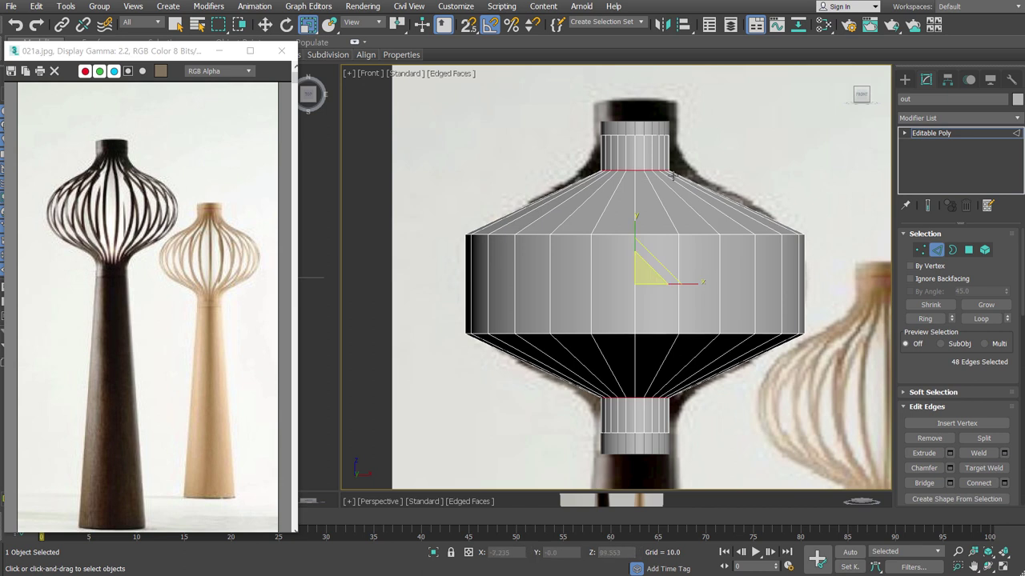
drag(639, 227, 635, 232)
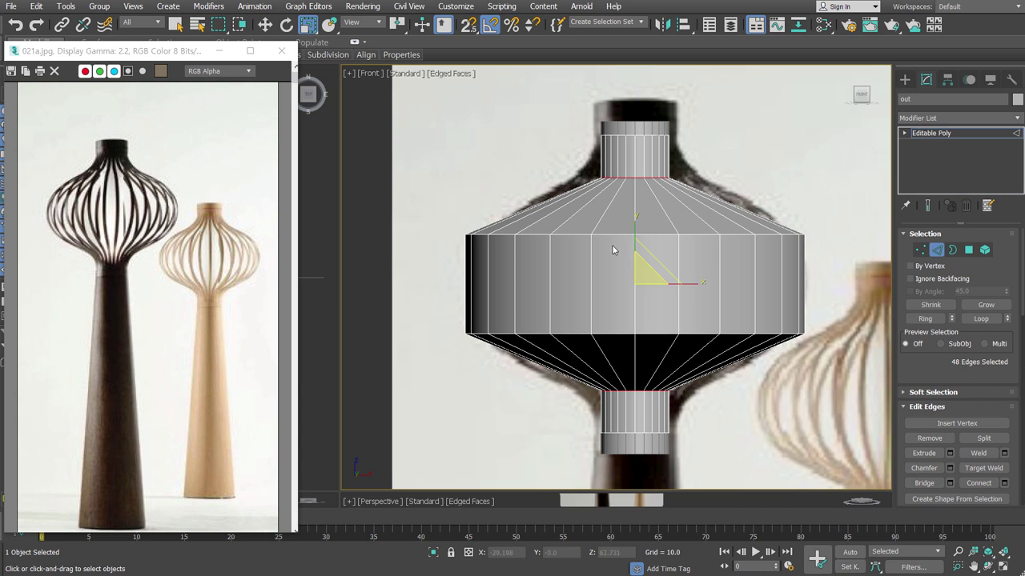
Enable See-Through, stretch the middle band edges to about 115% height, then select its vertical edges
key(alt+x)
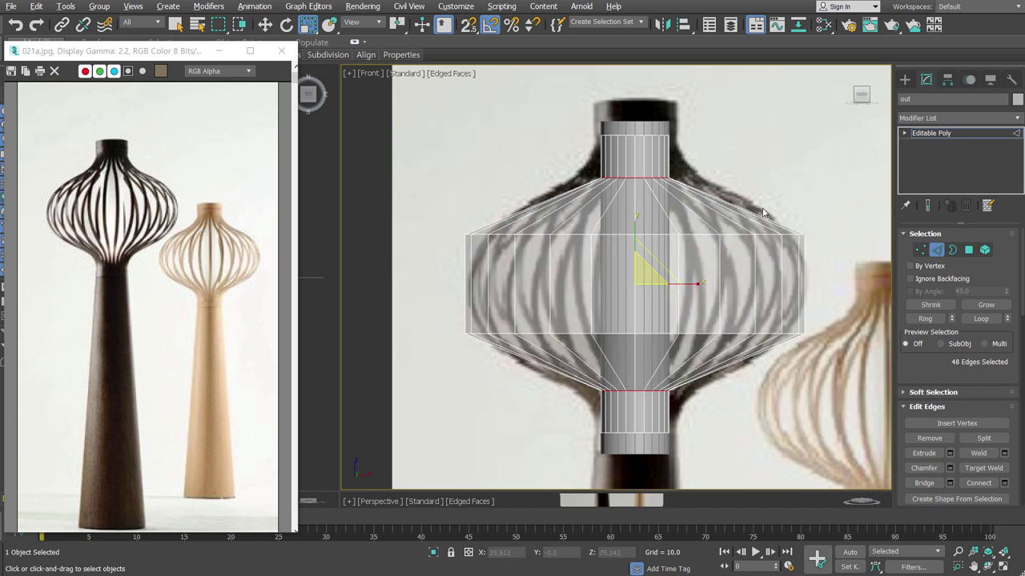
drag(404, 216, 883, 350)
drag(633, 234, 636, 225)
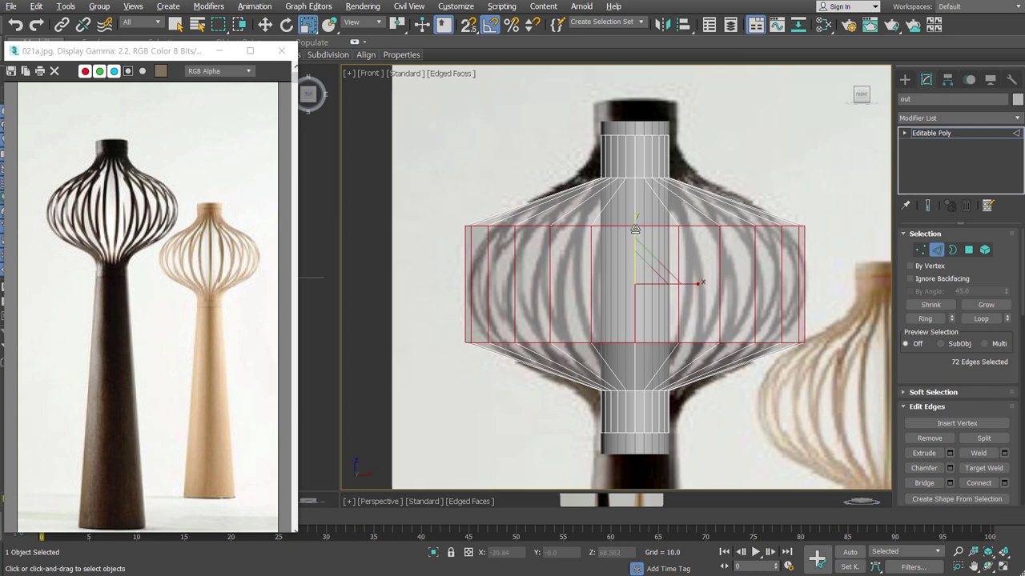
drag(636, 226, 636, 224)
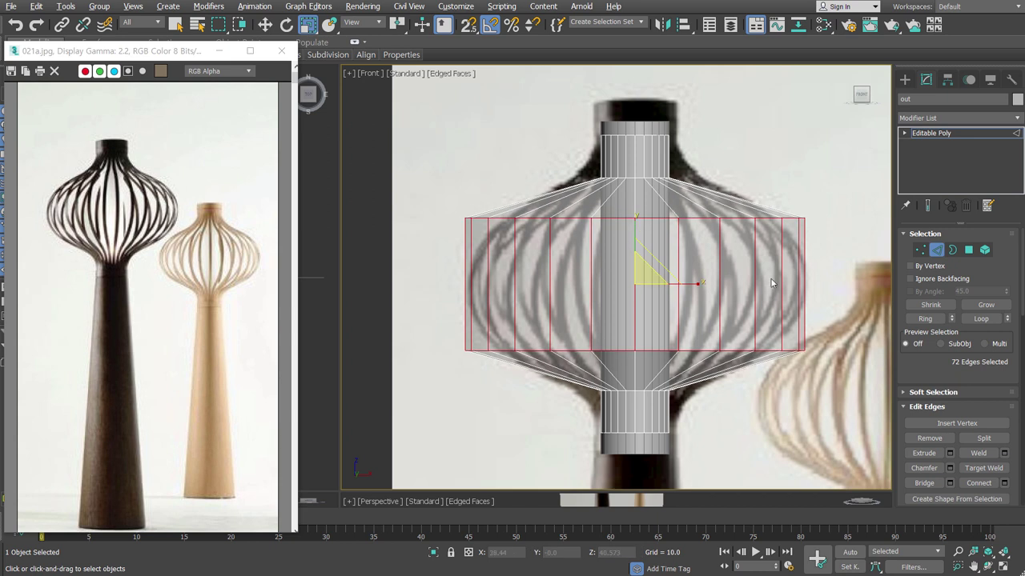
click(771, 182)
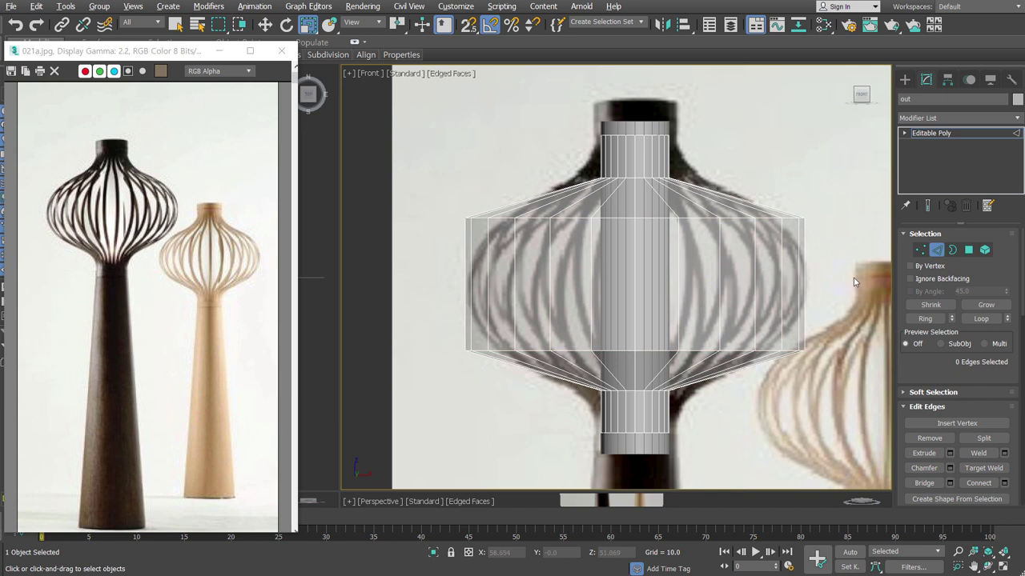
drag(879, 292, 460, 284)
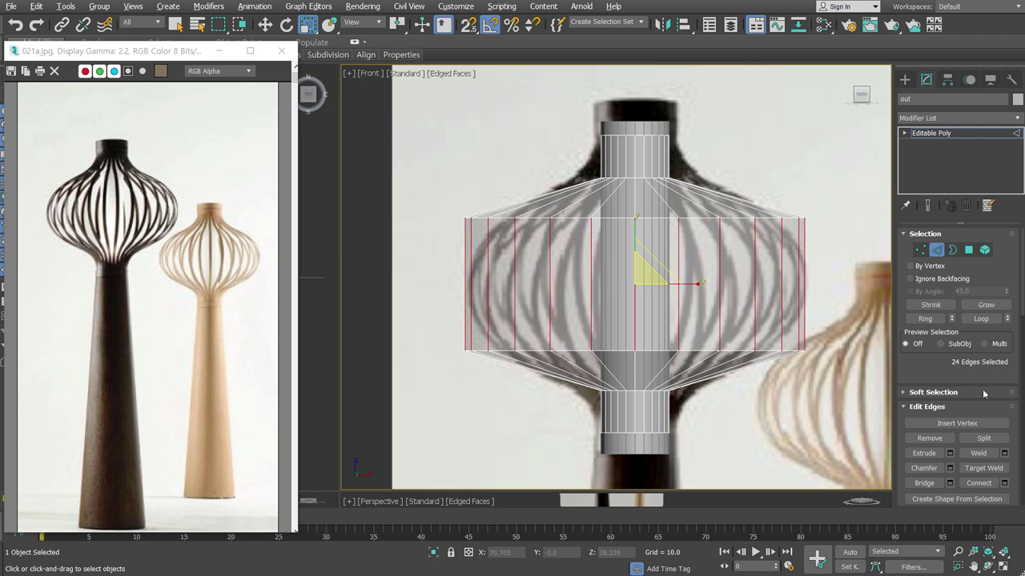
Connect the bulb's vertical edges with a single horizontal loop around its middle
scroll(957, 384, down, 3)
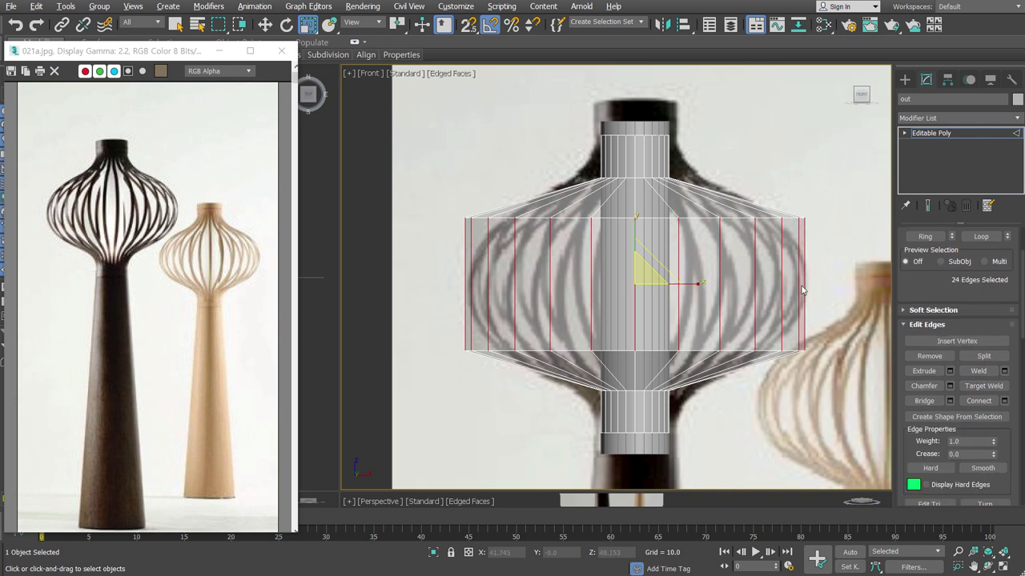
click(979, 401)
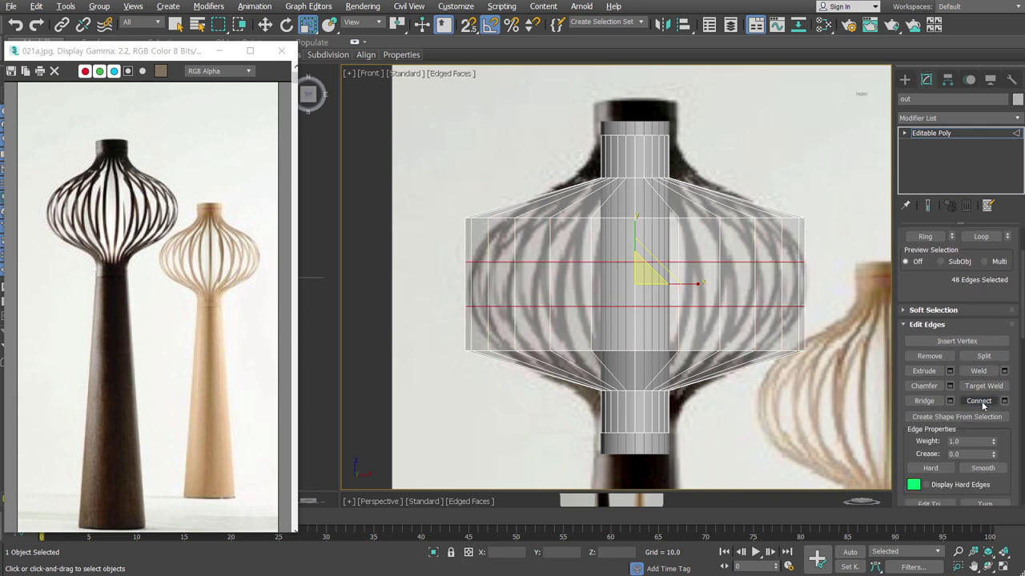
key(ctrl+z)
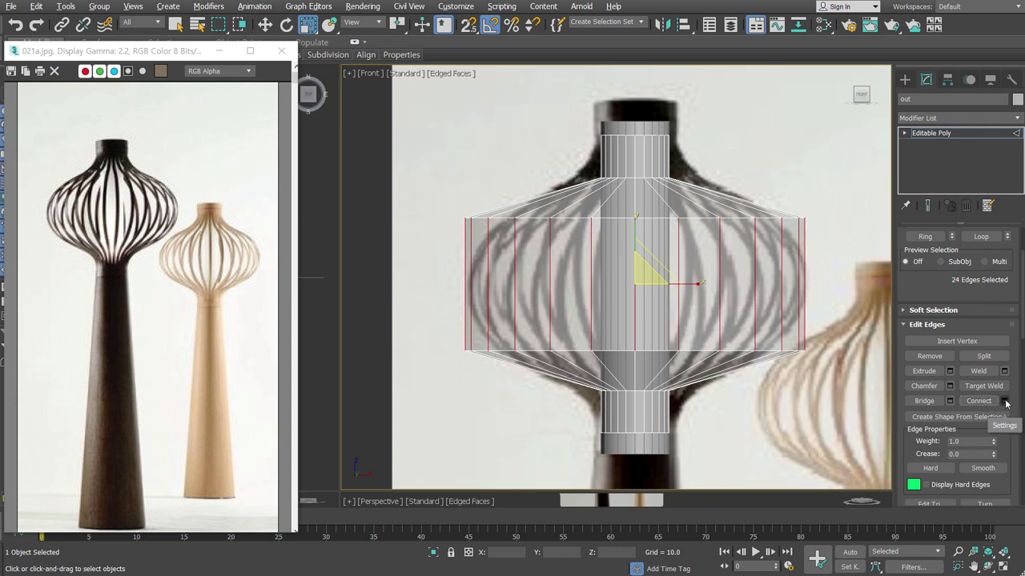
click(1006, 404)
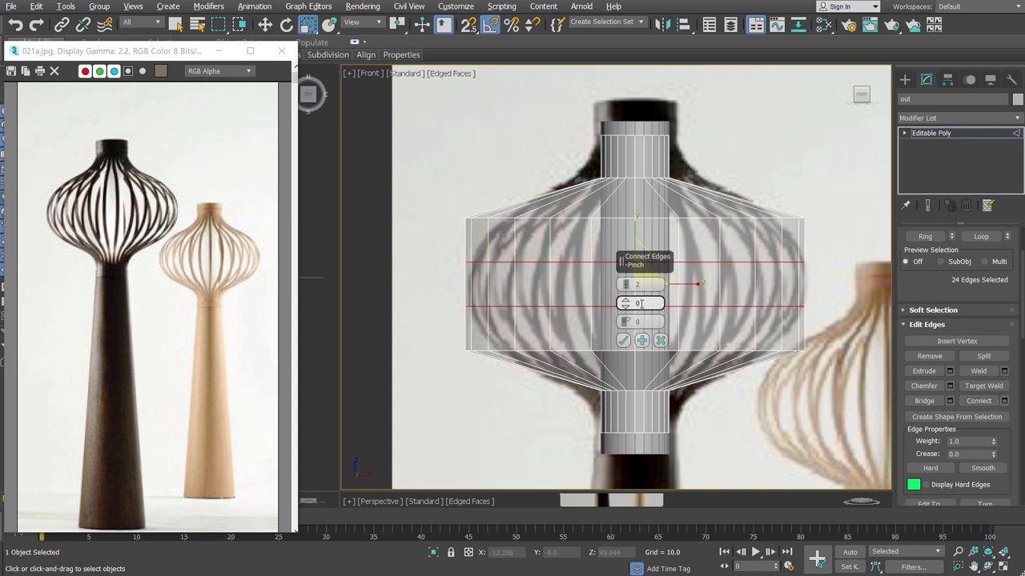
click(626, 288)
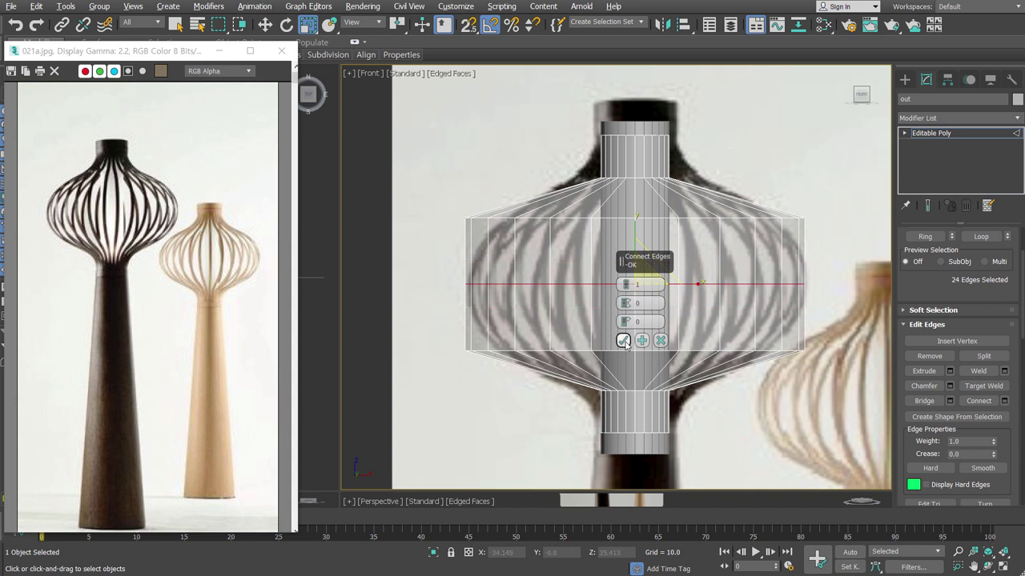
click(625, 344)
Select the bulb's upper and lower horizontal loops and scale them about 75% toward the middle
click(768, 184)
drag(798, 198, 497, 201)
ctrl+drag(794, 371, 478, 360)
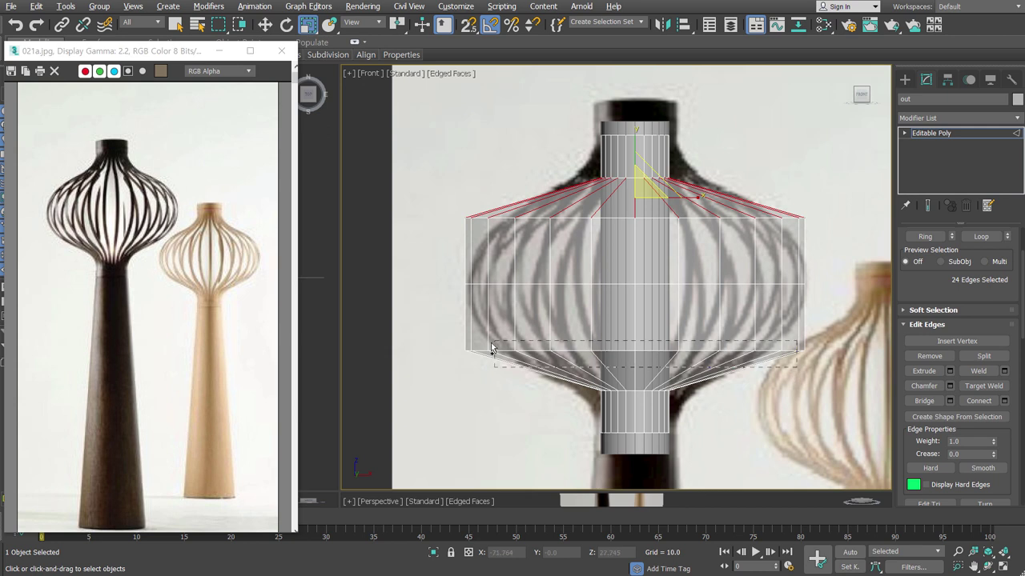
click(785, 424)
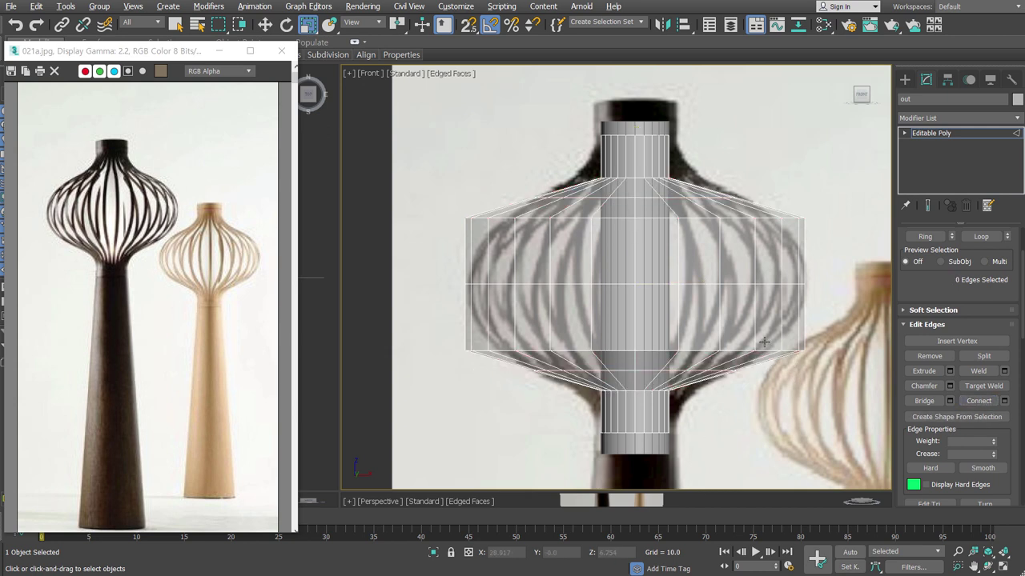
double_click(740, 218)
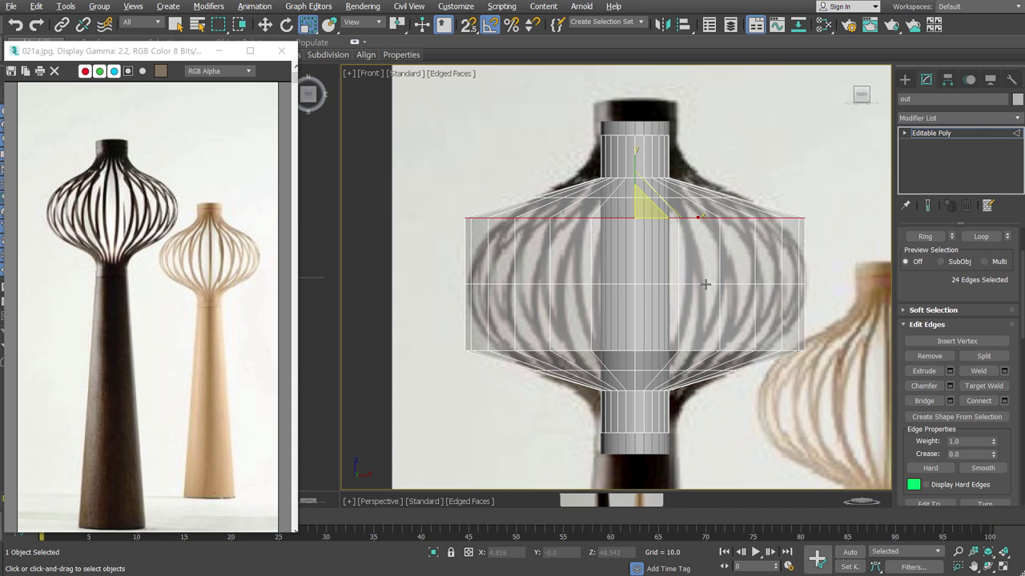
ctrl+double_click(693, 349)
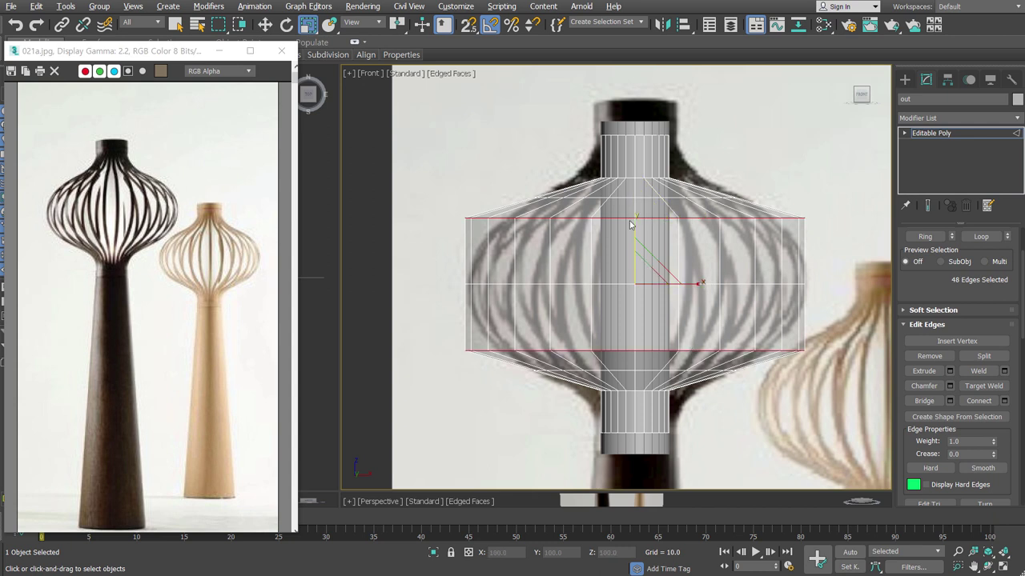
drag(634, 227, 634, 241)
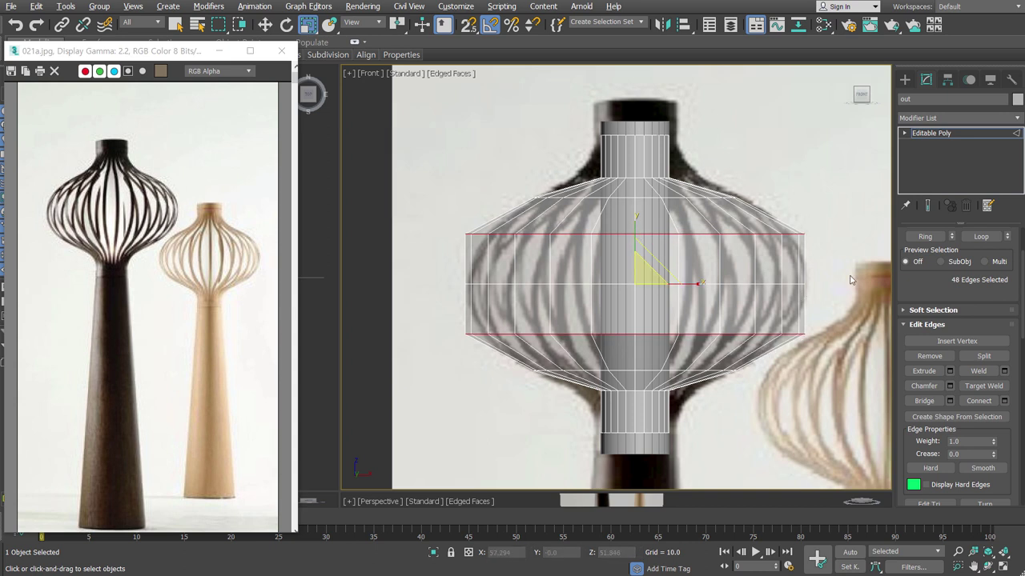
Chamfer the two selected bulb loops with amount 34.236 and 9 segments
right_click(697, 242)
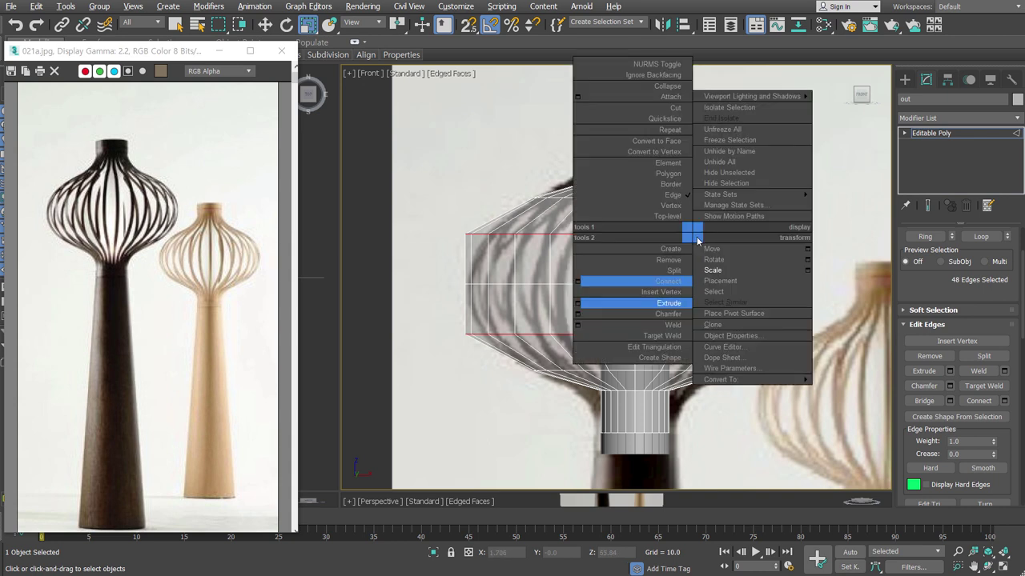
click(577, 314)
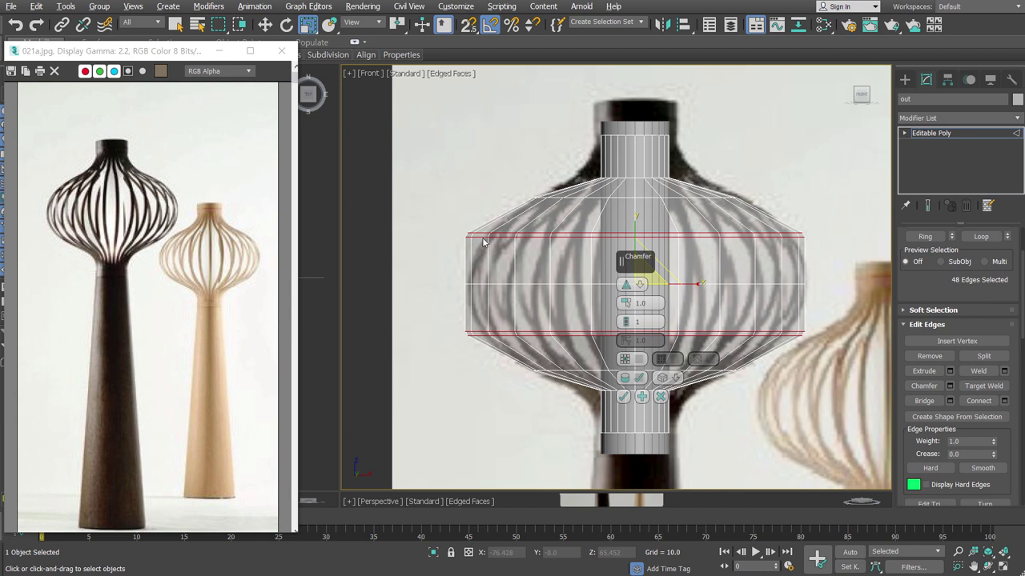
drag(630, 309, 649, 213)
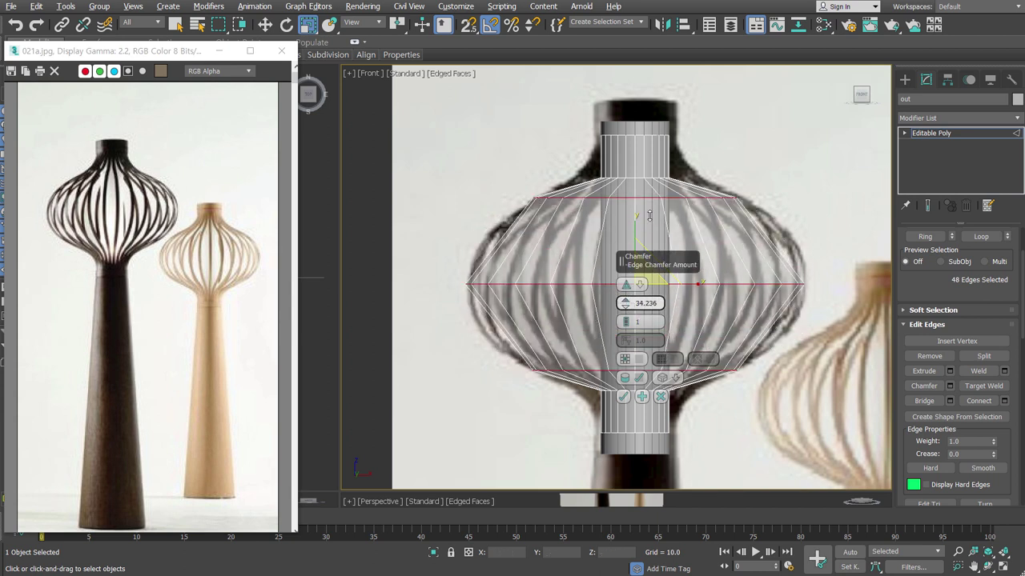
drag(625, 324, 631, 308)
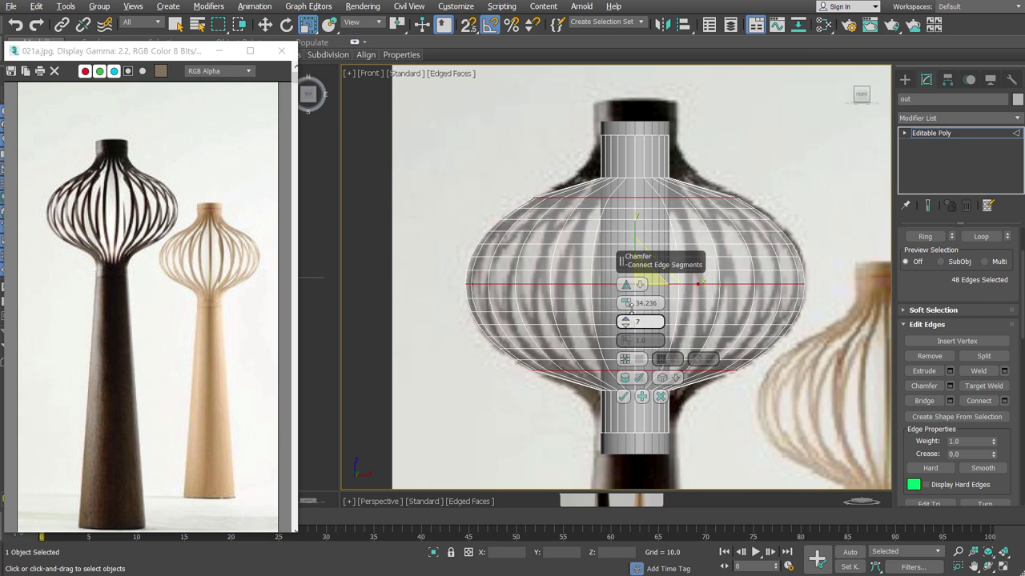
drag(636, 304, 636, 304)
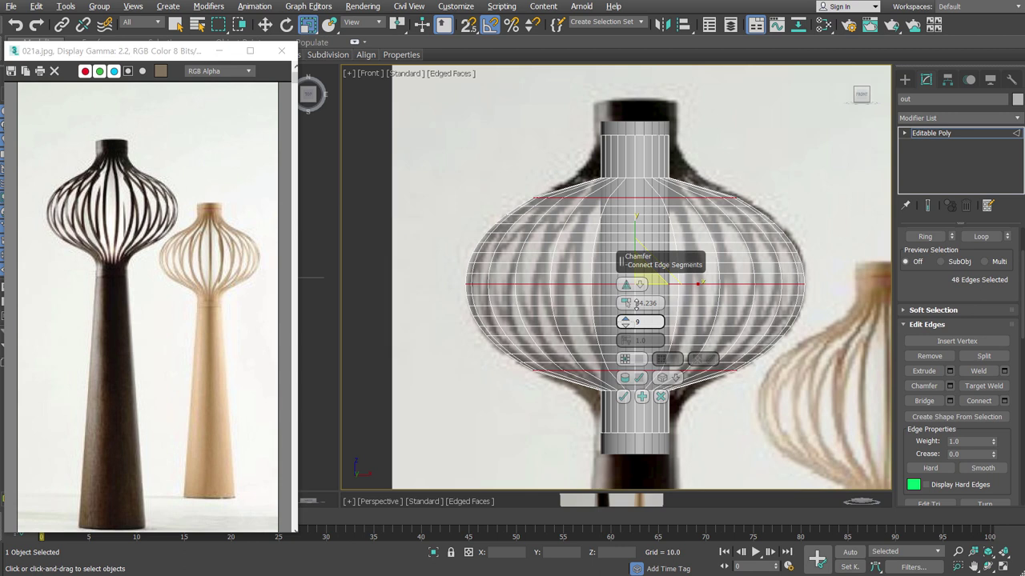
click(624, 398)
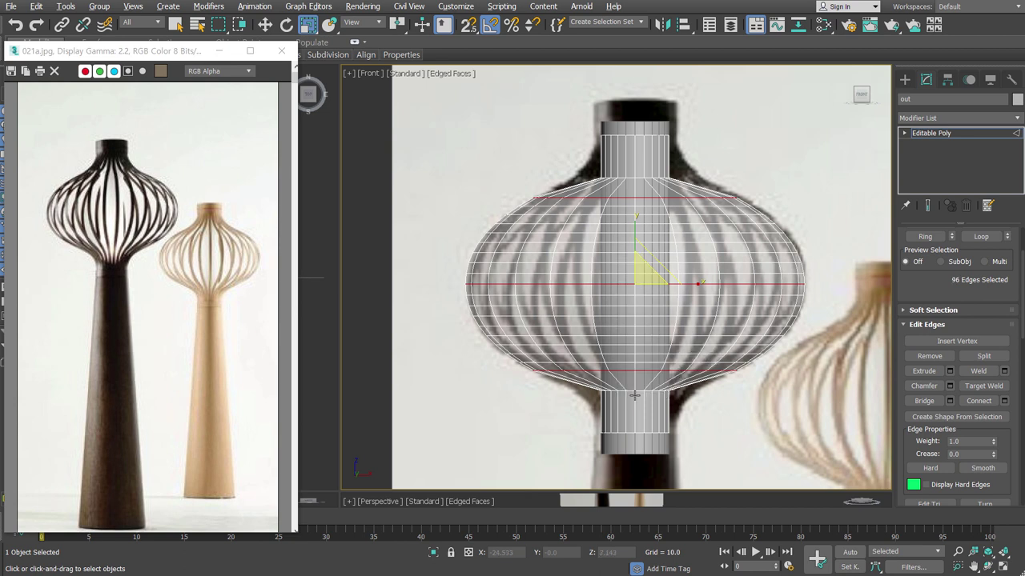
Remove the selected loops, then chamfer the two bulb-to-stem junction loops
click(935, 360)
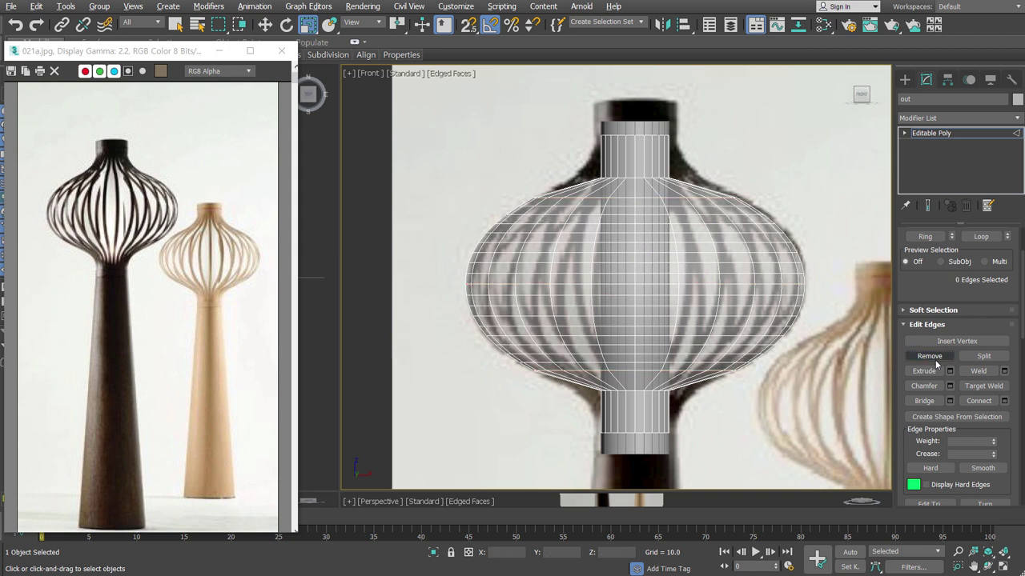
double_click(637, 181)
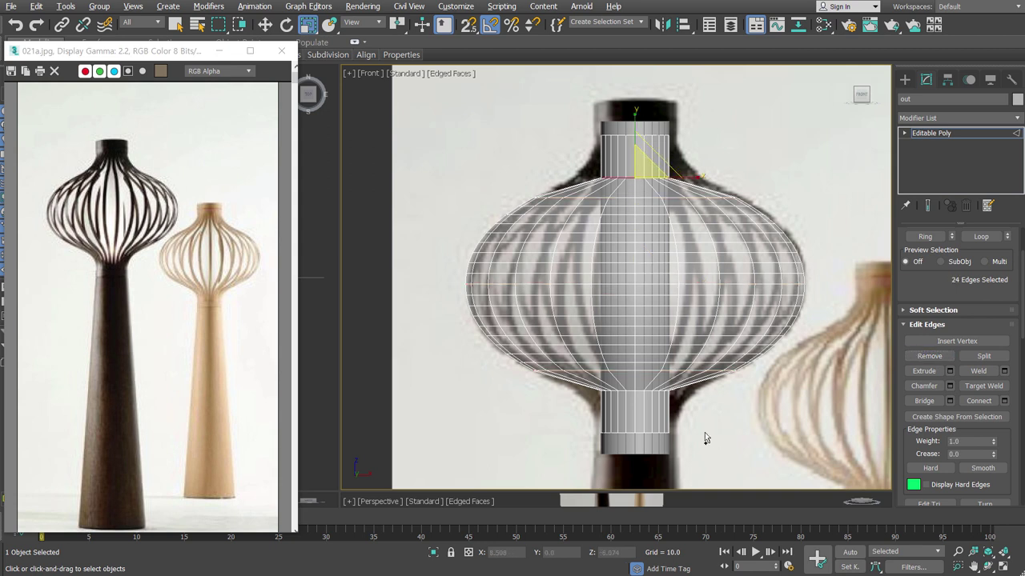
ctrl+double_click(638, 392)
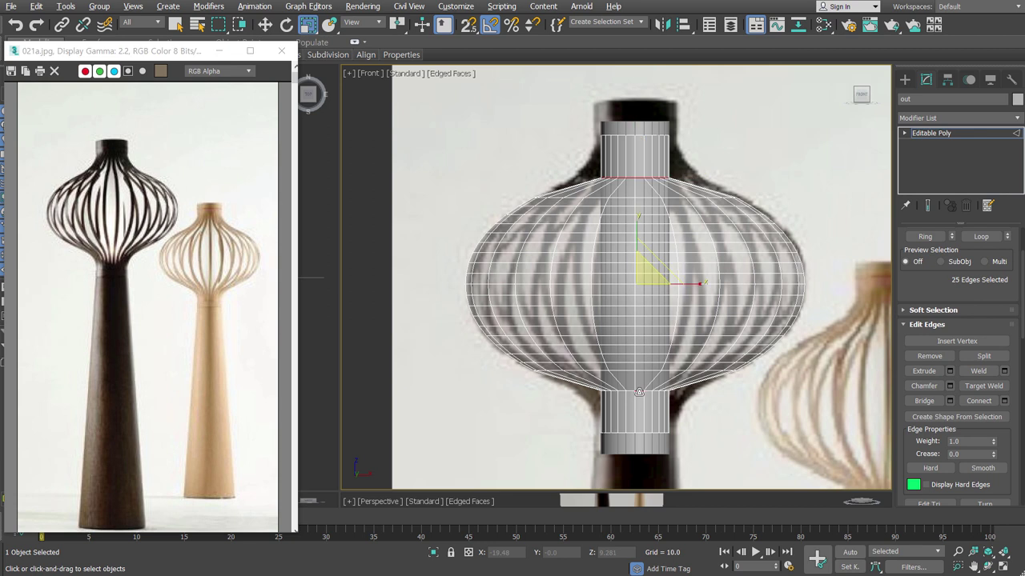
right_click(685, 267)
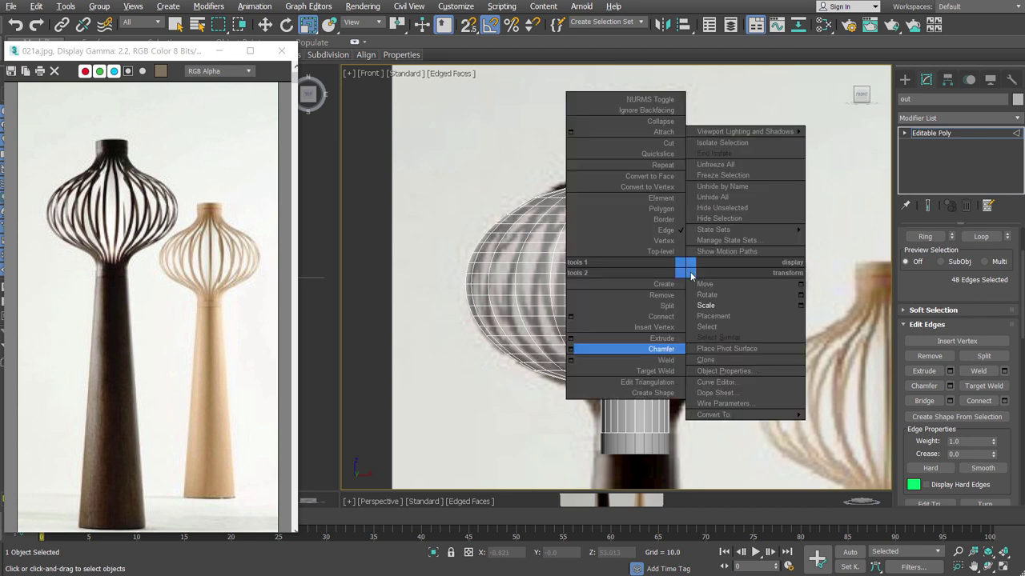
click(570, 350)
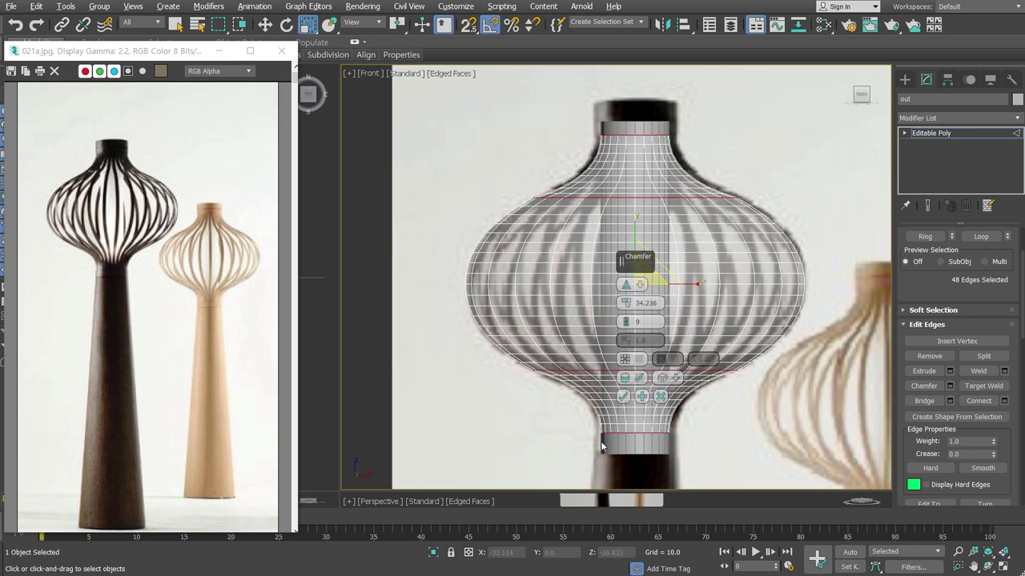
click(623, 397)
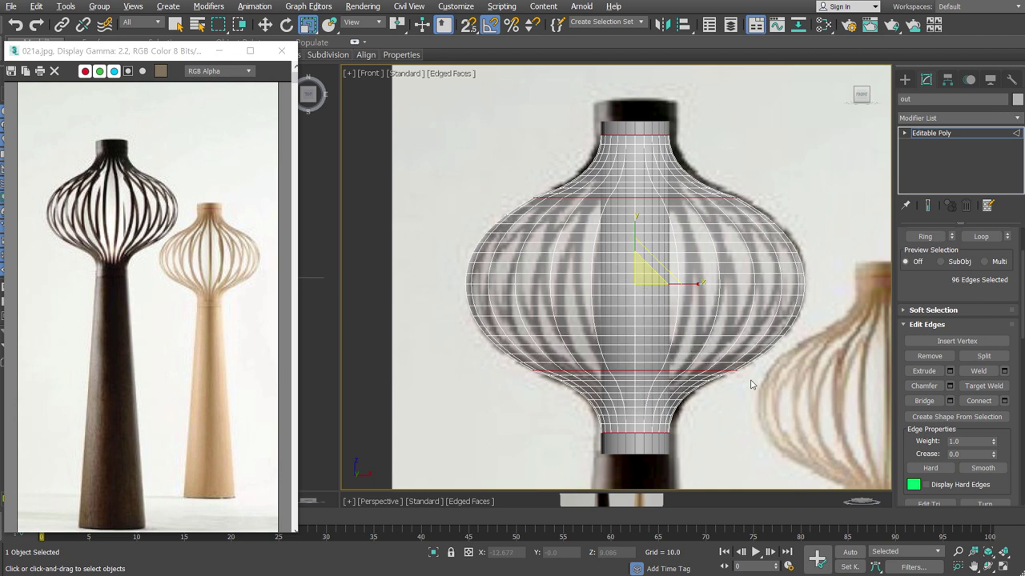
Select the loops on the bulb's upper and lower shoulders
click(929, 356)
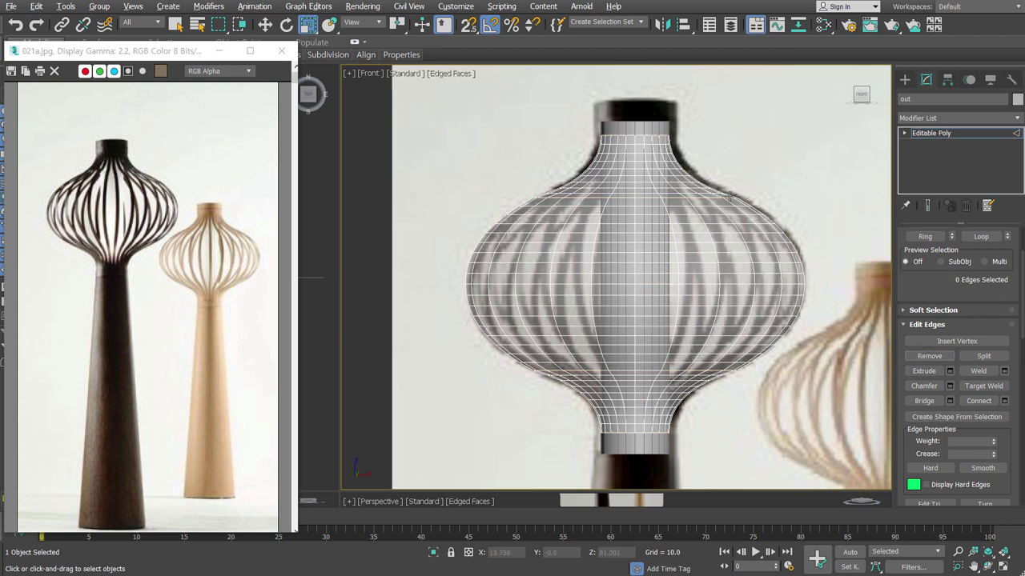
scroll(730, 196, up, 5)
double_click(730, 201)
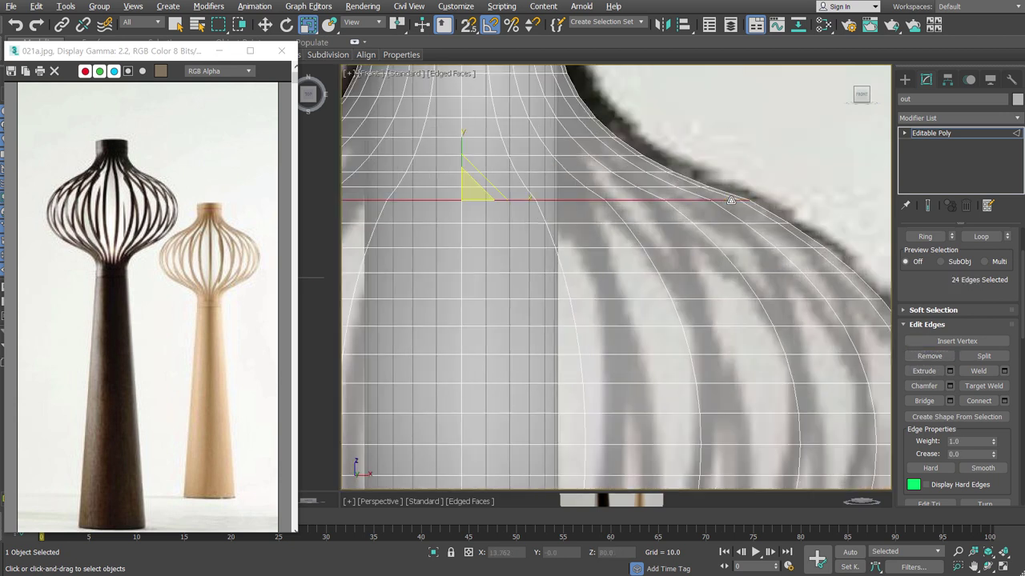
scroll(730, 200, down, 5)
scroll(726, 384, up, 5)
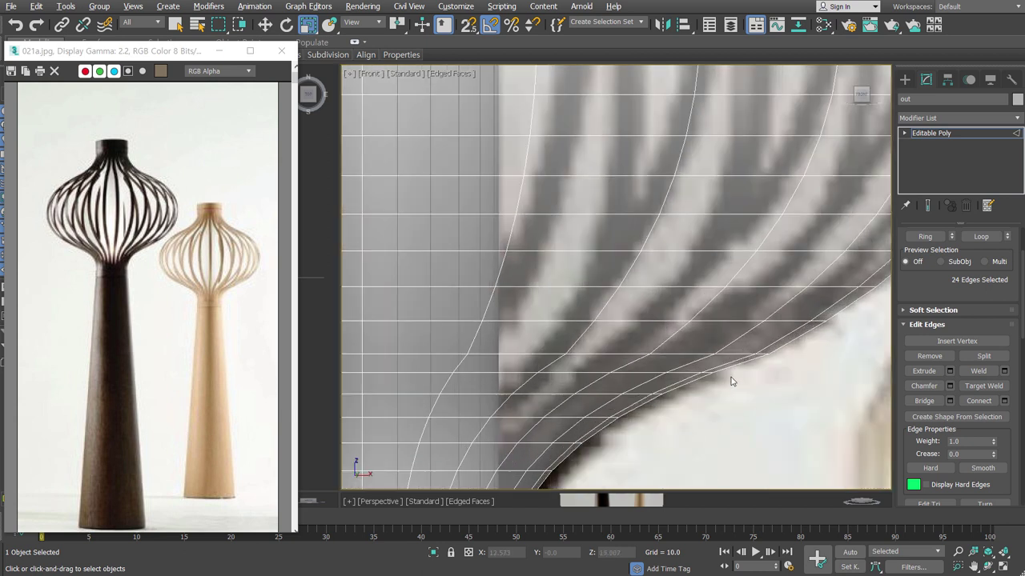
ctrl+double_click(735, 353)
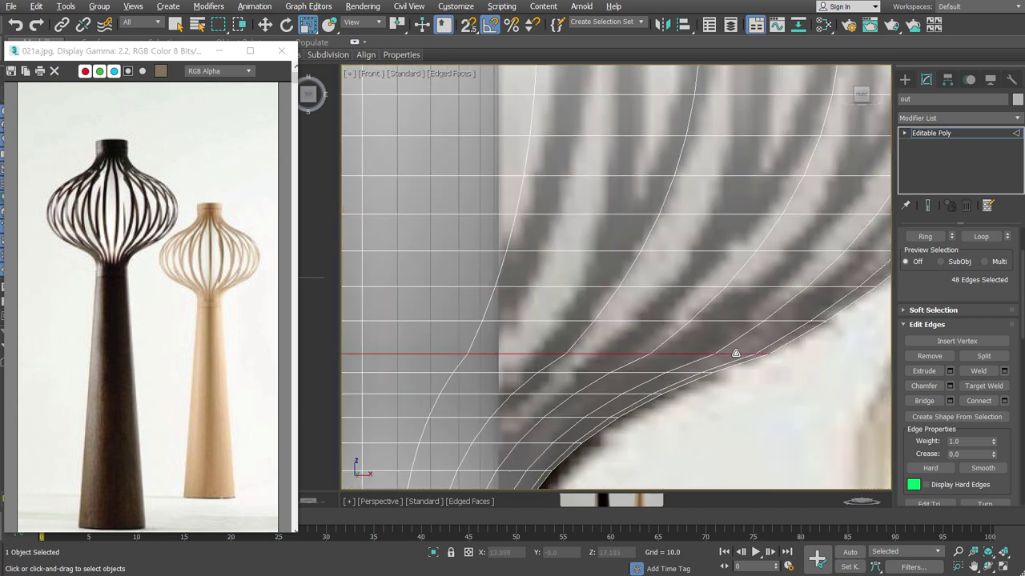
Chamfer the shoulder loops with 2 segments at about 34.236, then clear the selection
scroll(734, 353, down, 5)
scroll(769, 344, down, 1)
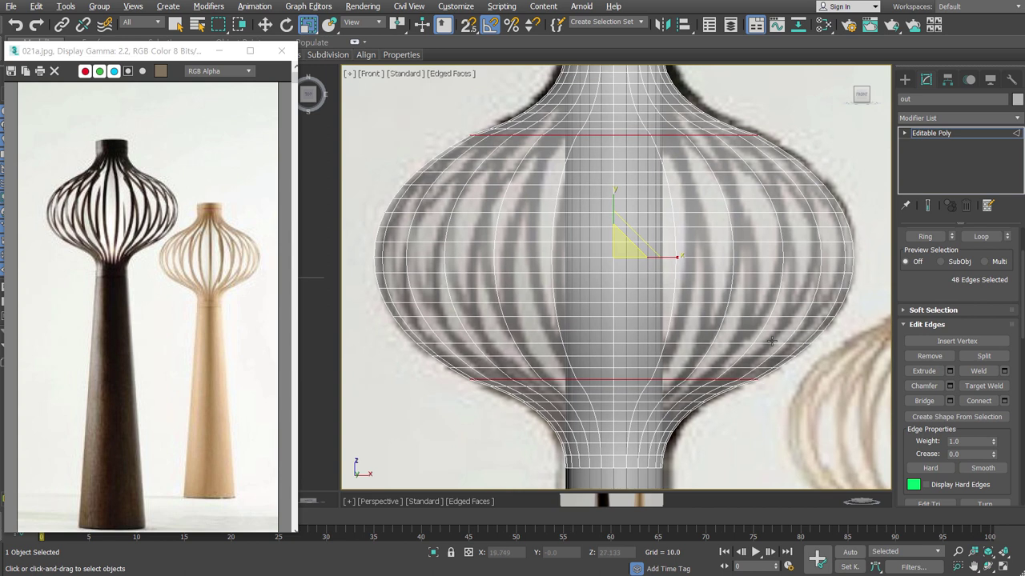
right_click(771, 342)
click(654, 423)
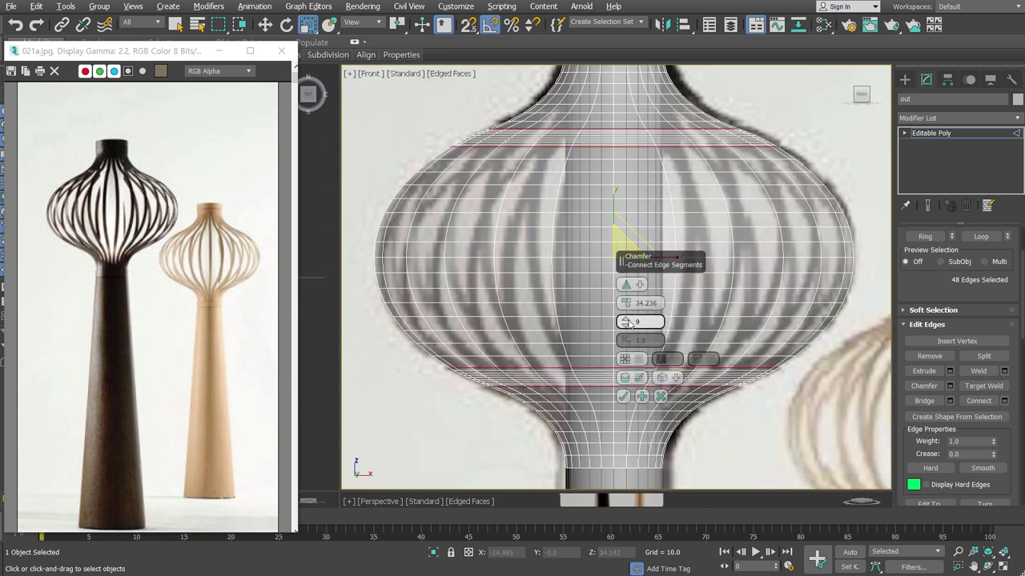
right_click(629, 323)
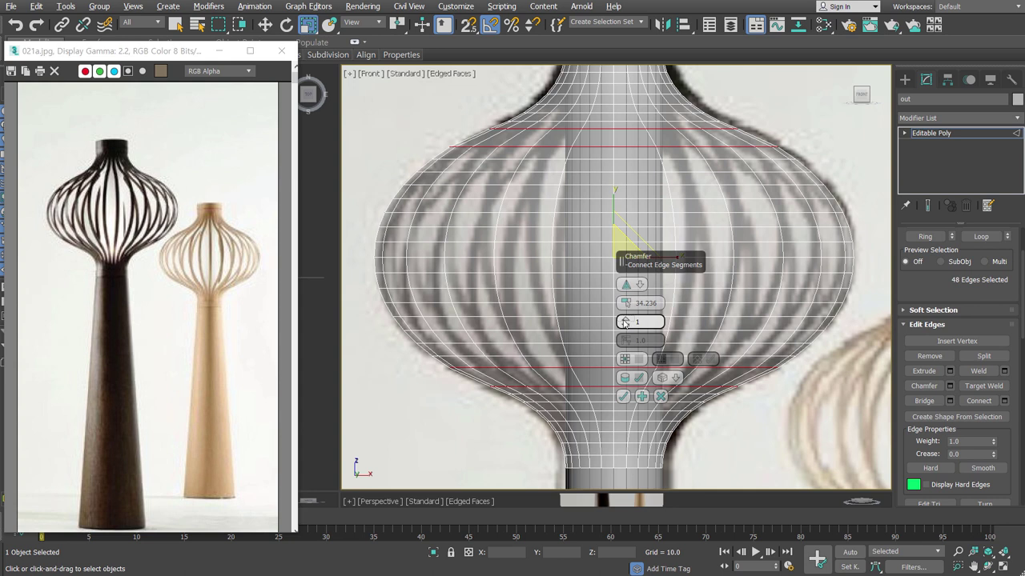
text(2)
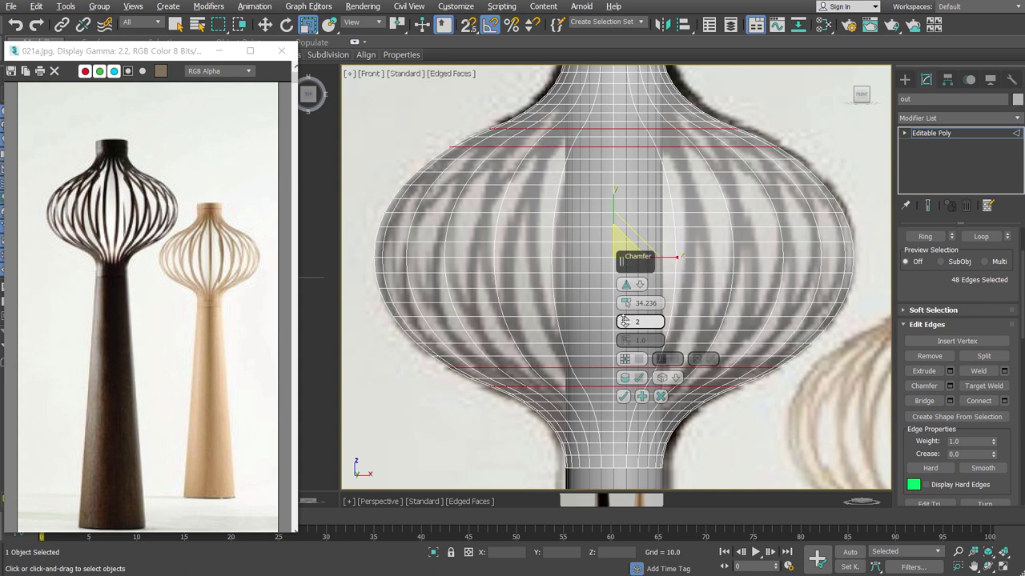
key(Return)
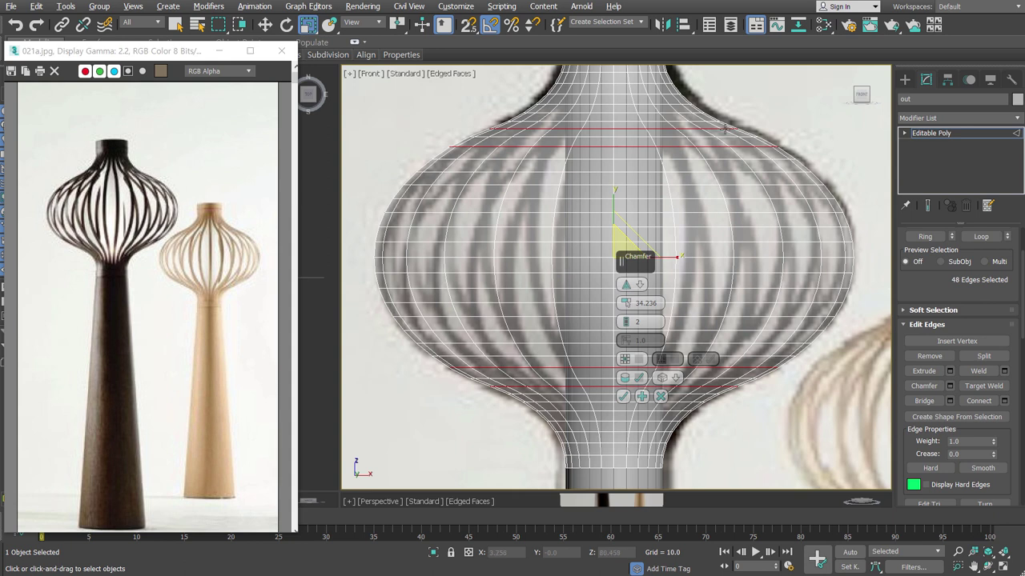
click(623, 395)
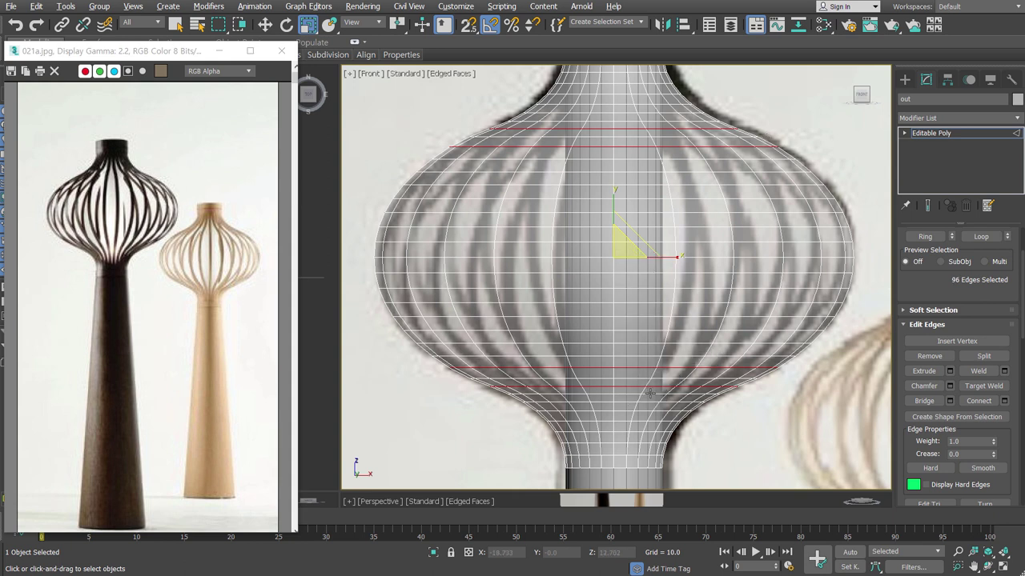
click(930, 356)
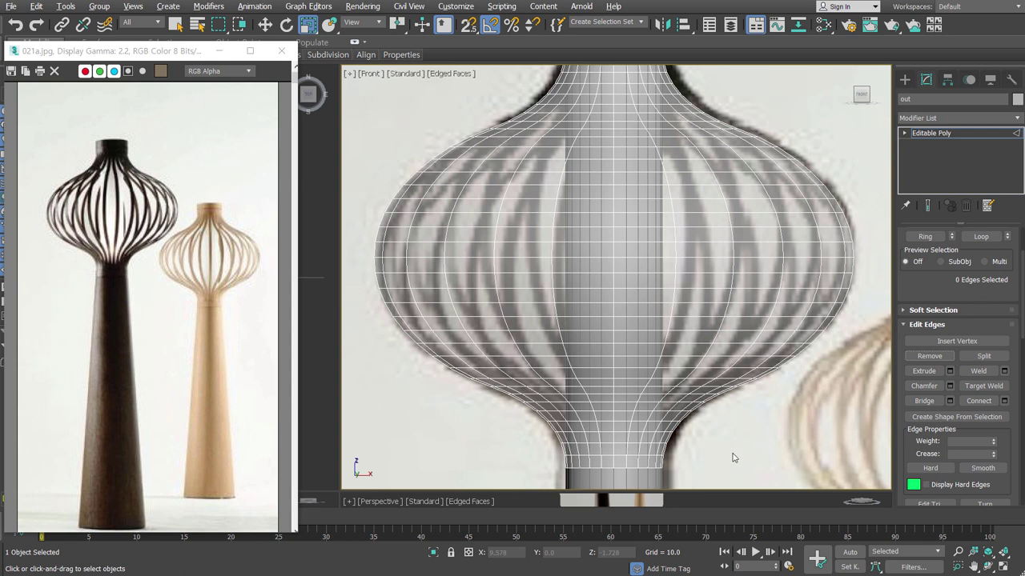
Frame the lamp top in the Front viewport and box-select the top neck edges
scroll(718, 435, down, 3)
scroll(705, 418, down, 2)
middle_drag(680, 370, 675, 358)
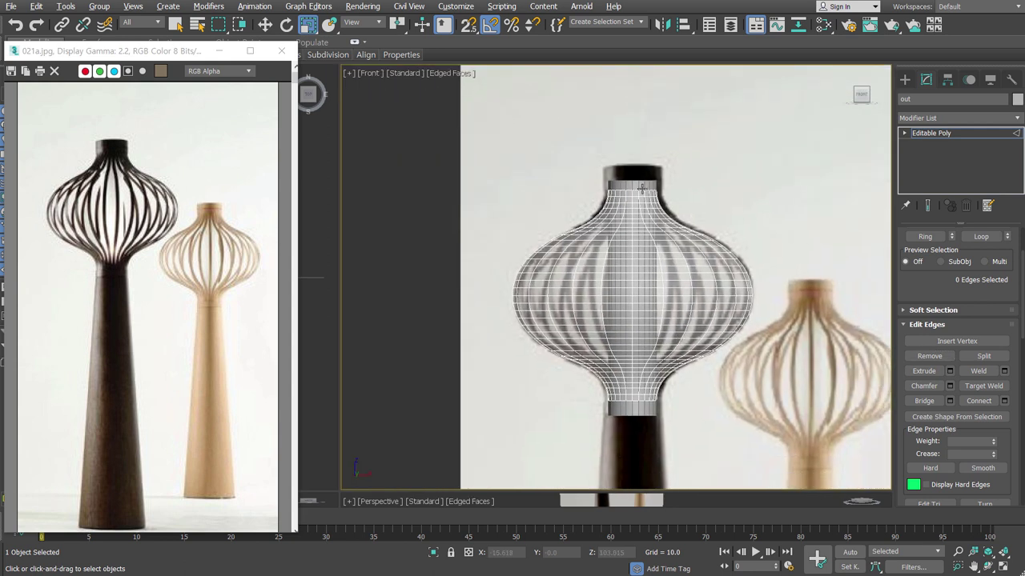
scroll(644, 191, up, 2)
scroll(645, 191, up, 2)
scroll(648, 272, down, 2)
middle_drag(647, 272, 651, 263)
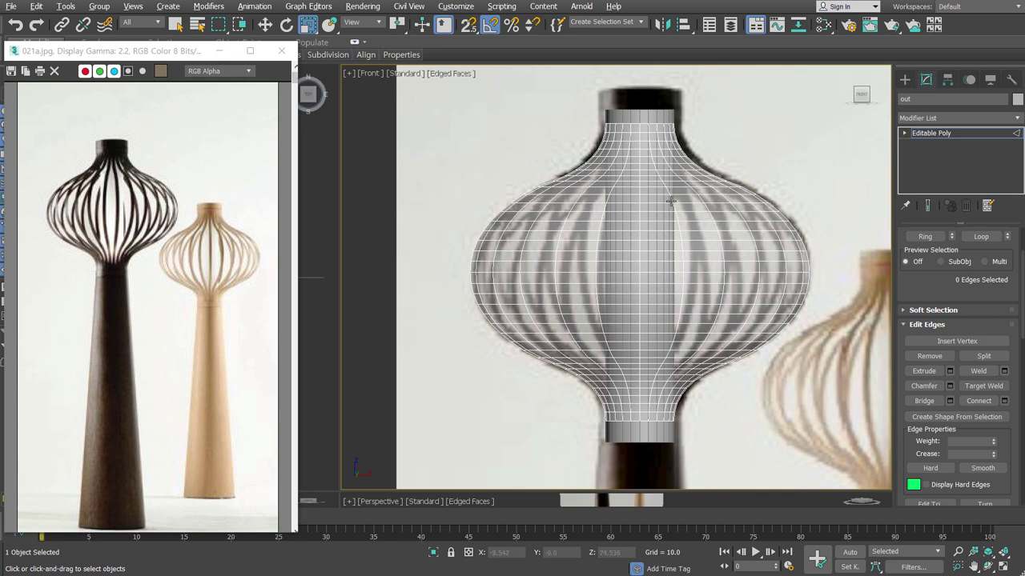
drag(682, 126, 564, 133)
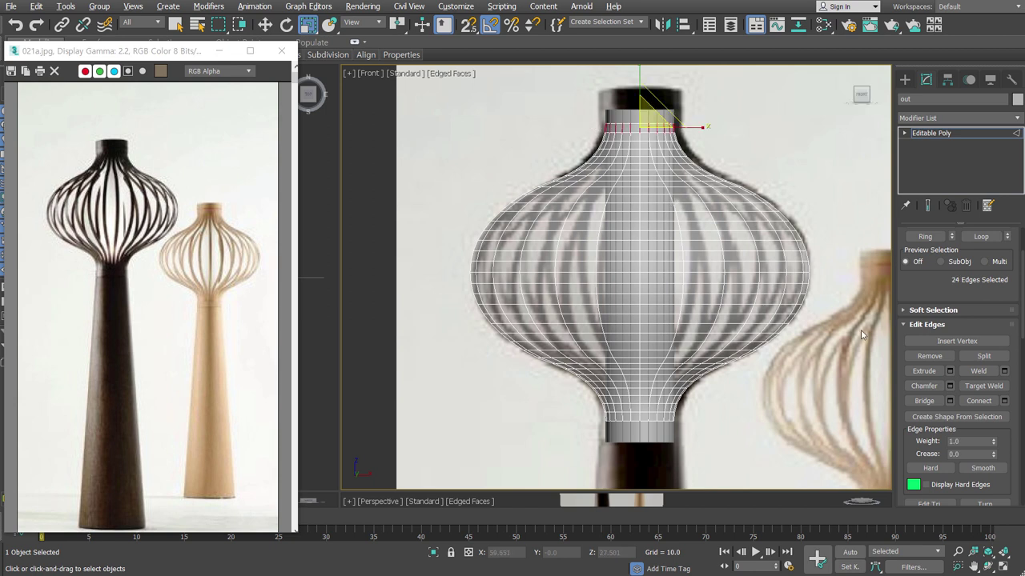
Extend the selection to full vertical edge loops, trying and cancelling a chamfer on them
scroll(983, 356, up, 3)
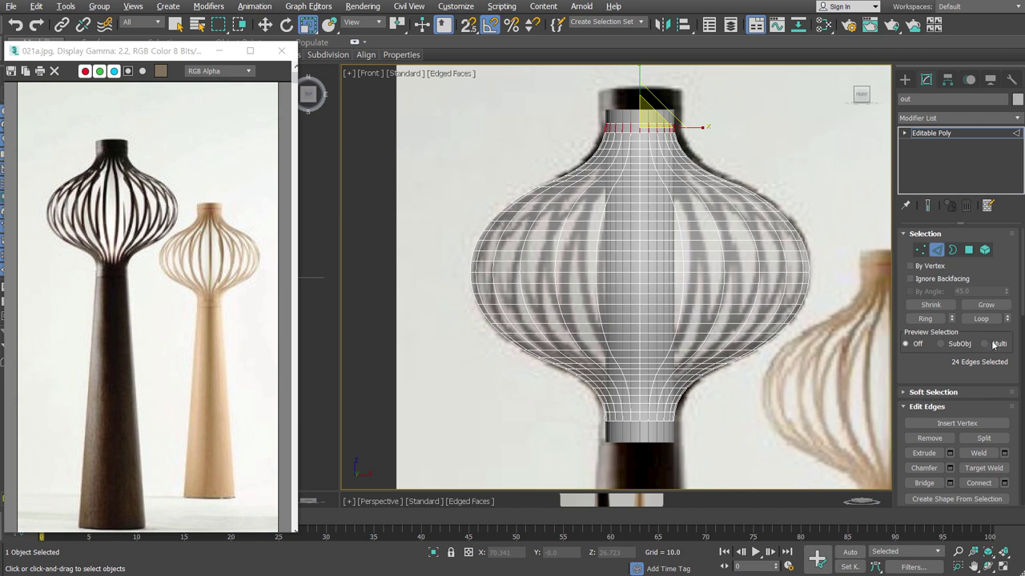
click(981, 318)
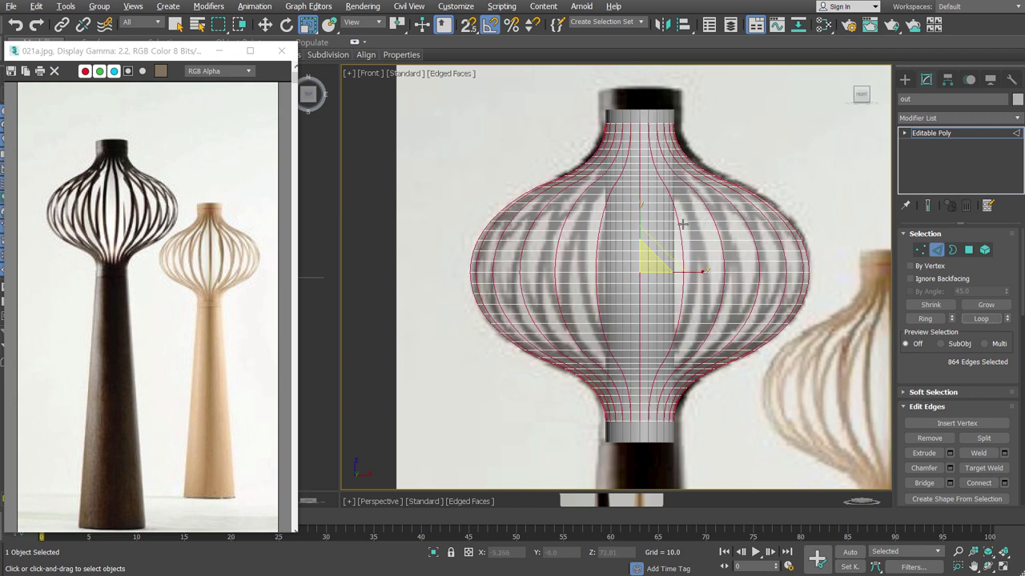
scroll(681, 231, up, 2)
middle_drag(681, 230, 699, 290)
right_click(699, 290)
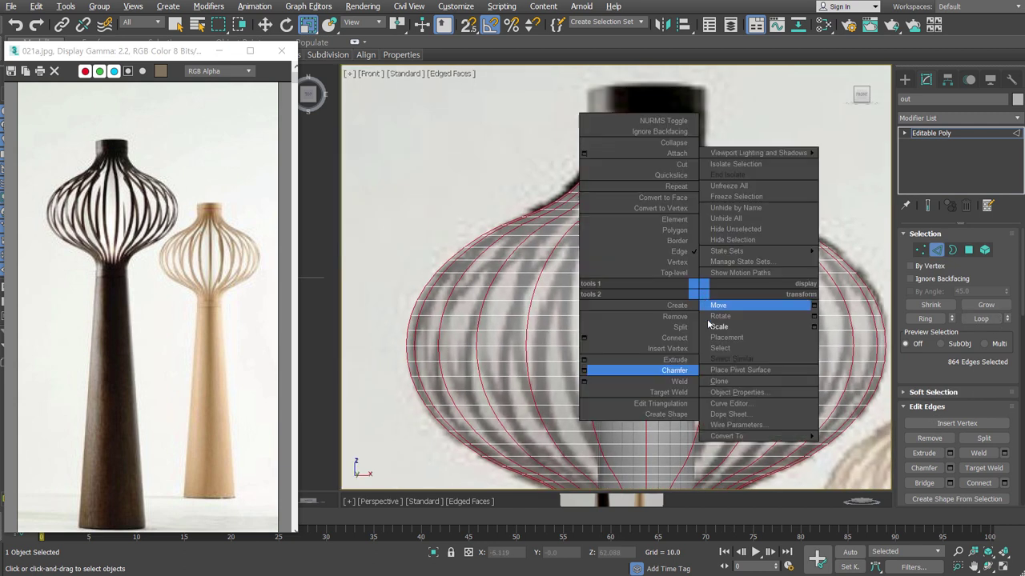
click(678, 371)
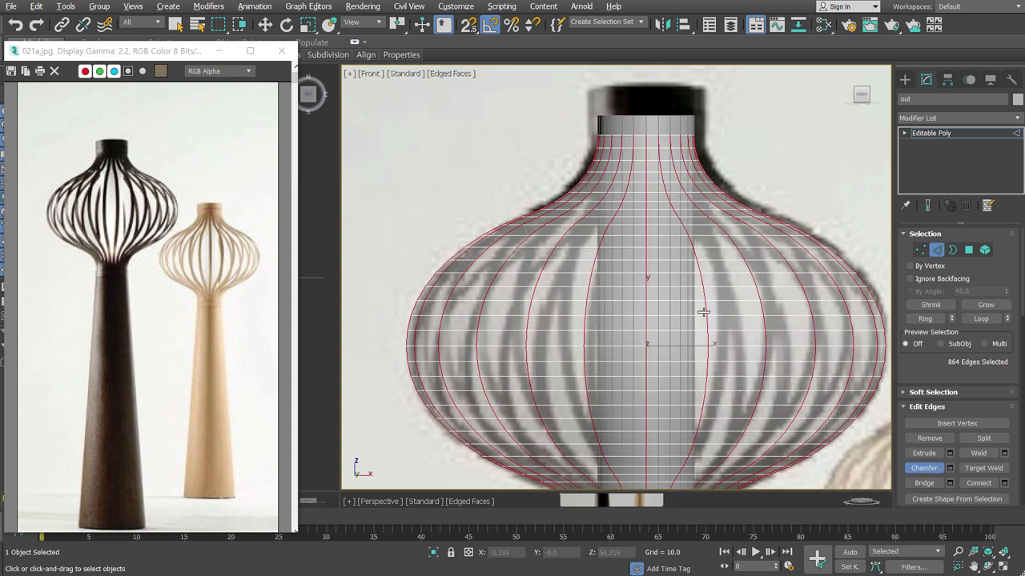
drag(704, 310, 713, 283)
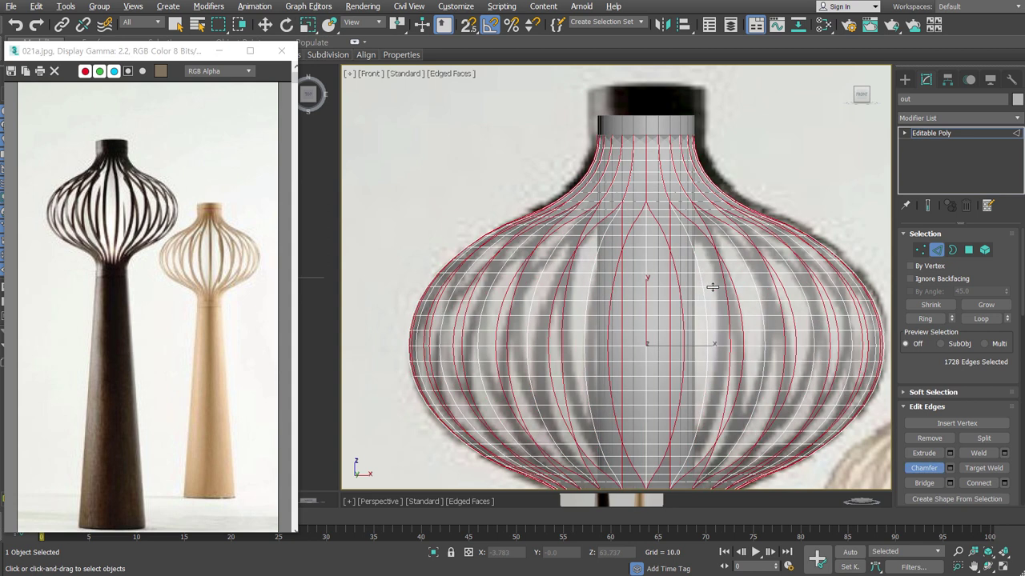
right_click(714, 284)
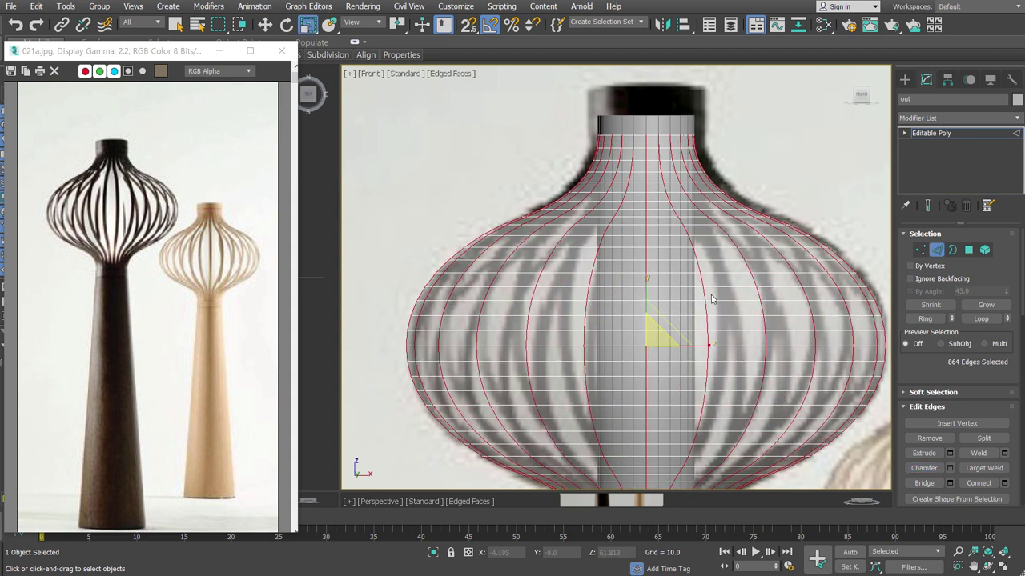
right_click(703, 296)
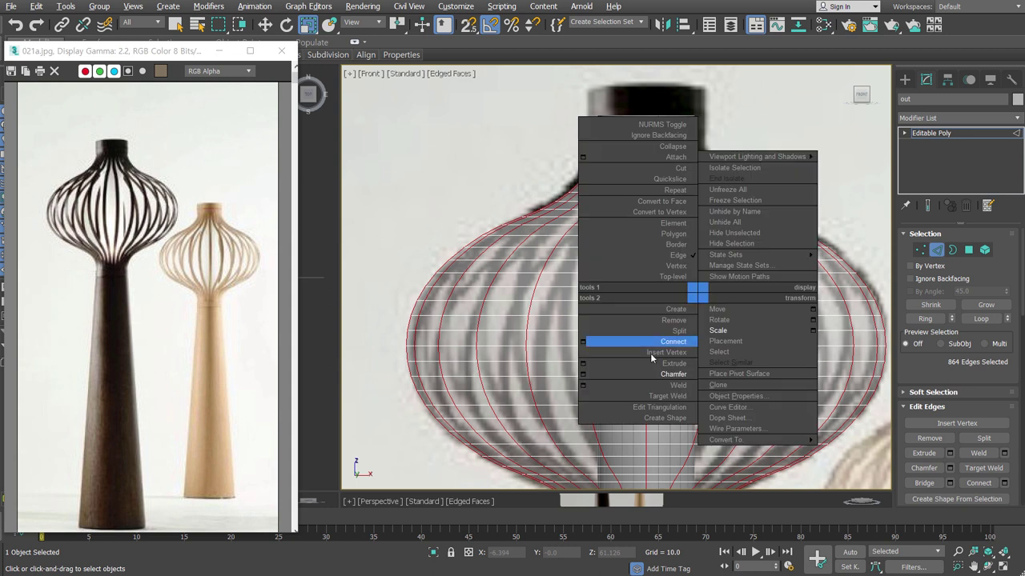
Extrude the vertical rib edges with 0.0 height and 1.605 width
click(584, 364)
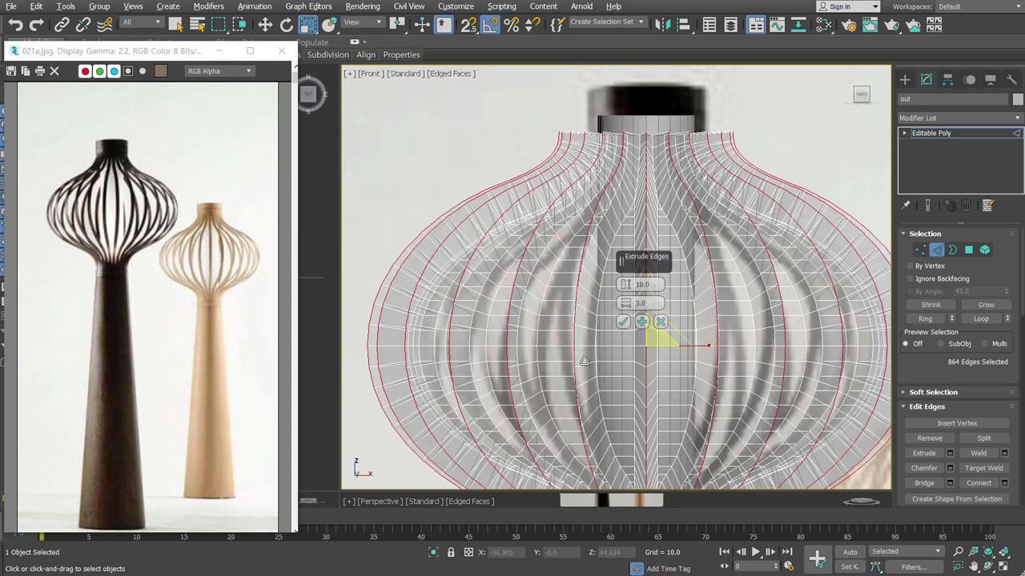
right_click(625, 285)
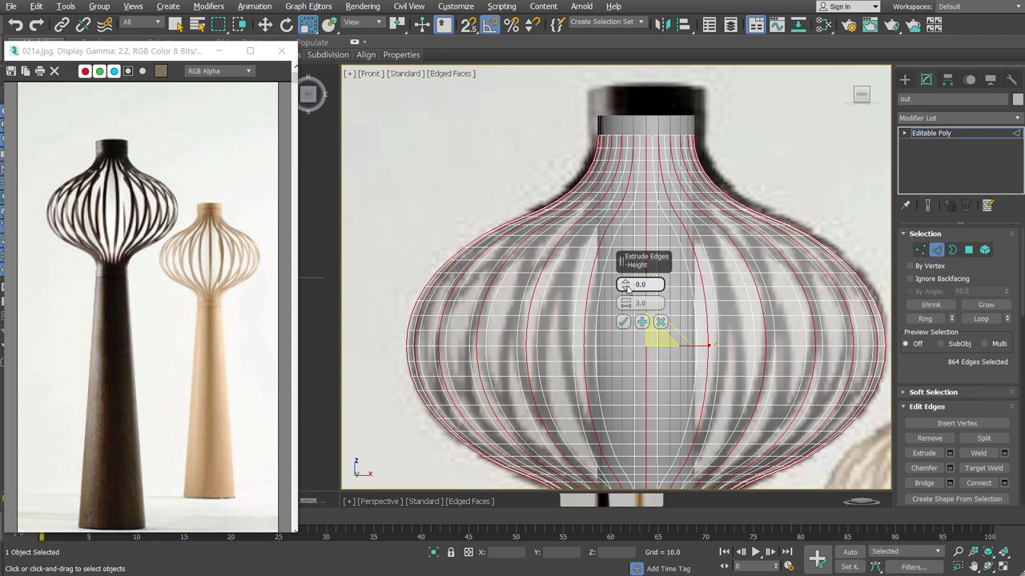
drag(625, 303, 625, 305)
scroll(658, 165, up, 3)
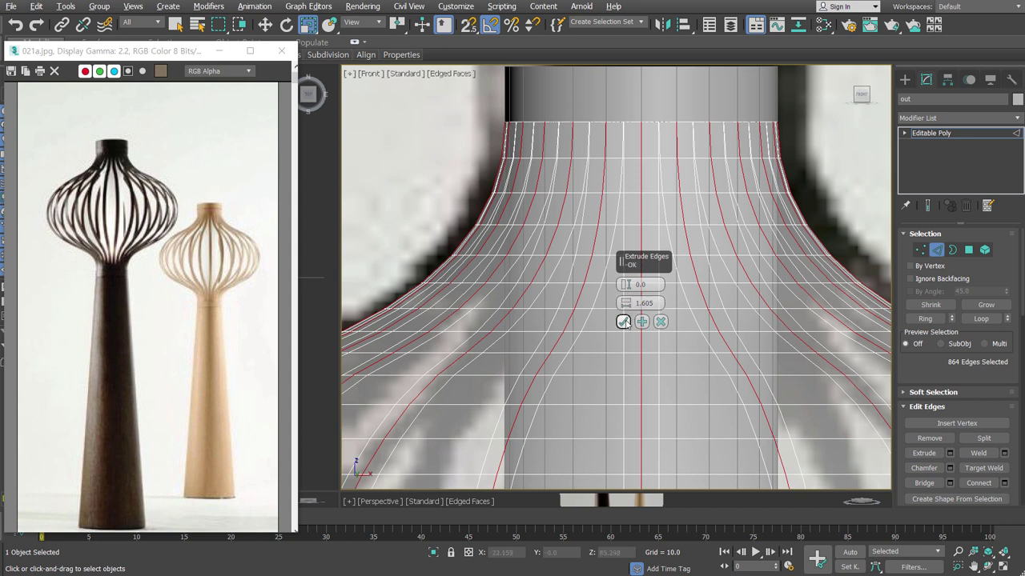
click(625, 322)
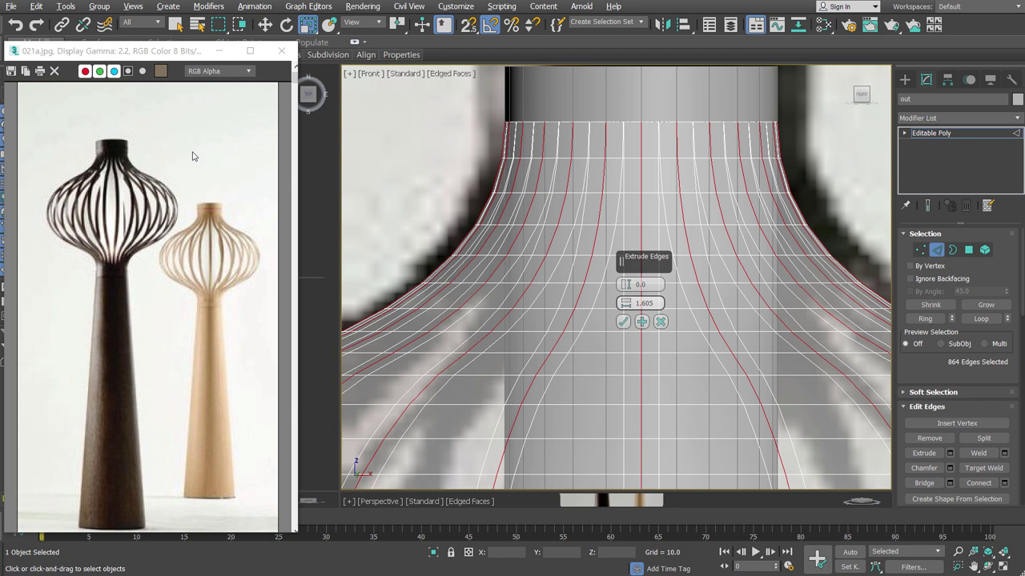
click(624, 322)
scroll(642, 319, down, 2)
scroll(642, 318, down, 2)
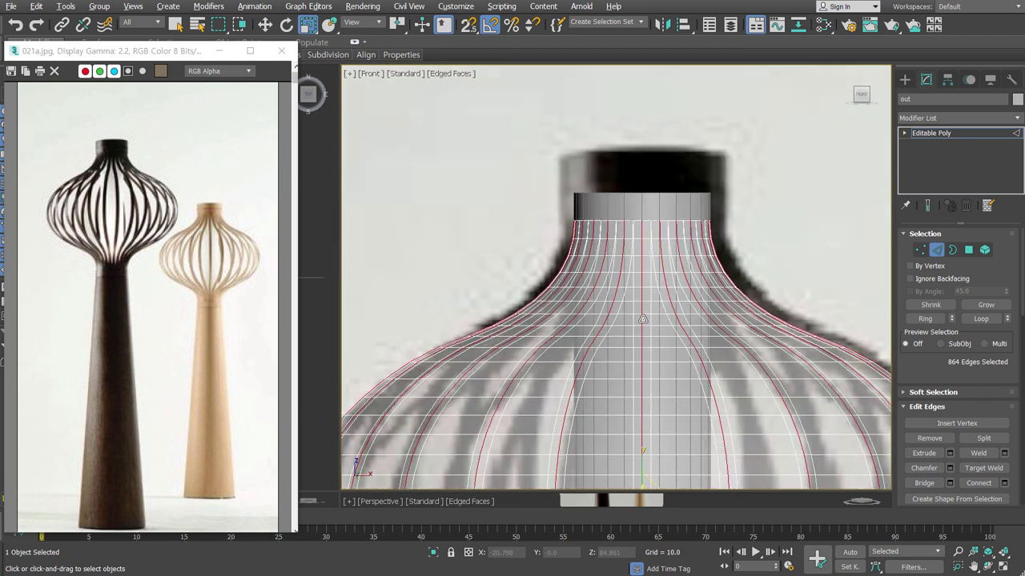
scroll(840, 471, up, 2)
scroll(721, 400, up, 2)
mouse_move(673, 377)
middle_down()
mouse_move(715, 378)
mouse_move(771, 407)
middle_up()
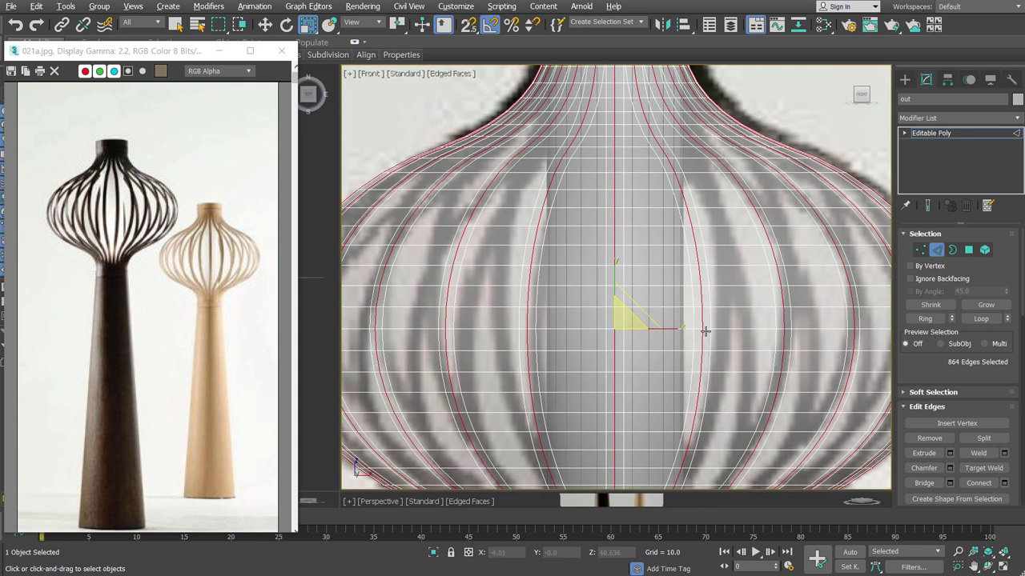
In Polygon mode, invert the selection and delete the faces between the rib strips
click(969, 252)
scroll(773, 349, down, 3)
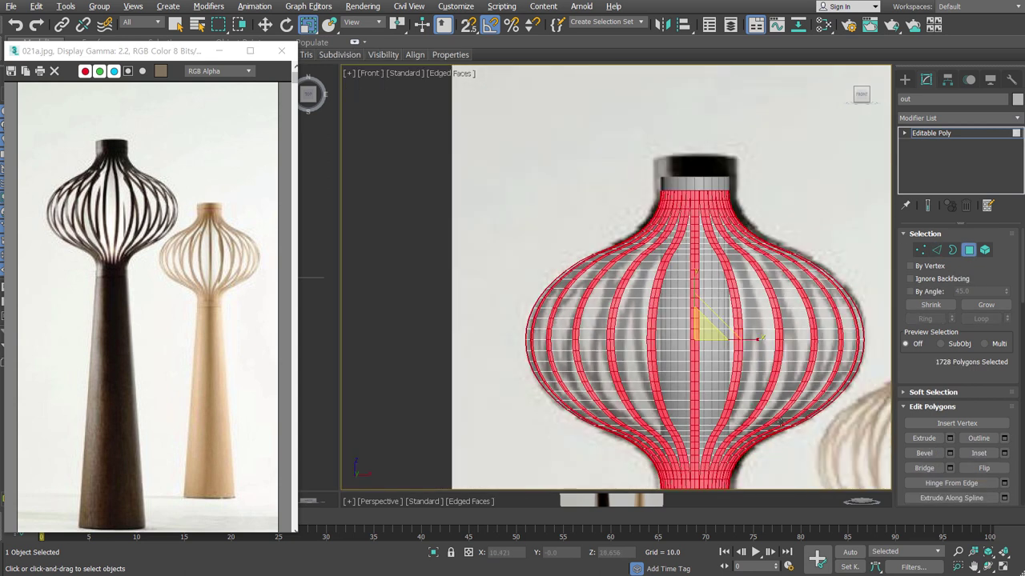
middle_drag(780, 422, 753, 362)
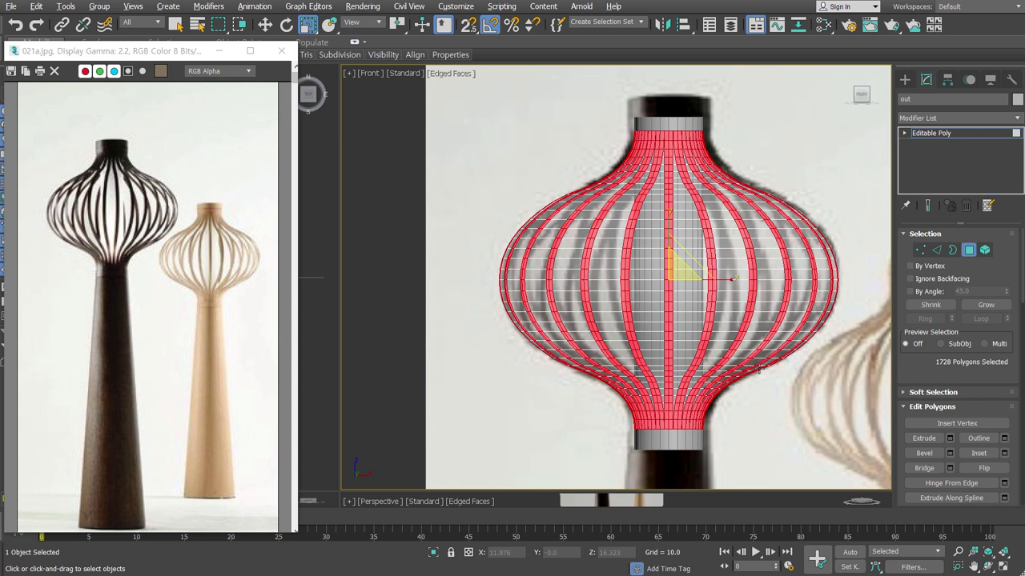
key(ctrl+i)
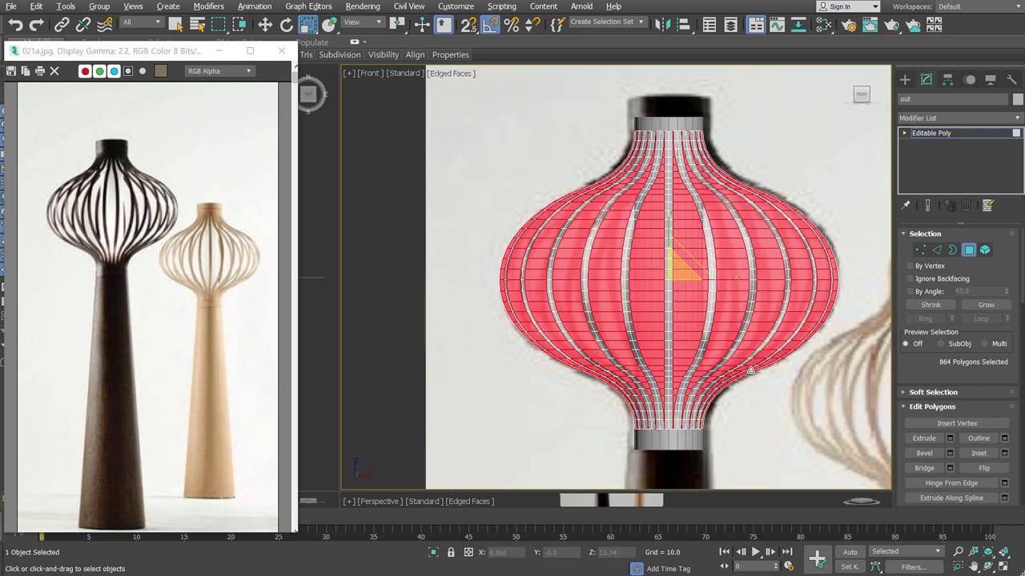
key(Delete)
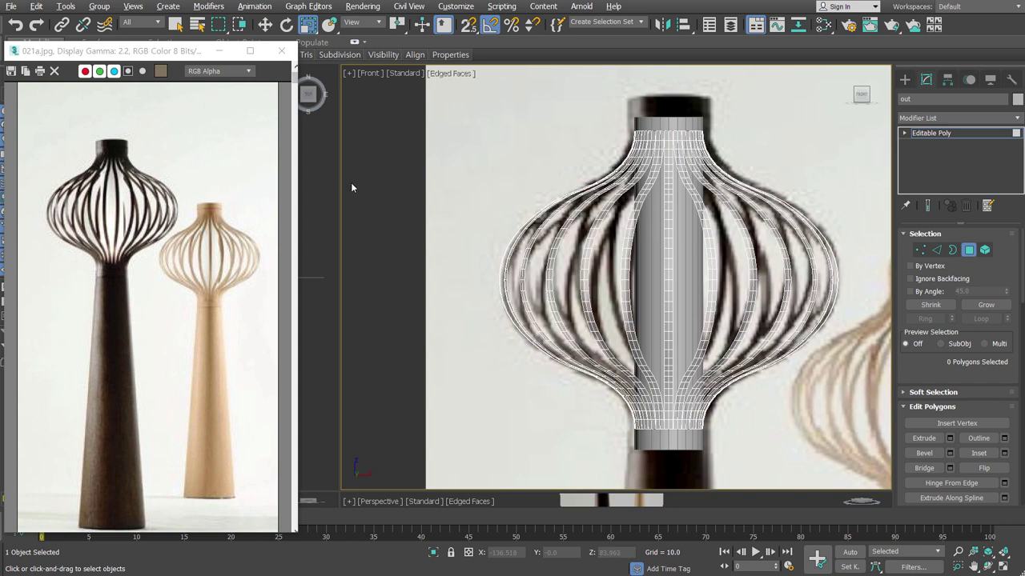
Remove the lengthwise edge loops running along the ribs
click(937, 250)
middle_drag(688, 184, 696, 264)
scroll(700, 197, up, 2)
scroll(703, 195, up, 3)
double_click(752, 209)
middle_drag(799, 283, 728, 118)
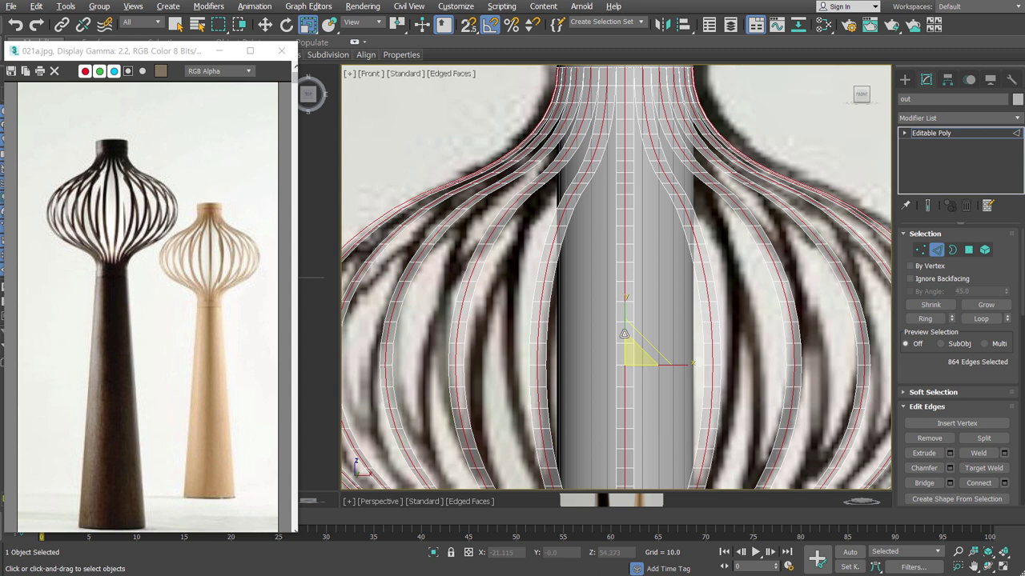
scroll(661, 350, down, 2)
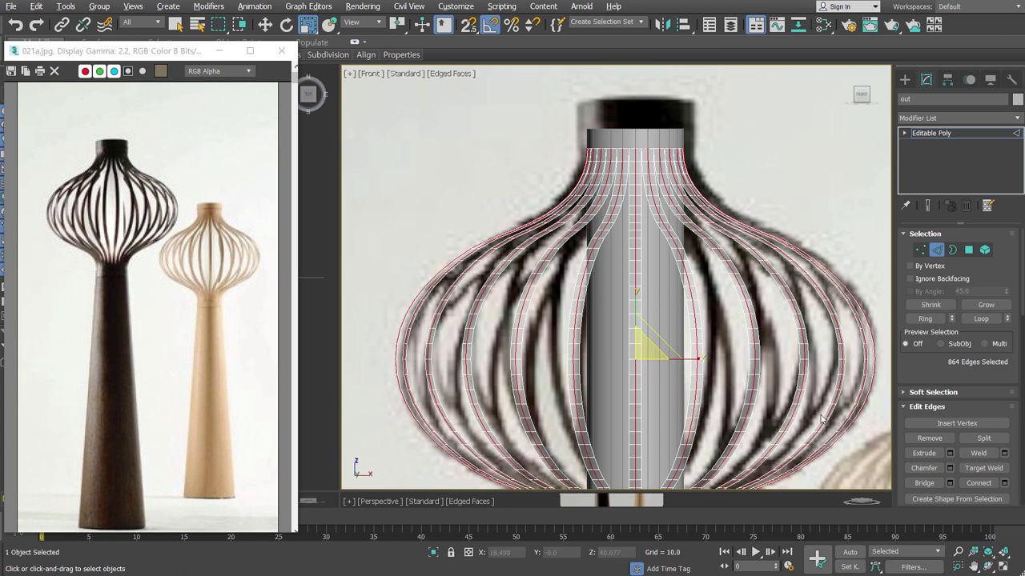
click(928, 439)
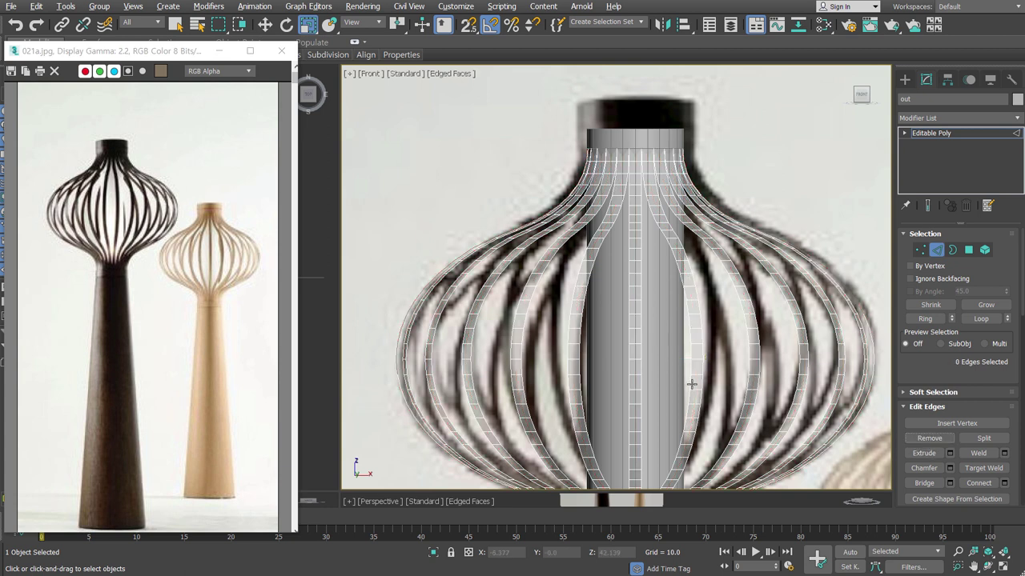
Box-select the column's top edge row and move it upward
scroll(637, 116, up, 4)
scroll(636, 116, up, 2)
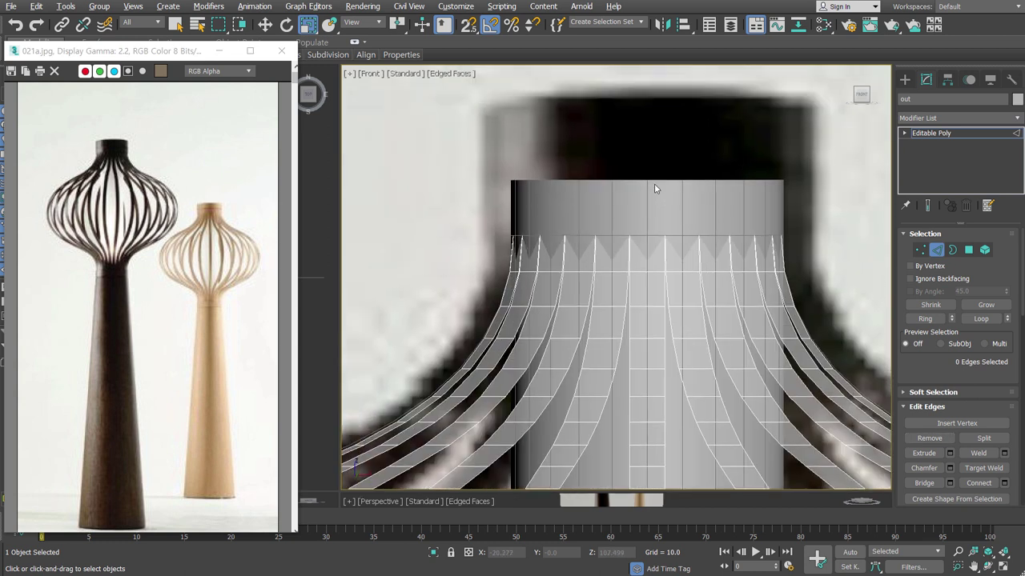
drag(451, 192, 854, 250)
right_click(656, 210)
click(680, 221)
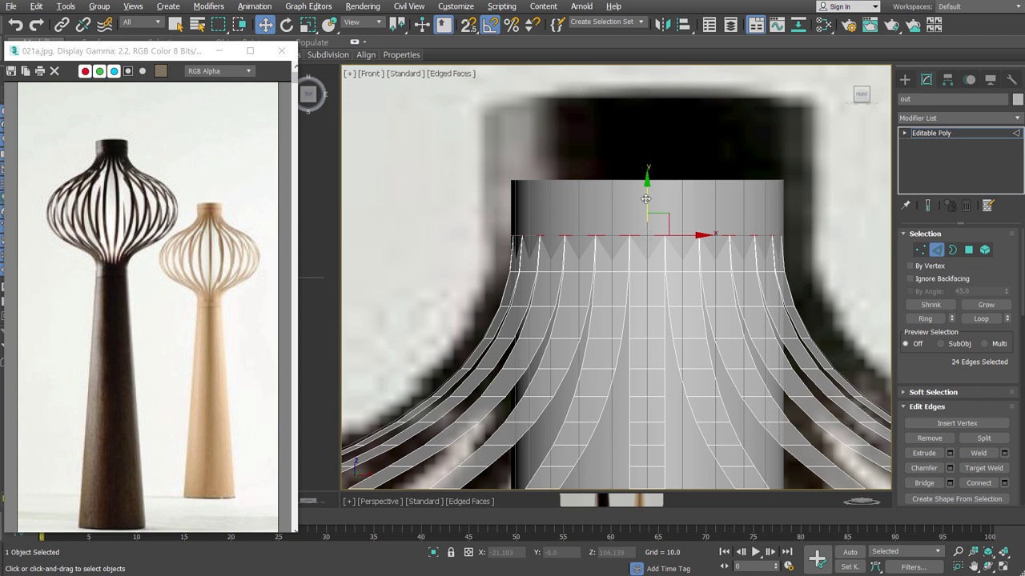
drag(647, 197, 647, 144)
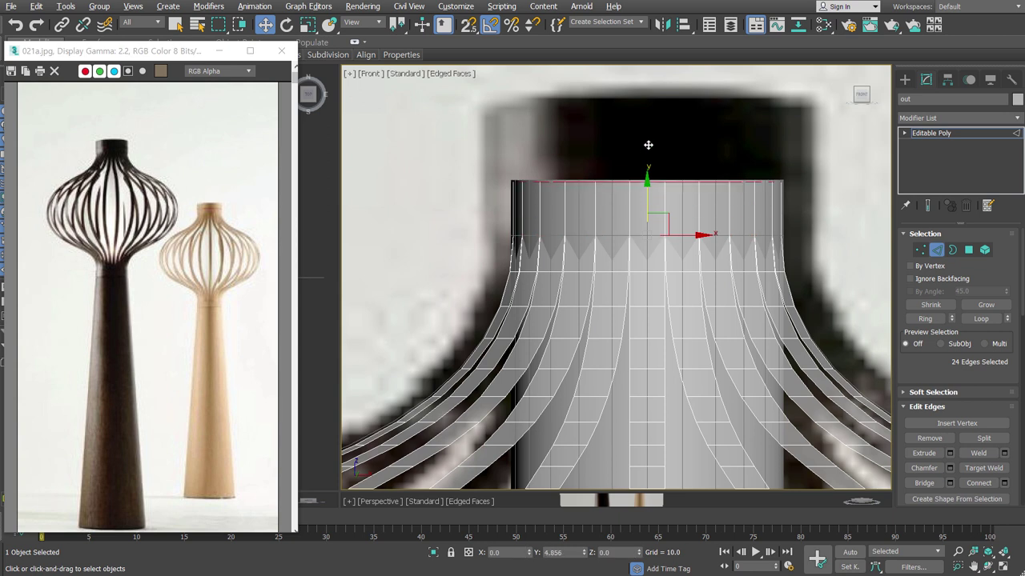
Move the column's bottom edge row downward and exit Edge mode
scroll(703, 266, down, 3)
scroll(614, 260, down, 2)
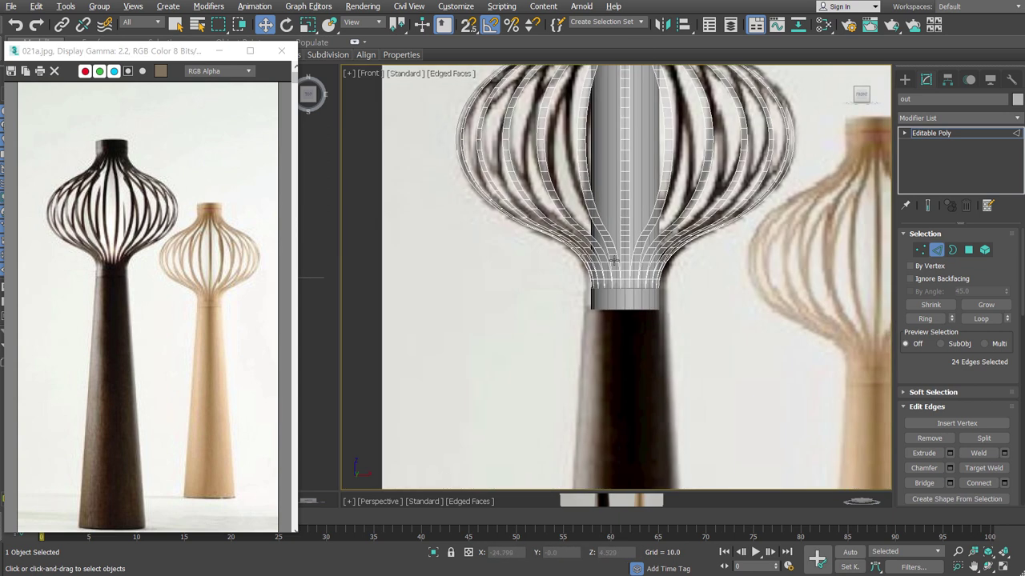
scroll(598, 292, up, 4)
click(550, 319)
scroll(682, 331, up, 2)
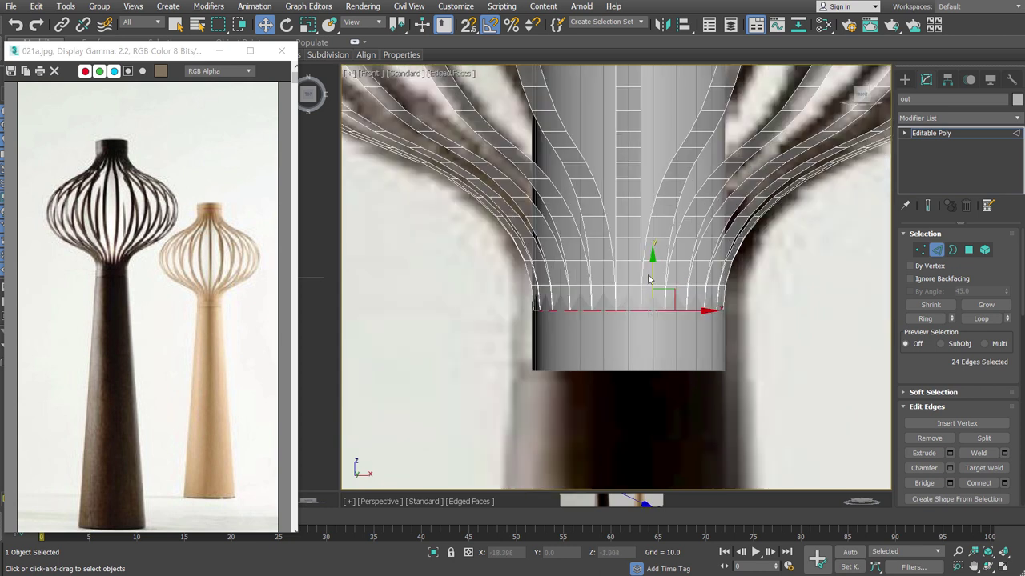
drag(663, 309, 664, 333)
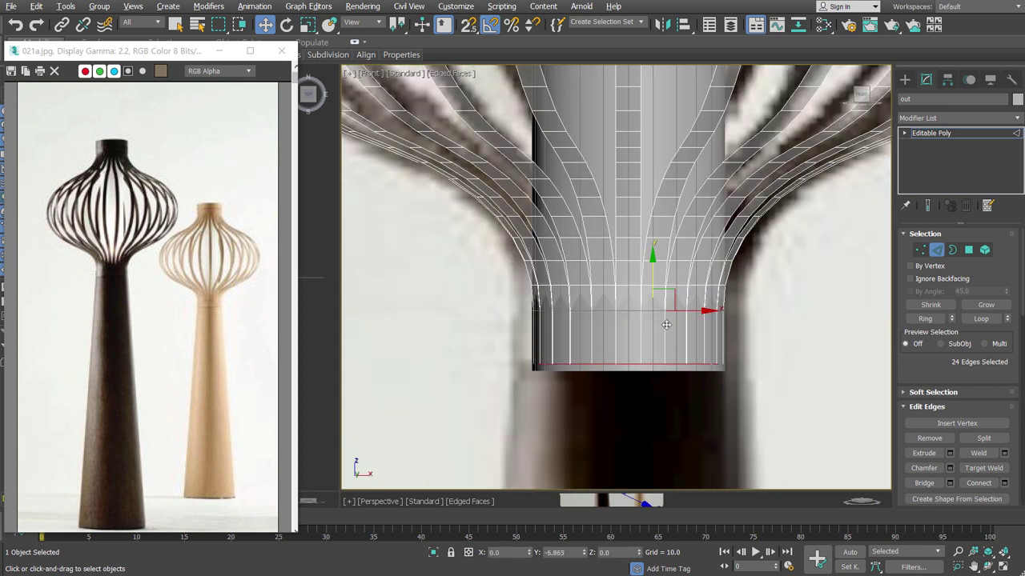
click(936, 250)
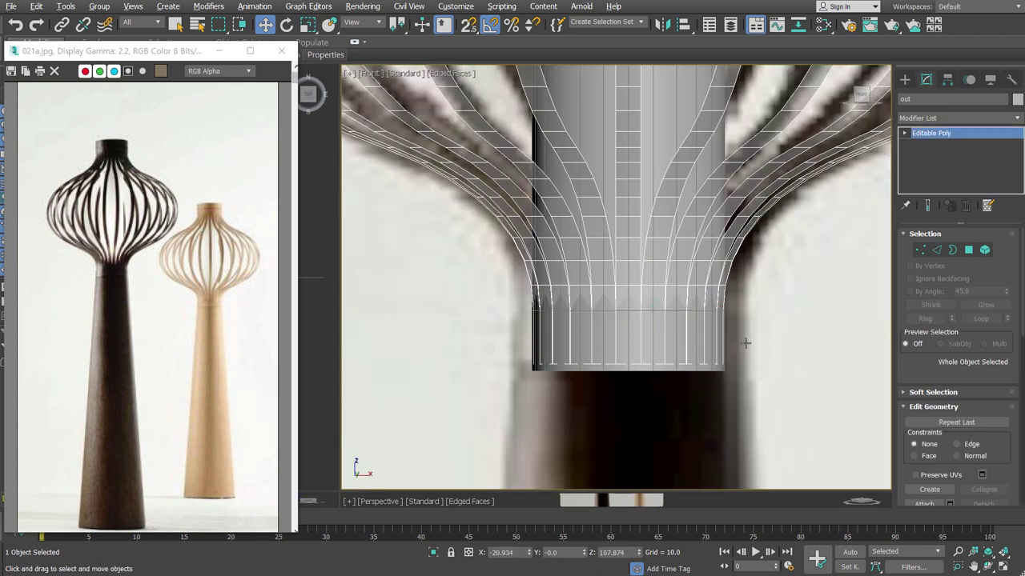
Add a Shell modifier to the ribs, test thicker outer amounts, then revert to 1.0
scroll(718, 371, down, 1)
scroll(723, 185, down, 3)
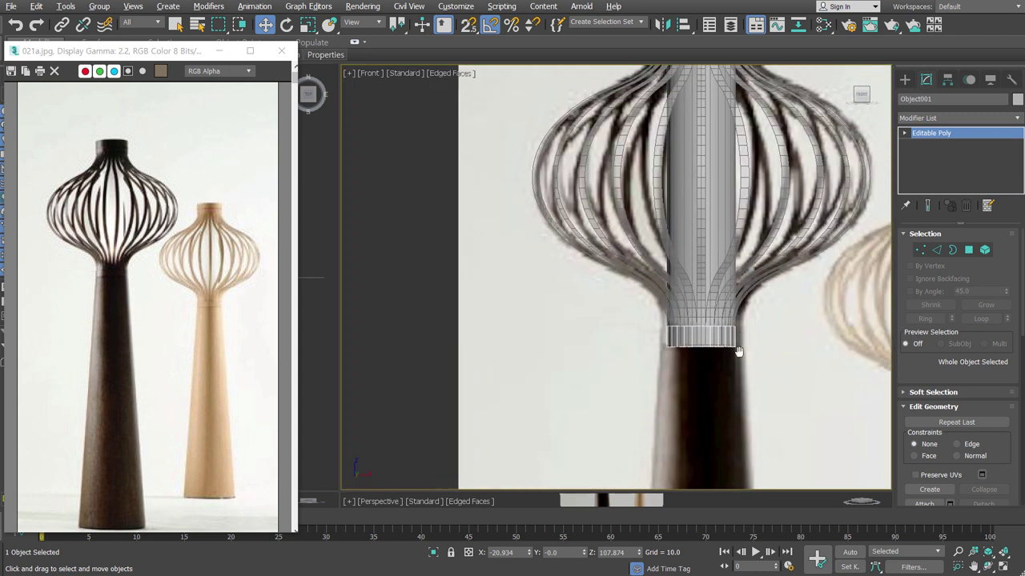
middle_drag(723, 186, 711, 219)
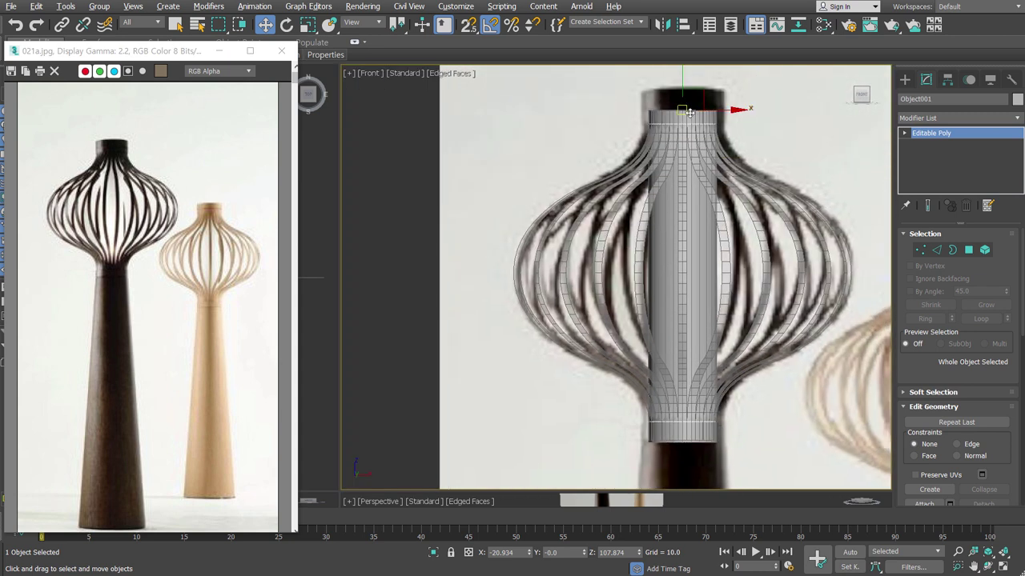
key(ctrl+shift+s)
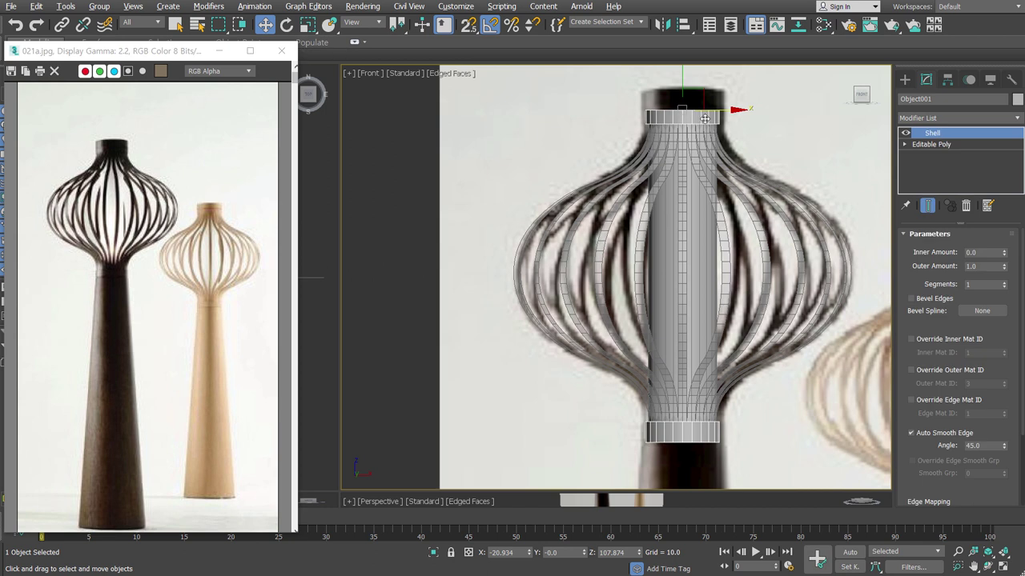
scroll(703, 117, up, 1)
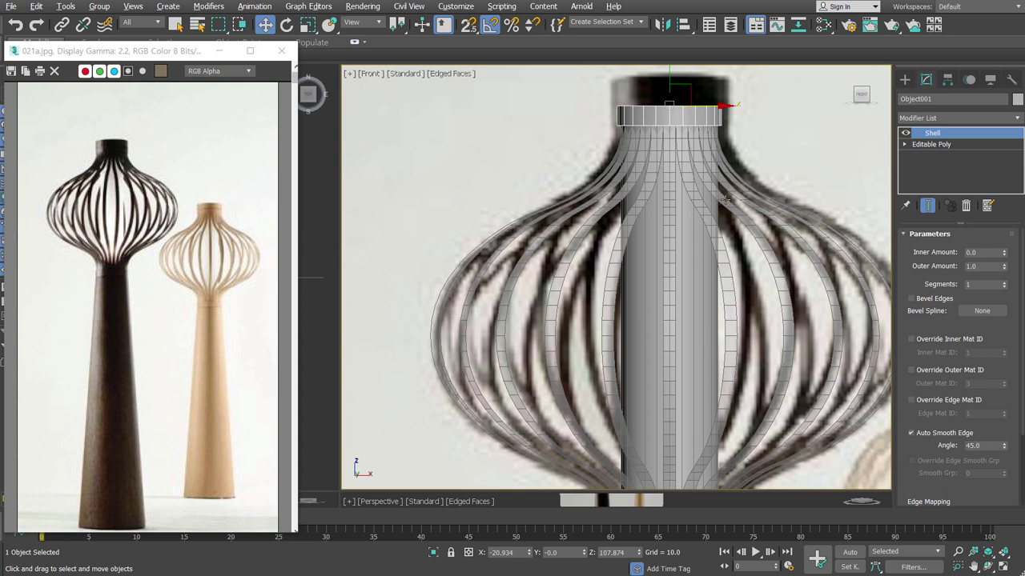
key(ctrl+z)
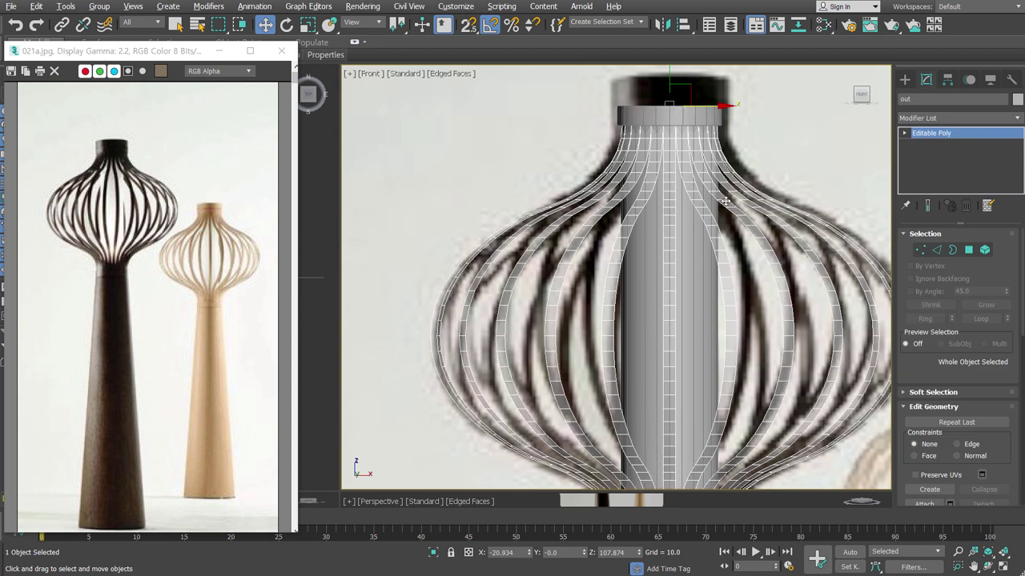
key(ctrl+y)
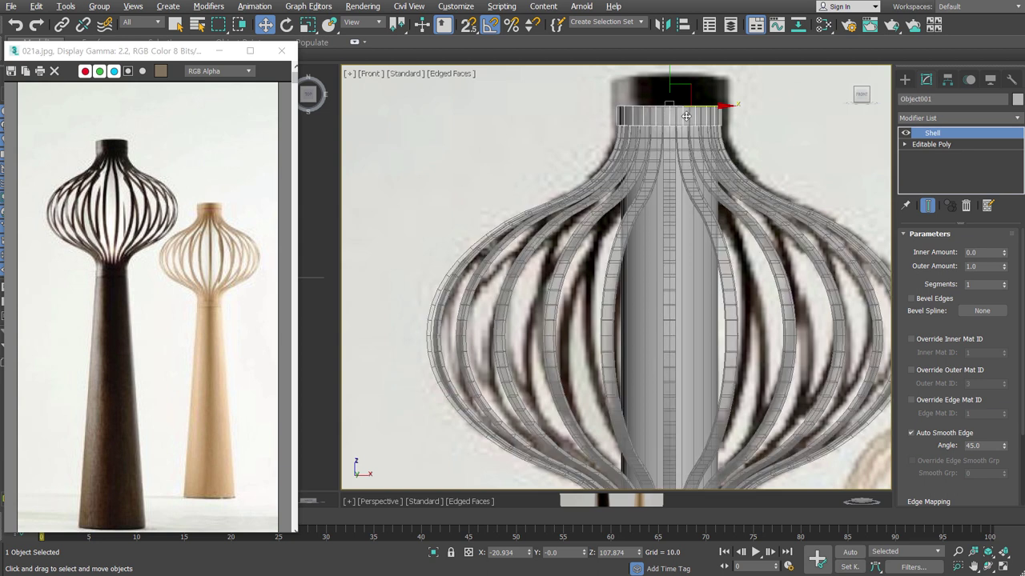
drag(1004, 270, 1003, 265)
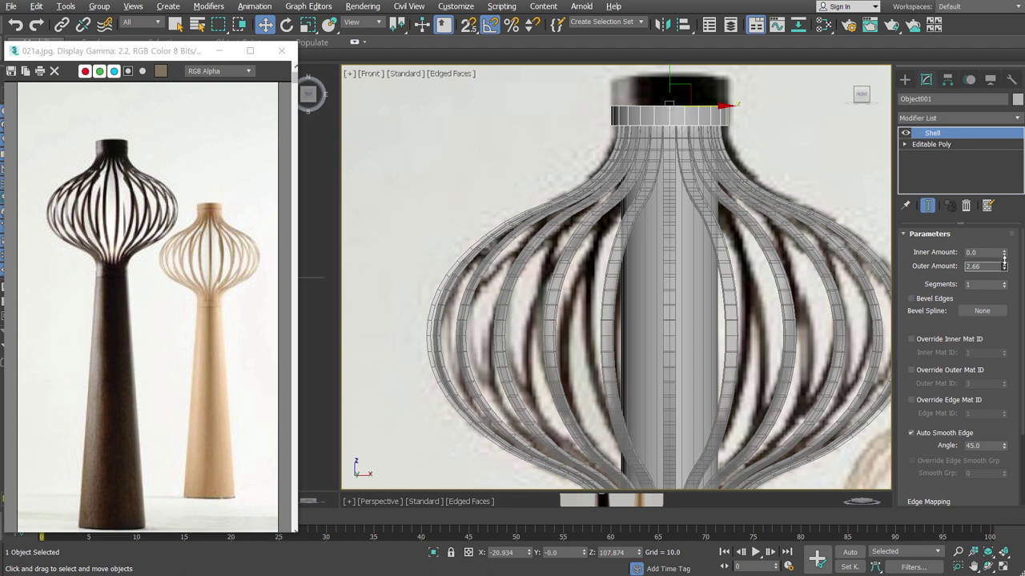
drag(1004, 265, 1003, 269)
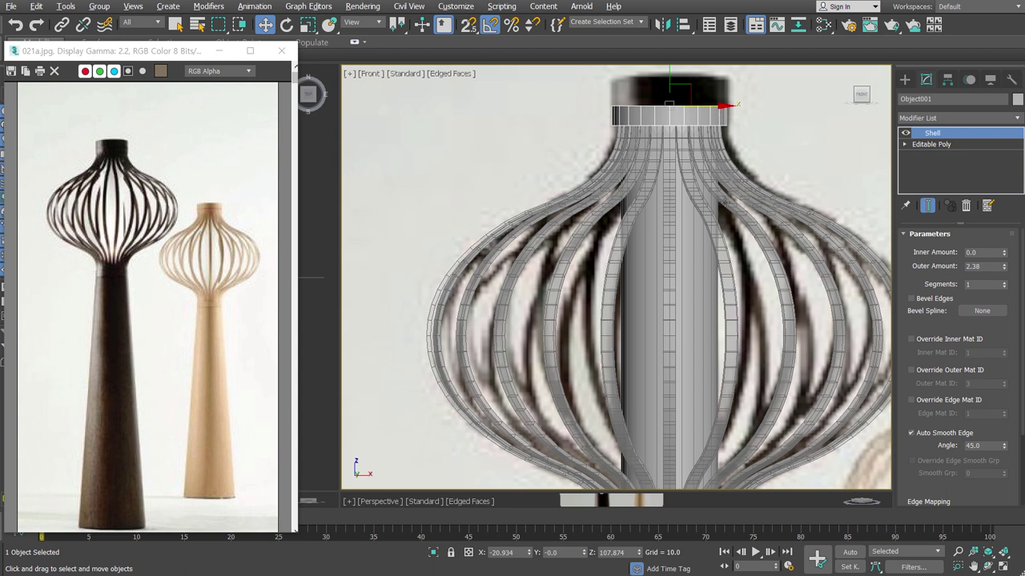
key(ctrl+z)
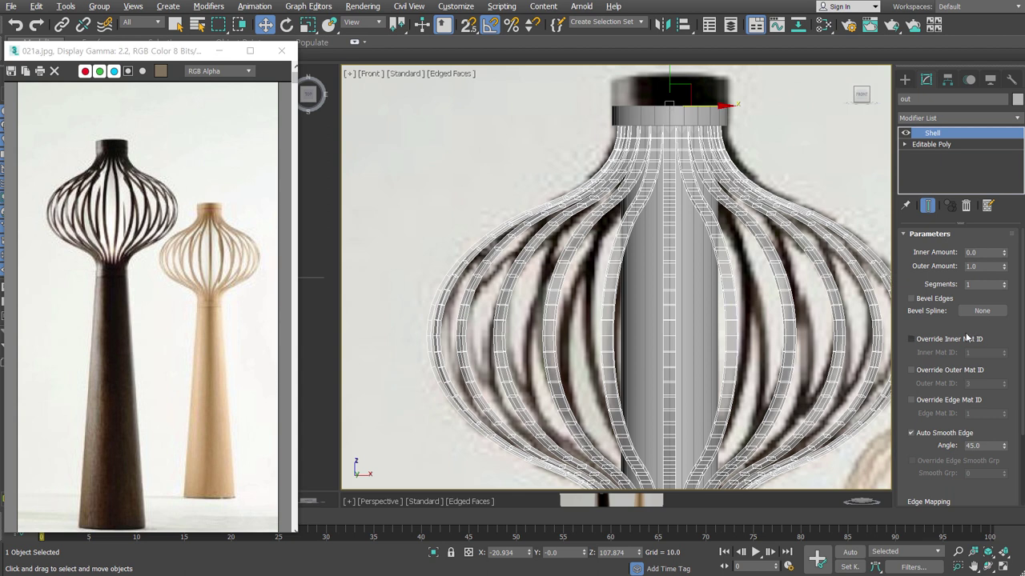
text(out)
Swap the lamp strips' Shell for a TurboSmooth, then re-add a Shell on the stack
click(966, 207)
key(ctrl+t)
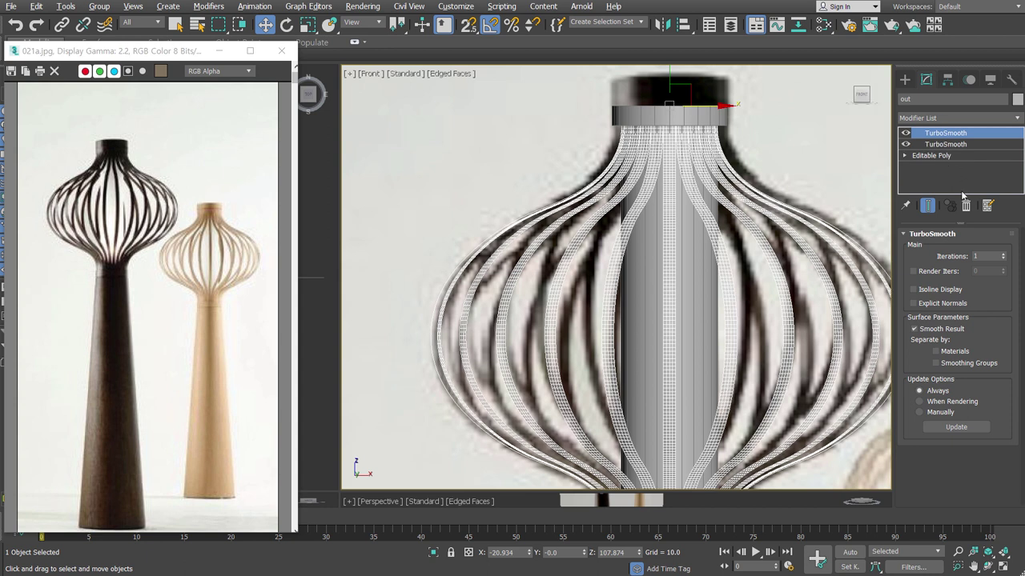
key(ctrl+s)
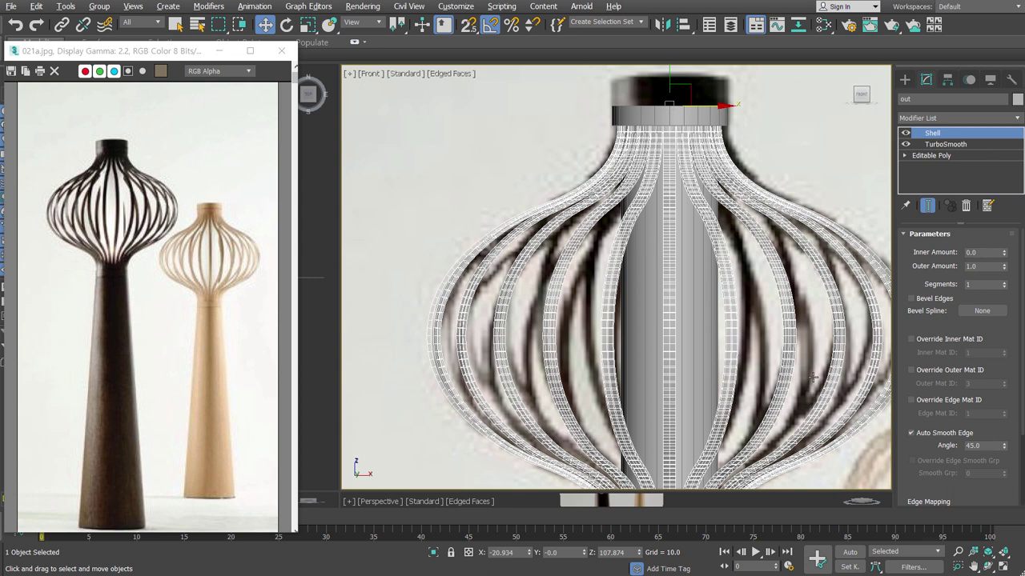
click(966, 205)
click(966, 205)
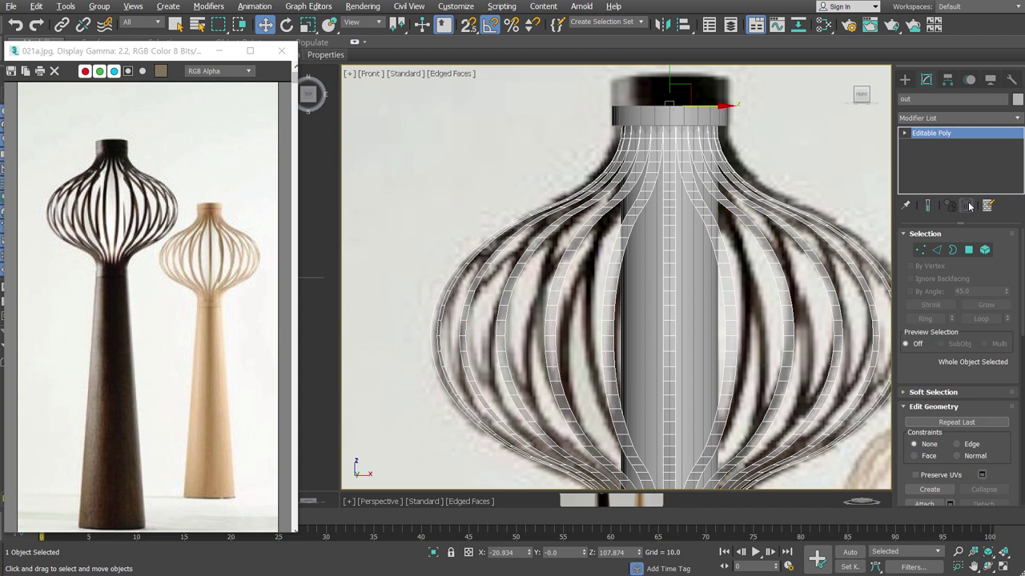
key(ctrl+z)
key(ctrl+z)
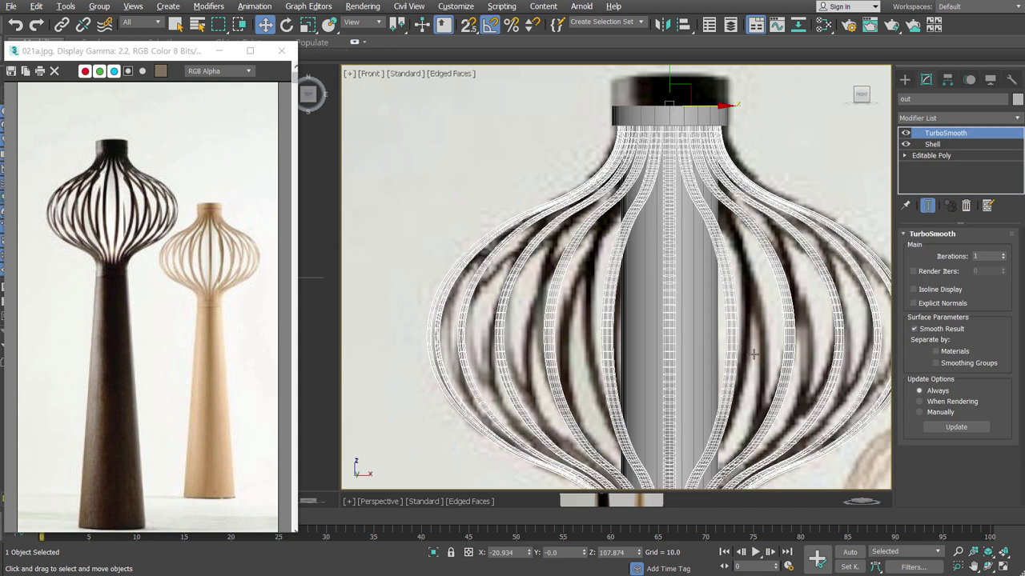
Turn on TurboSmooth's Smoothing Groups separation and keep the Shell above TurboSmooth
scroll(789, 338, up, 5)
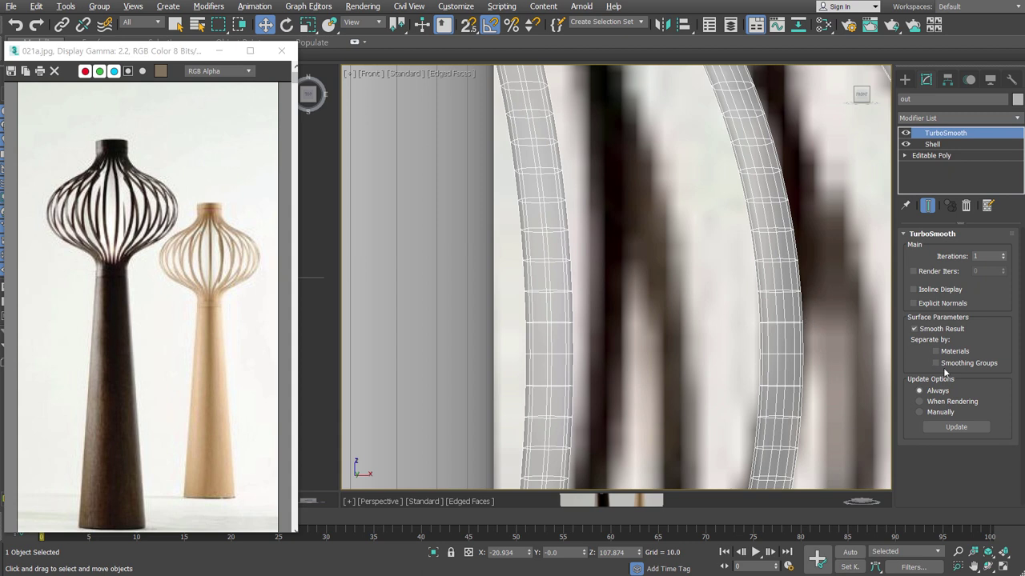
click(969, 364)
scroll(845, 362, down, 3)
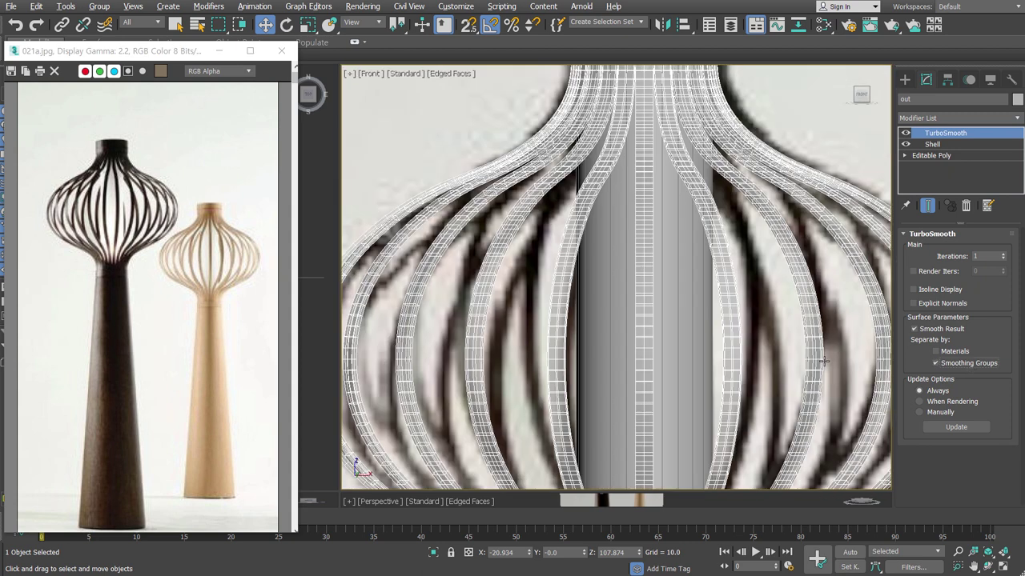
scroll(848, 360, down, 2)
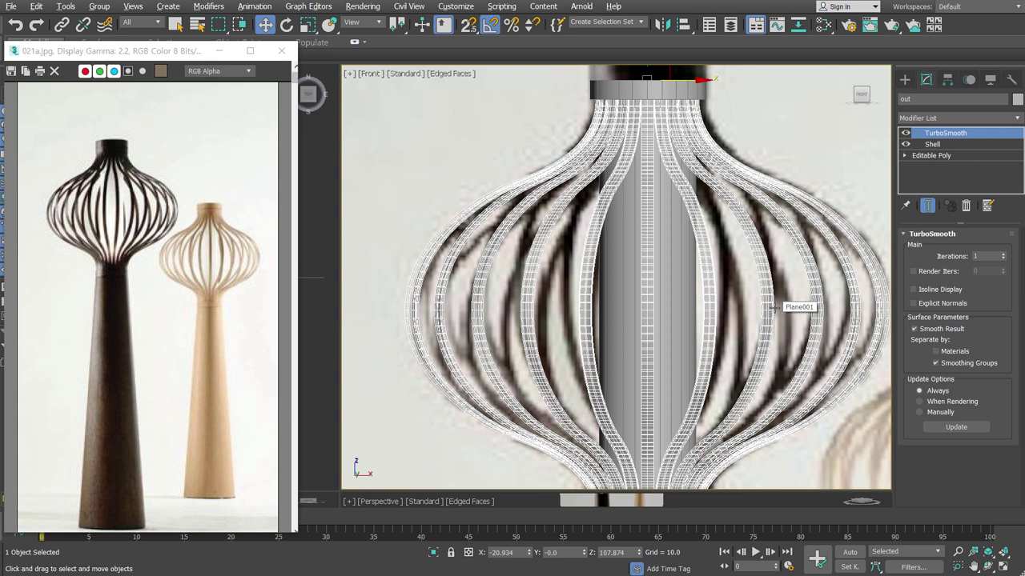
click(968, 207)
click(968, 207)
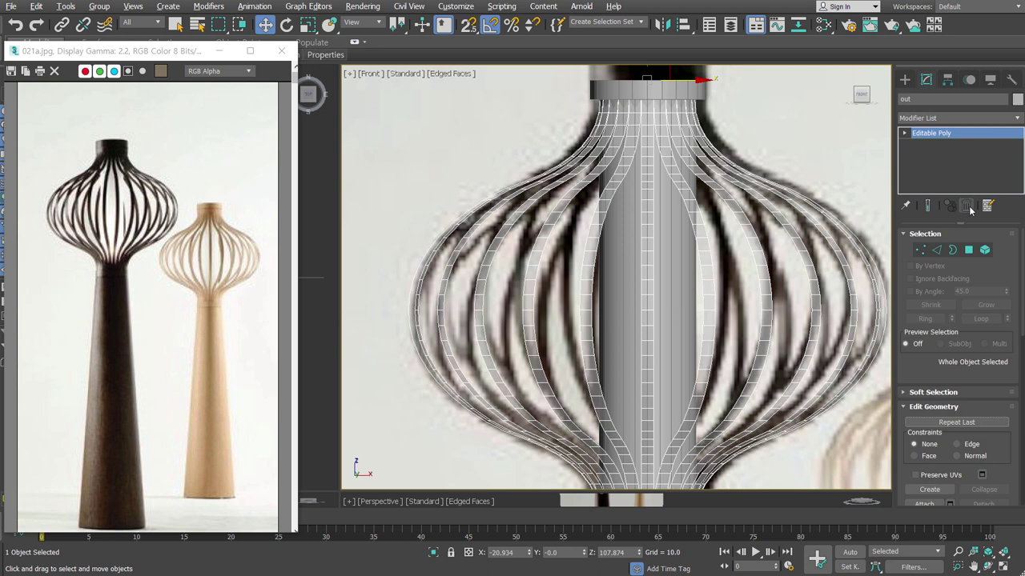
key(ctrl+z)
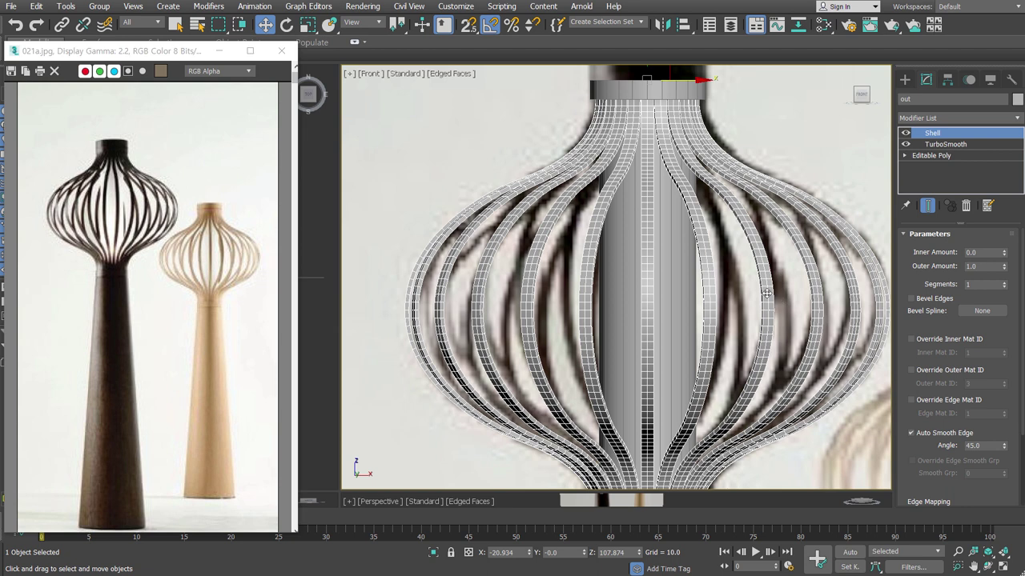
Thin the lamp ribs by setting the Shell Outer Amount to 0.5
middle_drag(769, 296, 756, 244)
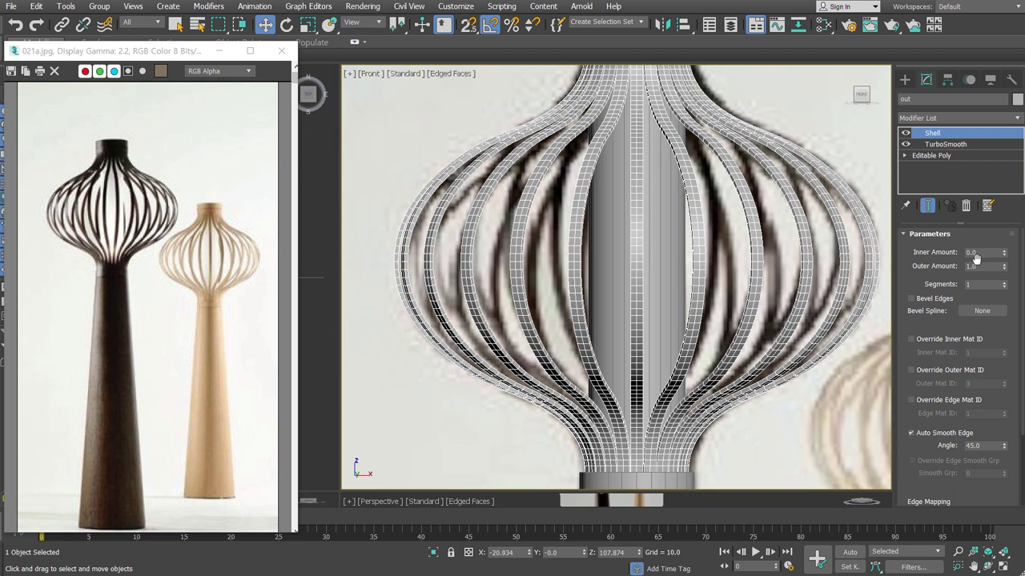
double_click(978, 266)
key(Return)
scroll(798, 227, down, 2)
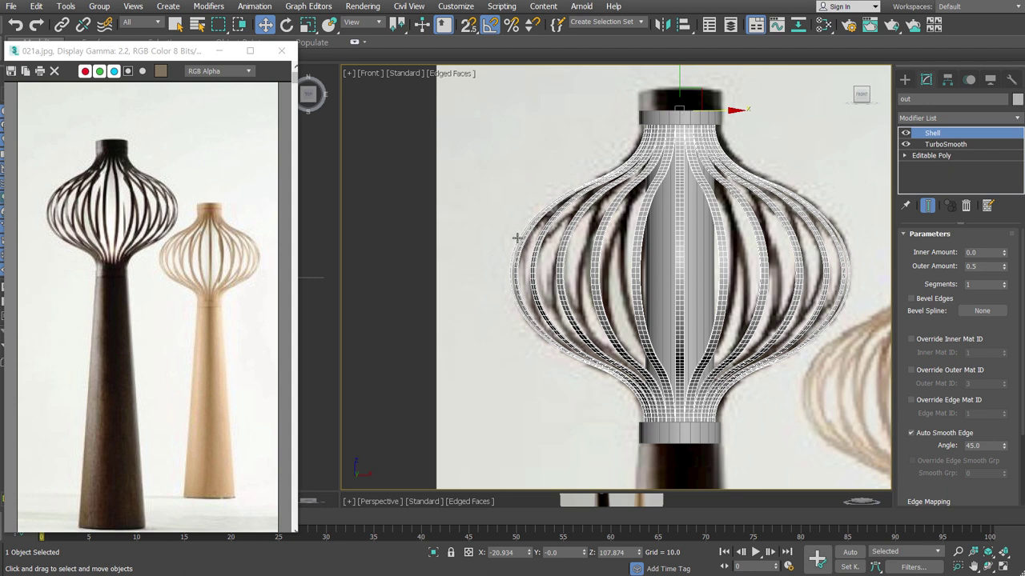
click(904, 79)
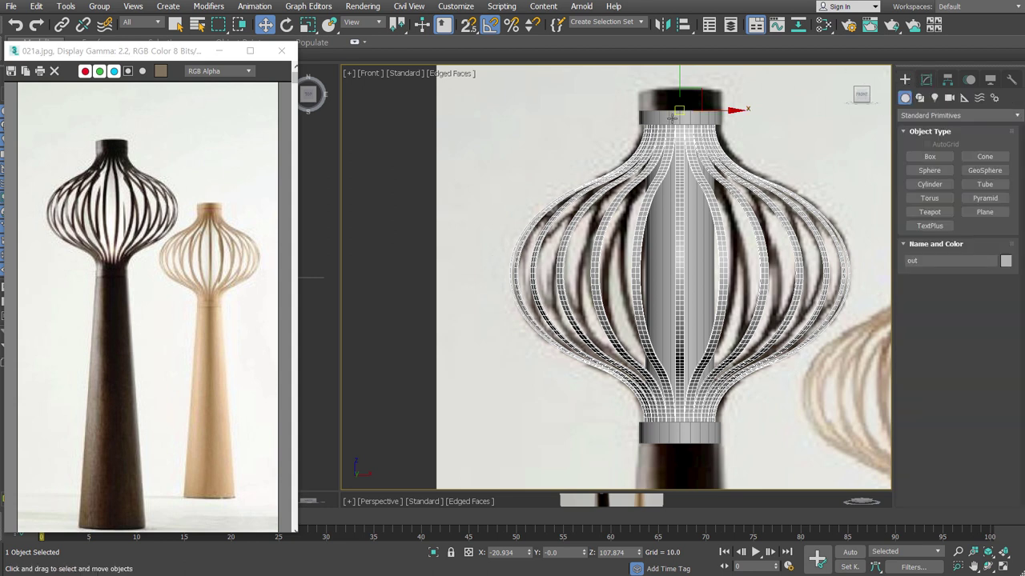
Delete the Shell modifier from the Object001 collar ring
scroll(689, 144, up, 1)
scroll(713, 184, up, 2)
scroll(721, 202, up, 1)
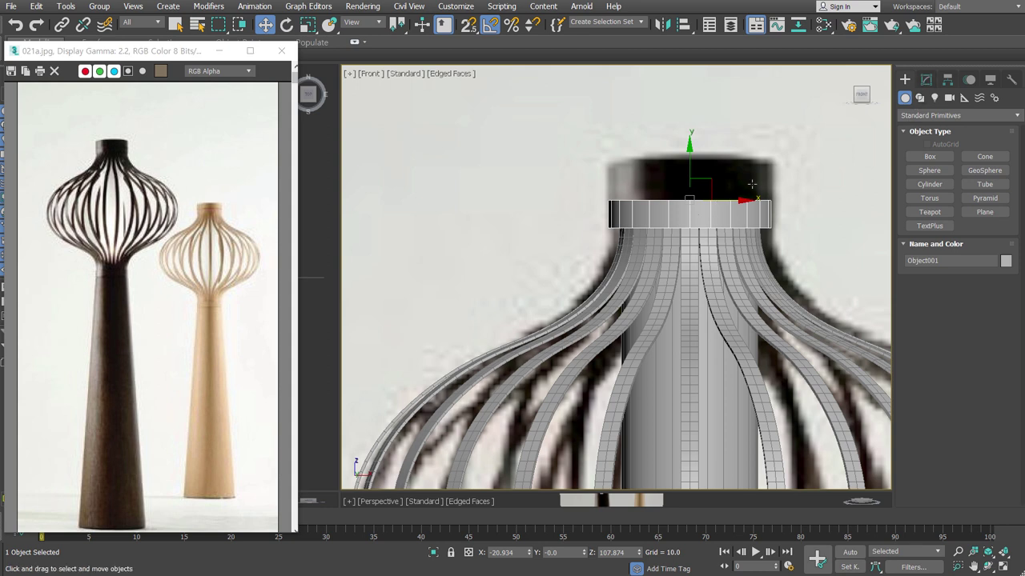
click(926, 80)
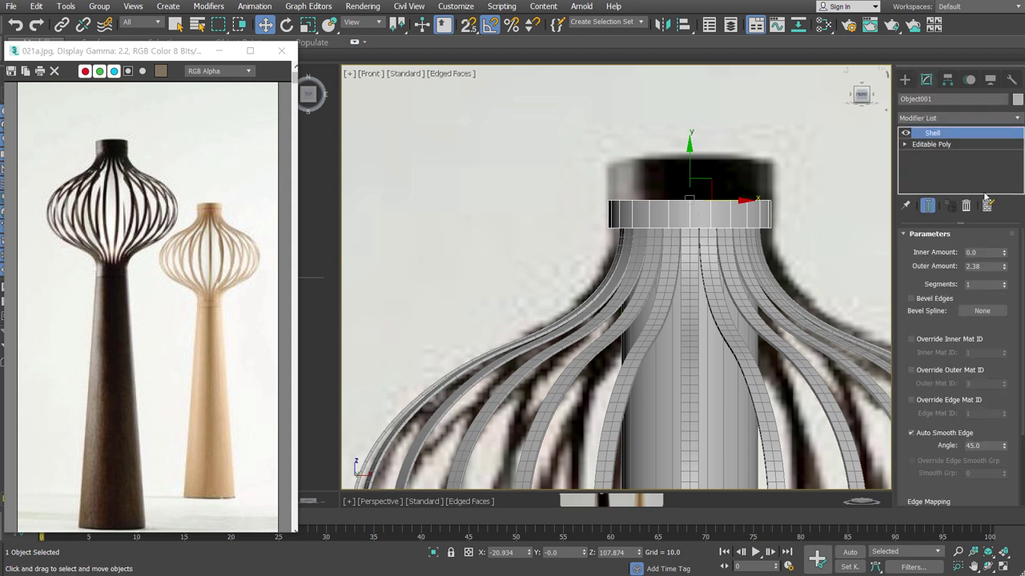
key(ctrl+z)
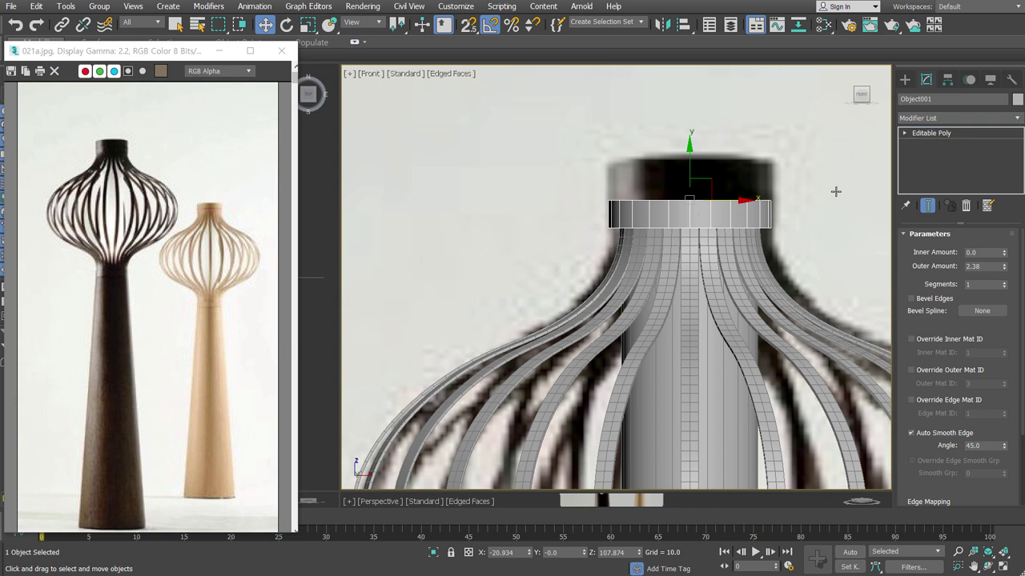
Raise the collar ring's top vertices to make the ring taller
key(5)
drag(434, 104, 846, 264)
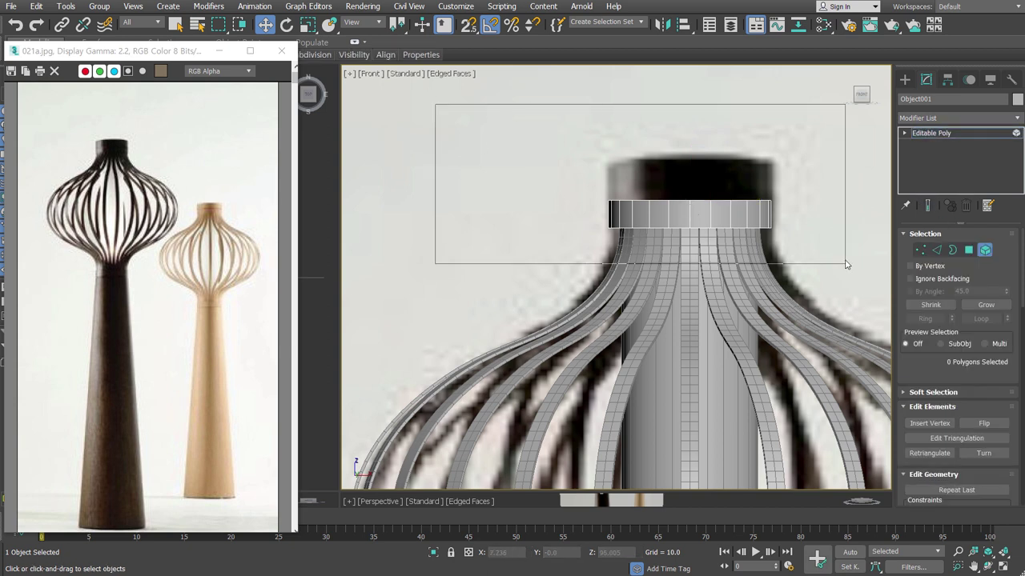
scroll(722, 175, up, 2)
middle_drag(722, 175, 676, 241)
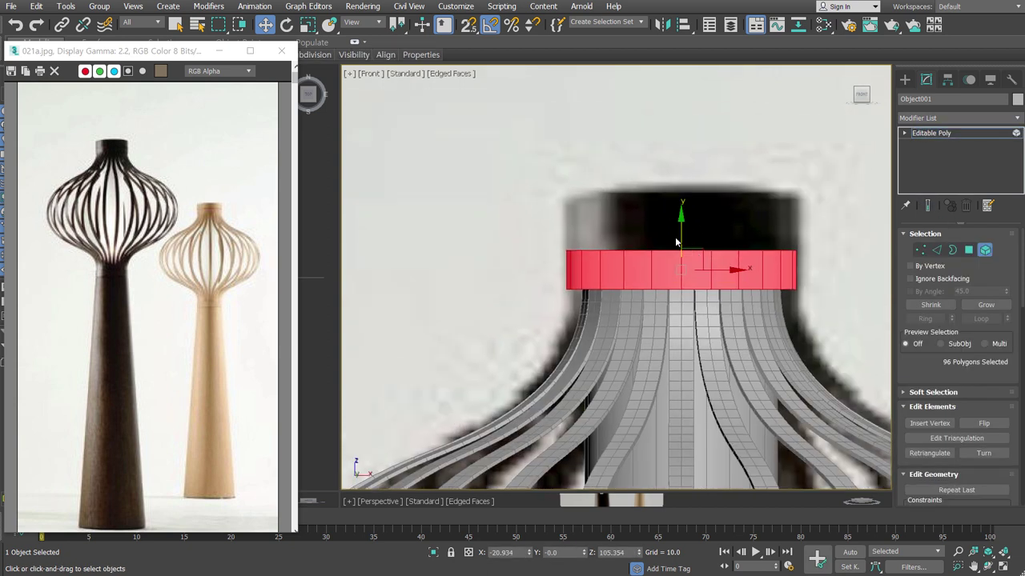
ctrl+click(921, 250)
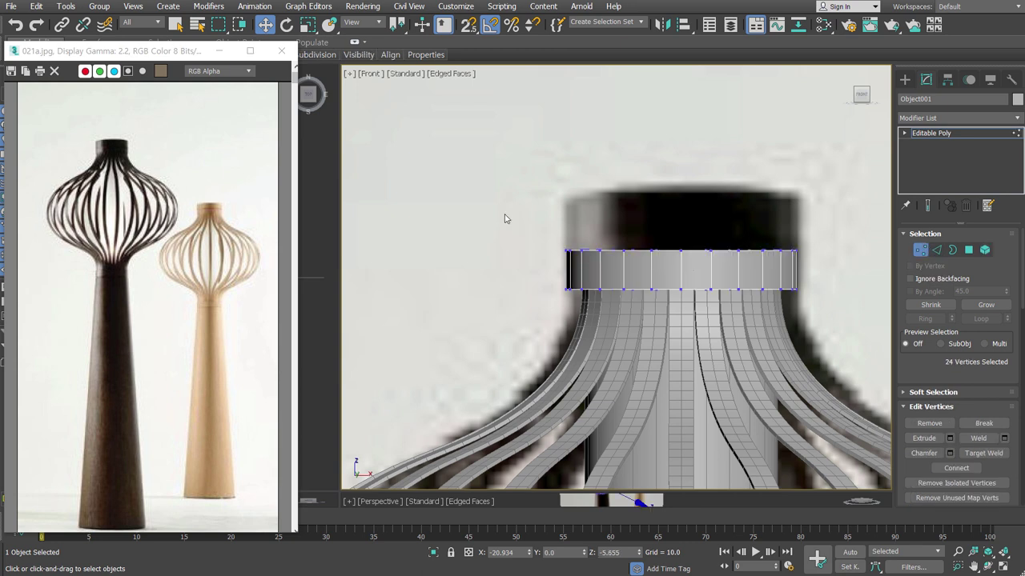
drag(680, 210, 680, 150)
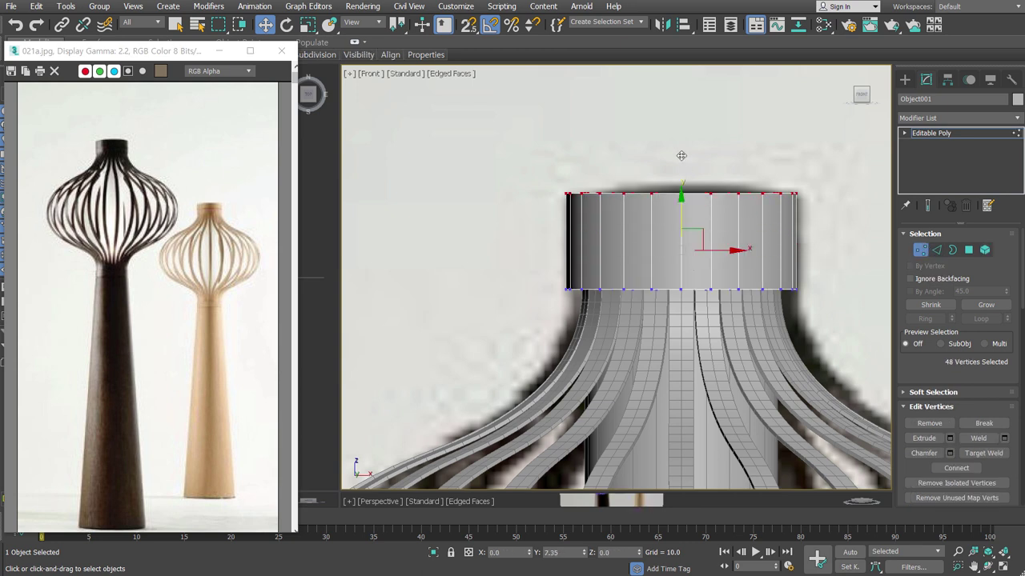
click(757, 269)
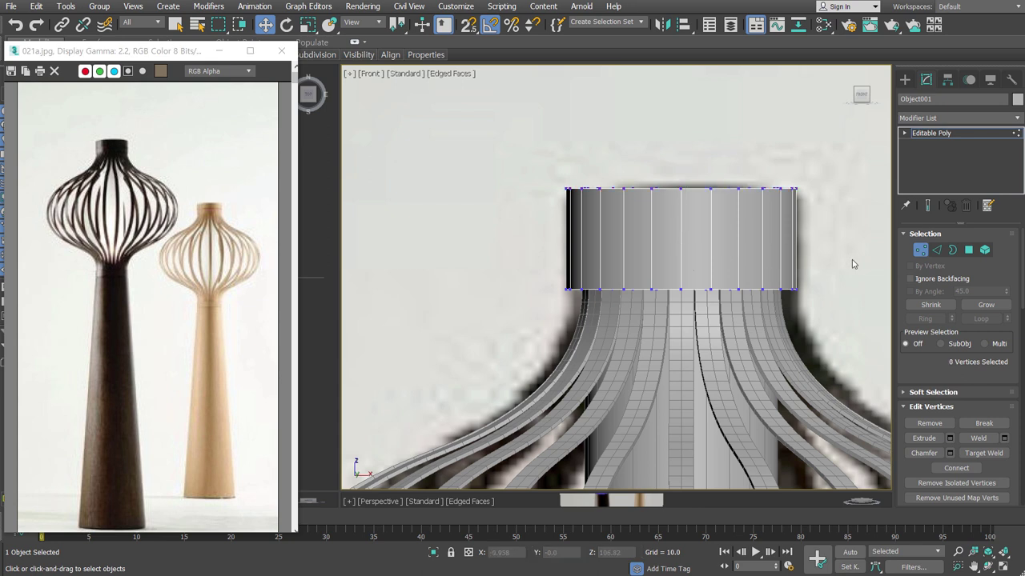
Insert an edge loop around the middle of the collar ring
click(936, 250)
key(shift+alt+w)
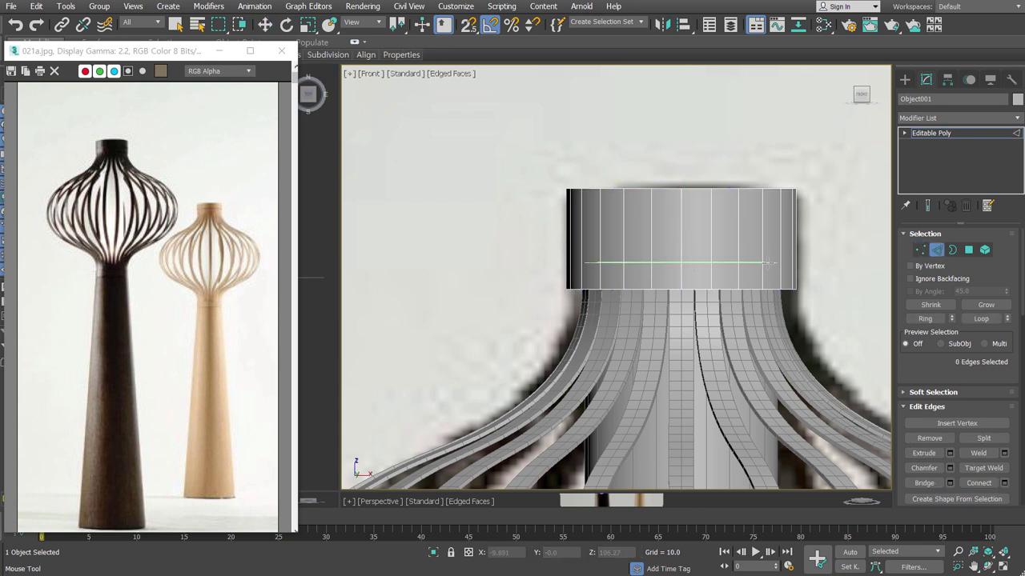
click(781, 254)
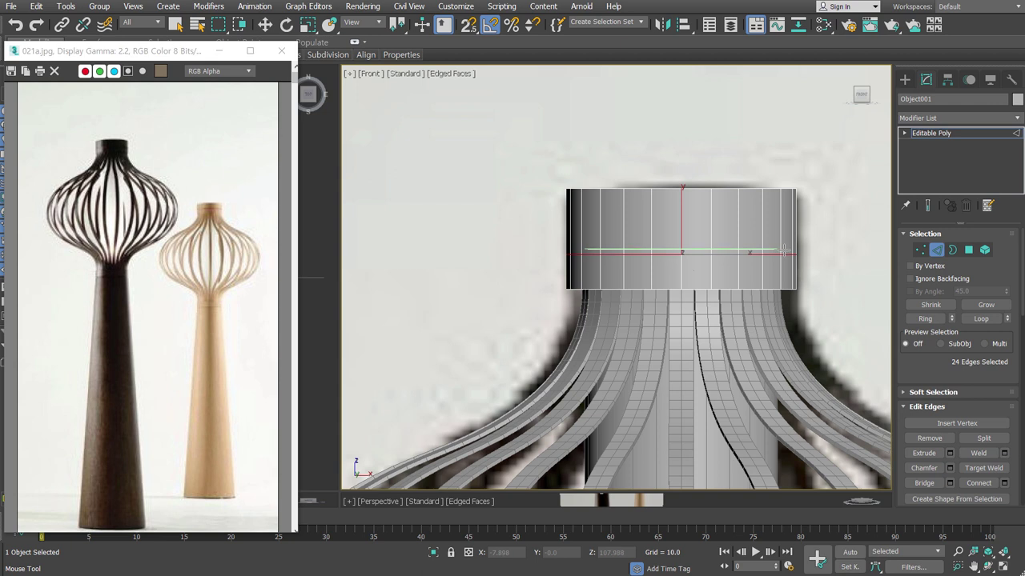
right_click(794, 249)
key(w)
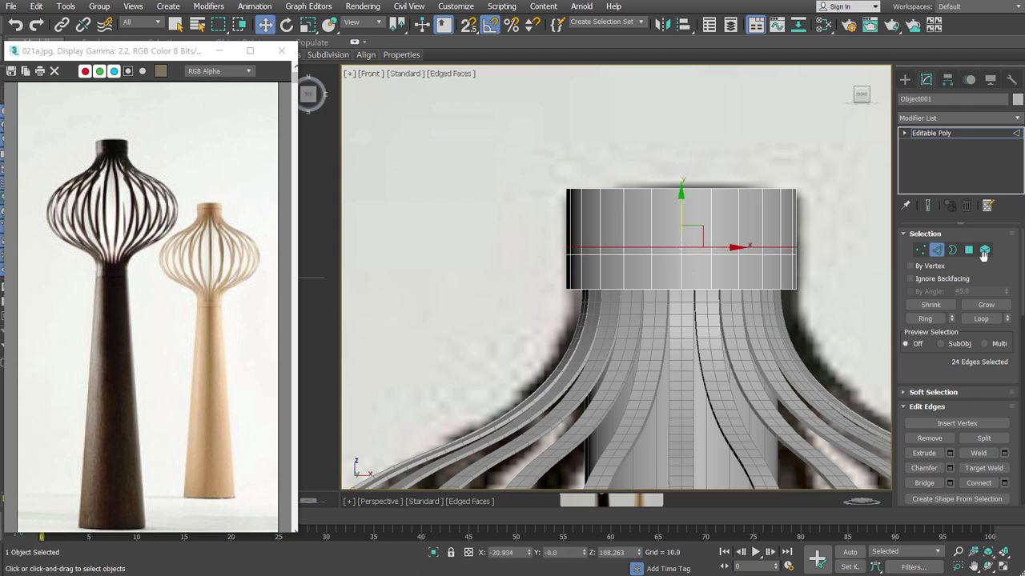
key(4)
key(ctrl+a)
Extrude the 24-face collar band inward along local normals by about -0.756
click(774, 248)
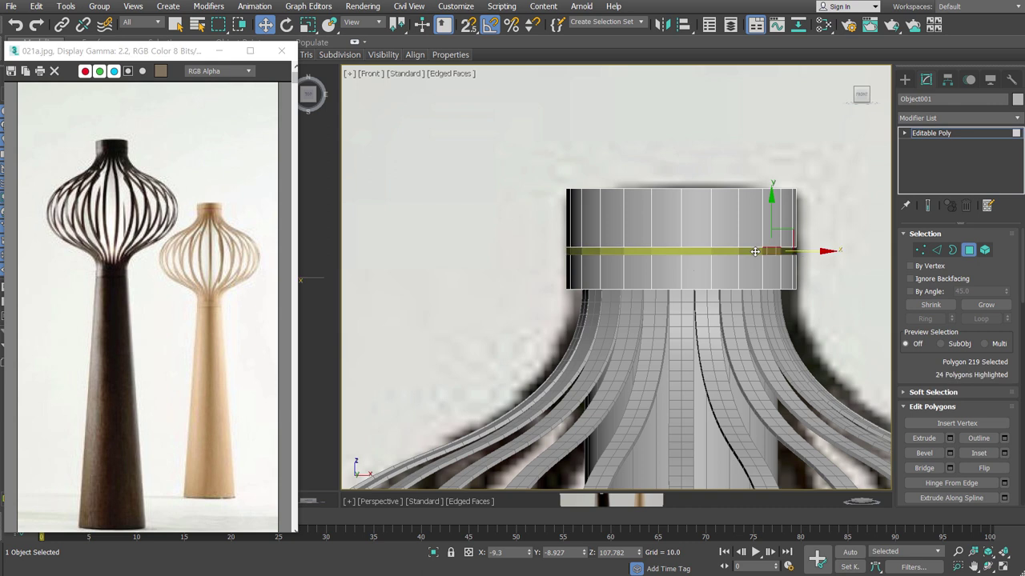
shift+click(755, 251)
right_click(799, 245)
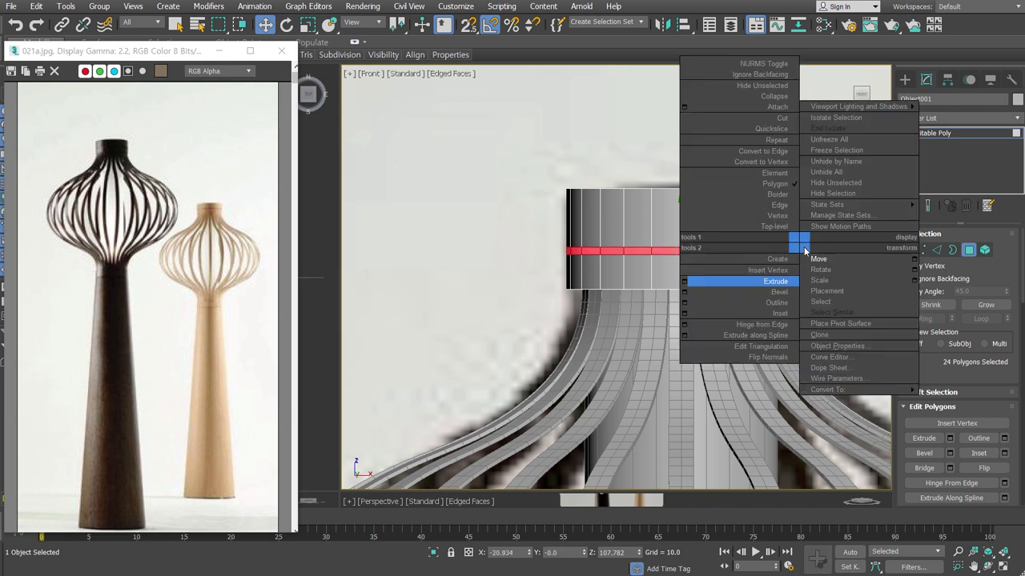
click(684, 282)
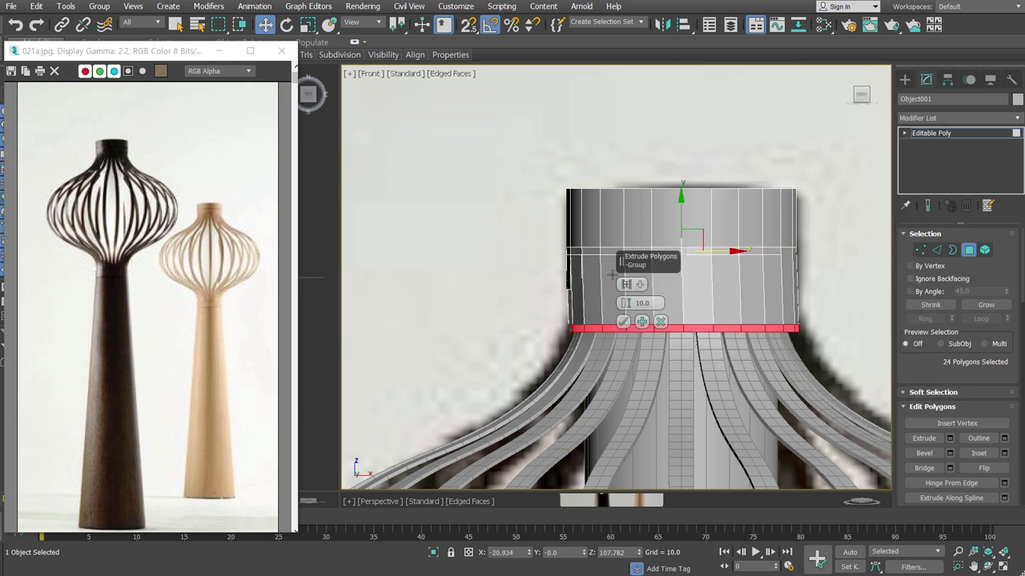
click(639, 286)
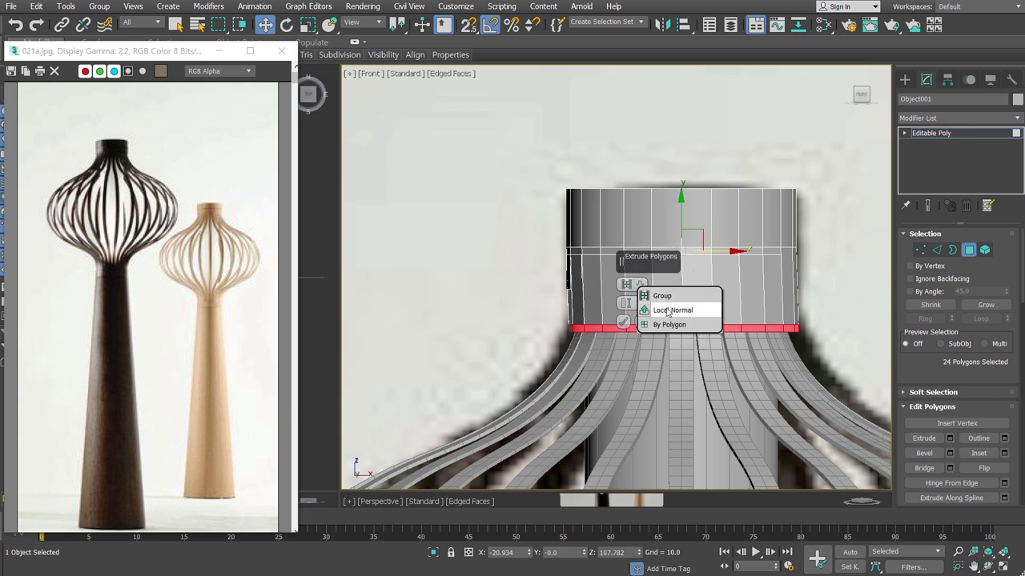
click(646, 309)
right_click(625, 303)
drag(627, 307, 628, 309)
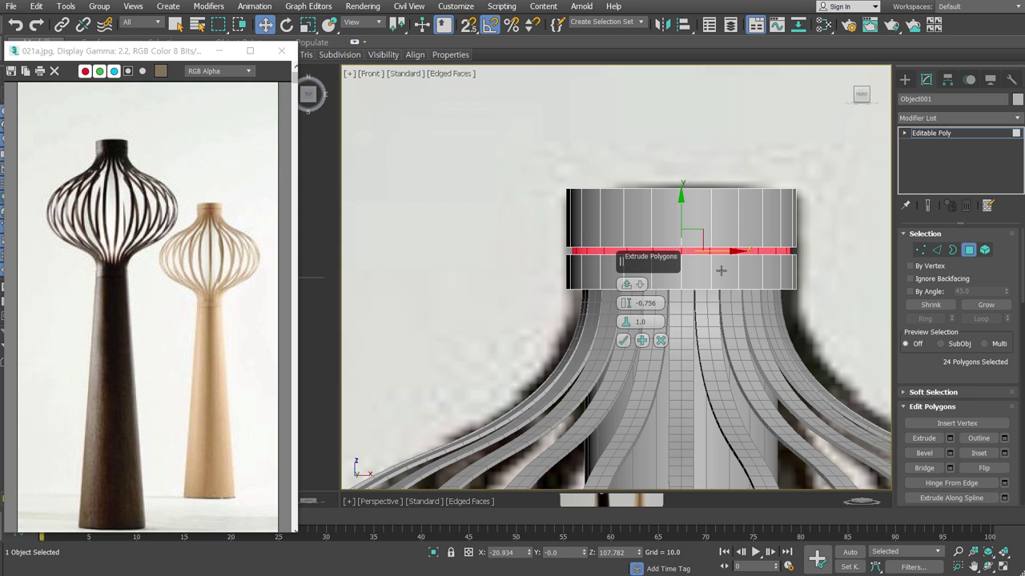
click(623, 345)
Clear the polygon selection and orbit to look down on the top collar
middle_drag(623, 345, 540, 254)
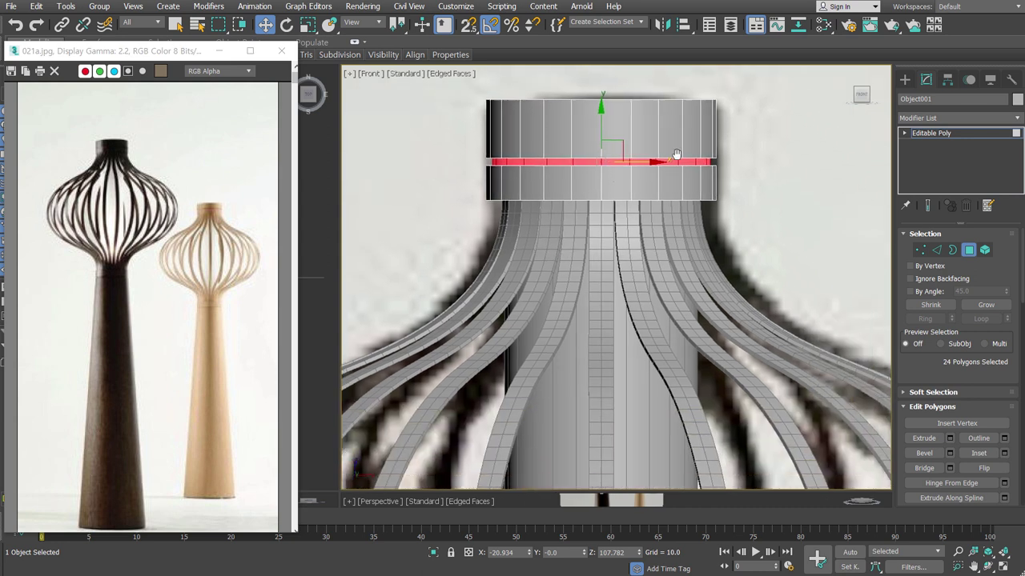
click(739, 173)
scroll(684, 156, down, 2)
alt+middle_drag(684, 156, 686, 229)
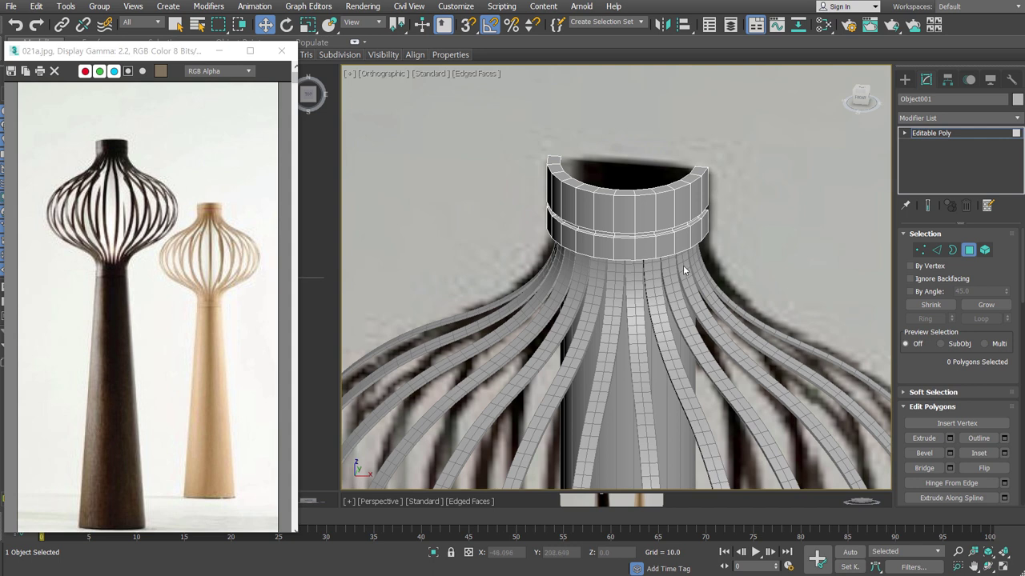
Preview a TurboSmooth with Smoothing Groups on the collar, then remove it
click(953, 249)
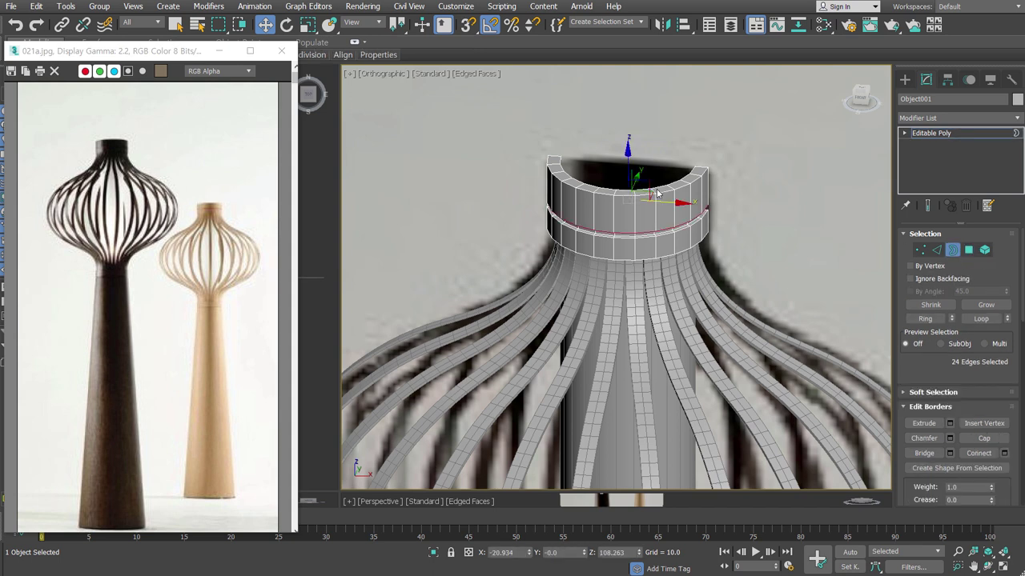
key(3)
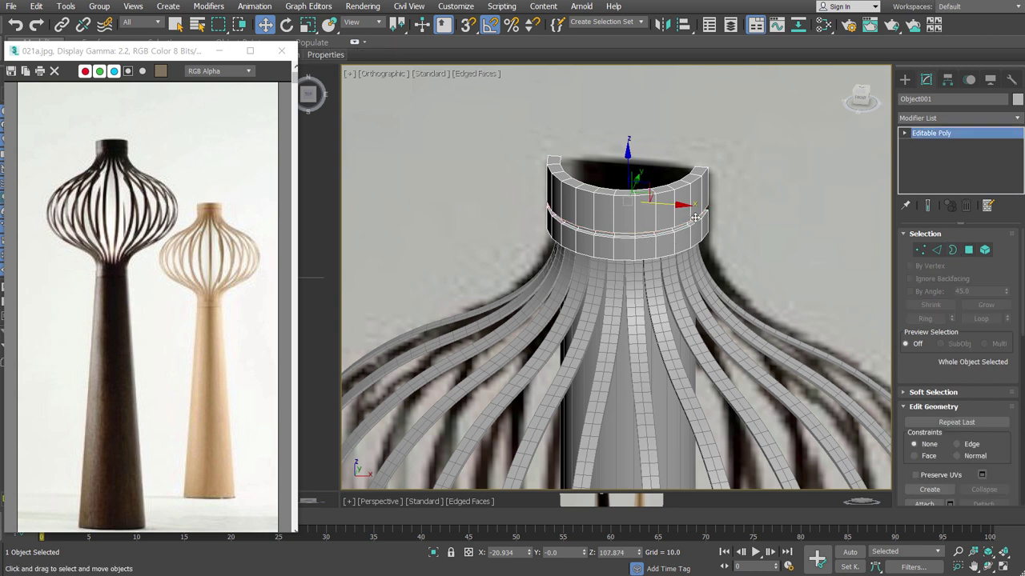
scroll(695, 218, up, 3)
scroll(694, 217, up, 2)
key(ctrl+t)
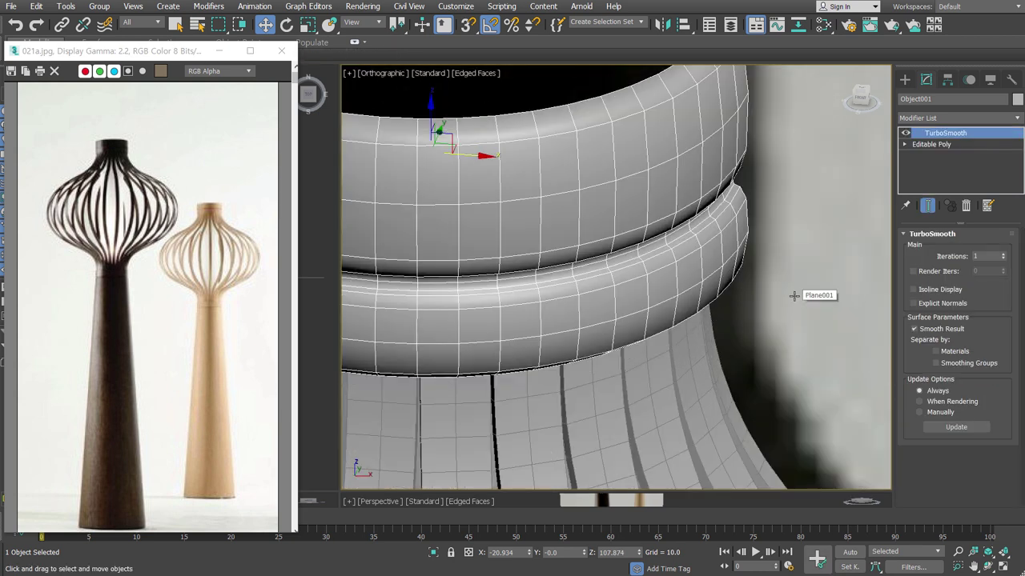
scroll(720, 288, down, 3)
click(982, 362)
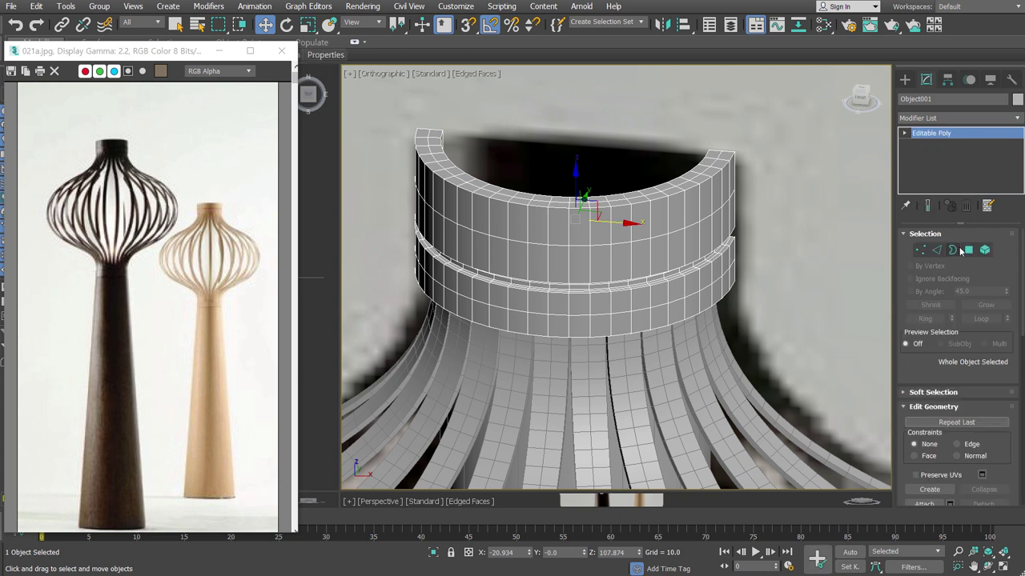
click(952, 250)
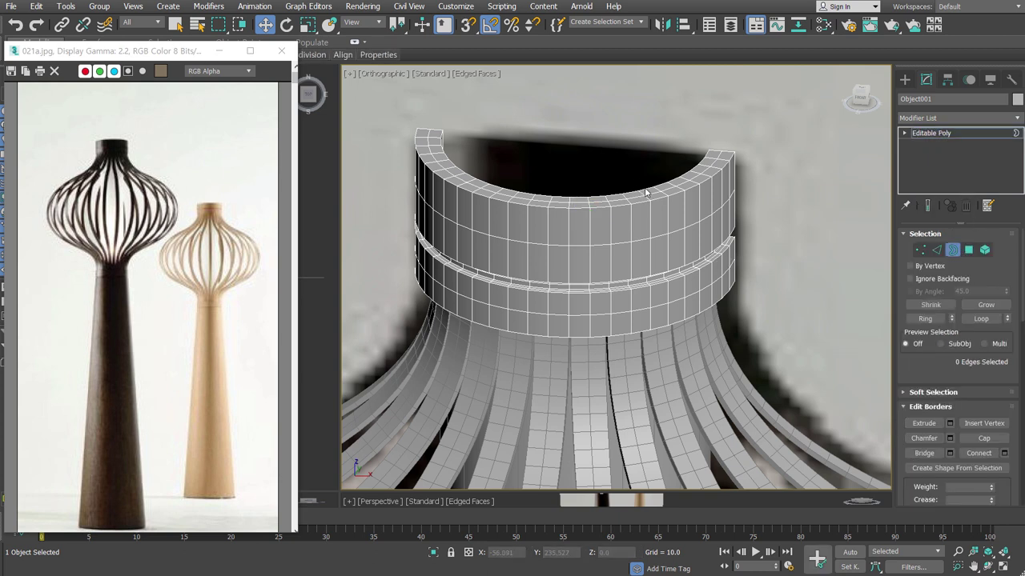
Loop-select the collar's inner wall polygons in see-through mode and delete them
middle_drag(640, 203, 769, 304)
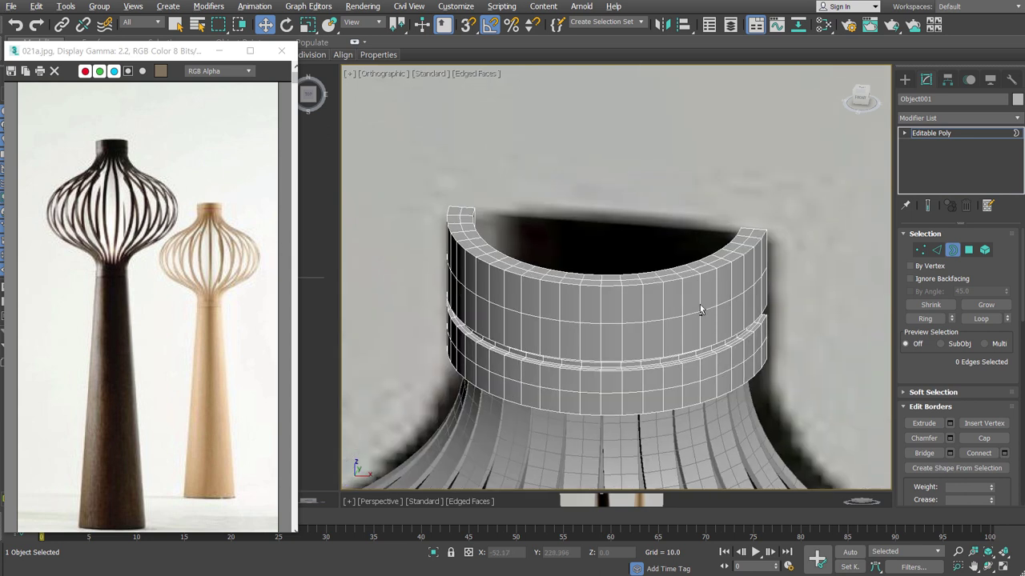
alt+middle_drag(700, 310, 663, 313)
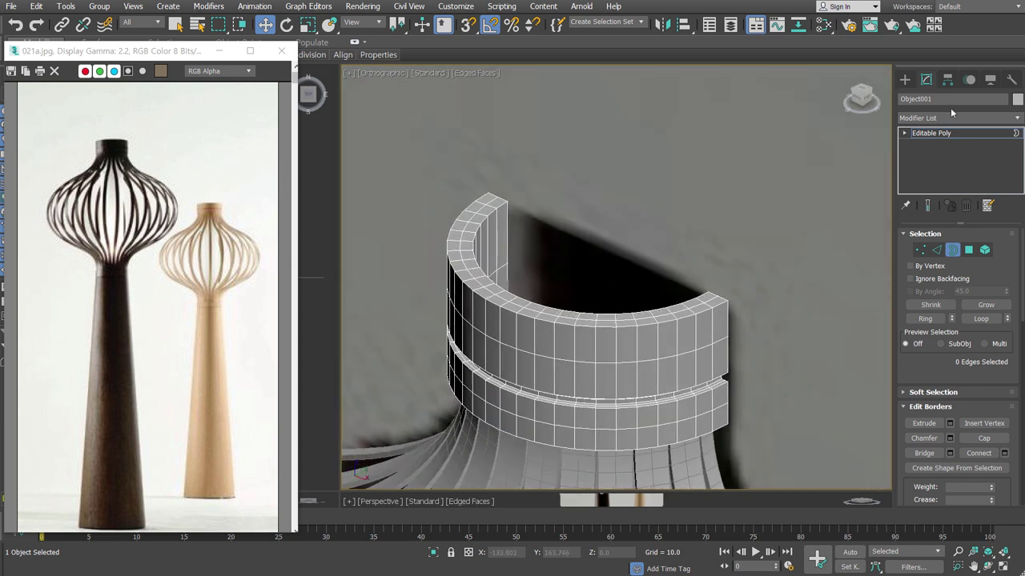
click(970, 252)
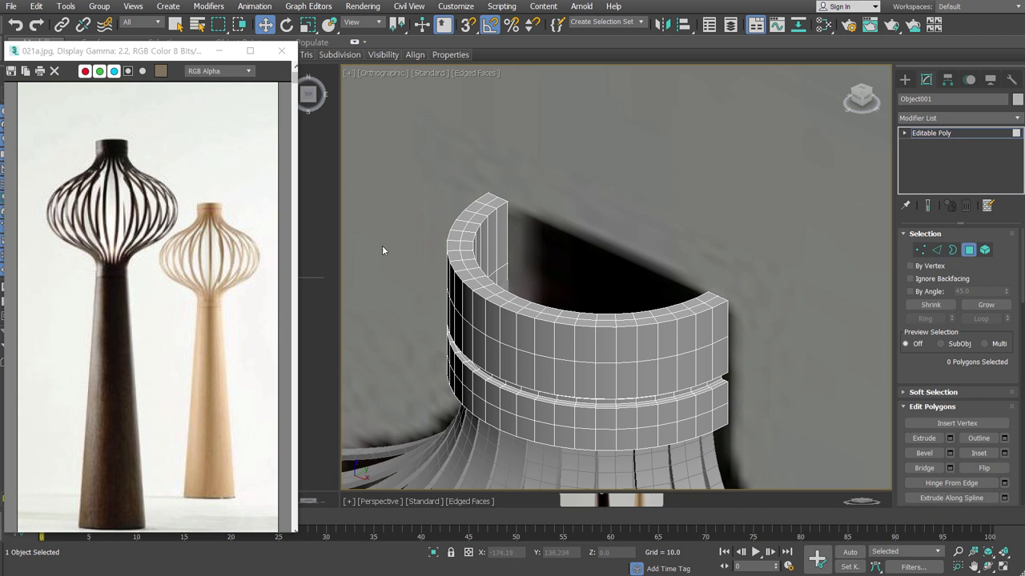
click(493, 240)
shift+click(489, 237)
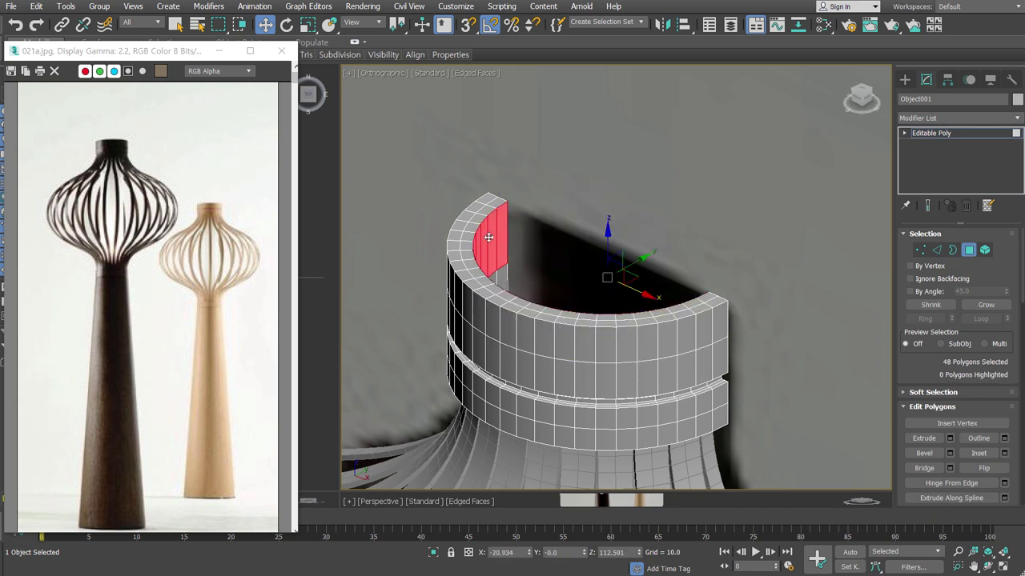
key(alt+x)
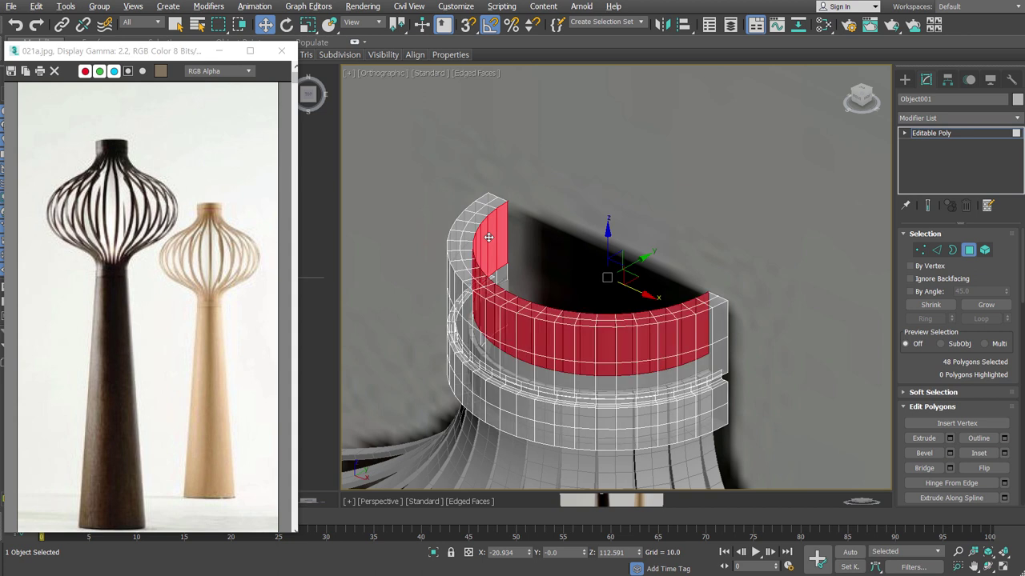
key(Delete)
Collapse the collar's open inner rim border to a centre point and turn off see-through
key(3)
click(608, 313)
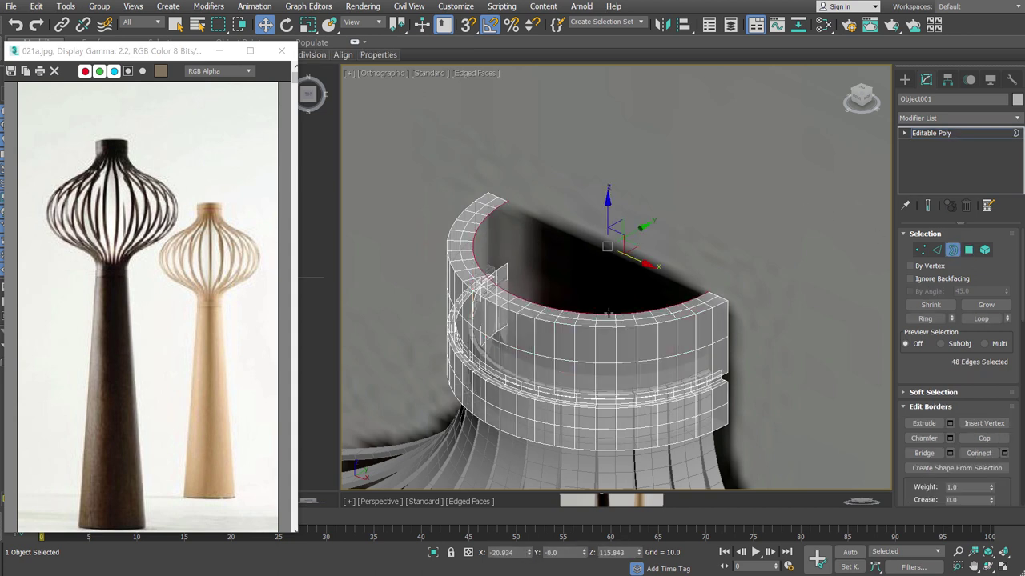
scroll(961, 344, down, 3)
scroll(961, 344, down, 2)
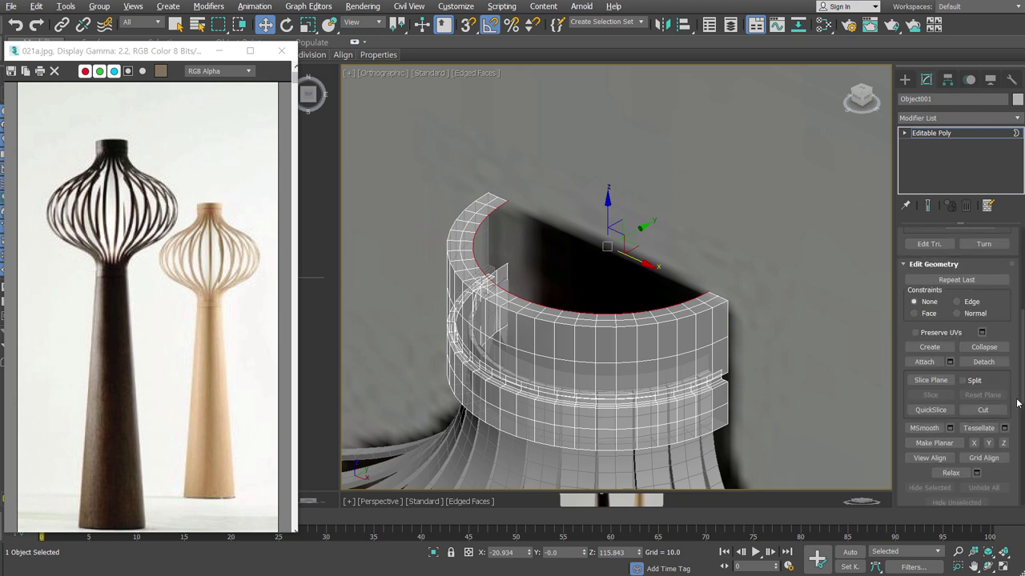
click(984, 347)
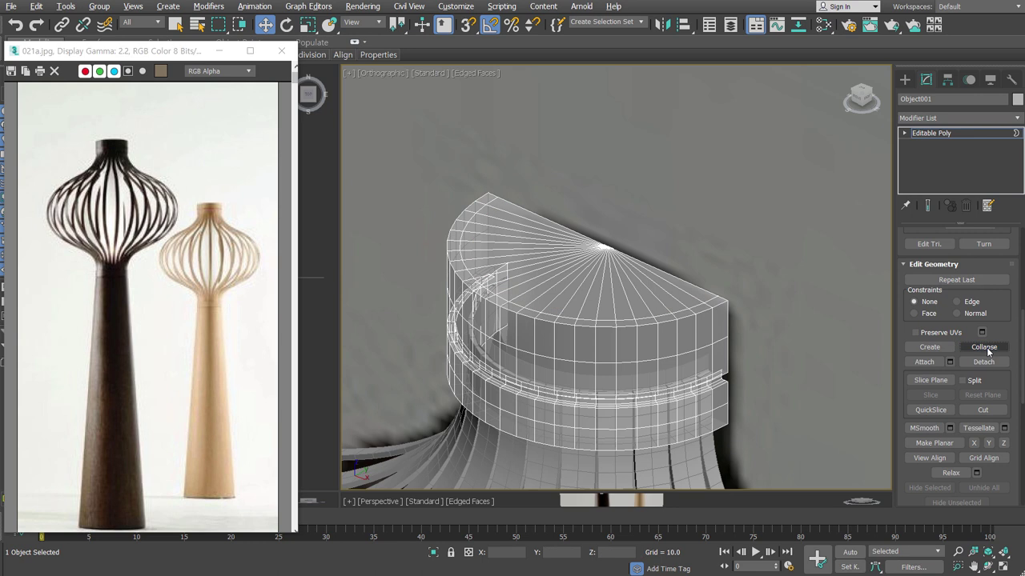
key(alt+x)
mouse_move(649, 413)
alt+middle_down()
mouse_move(695, 286)
mouse_move(692, 195)
mouse_move(666, 264)
alt+middle_up()
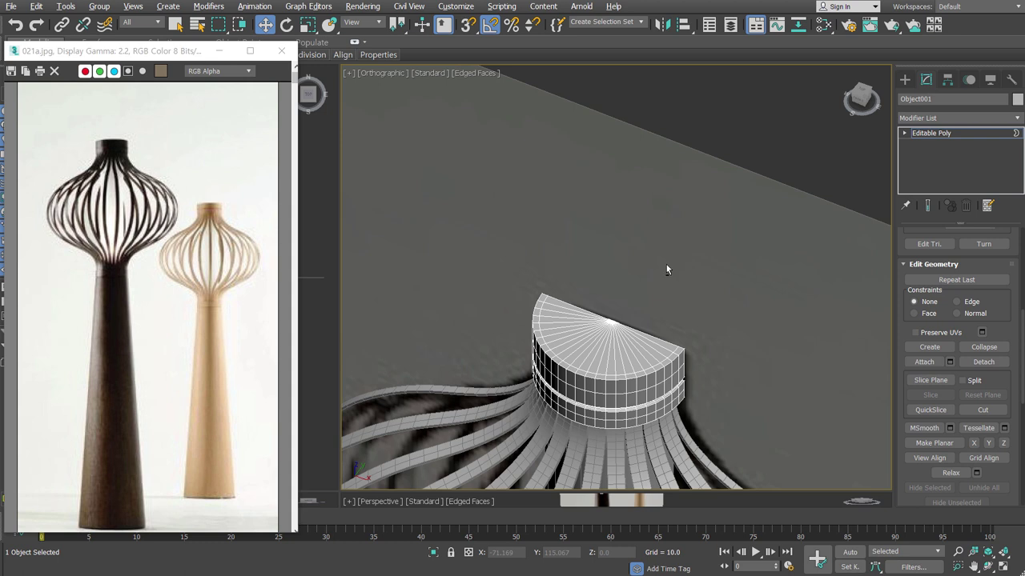
Select the cap's outer rim edge loop at Edge level
click(905, 133)
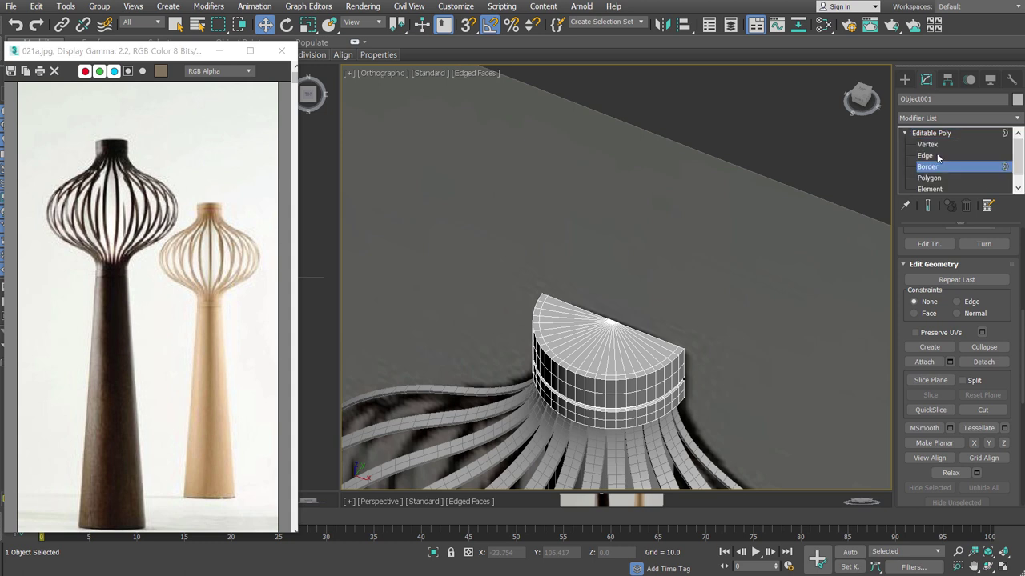
click(938, 157)
scroll(646, 384, up, 3)
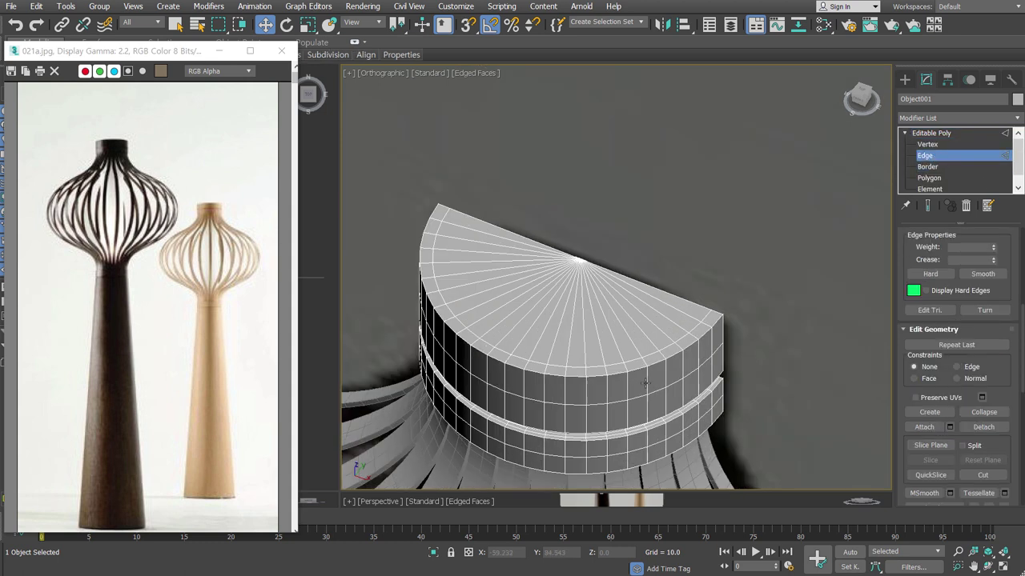
scroll(651, 347, up, 2)
double_click(643, 351)
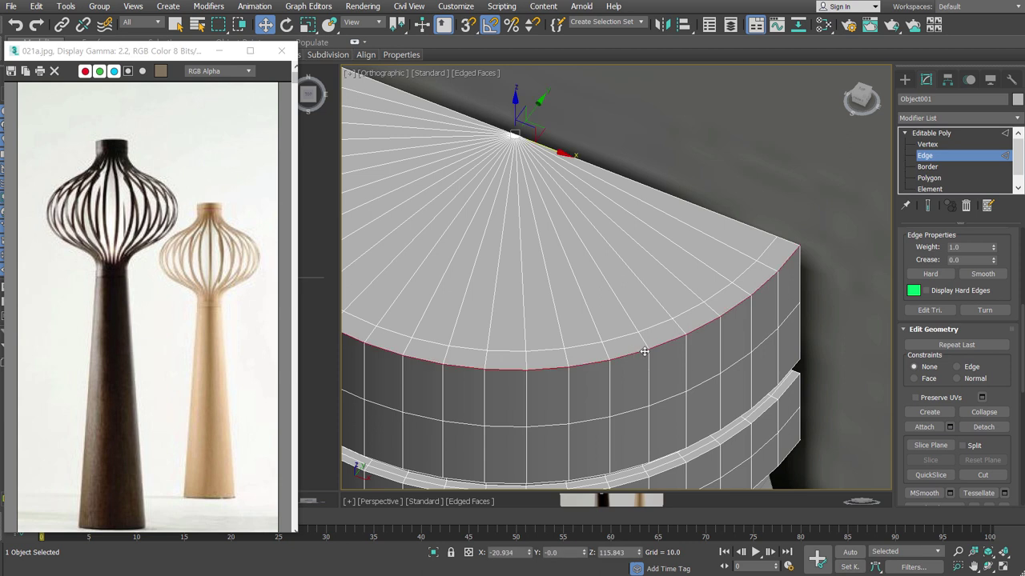
scroll(645, 350, down, 3)
scroll(644, 351, down, 2)
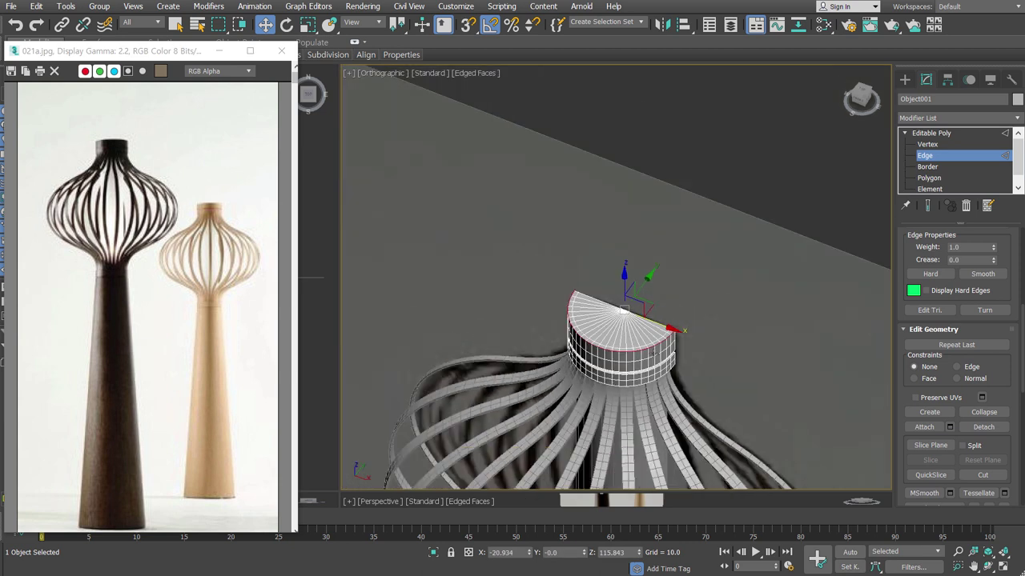
scroll(649, 352, down, 2)
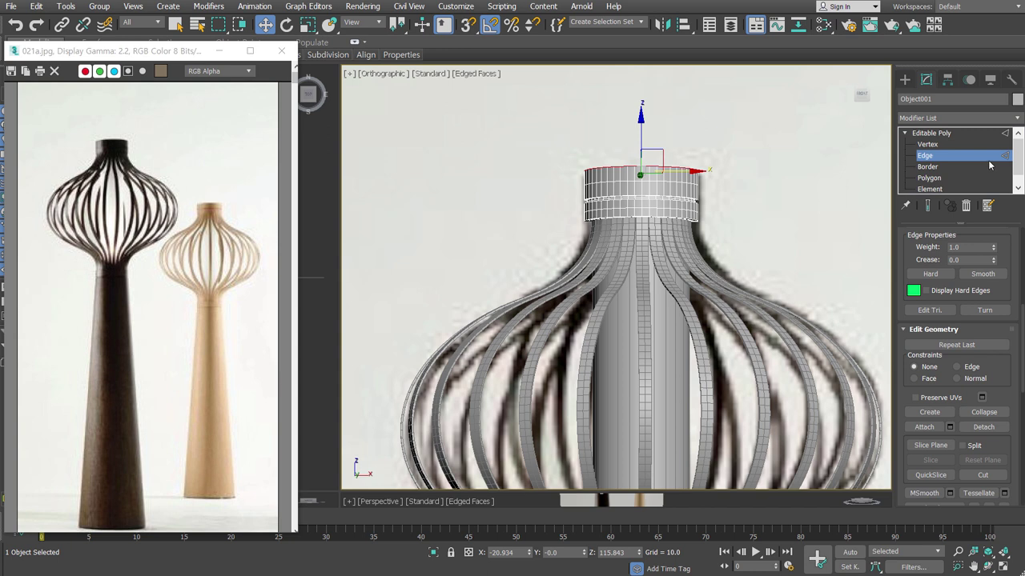
Exit sub-object mode and frame the whole lamp against the reference image
key(ctrl+b)
scroll(697, 334, down, 2)
middle_drag(696, 334, 668, 279)
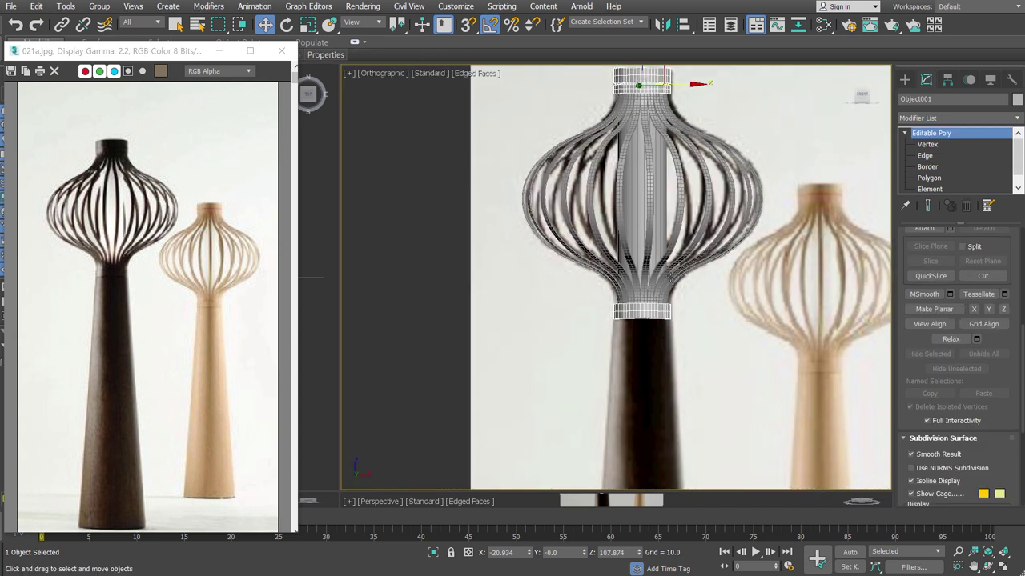
middle_drag(678, 163, 681, 202)
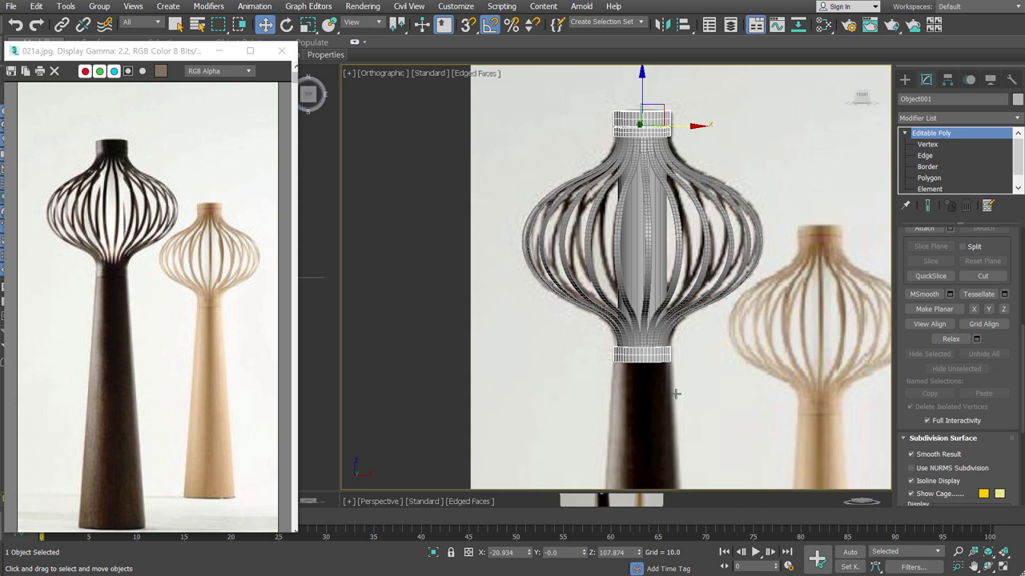
click(904, 79)
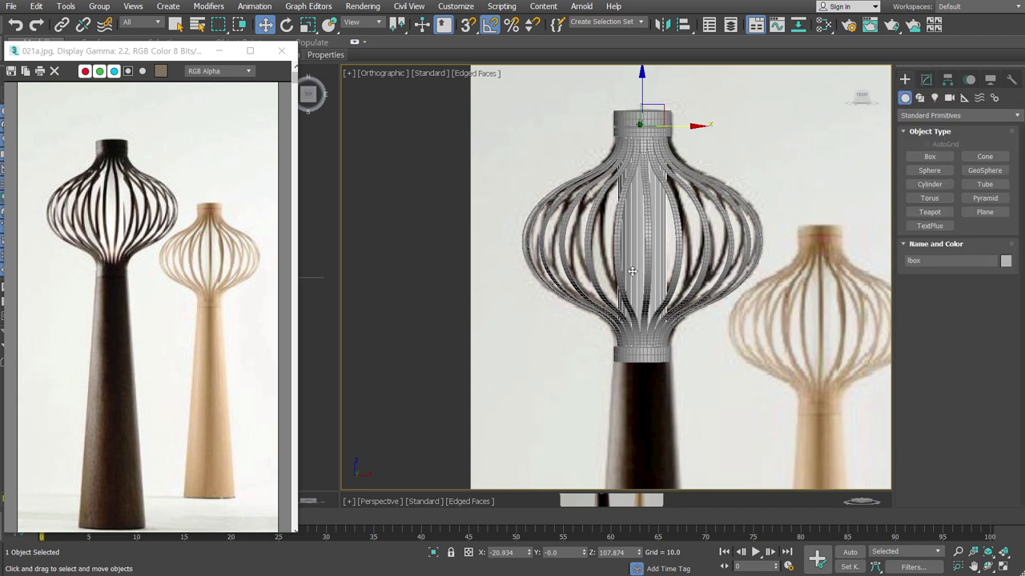
Add Material modifiers: ID 2 on lbox, ID 1 on Object001 and the out ribs
click(926, 79)
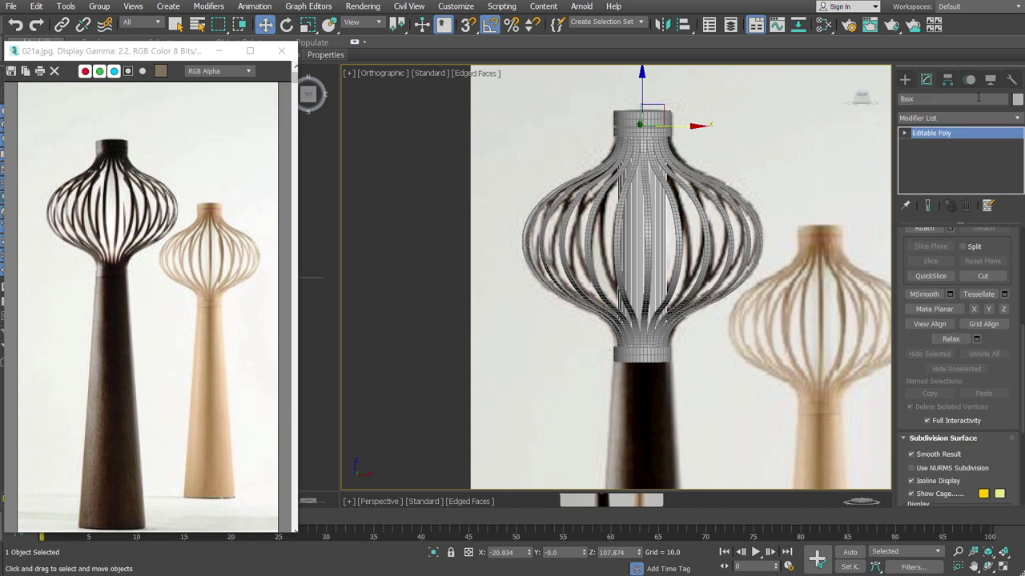
click(990, 120)
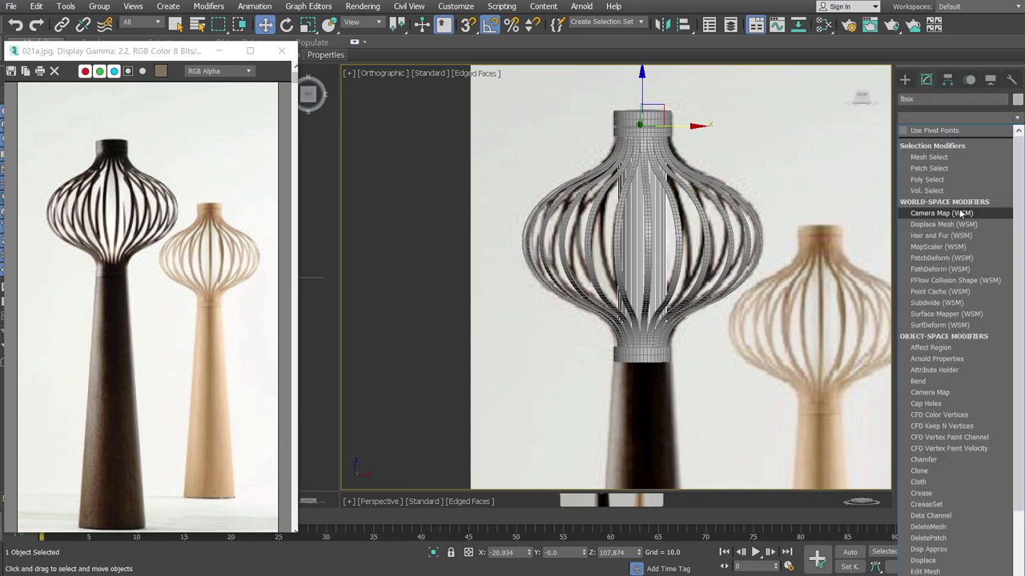
scroll(960, 213, down, 3)
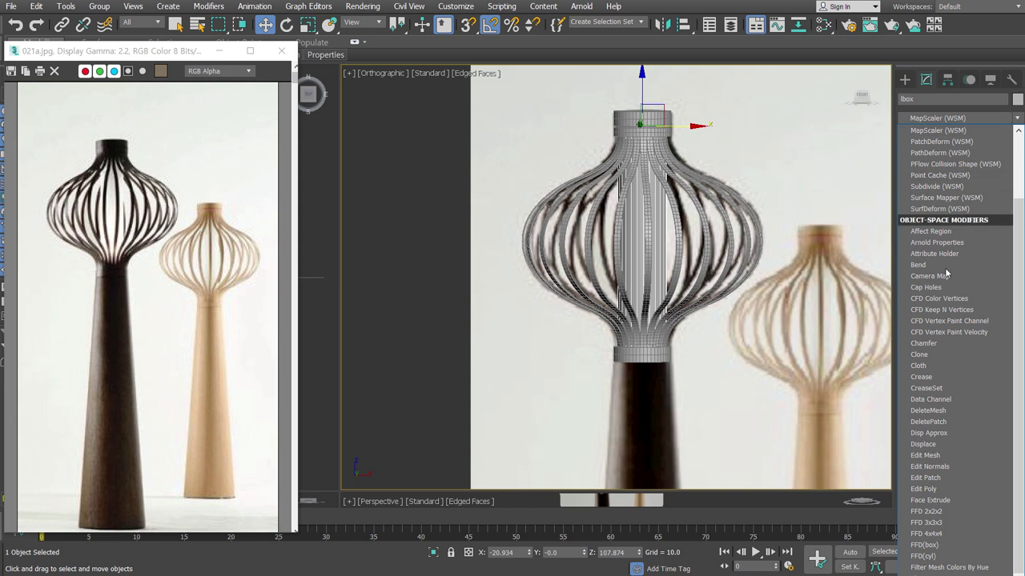
scroll(982, 461, down, 15)
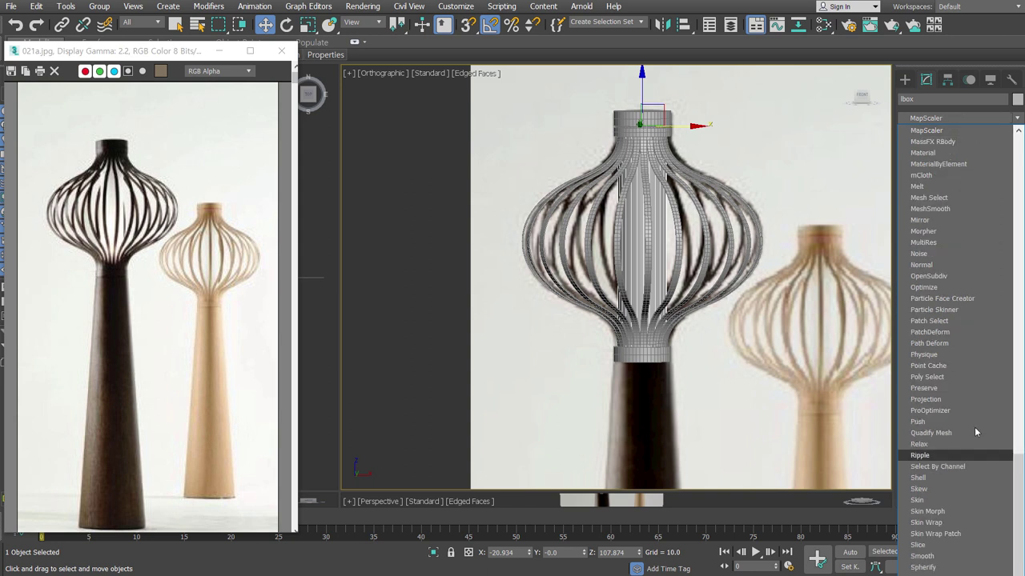
click(949, 153)
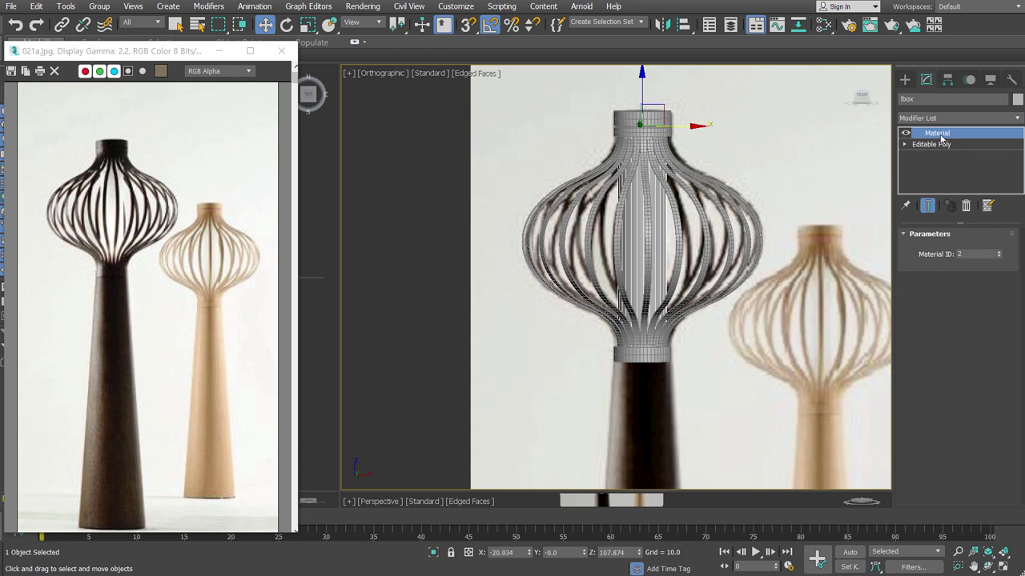
click(678, 148)
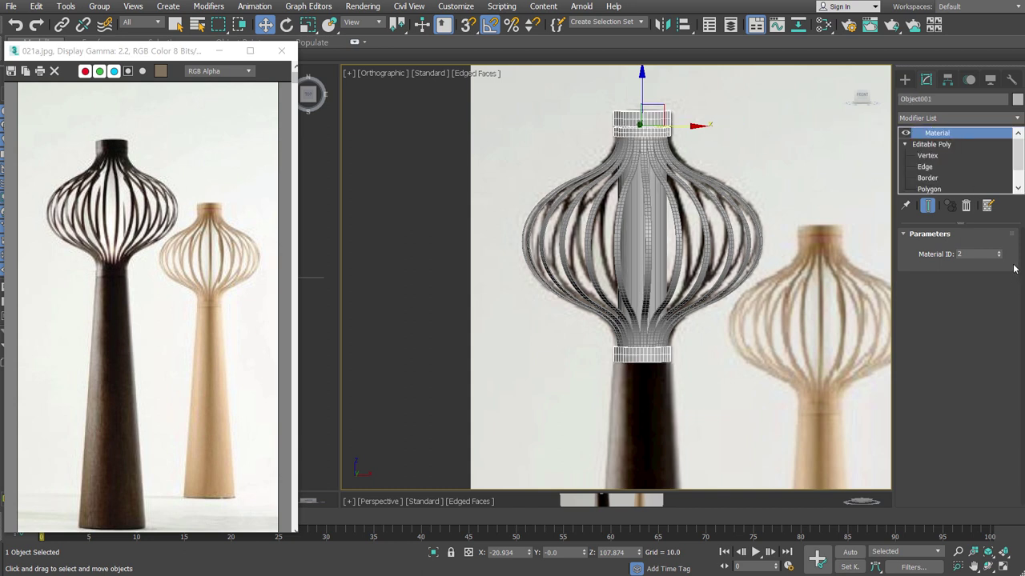
click(730, 230)
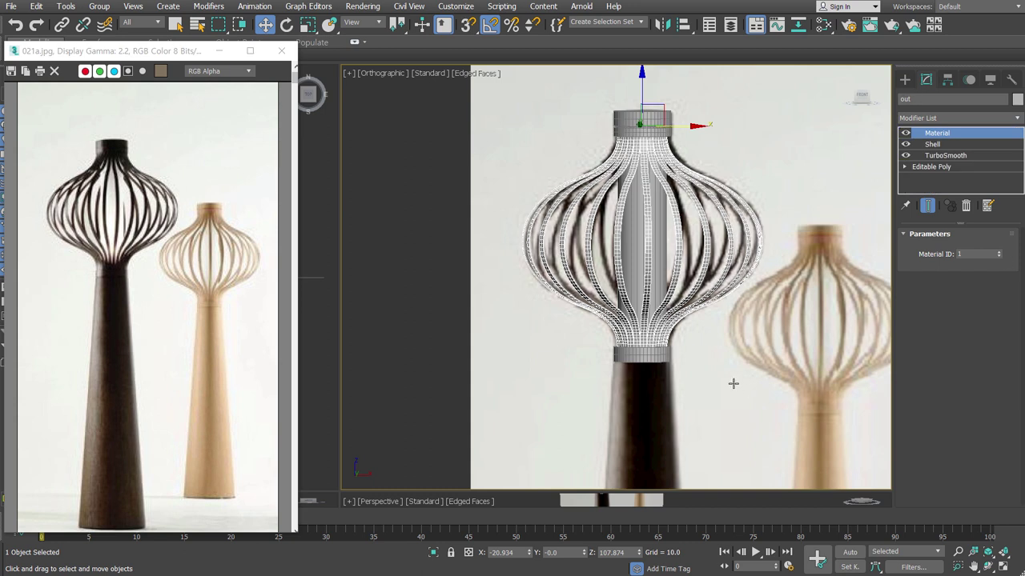
Select the Object001 collar rings and frame the collar ring in view
middle_drag(732, 384, 737, 157)
click(678, 144)
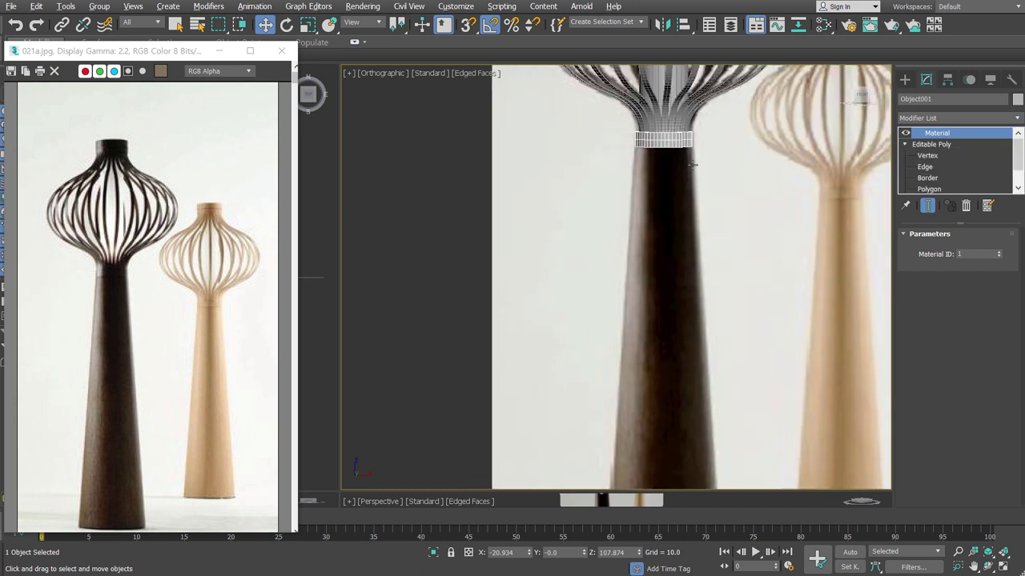
scroll(690, 156, up, 1)
scroll(681, 142, up, 4)
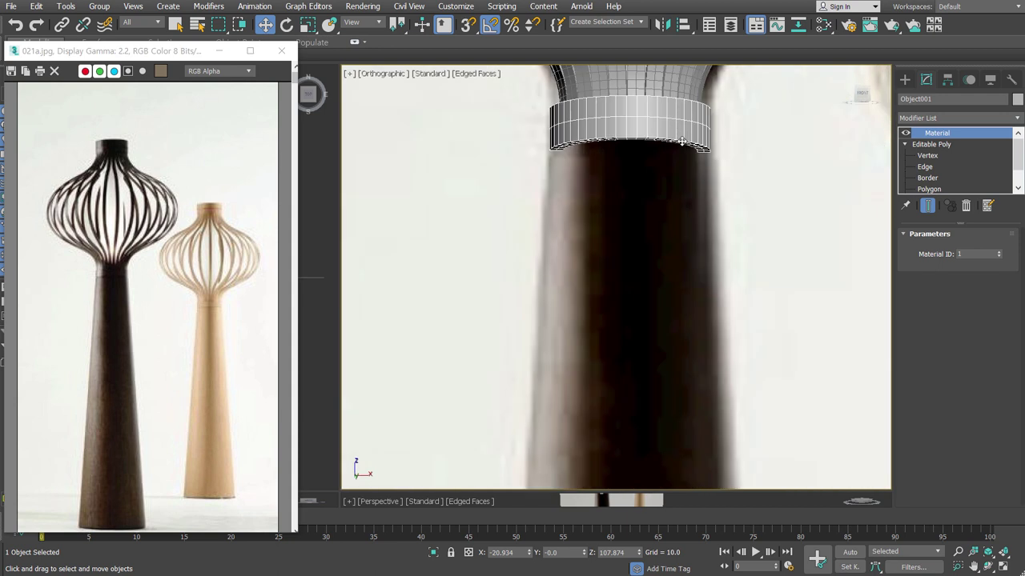
mouse_move(676, 143)
middle_down()
mouse_move(720, 216)
mouse_move(724, 247)
middle_up()
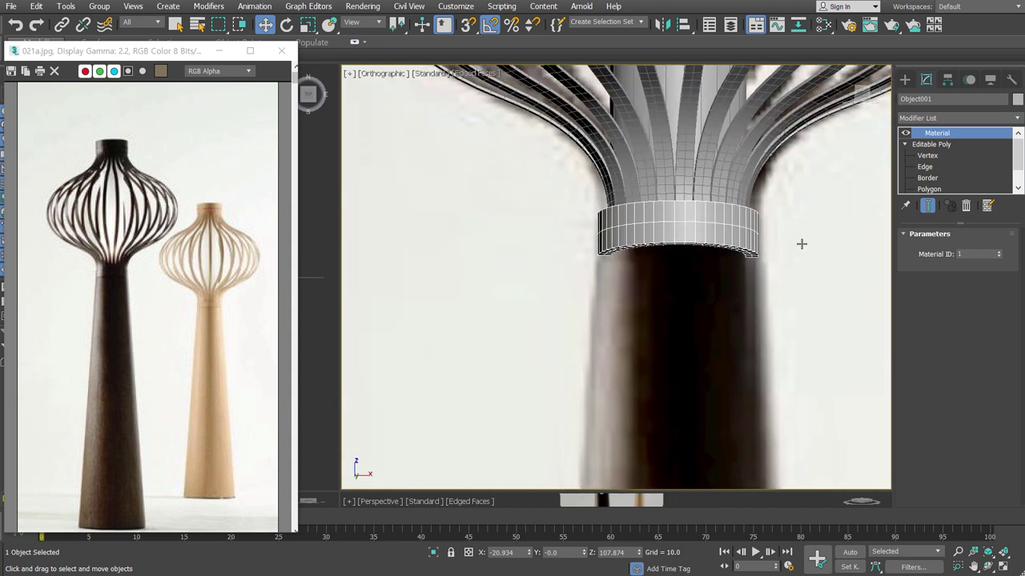
Detach the ring's 96 lower faces as a clone named Object002, then remove the Edit Poly
key(4)
scroll(710, 241, up, 1)
scroll(747, 225, up, 3)
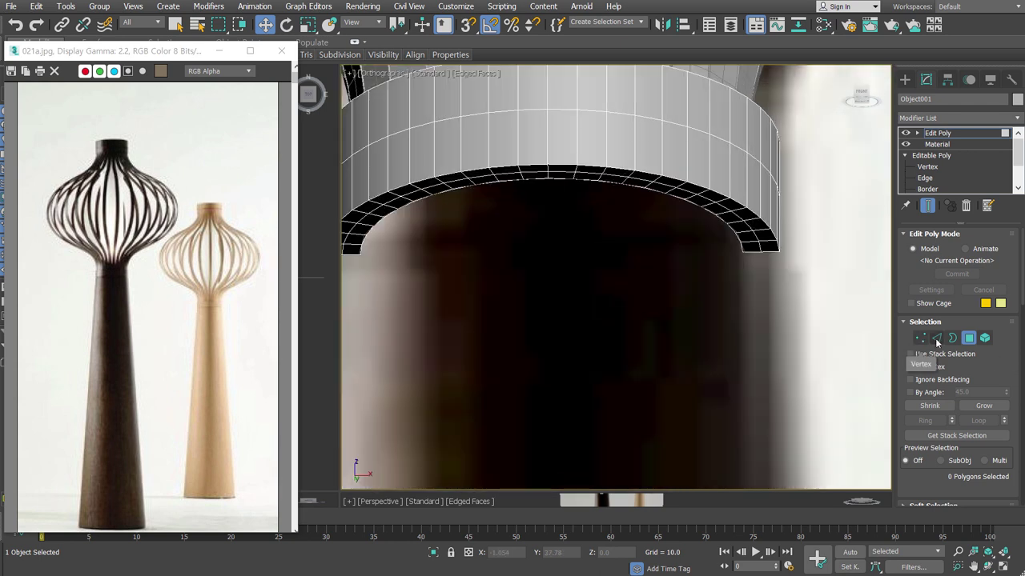
click(937, 339)
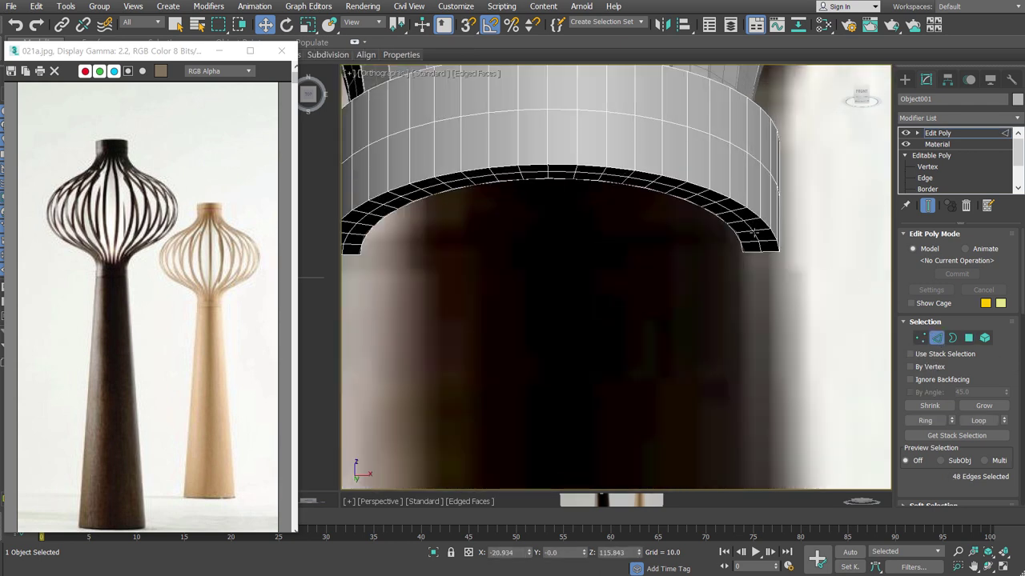
click(969, 339)
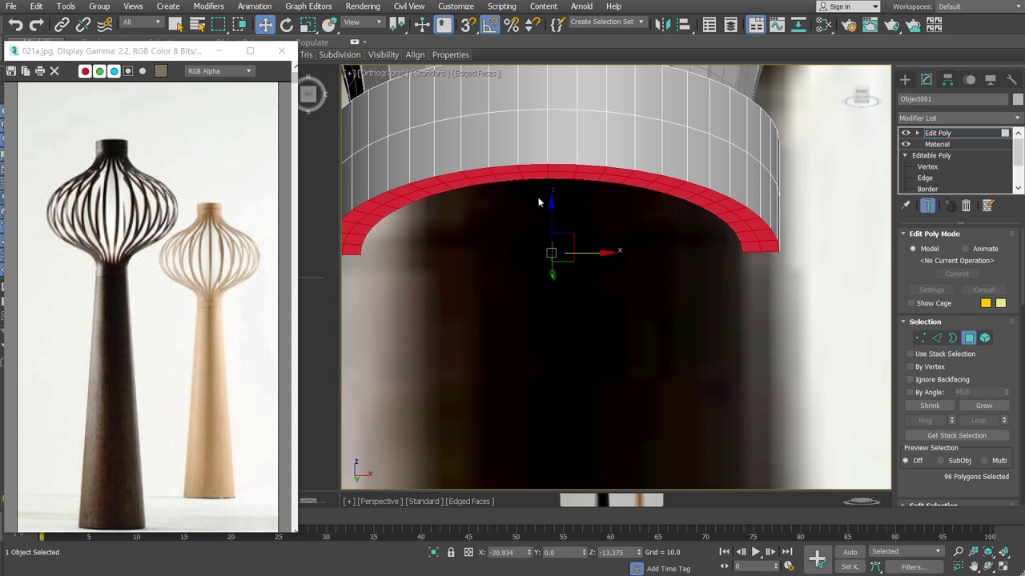
key(ctrl+d)
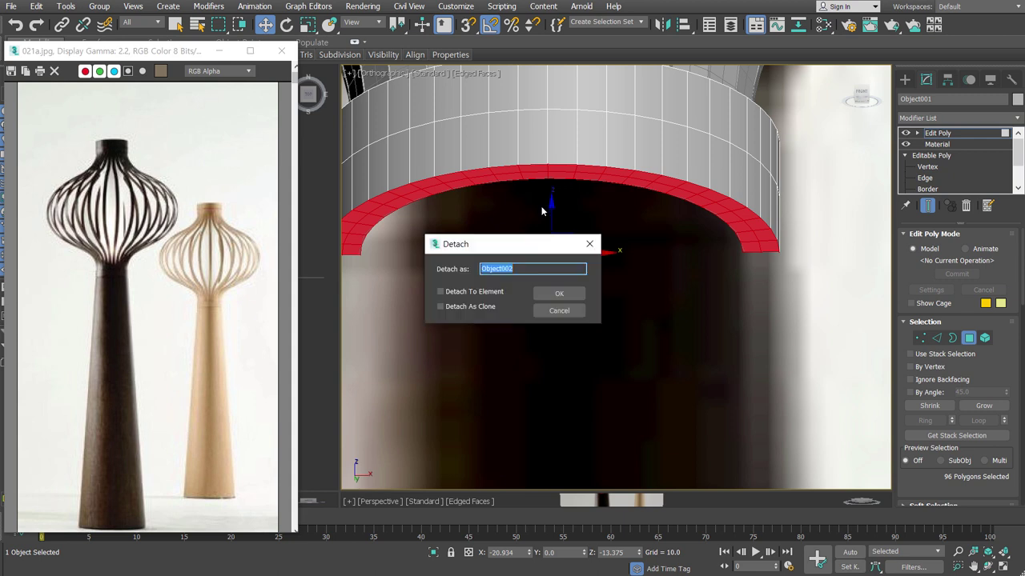
click(490, 310)
click(559, 294)
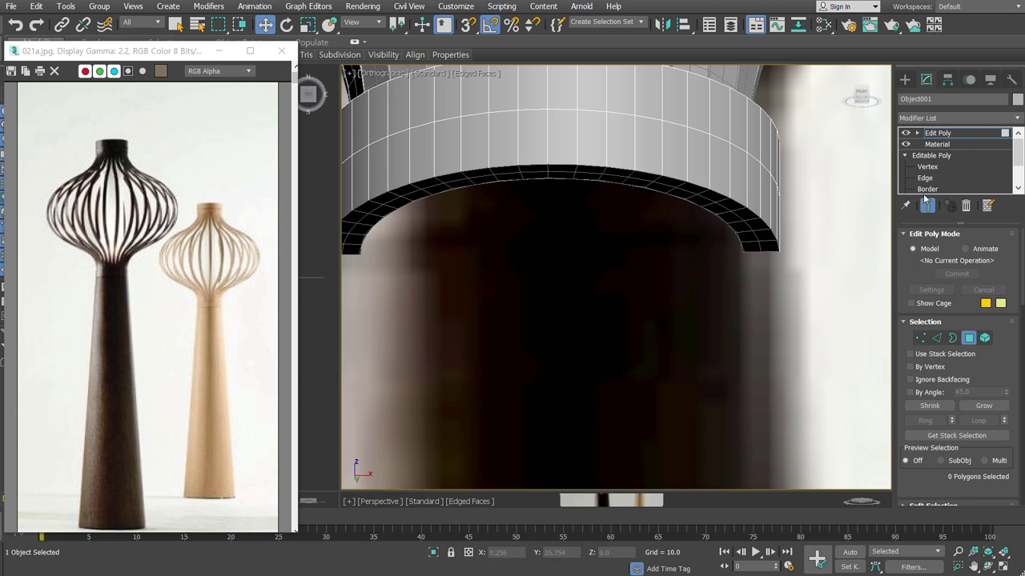
click(966, 206)
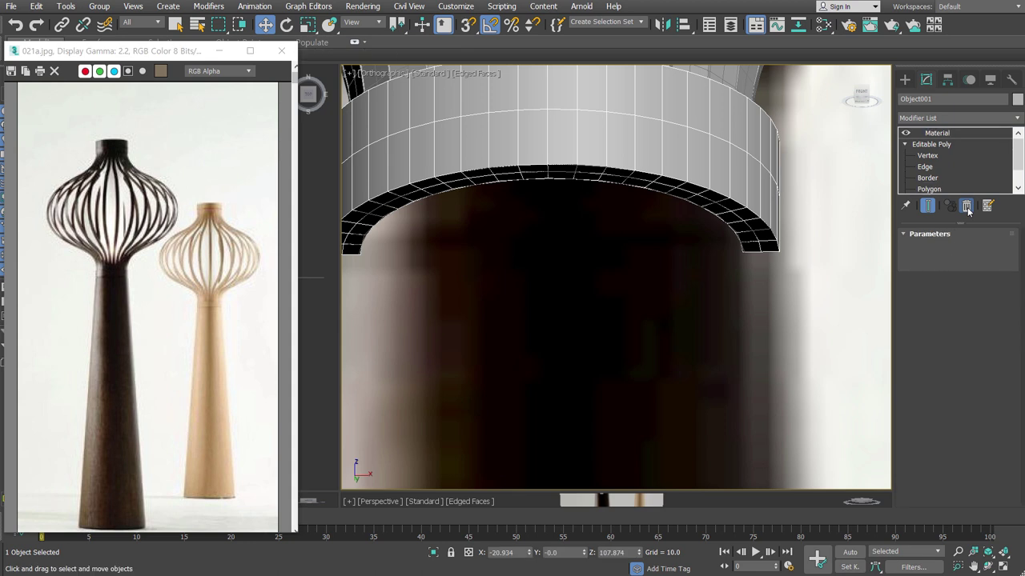
Select Object002's open bottom border at Border level
click(730, 210)
scroll(620, 309, down, 4)
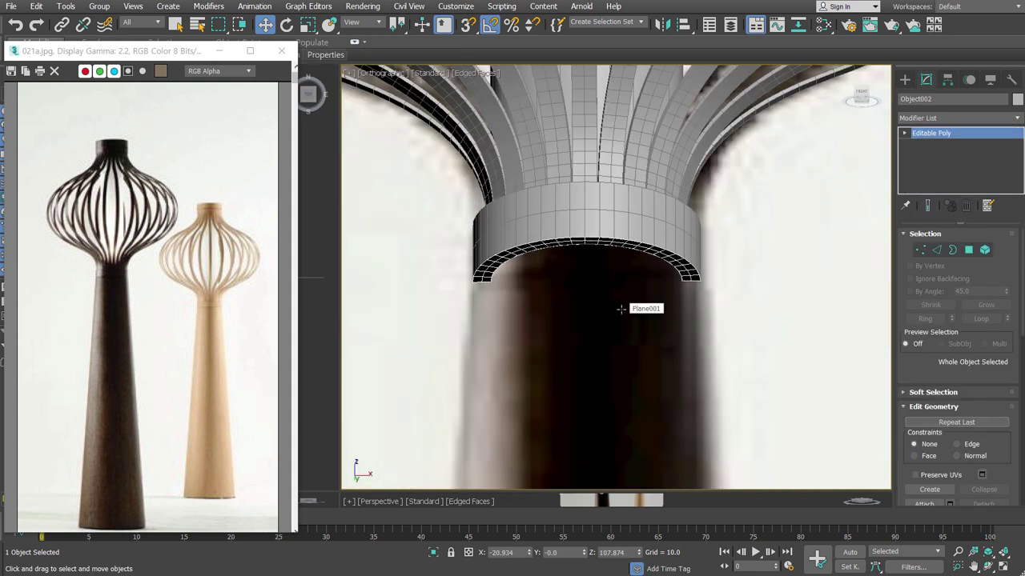
alt+middle_drag(647, 304, 659, 339)
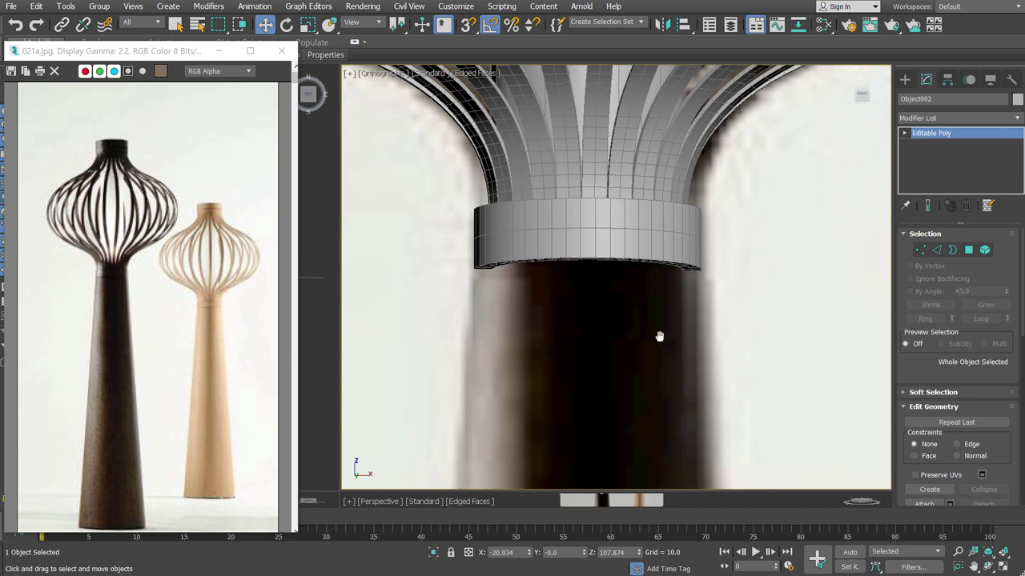
key(u)
click(953, 250)
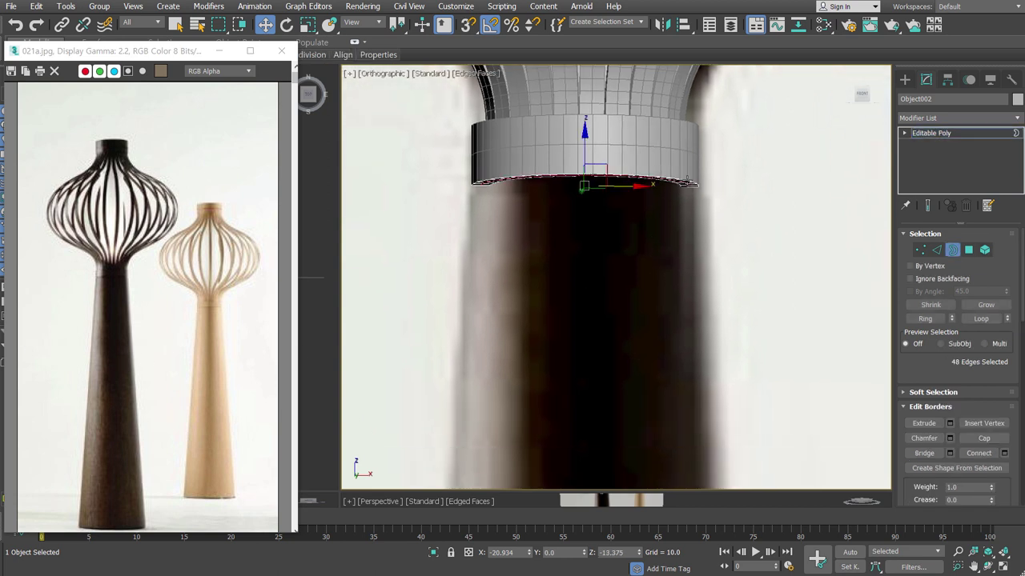
scroll(690, 186, down, 3)
scroll(666, 216, down, 2)
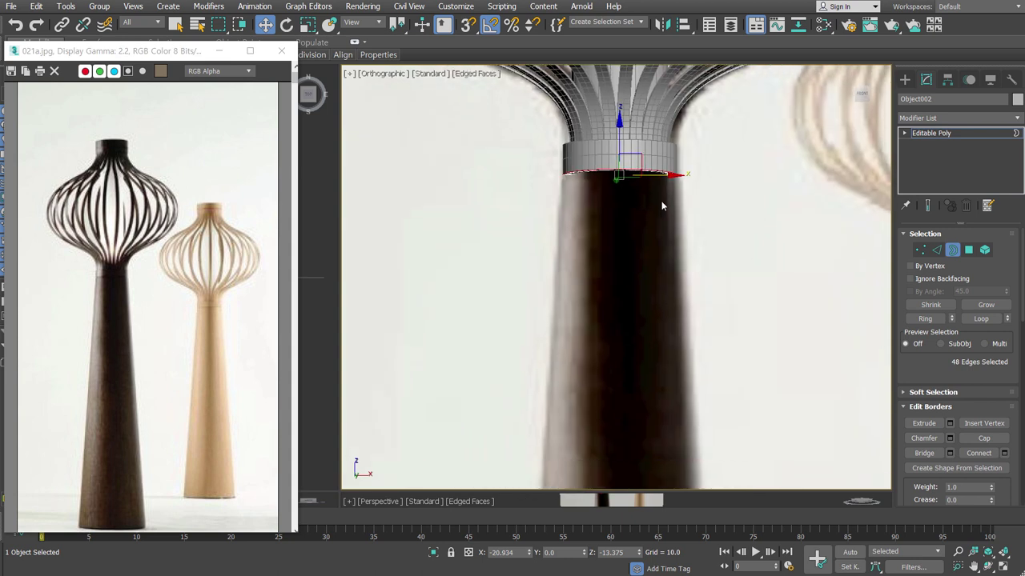
Shift-drag the border down to the base in Front view and scale its bottom wider
key(f)
scroll(606, 310, up, 3)
scroll(623, 229, down, 2)
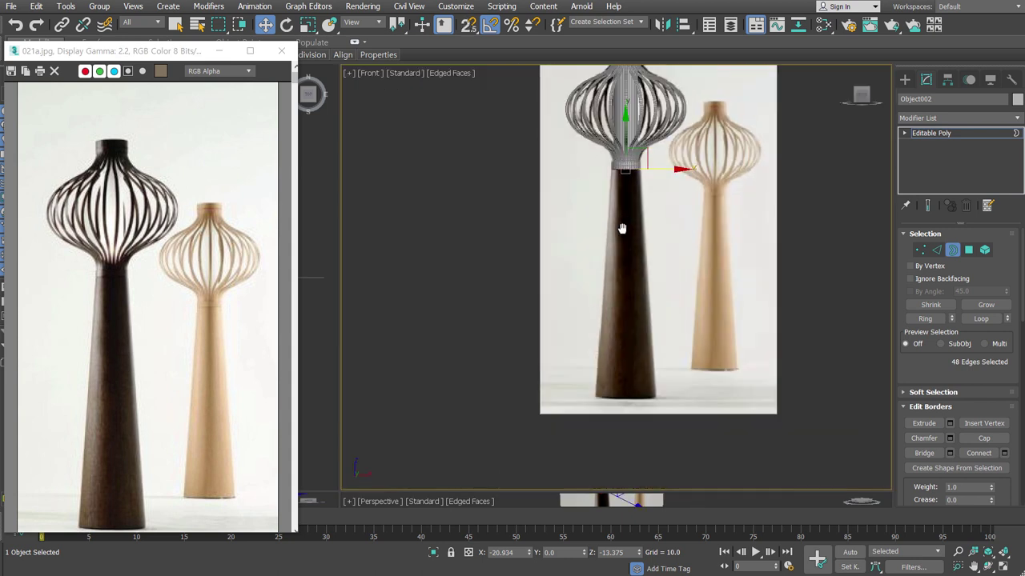
mouse_move(626, 138)
shift+mouse_down()
mouse_move(712, 425)
mouse_move(714, 365)
shift+mouse_up()
right_click(627, 361)
click(649, 394)
drag(638, 380, 656, 322)
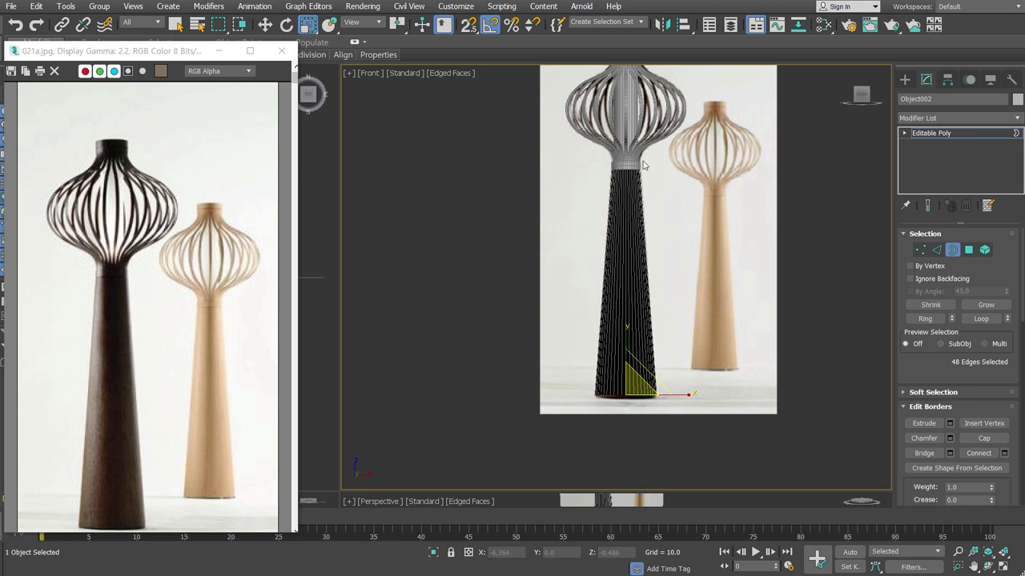
Select all of the stem's polygons and flip them to face outward
click(969, 249)
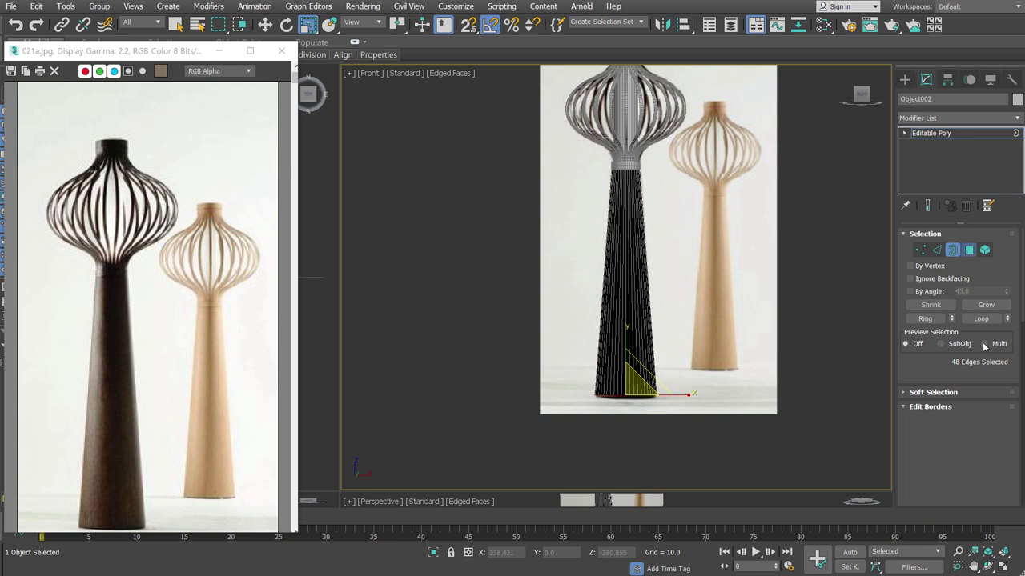
drag(933, 369, 949, 265)
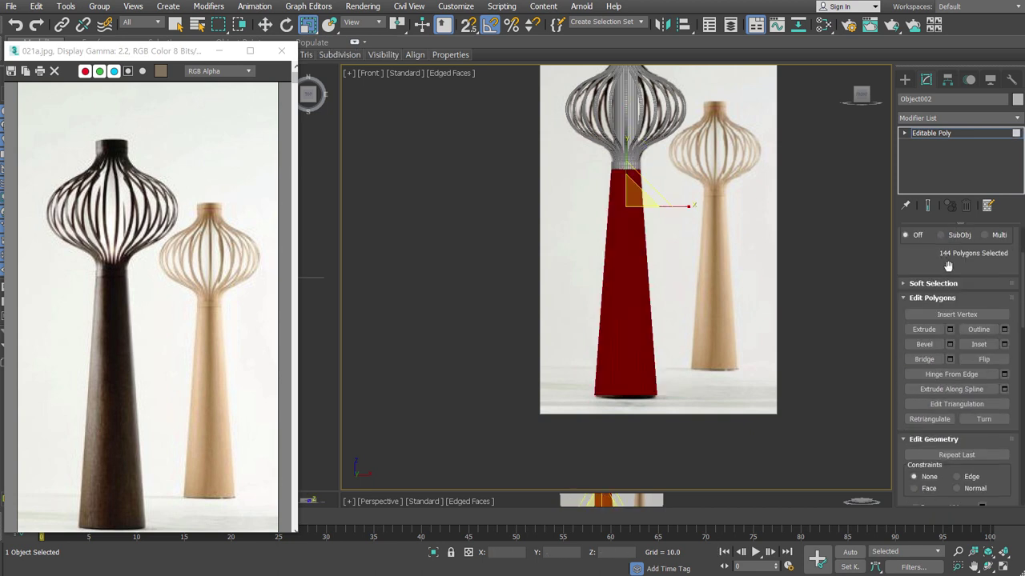
click(981, 358)
click(957, 134)
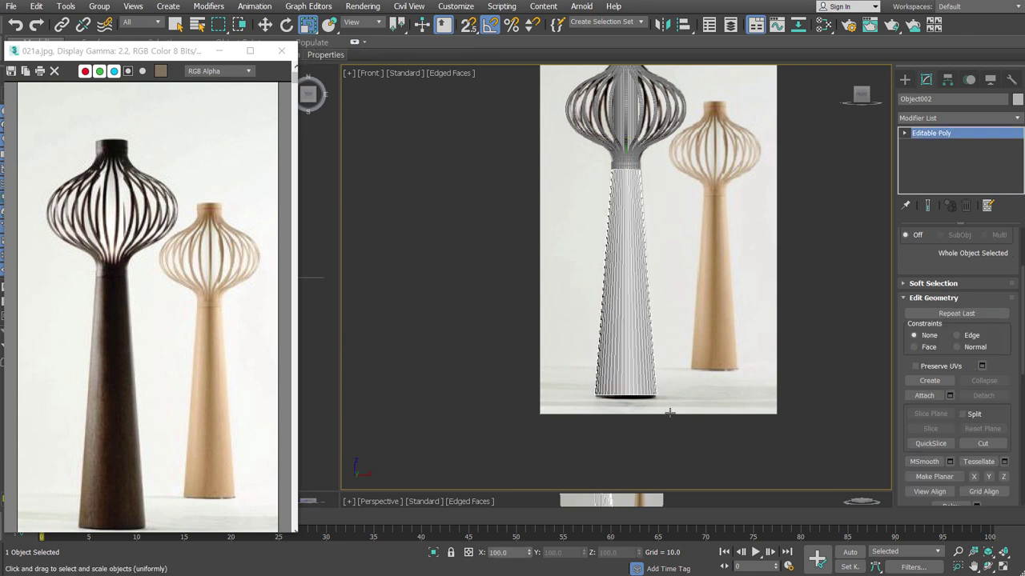
Shift-scale the stem's bottom border inward and collapse it to a centre point
click(904, 134)
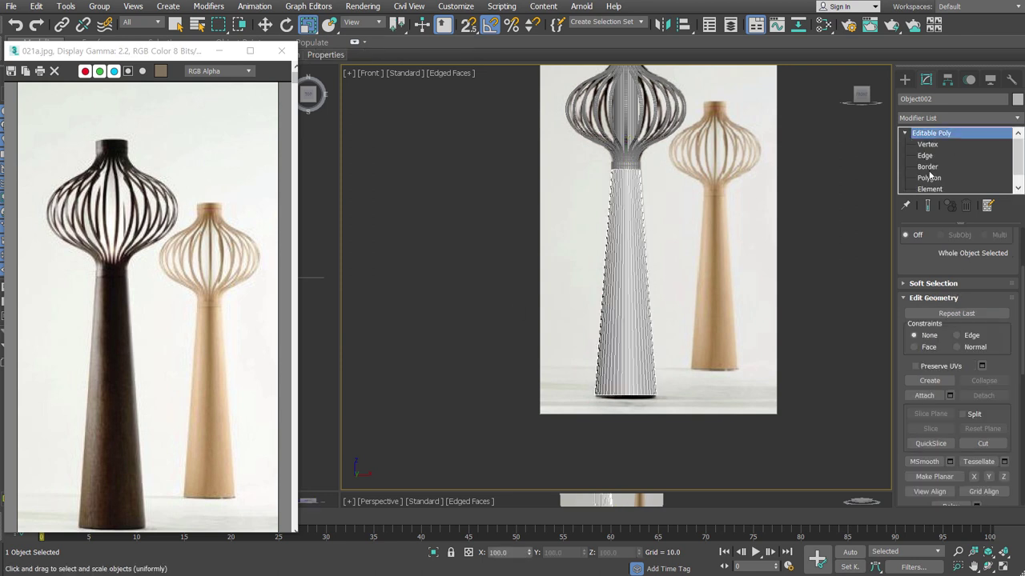
click(926, 166)
mouse_move(592, 336)
alt+middle_down()
mouse_move(620, 319)
mouse_move(632, 352)
alt+middle_up()
scroll(644, 422, up, 5)
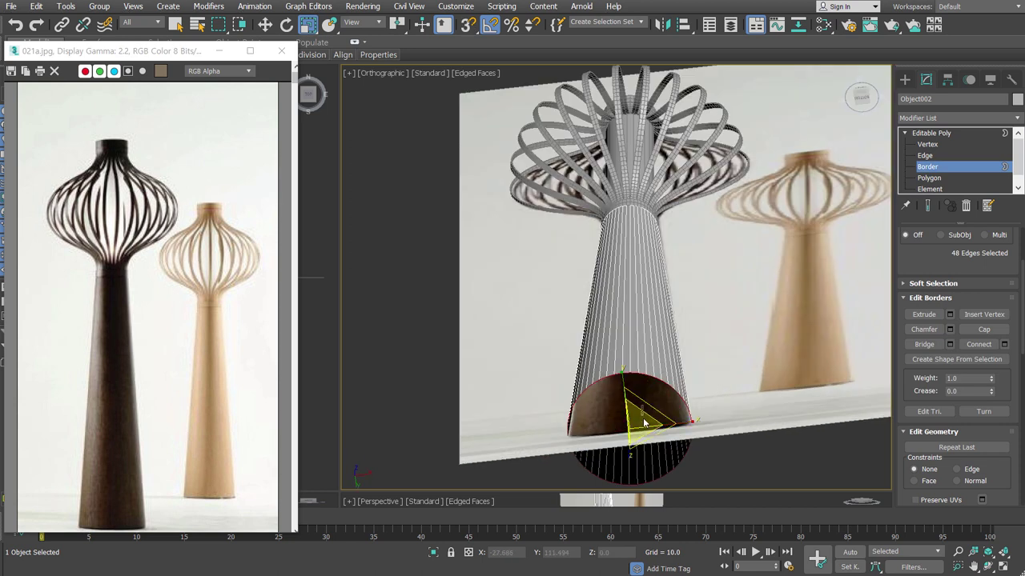
shift+drag(644, 423, 642, 449)
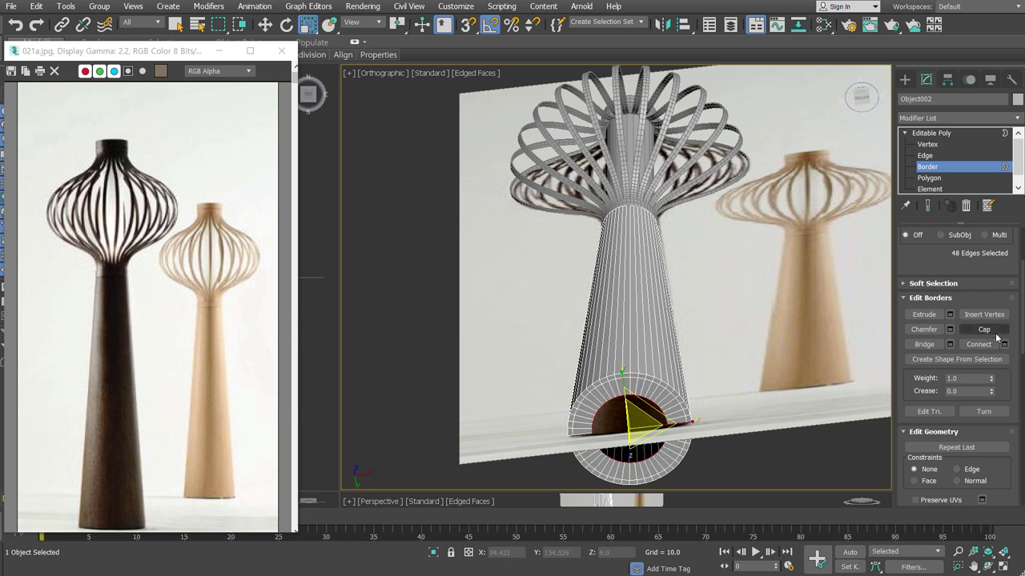
scroll(1008, 367, down, 3)
scroll(1009, 360, down, 3)
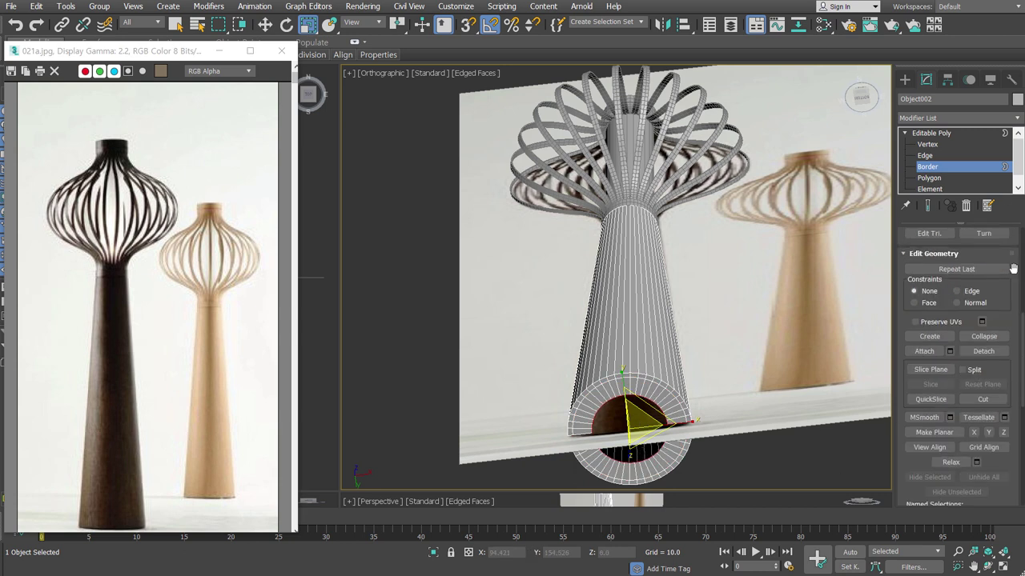
click(1003, 341)
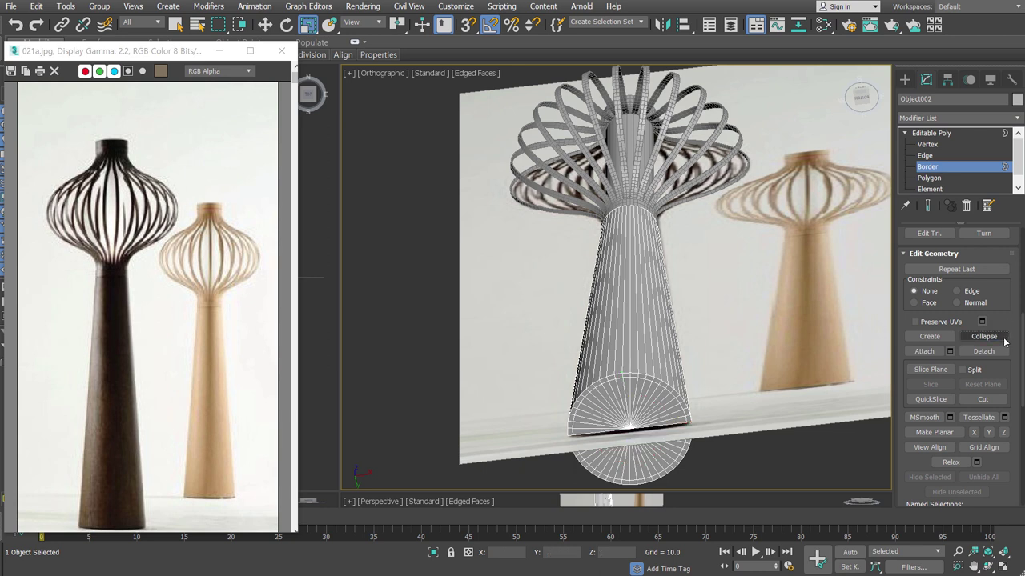
click(930, 155)
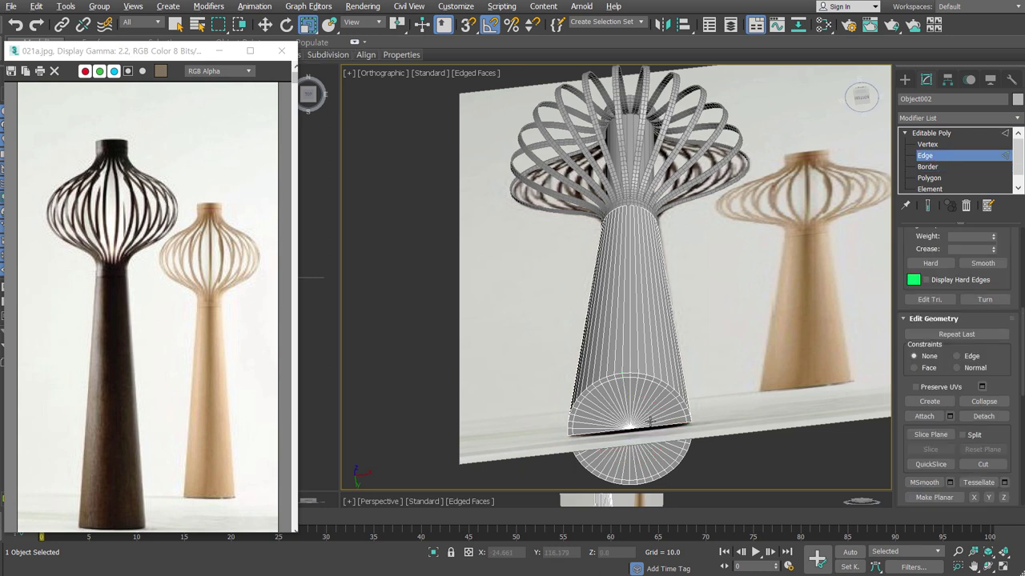
scroll(652, 478, up, 3)
scroll(652, 478, up, 3)
scroll(651, 477, up, 3)
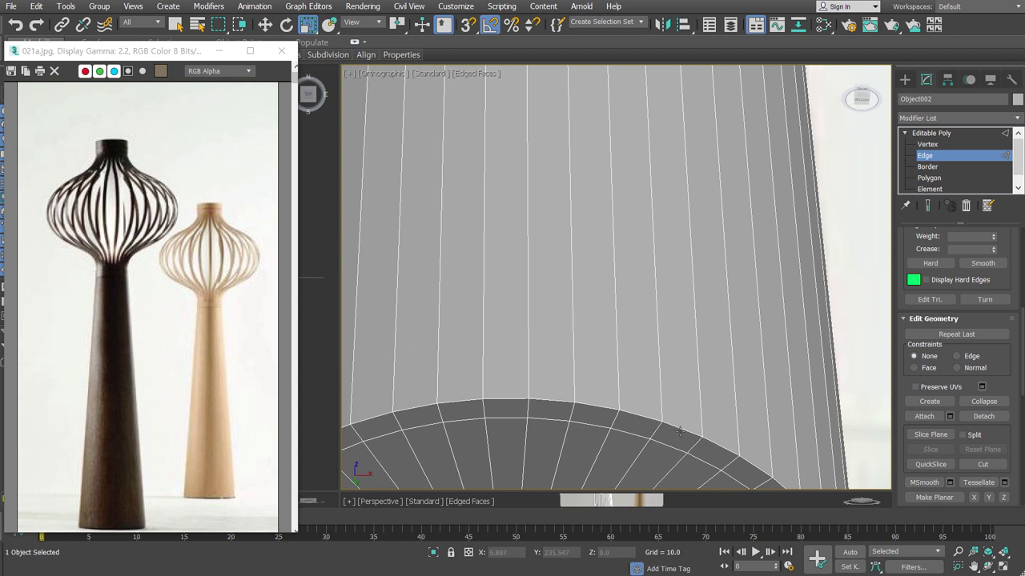
Chamfer the stem's bottom rim edge loop with amount 0.656 and 6 segments
scroll(679, 430, down, 3)
scroll(679, 429, down, 3)
scroll(680, 416, up, 3)
scroll(683, 412, up, 2)
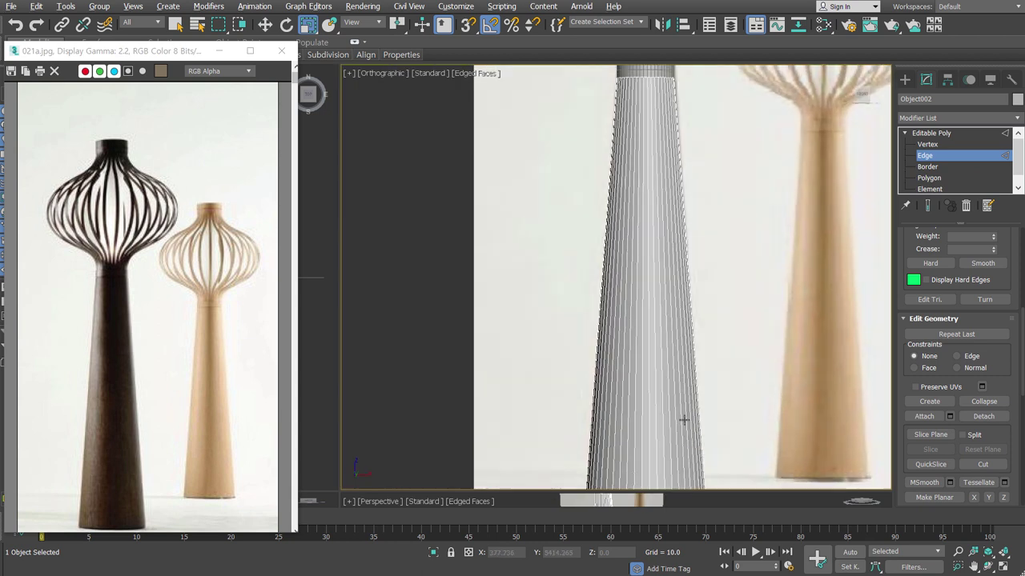
alt+middle_drag(681, 421, 673, 421)
scroll(664, 426, up, 3)
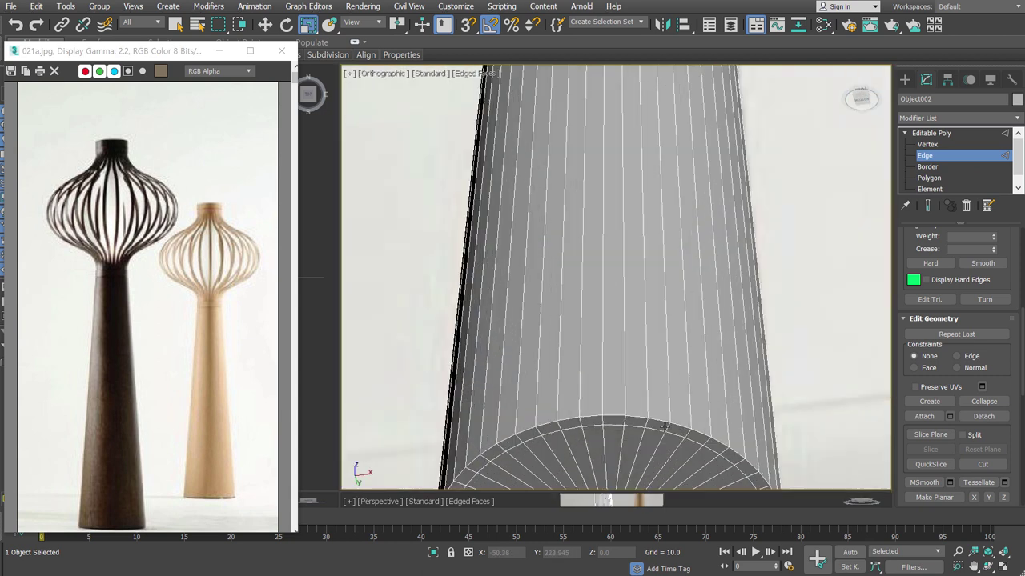
scroll(663, 427, up, 2)
double_click(656, 417)
right_click(655, 417)
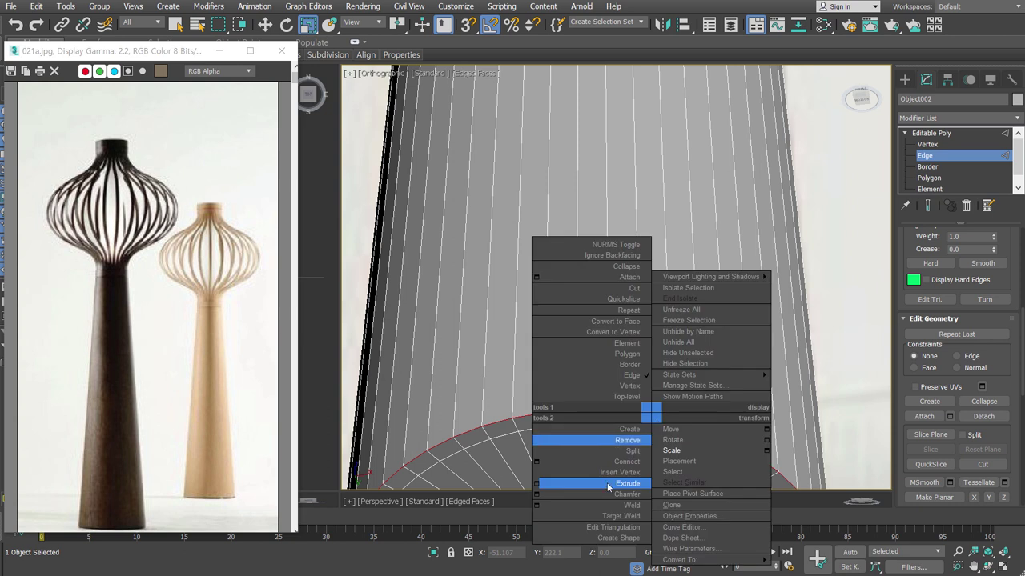
click(537, 495)
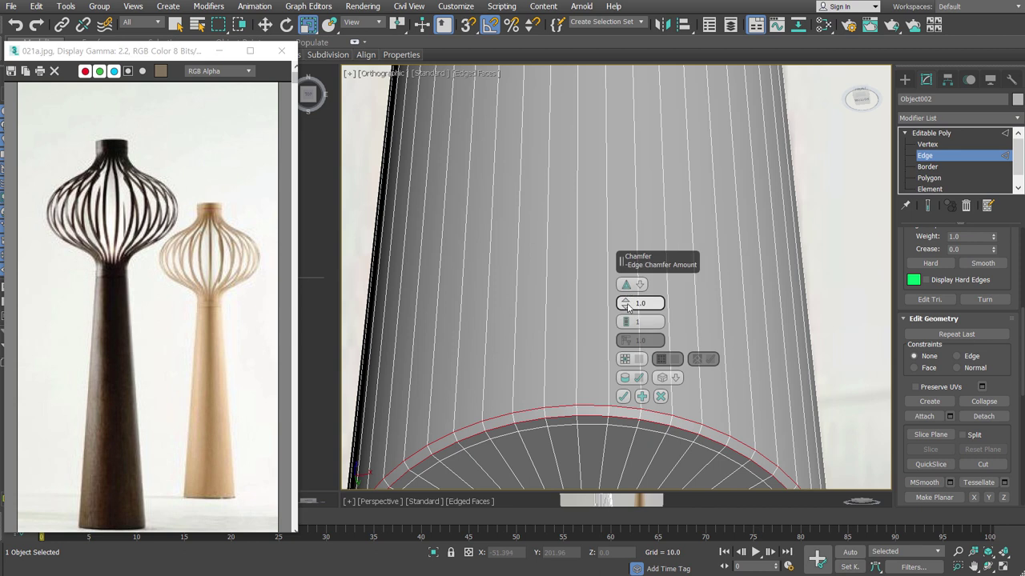
mouse_move(630, 309)
mouse_down()
mouse_move(626, 299)
mouse_move(625, 317)
mouse_up()
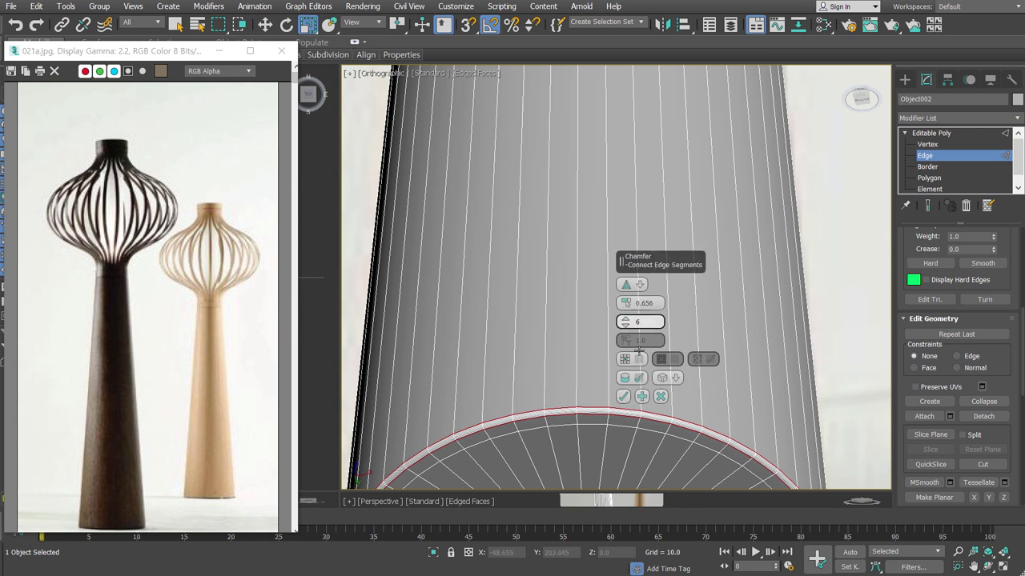
click(624, 396)
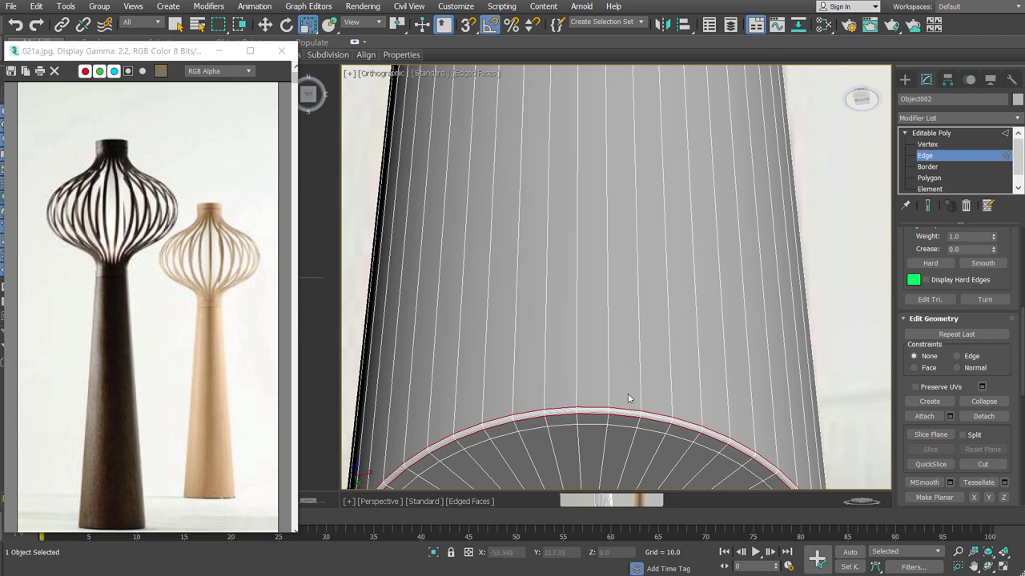
scroll(663, 320, down, 5)
mouse_move(663, 320)
alt+middle_down()
mouse_move(702, 309)
mouse_move(697, 325)
alt+middle_up()
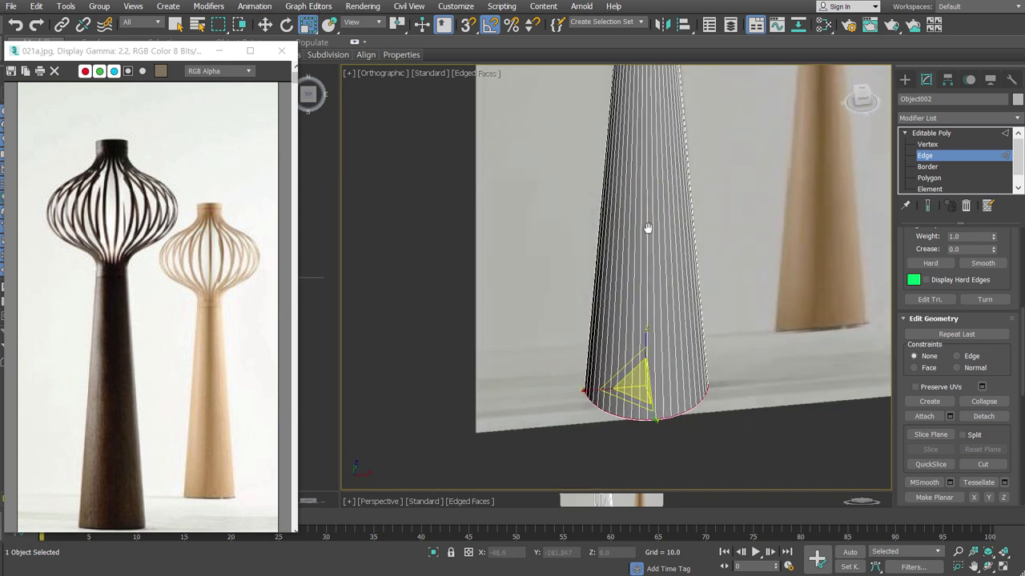
Chamfer the stem's neck edge loop at 0.413 with 6 segments, then exit Edge mode
scroll(649, 229, down, 3)
middle_drag(649, 229, 647, 366)
scroll(648, 366, up, 4)
scroll(667, 358, up, 3)
scroll(667, 357, up, 3)
double_click(668, 360)
right_click(668, 360)
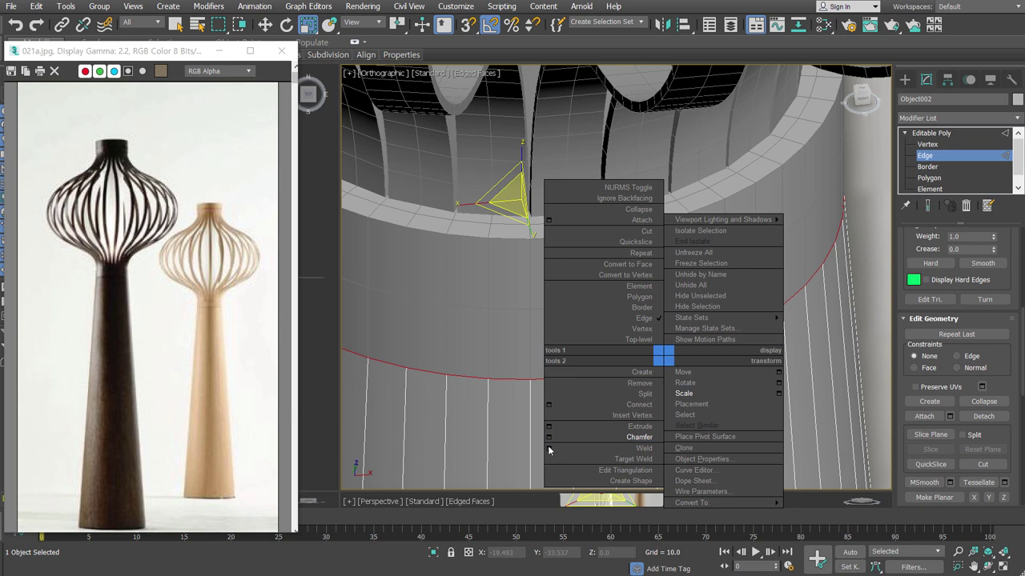
click(551, 437)
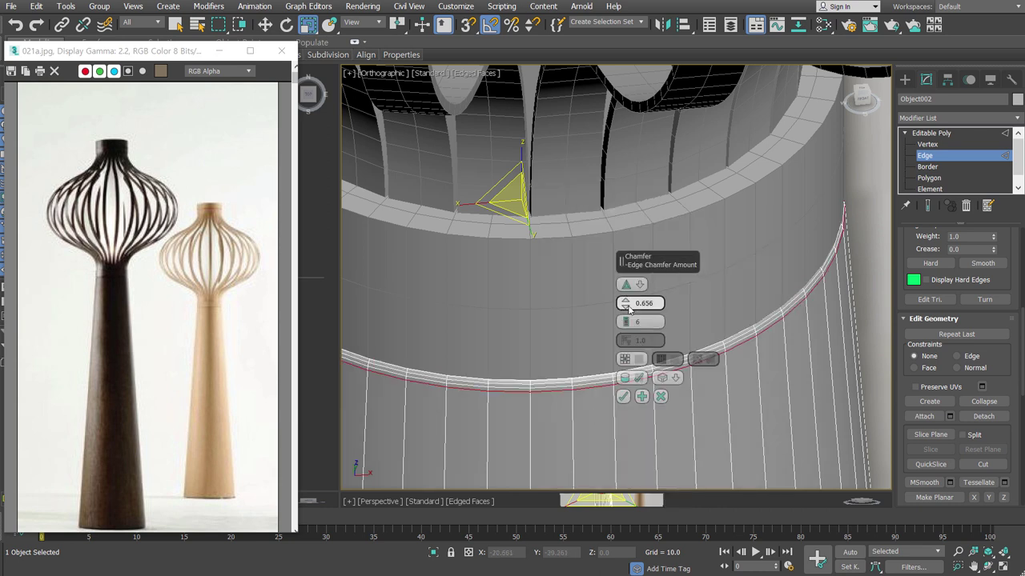
drag(626, 303, 626, 309)
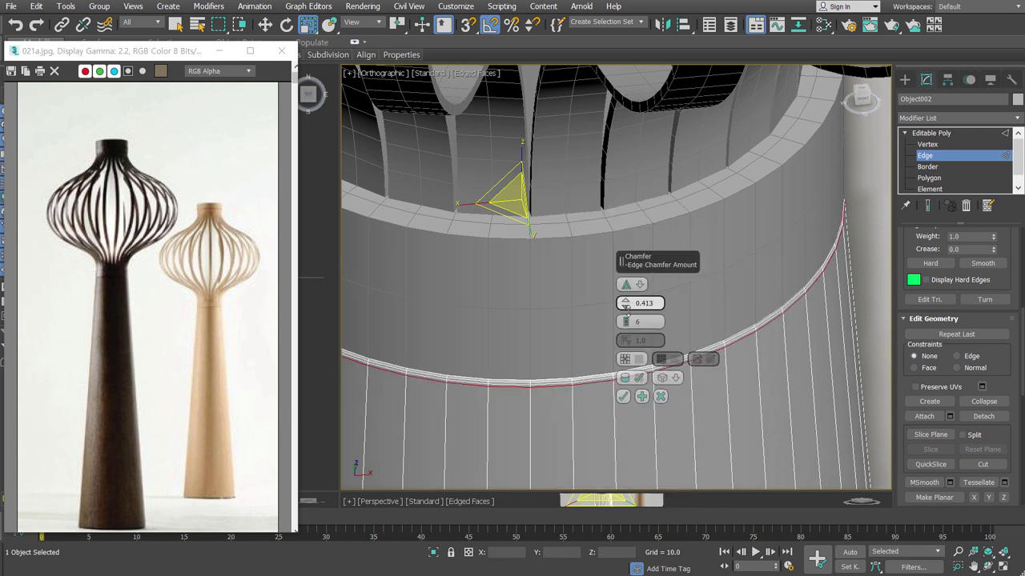
click(622, 396)
click(983, 157)
Add an Edit Poly modifier to the collar ring and select its top and bottom edge loops
click(762, 214)
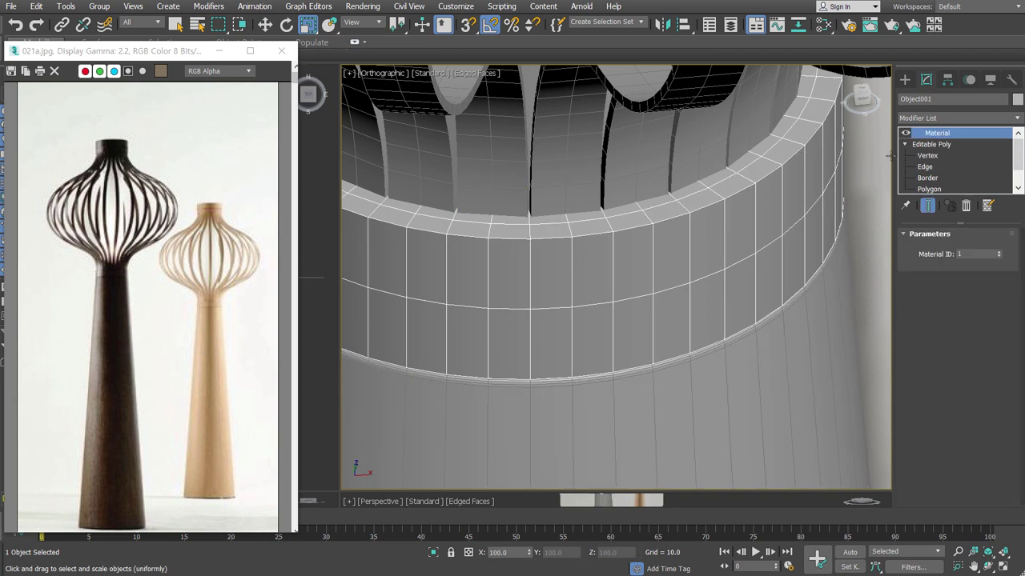
key(shift+e)
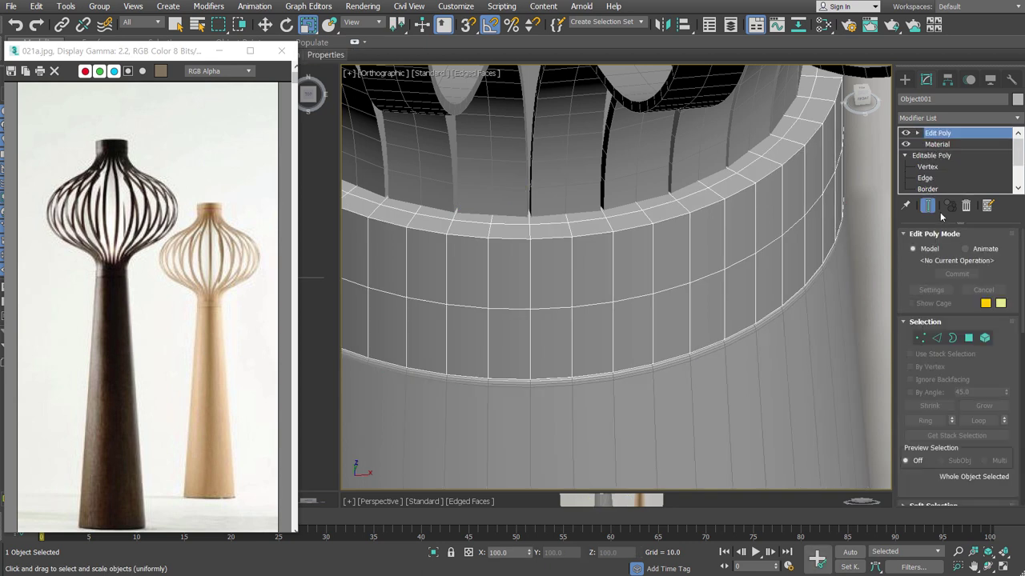
double_click(737, 189)
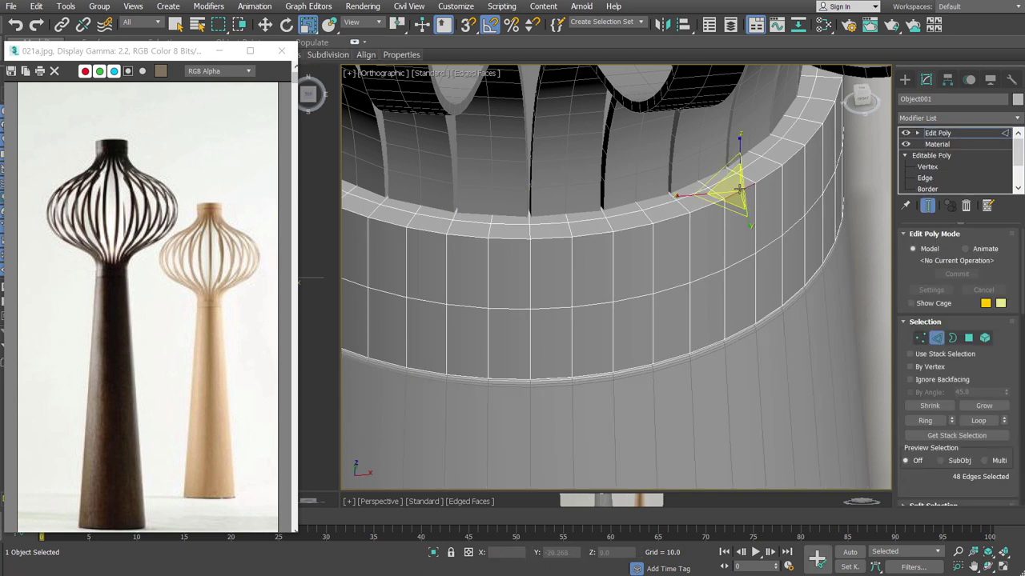
ctrl+double_click(744, 328)
key(z)
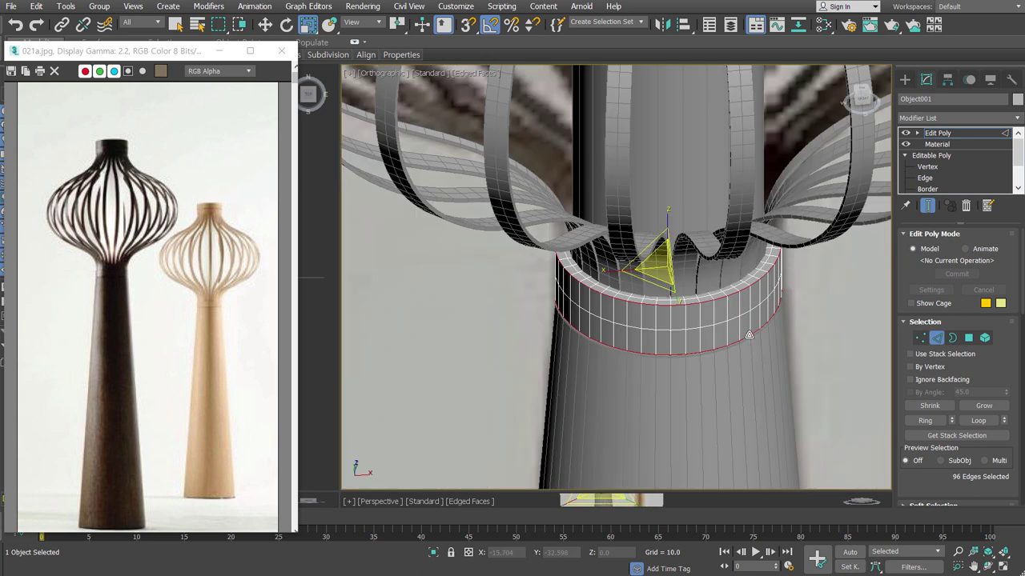
Chamfer both collar edge loops with amount 0.21 and 4 segments
scroll(793, 335, up, 3)
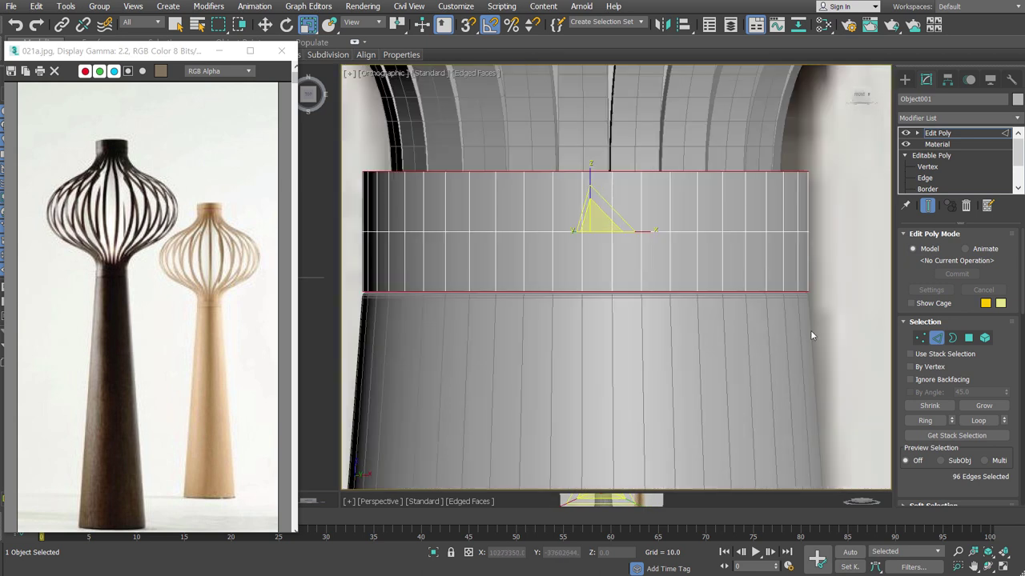
right_click(760, 242)
click(645, 322)
drag(626, 304, 628, 312)
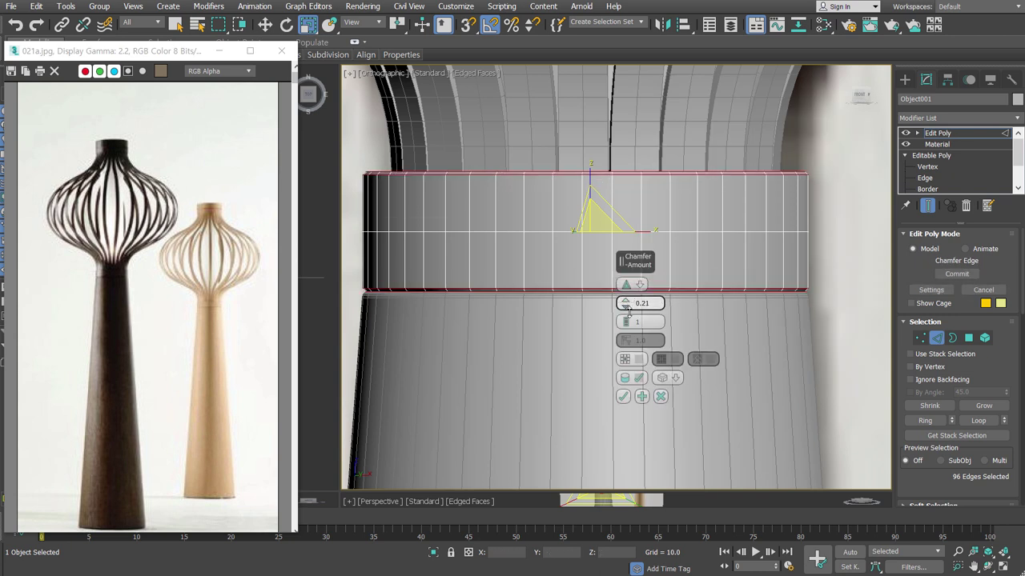
click(625, 320)
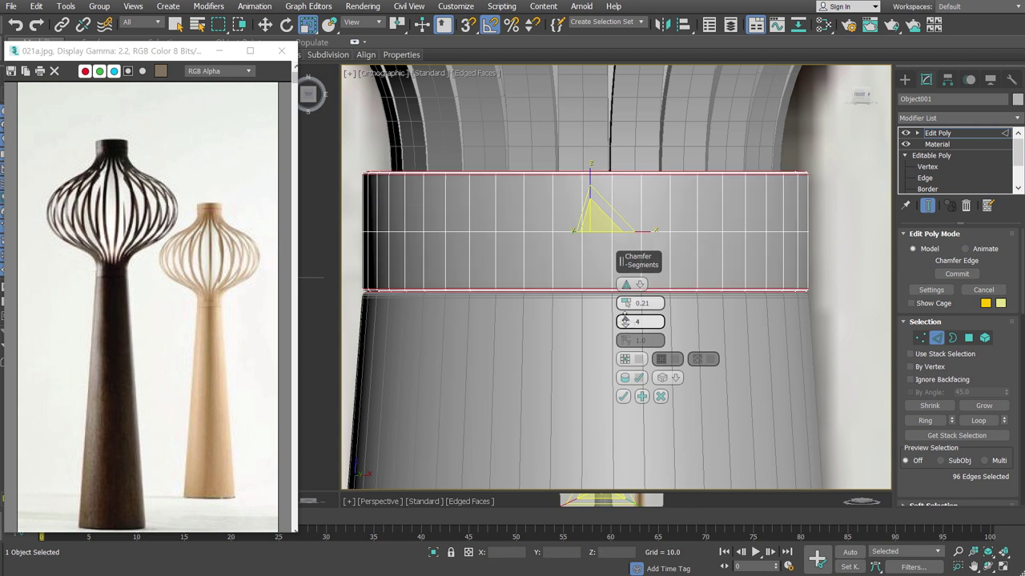
drag(625, 321, 625, 316)
click(622, 397)
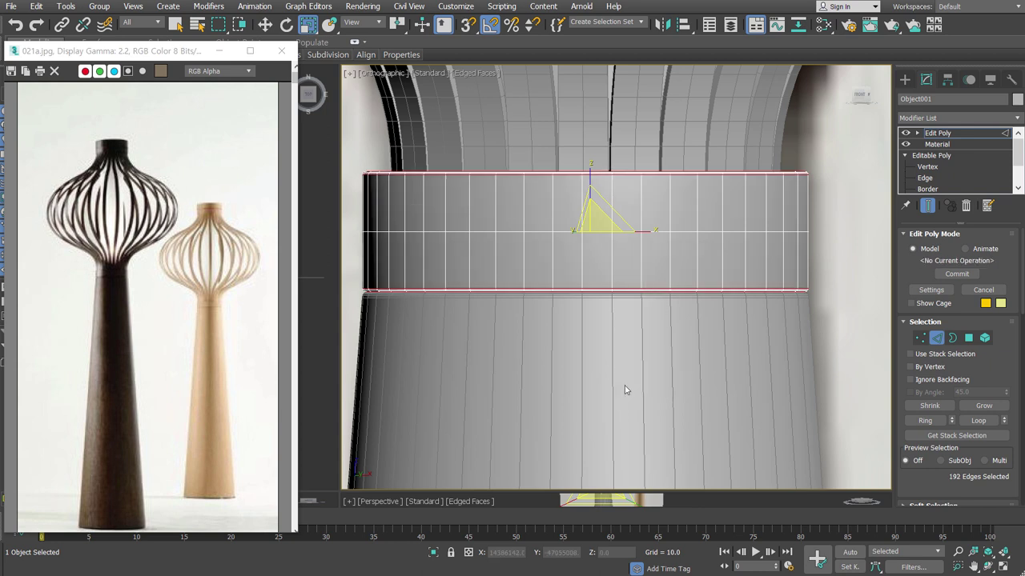
Turn off Show End Result and pan the view to show both vases
scroll(840, 272, up, 4)
scroll(833, 300, down, 3)
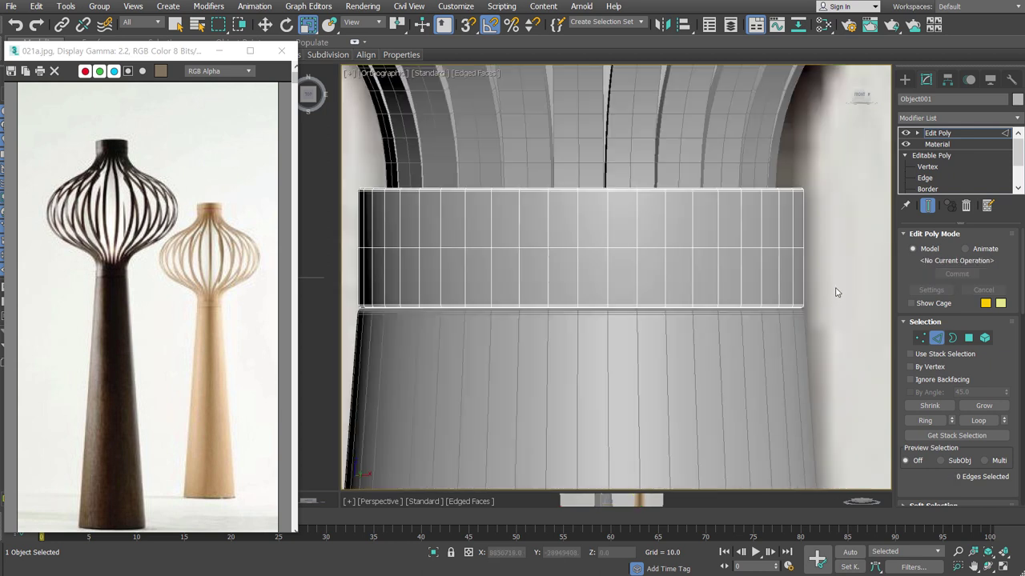
scroll(832, 300, down, 2)
click(926, 206)
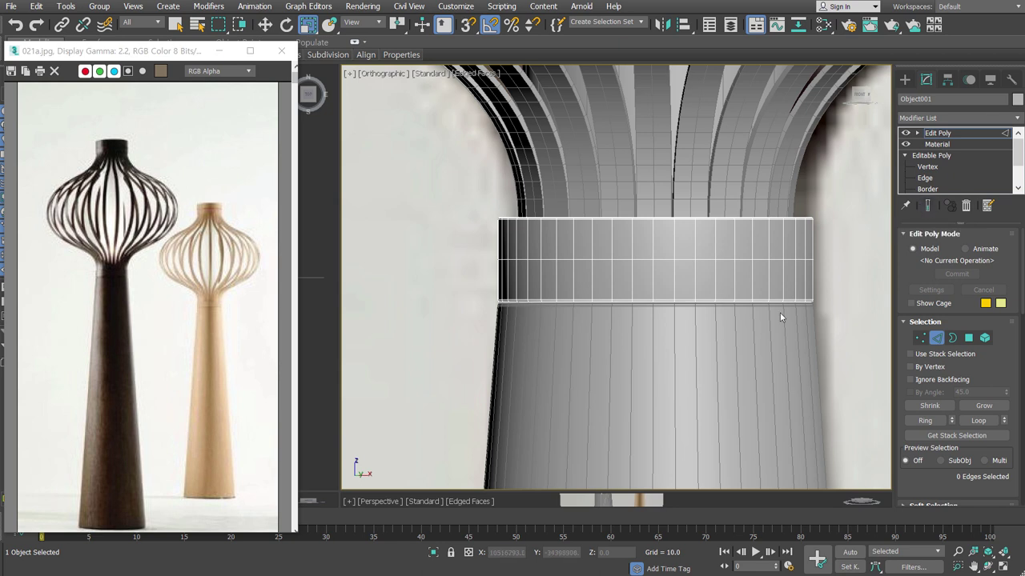
scroll(498, 194, down, 3)
scroll(498, 193, down, 2)
middle_drag(499, 194, 528, 213)
scroll(527, 213, down, 3)
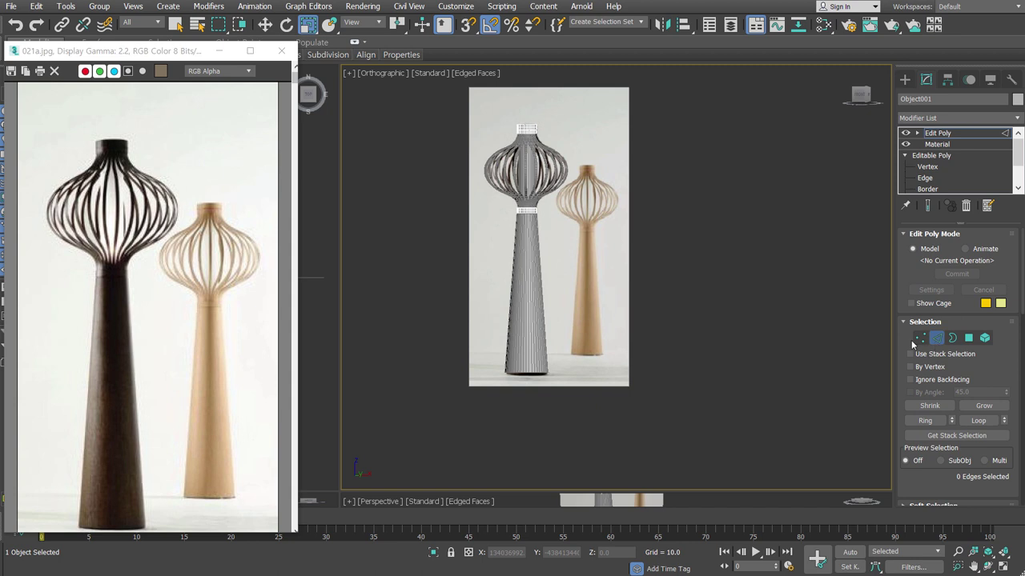
Hide the reference image plane and recentre the view on the lamp
click(547, 284)
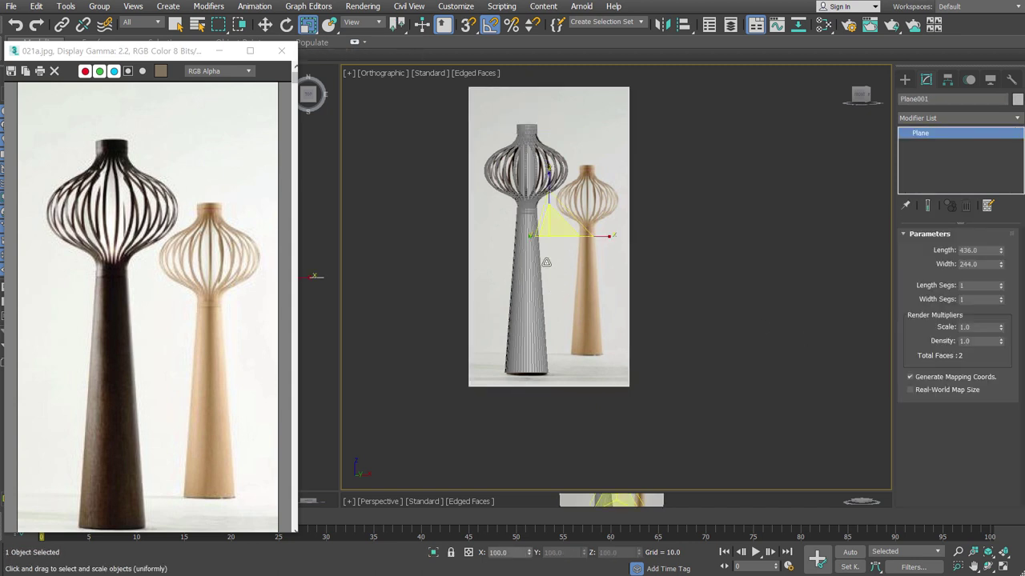
key(Delete)
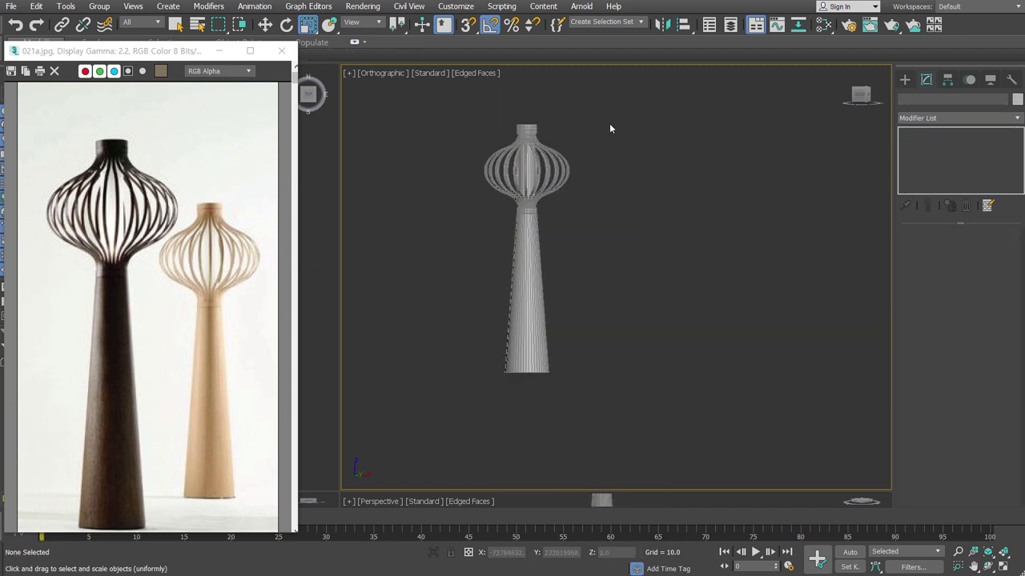
drag(426, 462, 426, 463)
key(z)
Select the lamp stem Object002, set uniform scaling, and orbit to an angled view
click(688, 265)
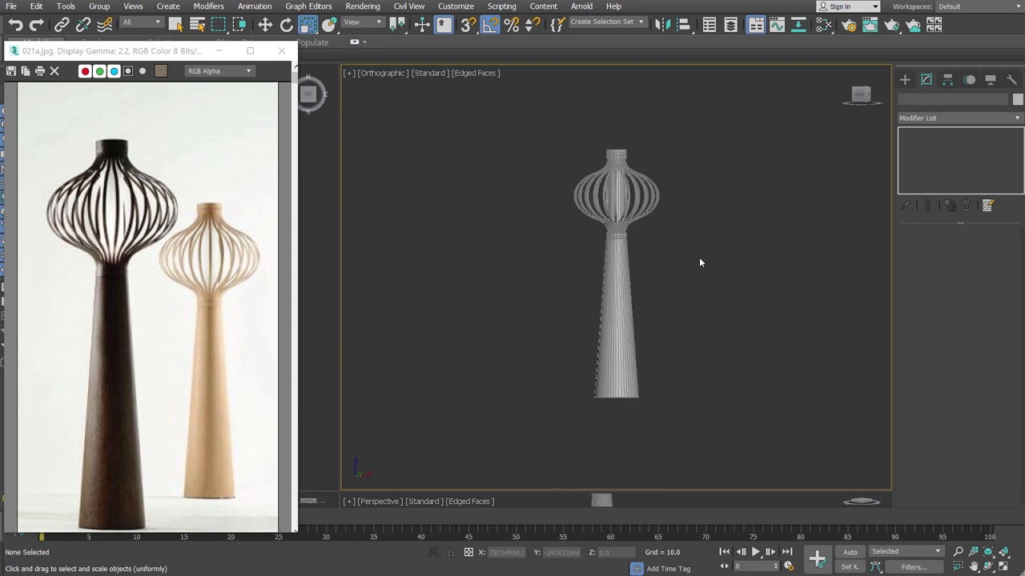
click(624, 192)
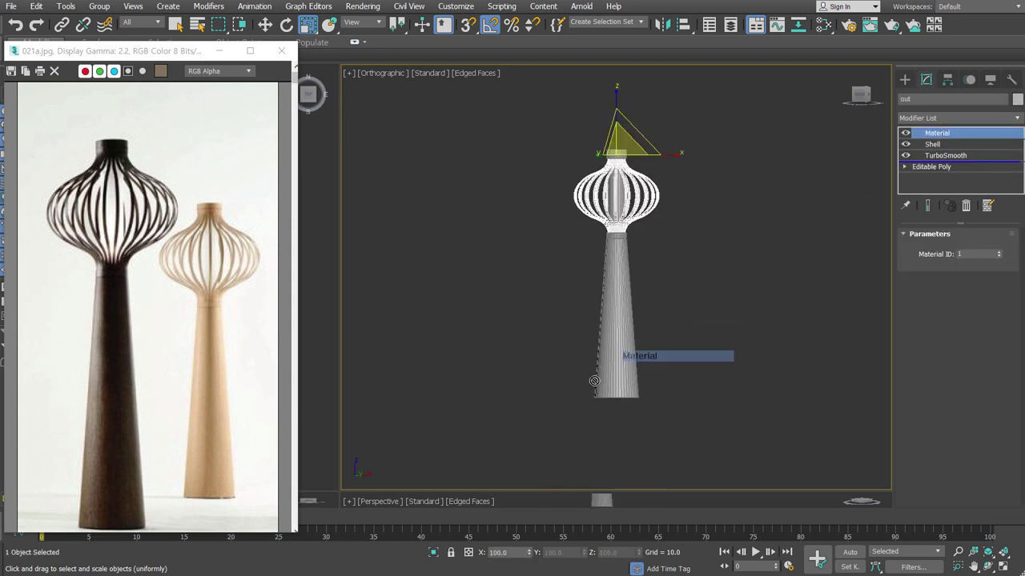
click(622, 382)
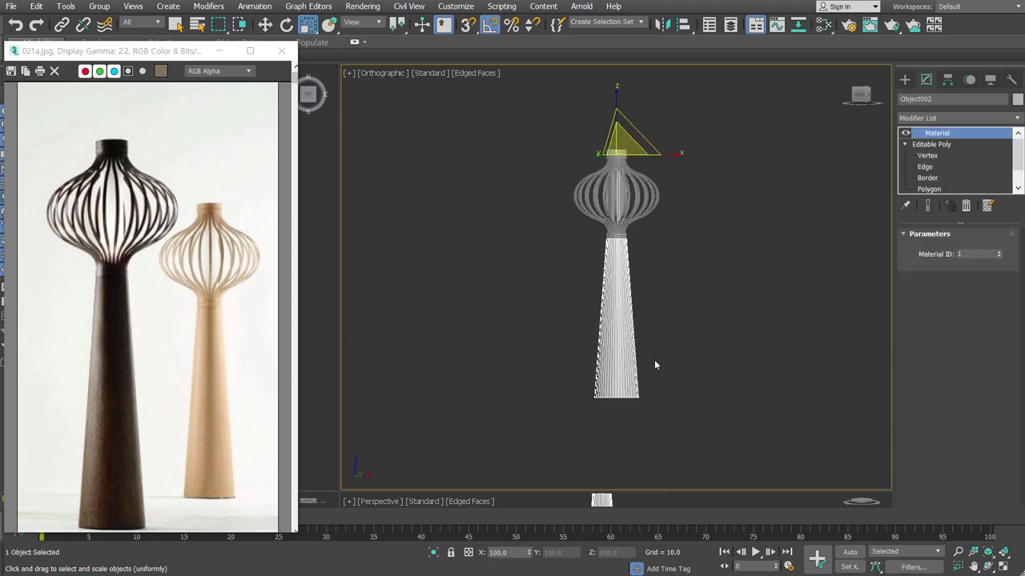
click(654, 360)
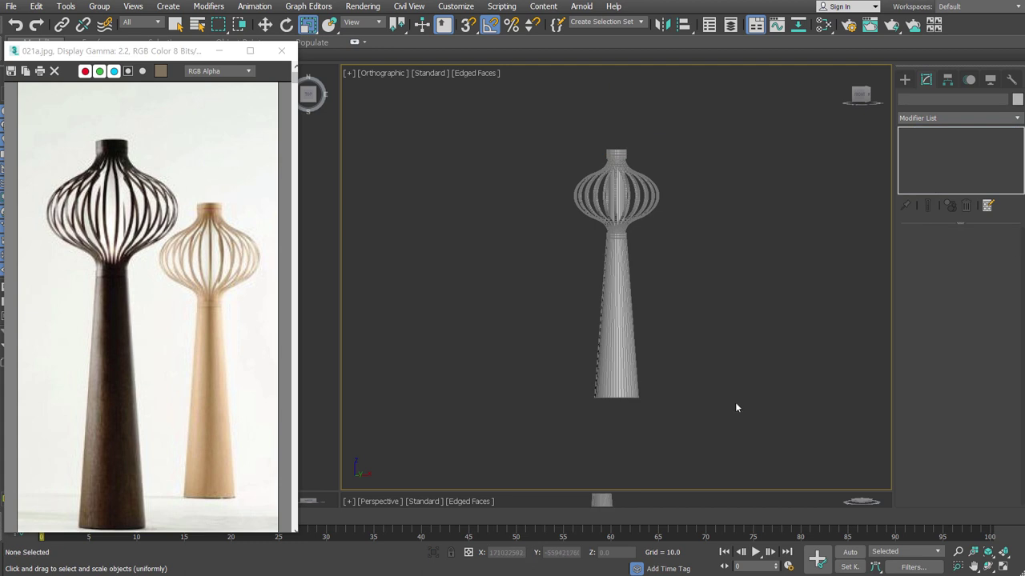
click(619, 344)
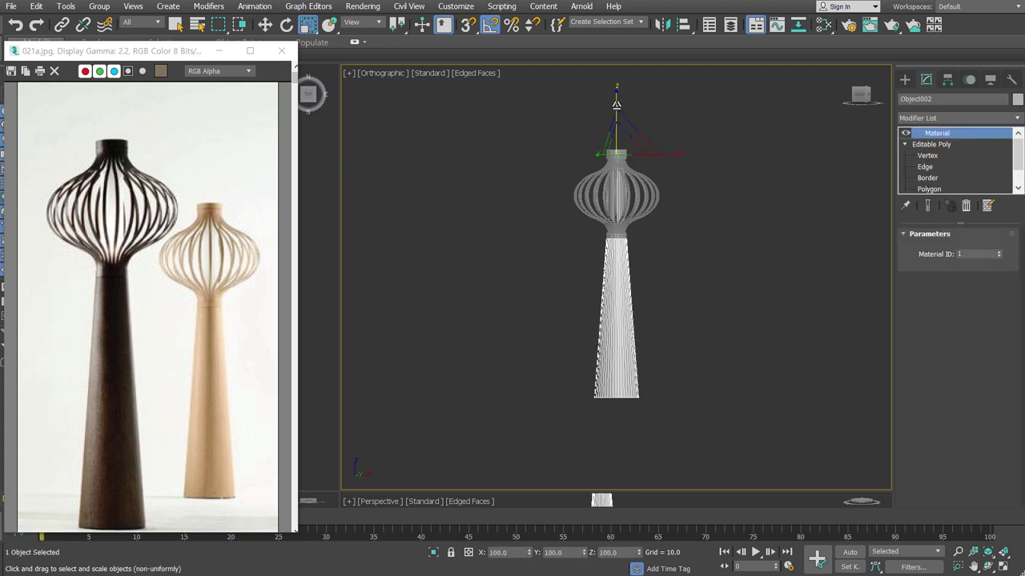
click(625, 137)
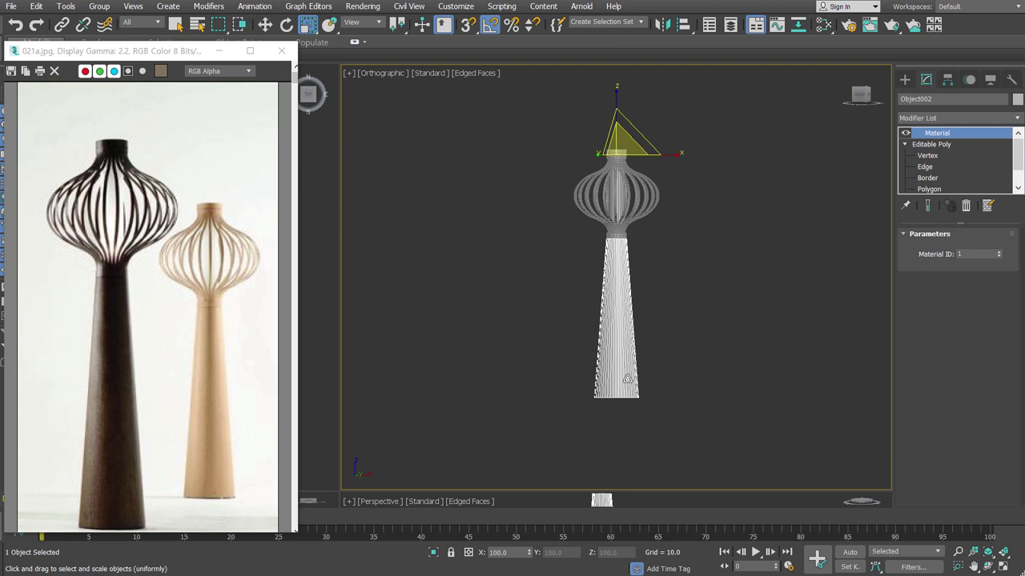
drag(126, 51, 141, 70)
mouse_move(691, 271)
alt+middle_down()
mouse_move(630, 307)
mouse_move(628, 155)
alt+middle_up()
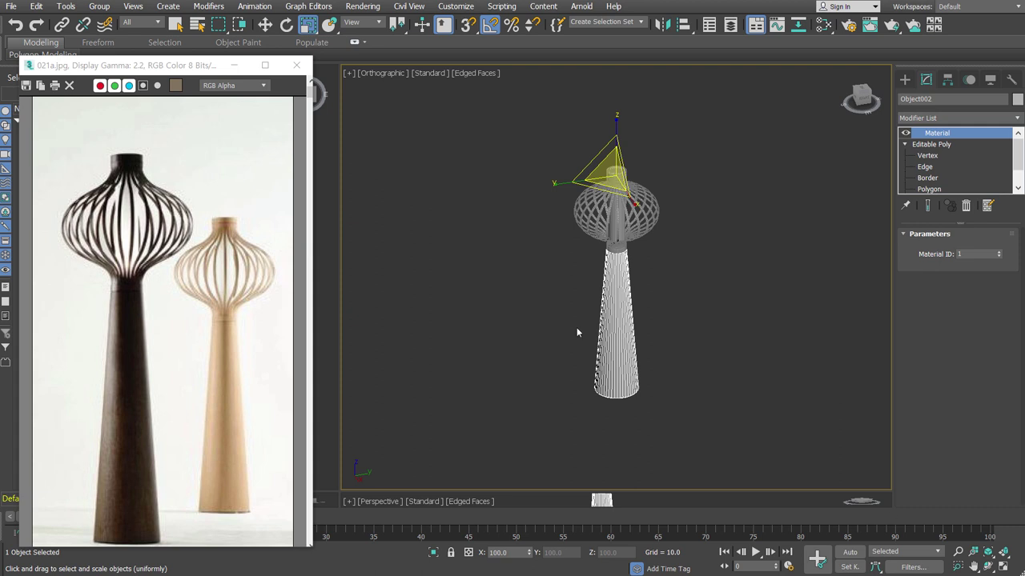
Place the Transform Toolbox beside the lamp and switch to the Move tool
click(36, 6)
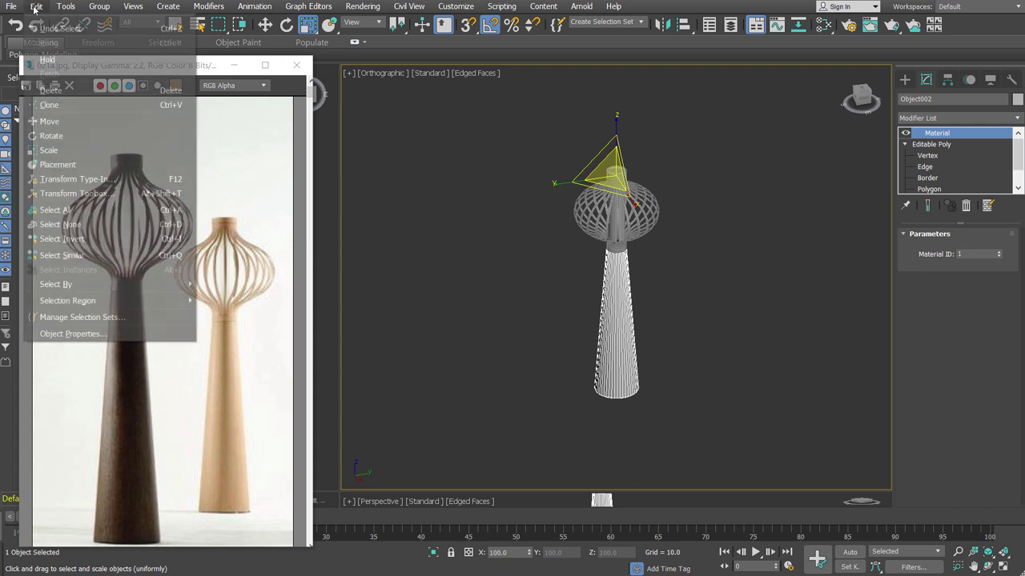
click(135, 195)
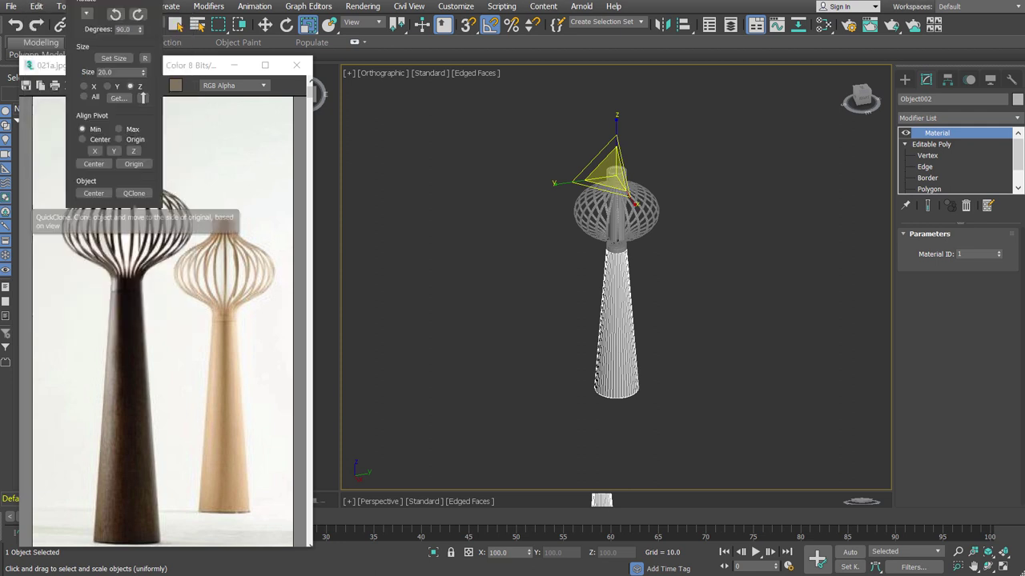
drag(139, 13, 423, 165)
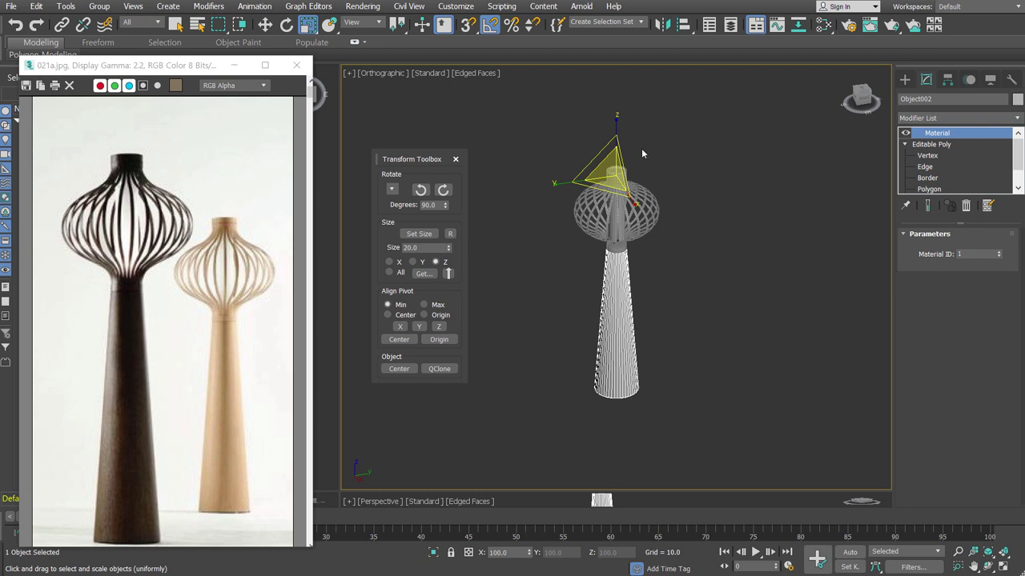
right_click(526, 223)
click(528, 229)
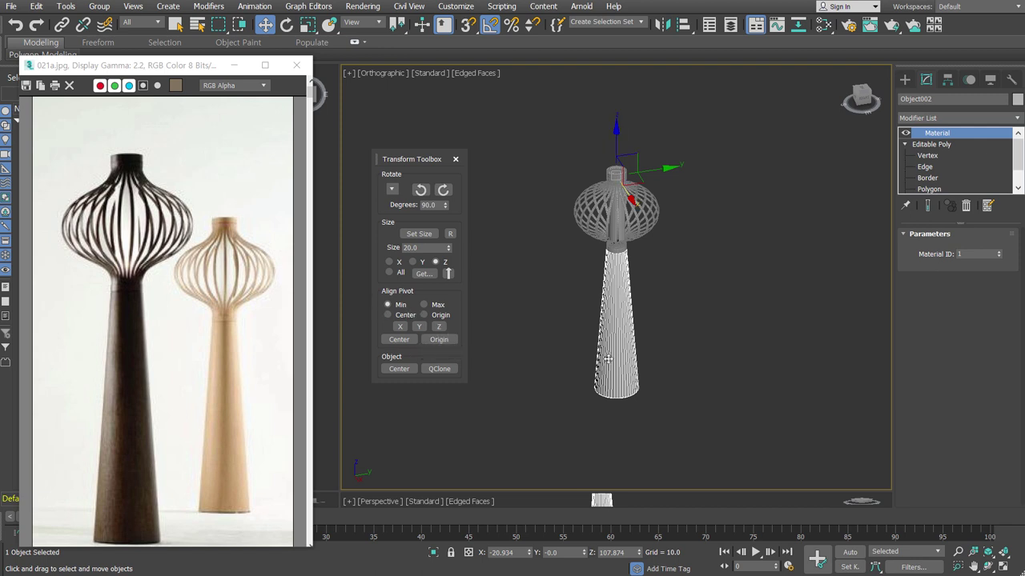
Align the stem's pivot to minimum Z so it sits at the stem base
click(438, 327)
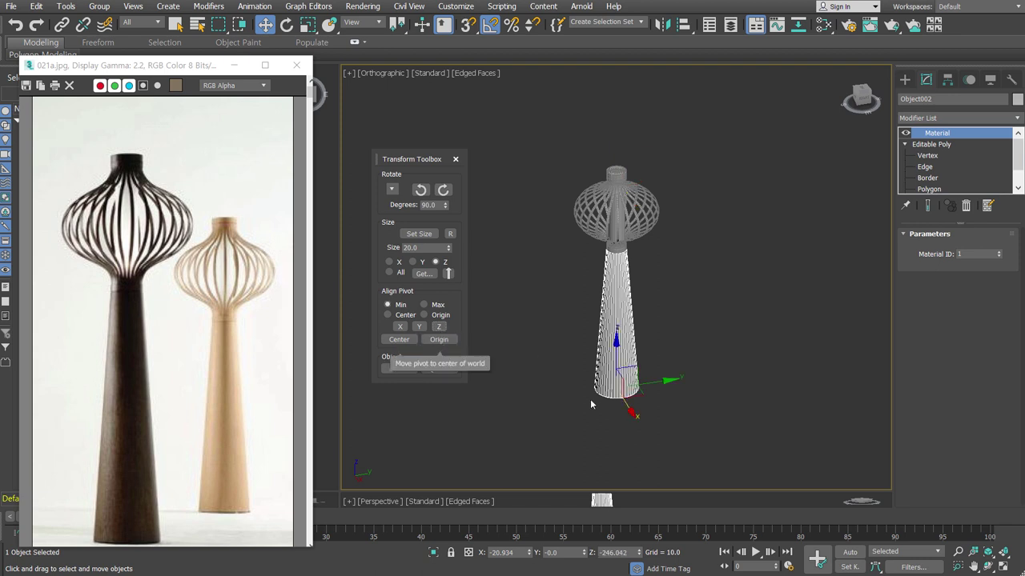
click(388, 315)
click(436, 328)
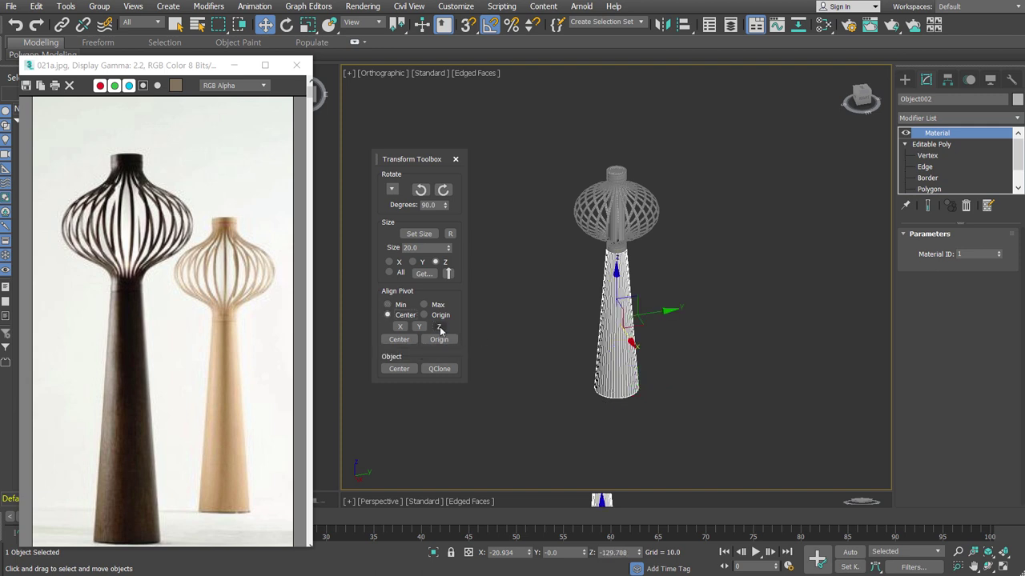
click(437, 329)
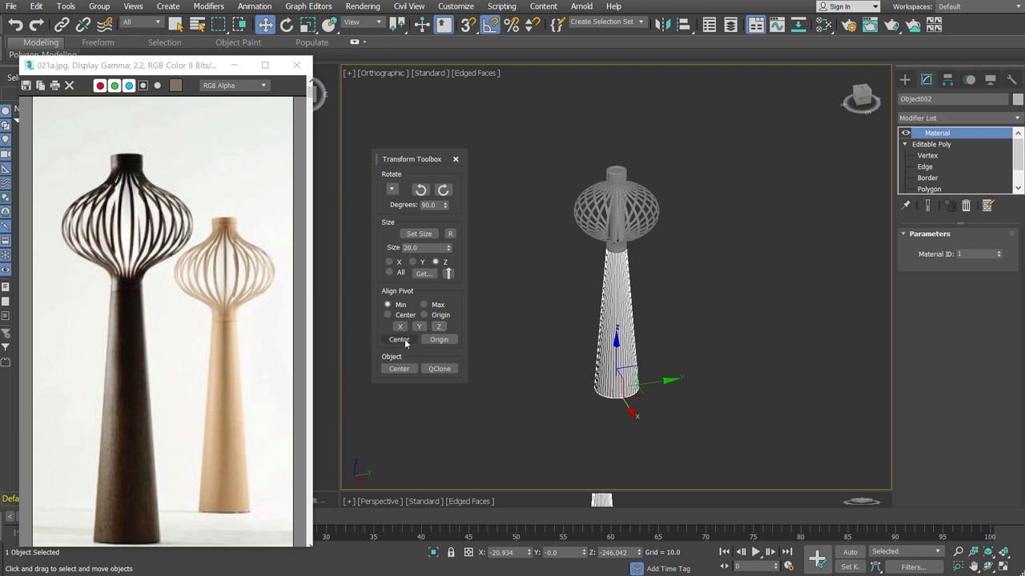
click(406, 341)
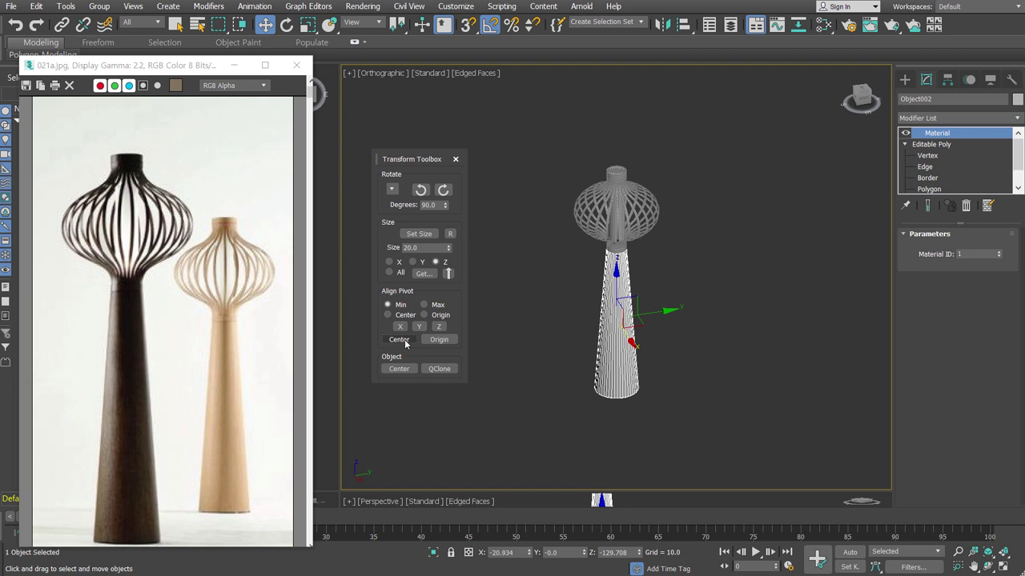
click(437, 327)
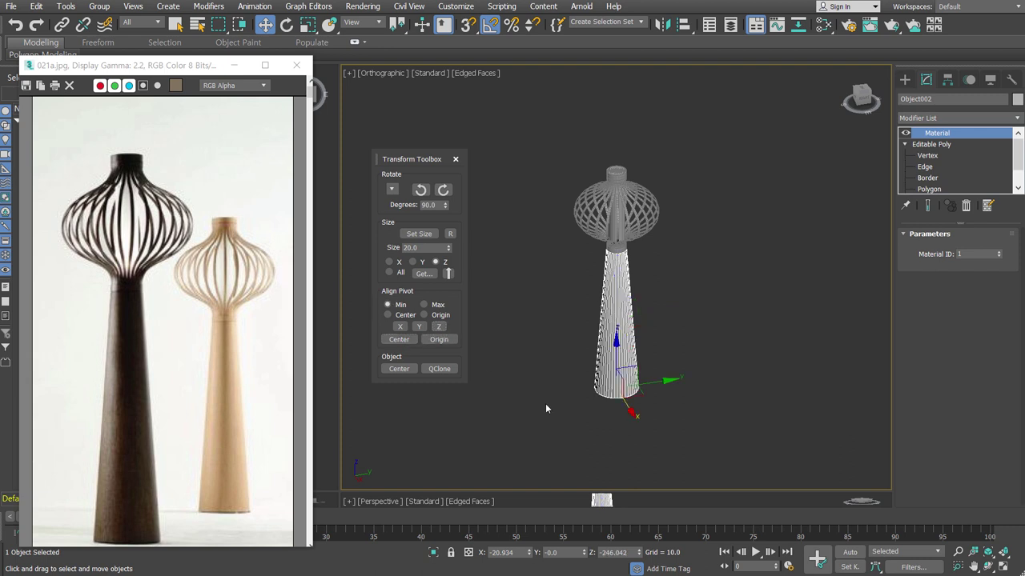
mouse_move(695, 449)
alt+middle_down()
mouse_move(752, 465)
mouse_move(826, 451)
mouse_move(738, 421)
alt+middle_up()
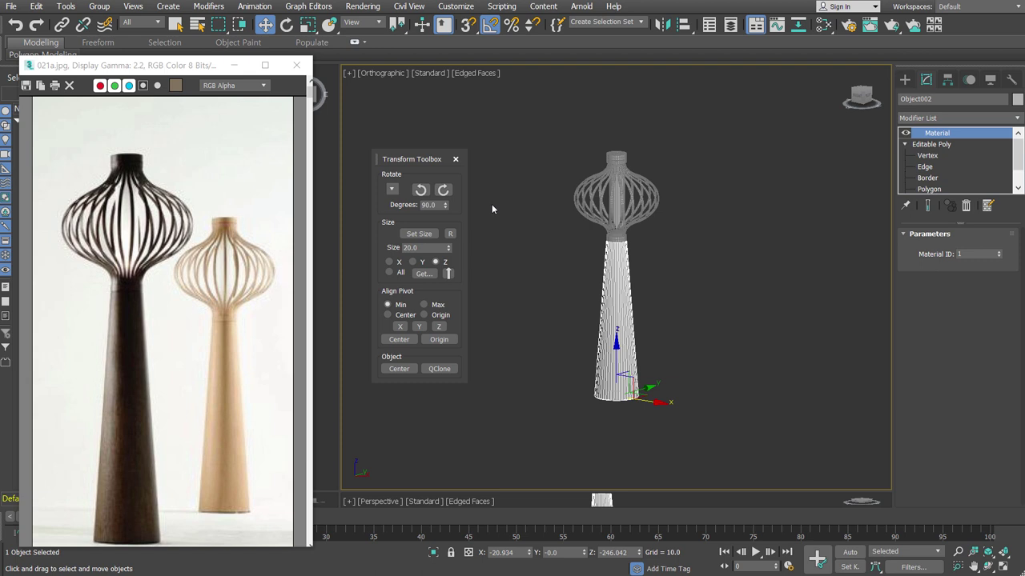
Group all the lamp parts into a single group named lbox, then deselect it
click(455, 158)
click(698, 264)
mouse_move(703, 137)
mouse_down()
mouse_move(523, 492)
mouse_move(515, 419)
mouse_up()
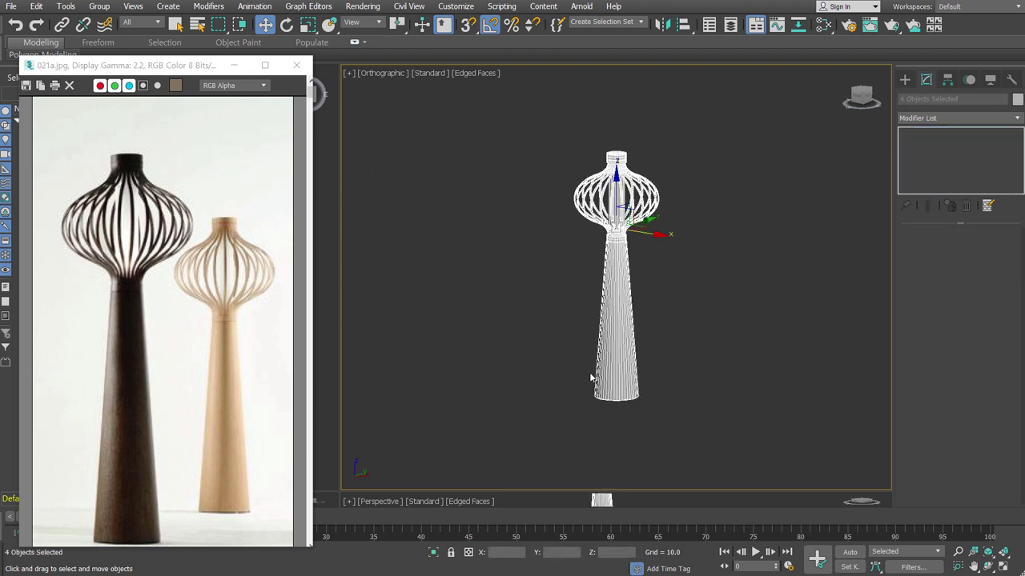
key(ctrl+g)
key(BackSpace)
key(Return)
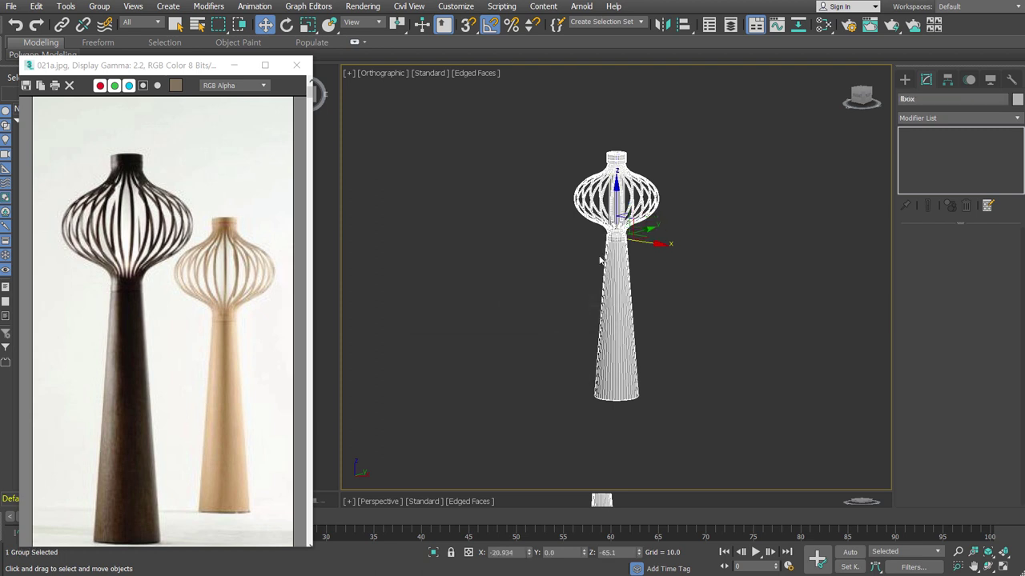
click(683, 143)
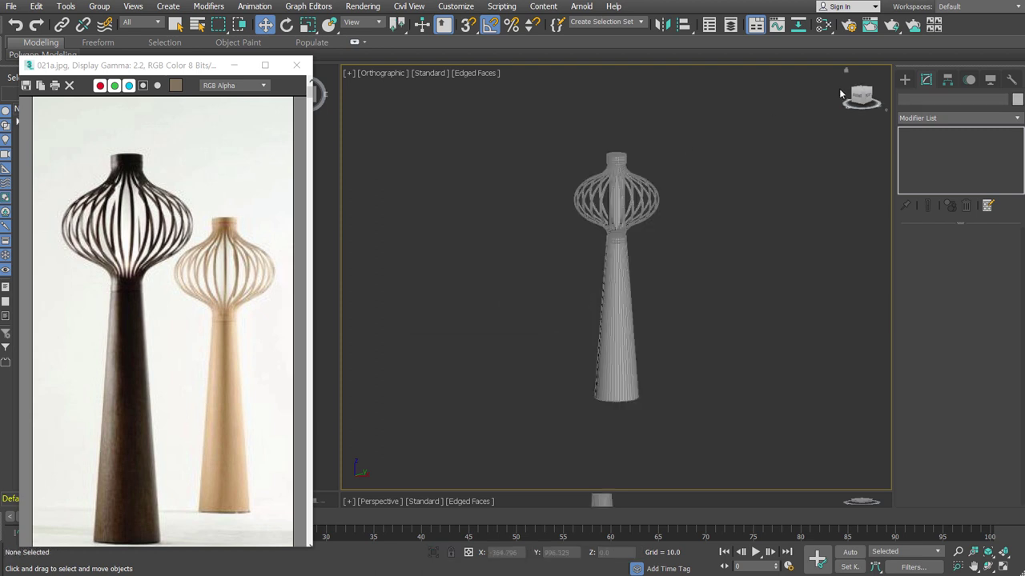
Draw a large plane around the lamp in Top view with 4 length and 4 width segments
click(907, 79)
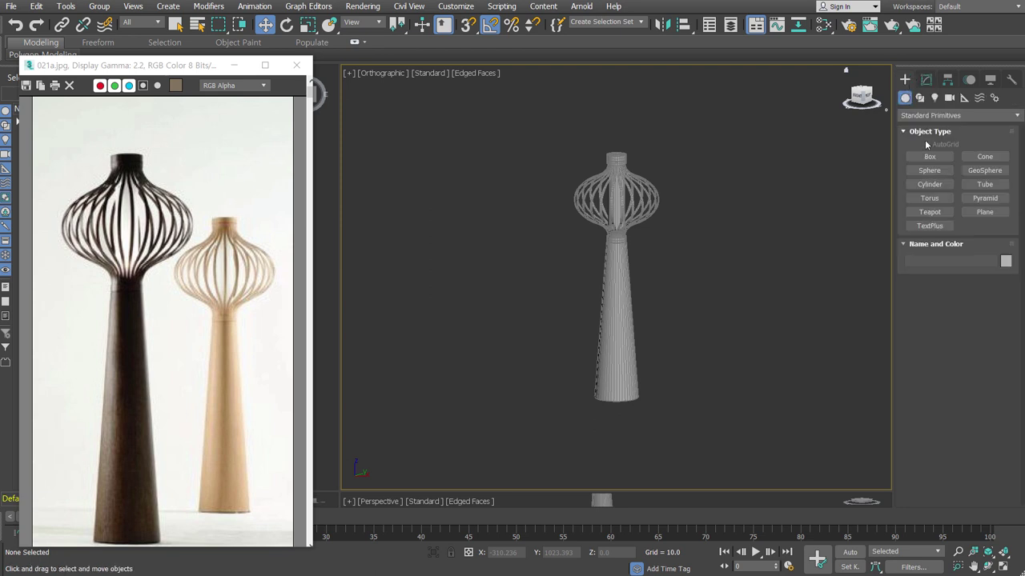
click(984, 211)
key(t)
scroll(684, 304, down, 8)
scroll(684, 304, down, 3)
drag(498, 138, 552, 323)
drag(630, 425, 833, 390)
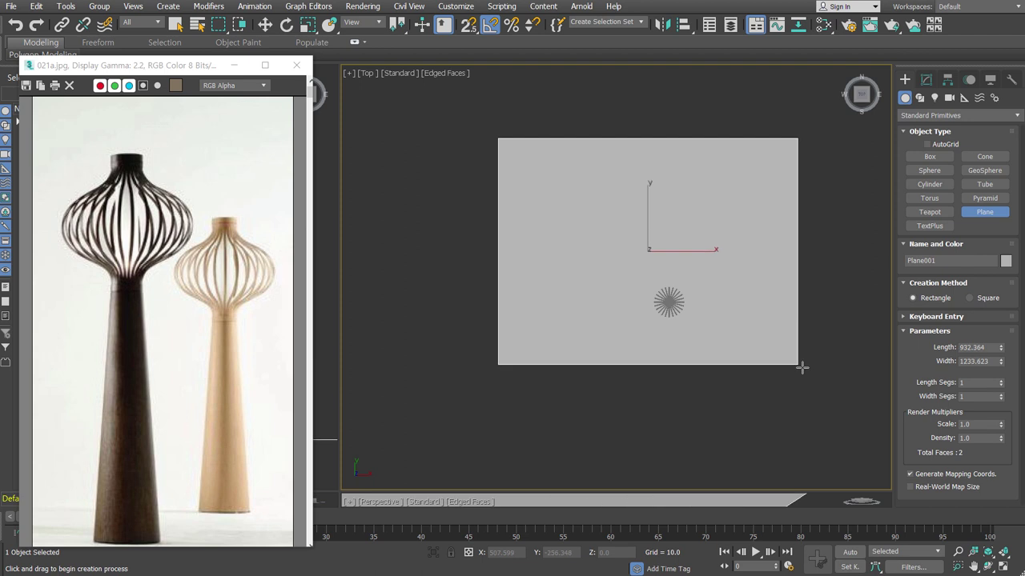
click(1000, 382)
click(1000, 382)
click(1001, 394)
click(1001, 395)
click(1000, 395)
click(1000, 382)
Select the lbox lamp group and start aligning it to another object with Alt+A
scroll(693, 246, down, 2)
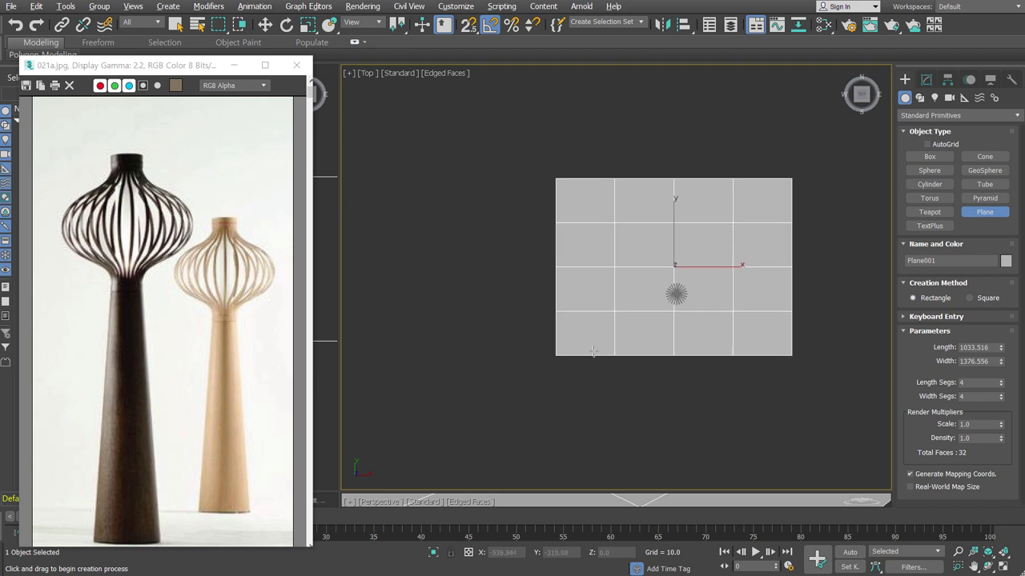
alt+middle_drag(592, 352, 801, 209)
key(w)
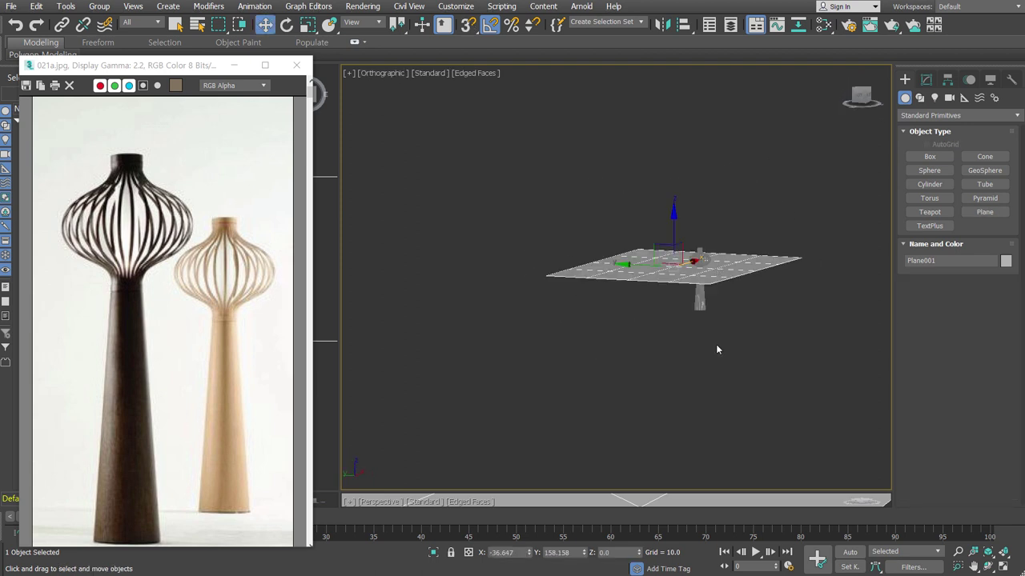
click(708, 325)
click(702, 302)
scroll(730, 268, up, 1)
scroll(737, 268, up, 3)
key(alt+a)
Align the lbox group's Z minimum to Plane001's Z minimum, with X and Y alignment off
click(750, 268)
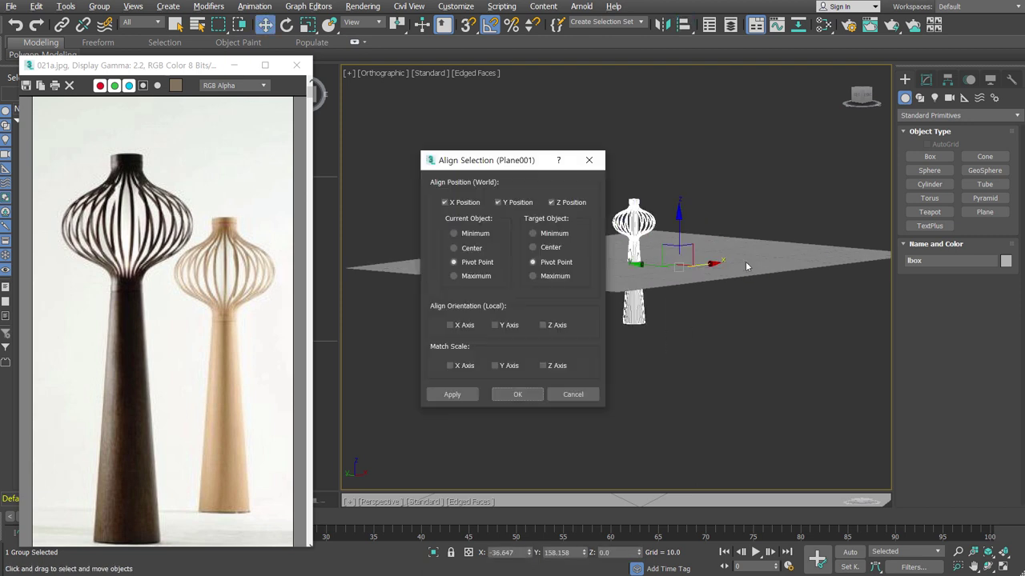
click(553, 276)
click(481, 233)
click(478, 204)
click(509, 204)
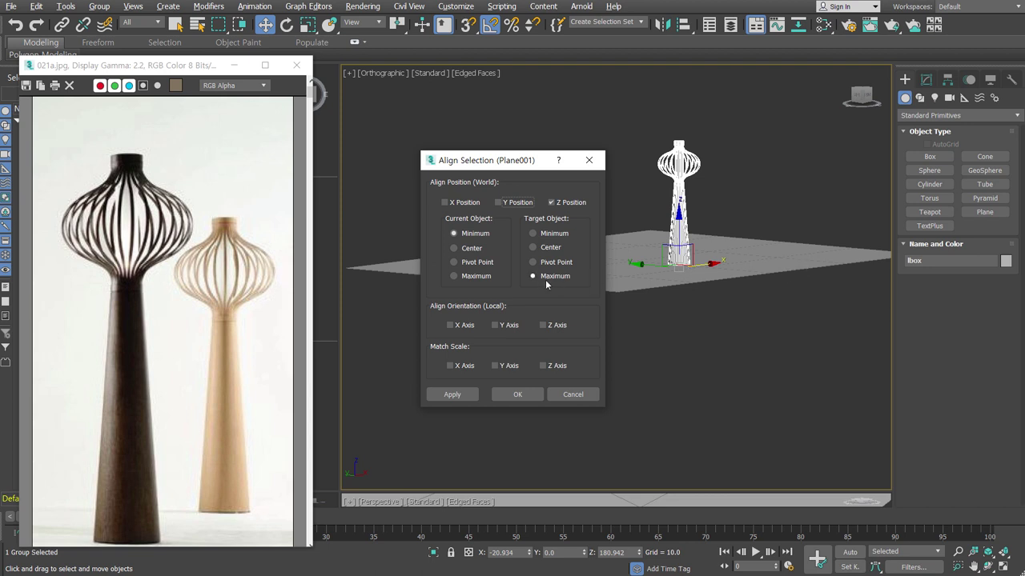
click(552, 238)
click(532, 395)
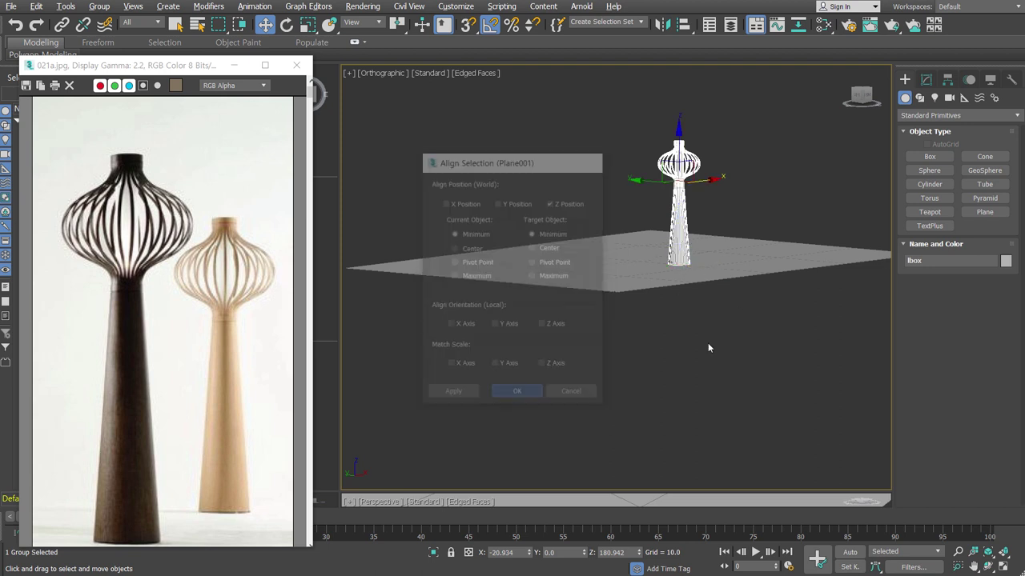
mouse_move(758, 334)
alt+middle_down()
mouse_move(747, 364)
mouse_move(739, 361)
alt+middle_up()
Convert the floor plane to an Editable Poly
click(739, 229)
mouse_move(739, 229)
alt+middle_down()
mouse_move(745, 320)
mouse_move(558, 320)
alt+middle_up()
click(558, 320)
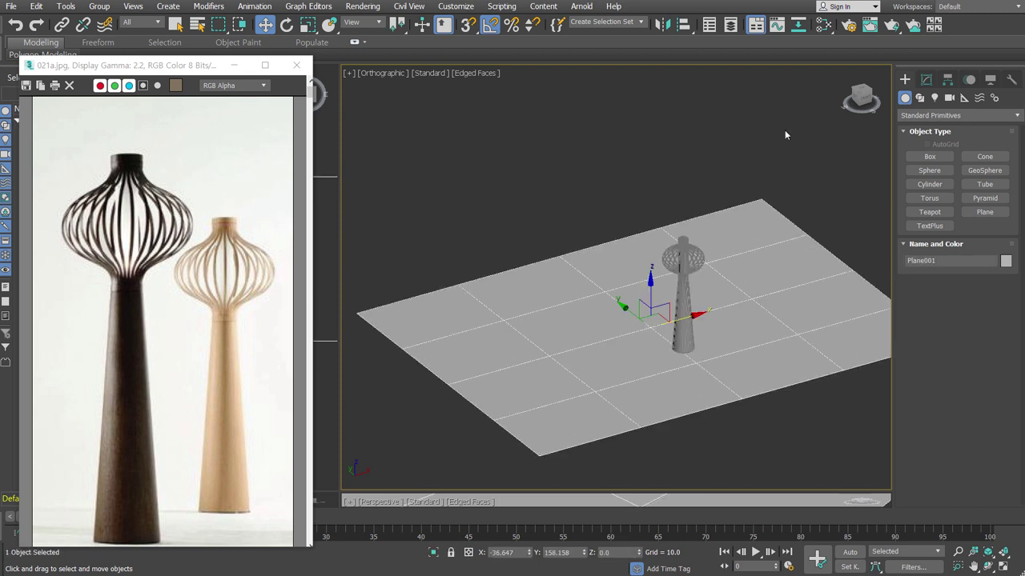
click(926, 80)
right_click(920, 133)
click(952, 376)
click(937, 249)
Extrude the plane's back border edges upward into a wall
double_click(694, 217)
mouse_move(604, 293)
alt+middle_down()
mouse_move(647, 297)
mouse_move(587, 304)
alt+middle_up()
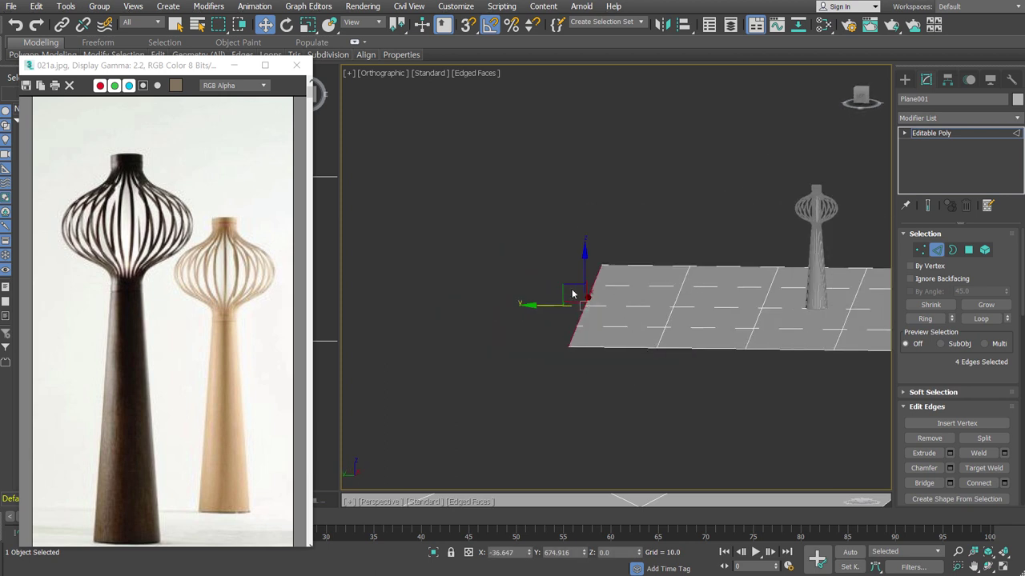
mouse_move(573, 294)
shift+mouse_down()
mouse_move(506, 231)
mouse_move(418, 80)
shift+mouse_up()
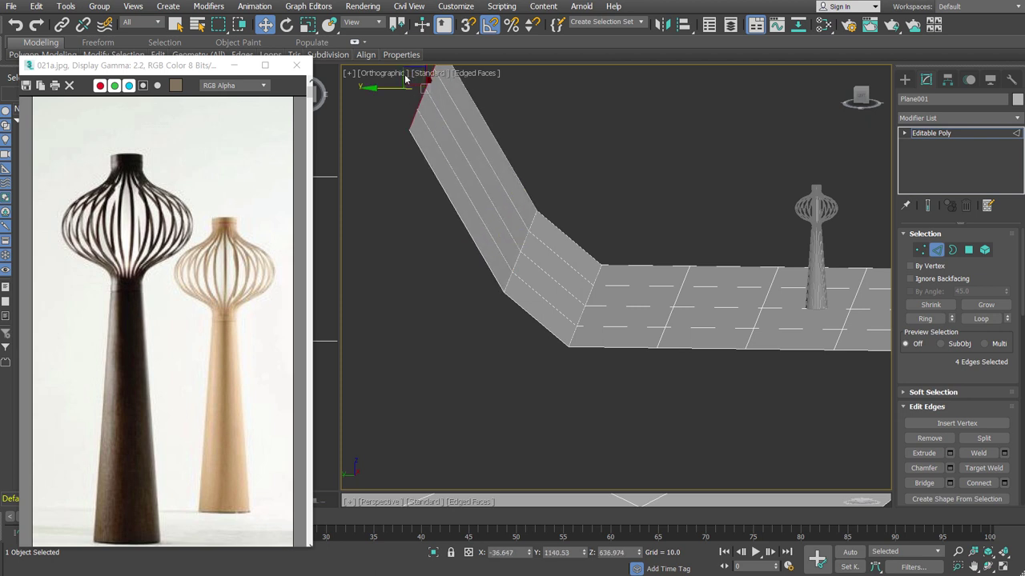
key(2)
Add TurboSmooth to the backdrop with 5 iterations
key(ctrl+t)
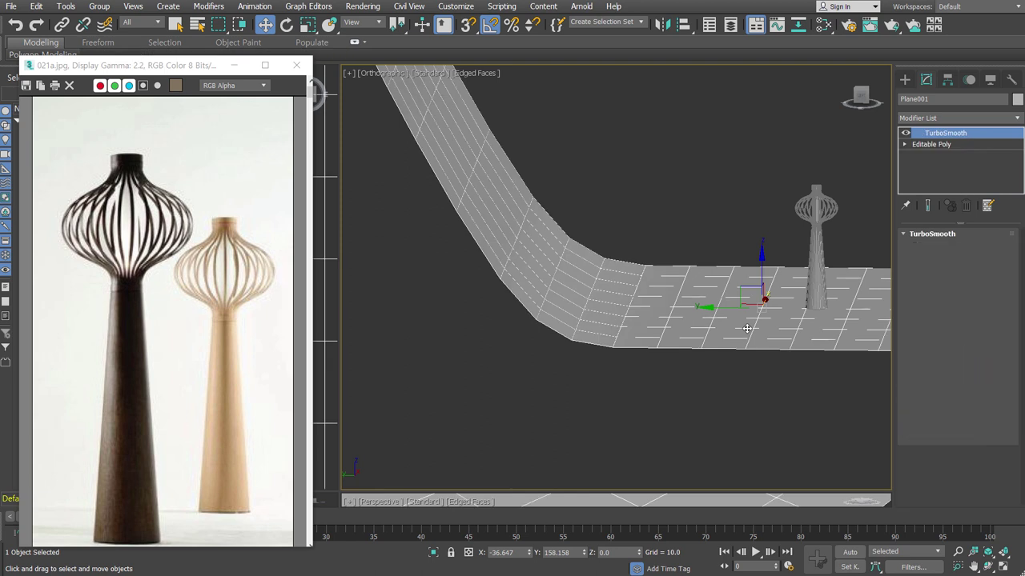
click(1002, 253)
click(1002, 253)
click(1001, 253)
click(1001, 253)
mouse_move(750, 371)
alt+middle_down()
mouse_move(682, 366)
mouse_move(670, 314)
alt+middle_up()
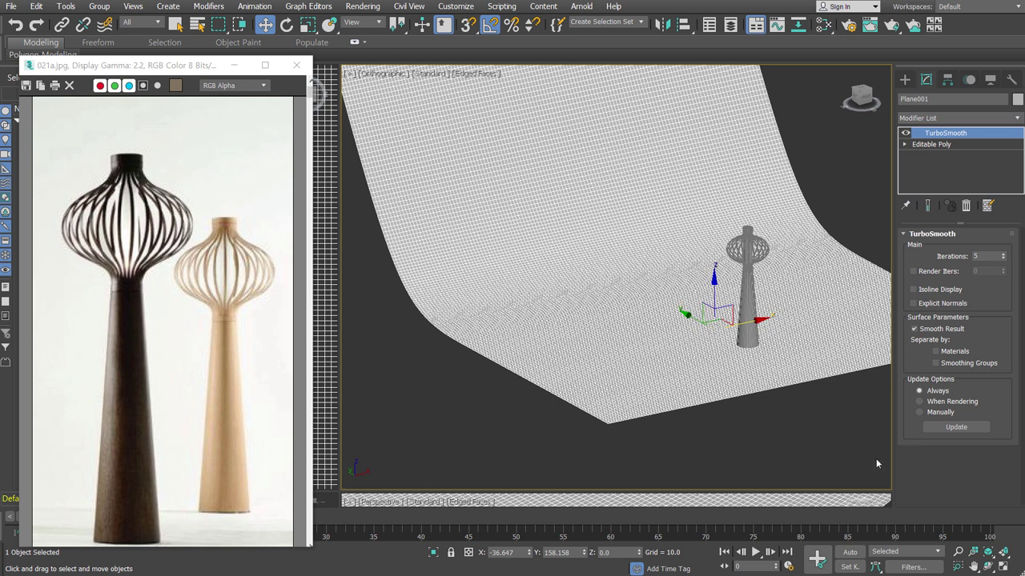
click(786, 391)
Select the lamp group and open the Slate Material Editor
alt+middle_drag(786, 391, 721, 406)
scroll(675, 290, up, 5)
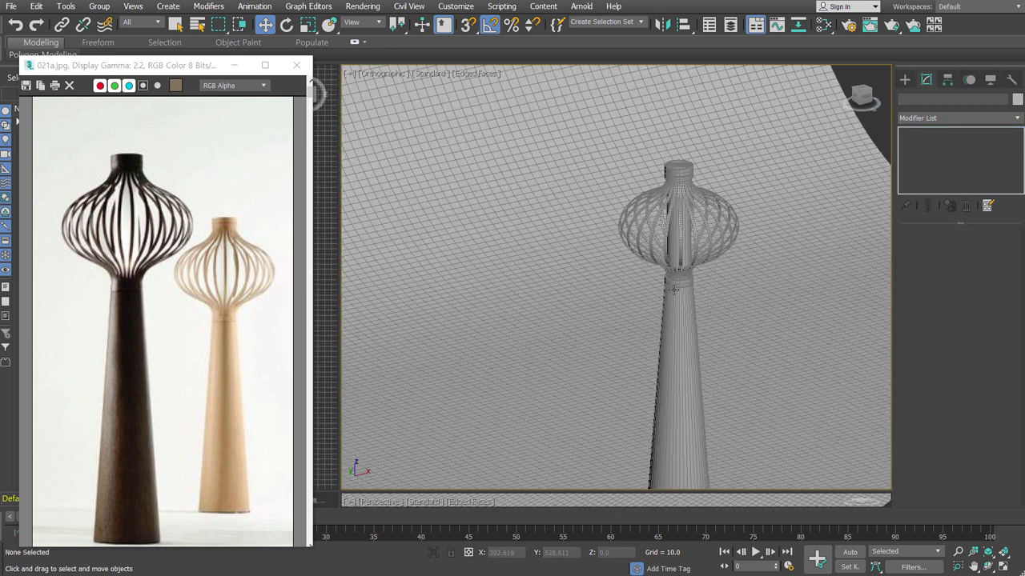
scroll(675, 289, up, 2)
click(689, 231)
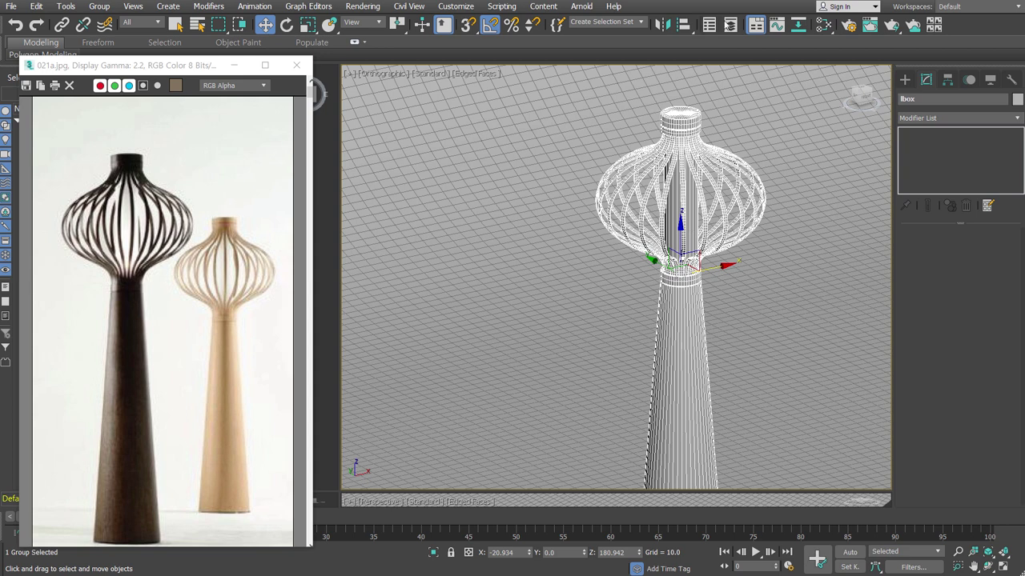
click(823, 27)
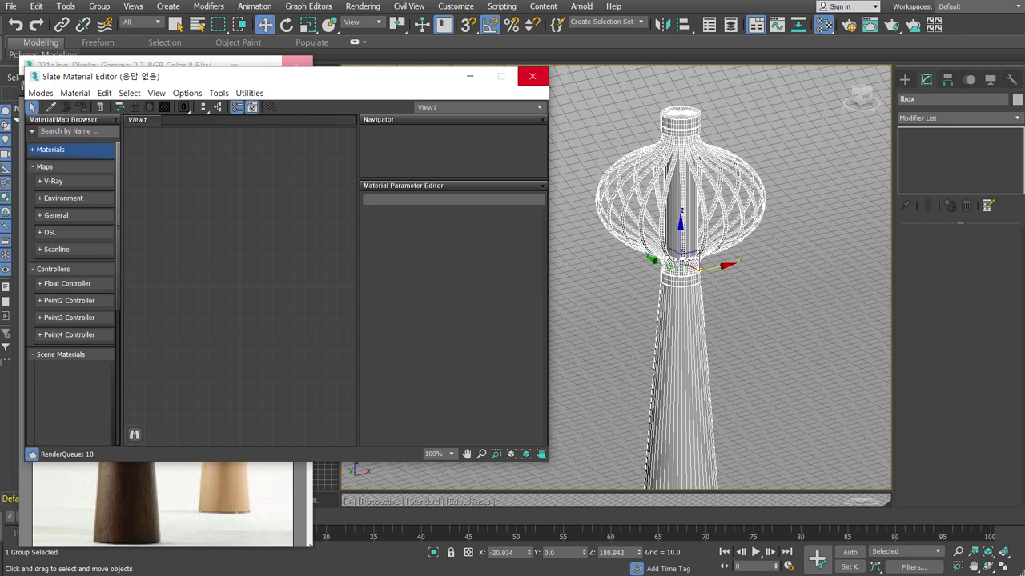
Add Multi/Sub-Object Material #55 and delete its four Standard sub-material nodes
drag(92, 264, 309, 249)
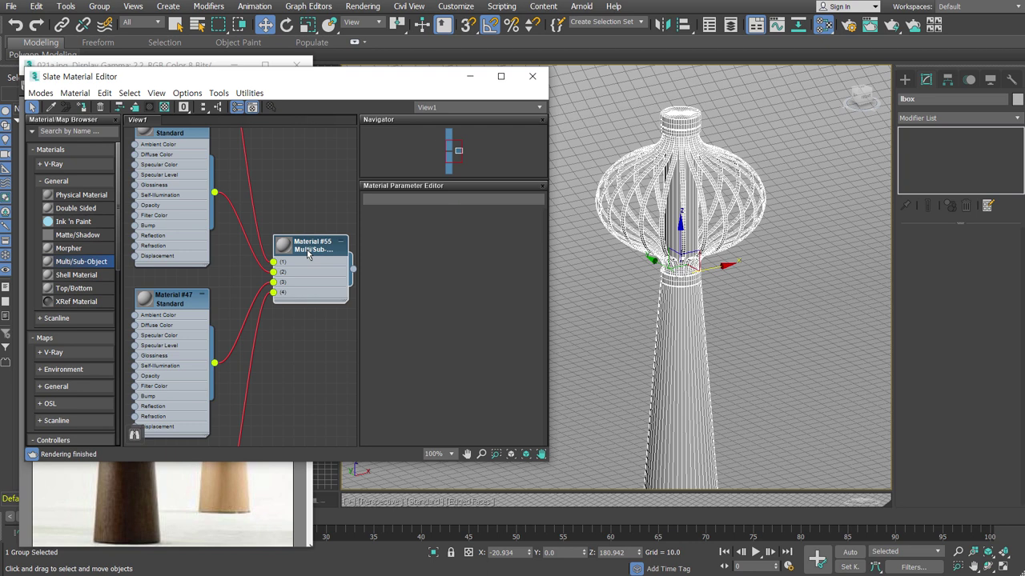
scroll(308, 253, down, 2)
scroll(307, 253, down, 2)
scroll(308, 253, down, 2)
scroll(307, 253, down, 2)
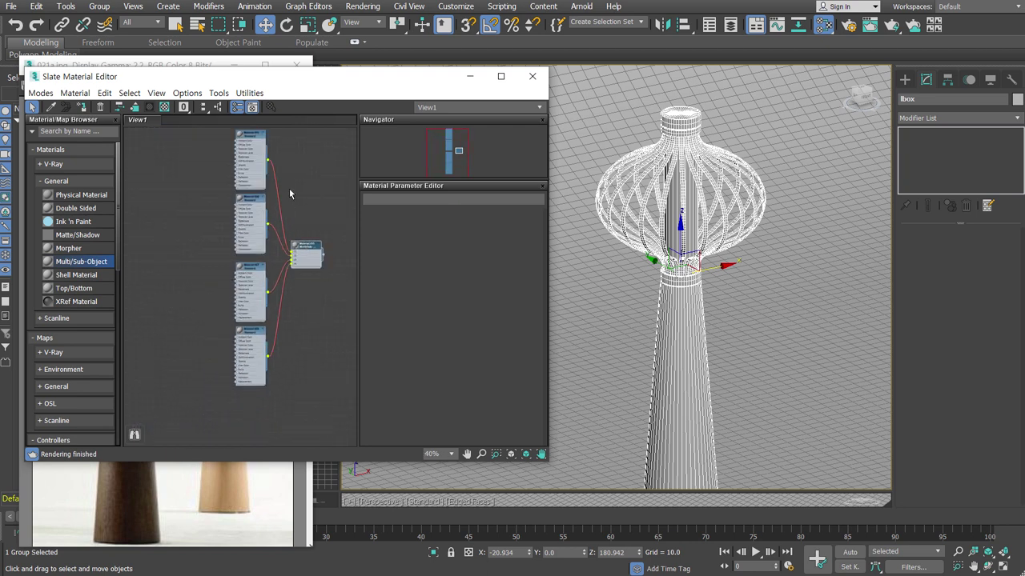
drag(285, 146, 224, 390)
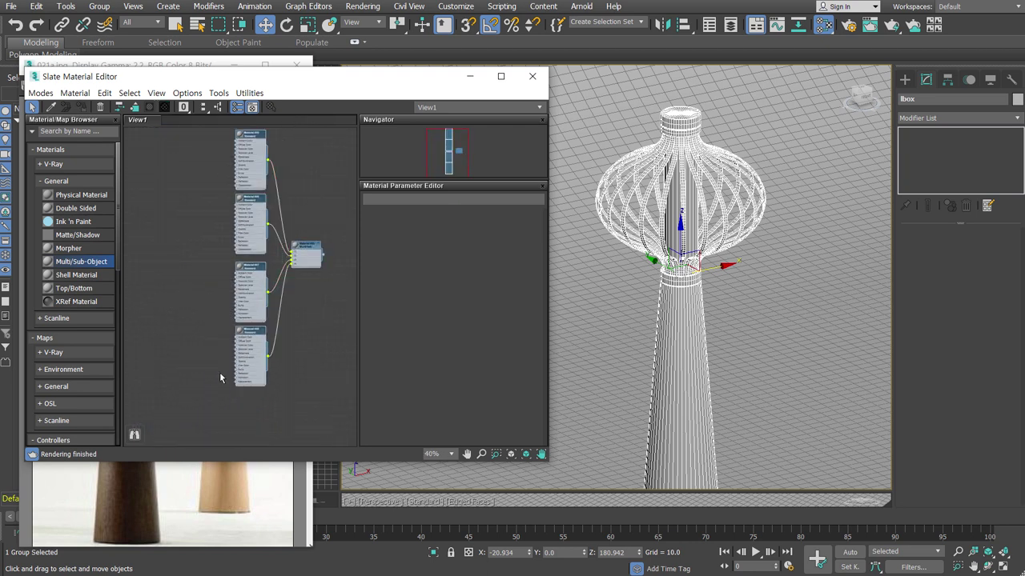
key(Delete)
scroll(312, 250, up, 3)
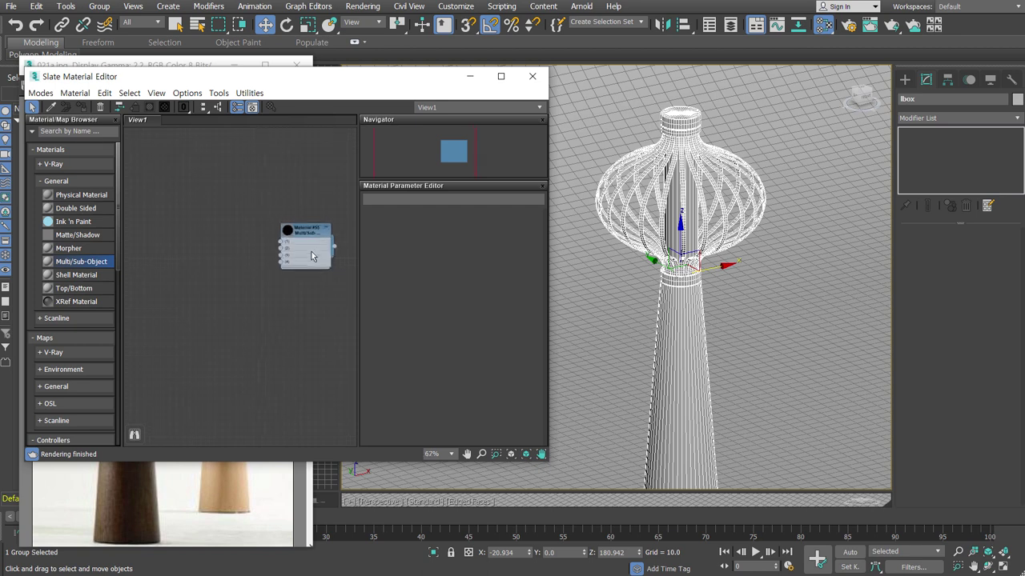
scroll(312, 250, up, 3)
Set Material #55 to 2 sub-materials named 'out' and 'lbox'
double_click(313, 251)
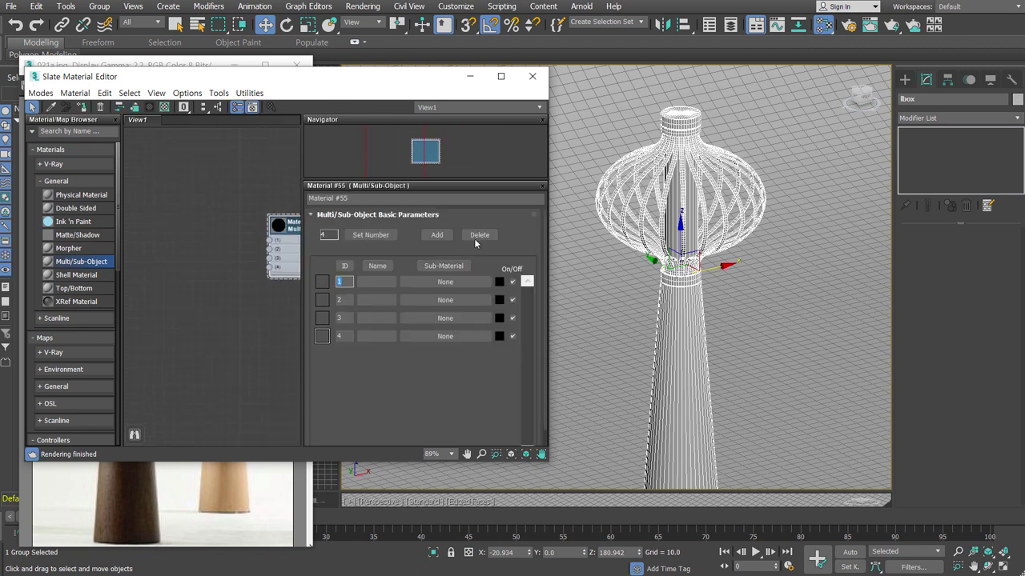
click(474, 237)
click(473, 237)
click(375, 282)
text(out)
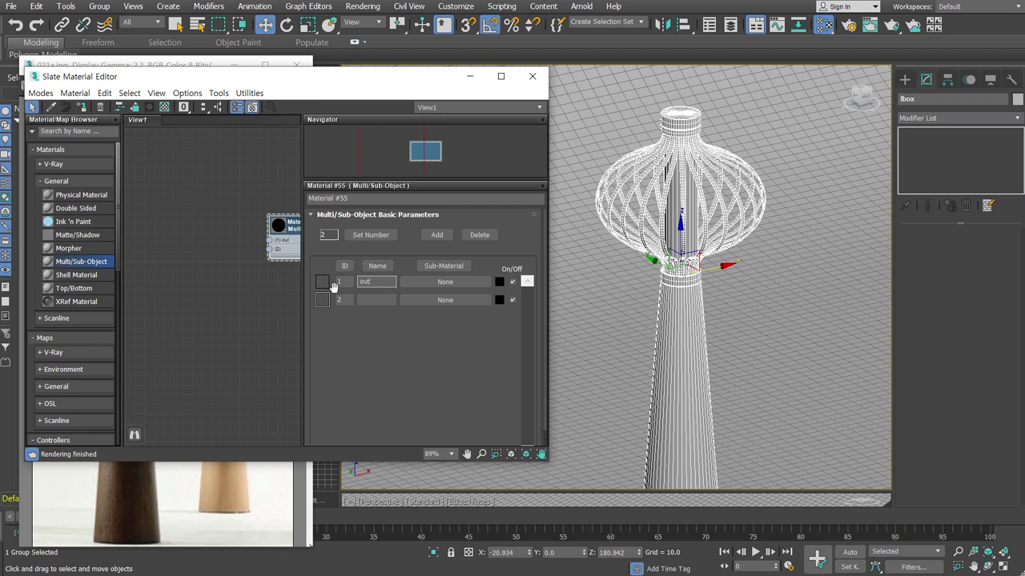
click(374, 299)
text(lbox)
click(203, 328)
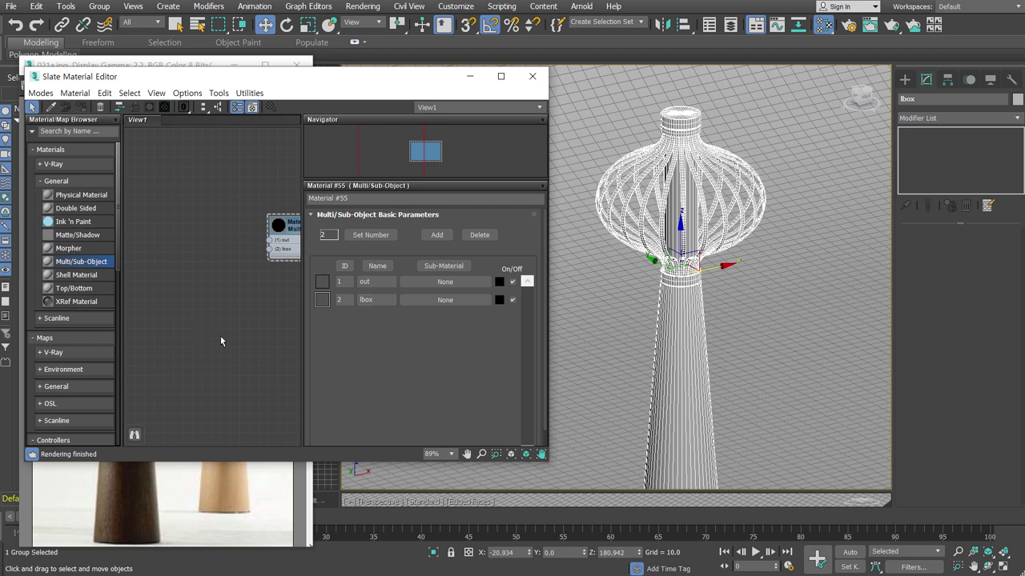
click(58, 181)
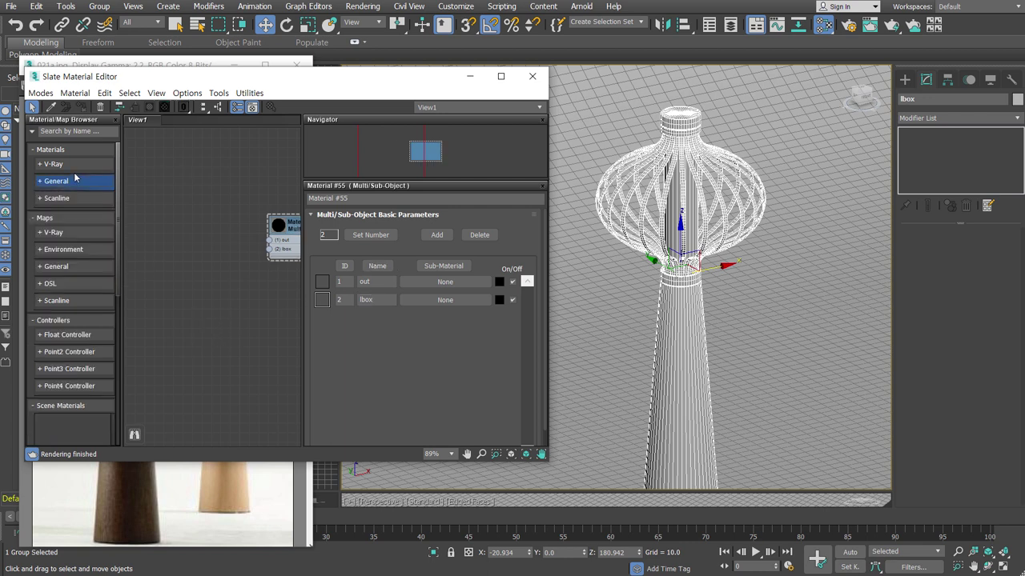
click(76, 164)
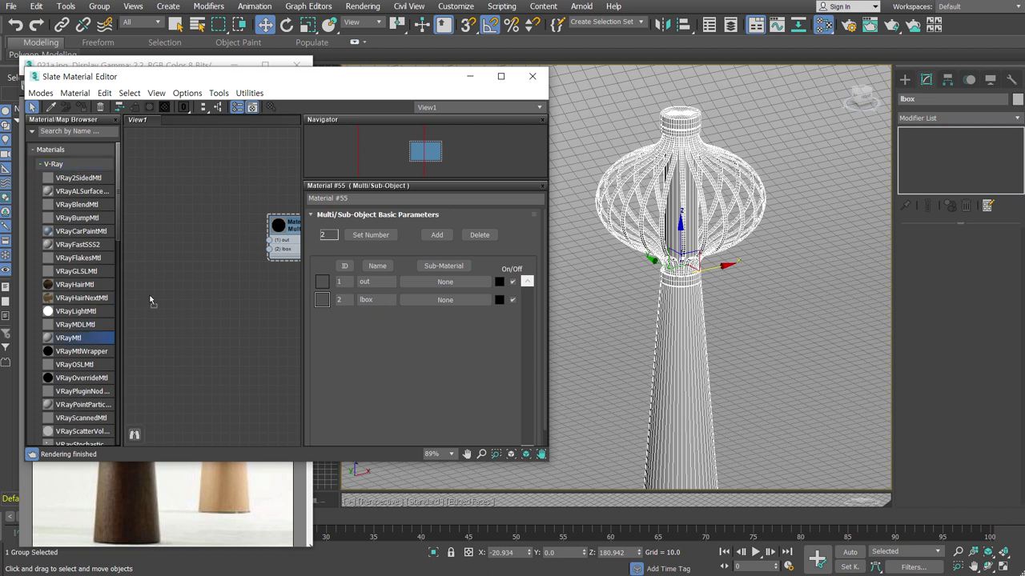
Add VRayMtl #56 and connect it to the 'out' sub-material slot
drag(80, 340, 220, 228)
right_click(230, 318)
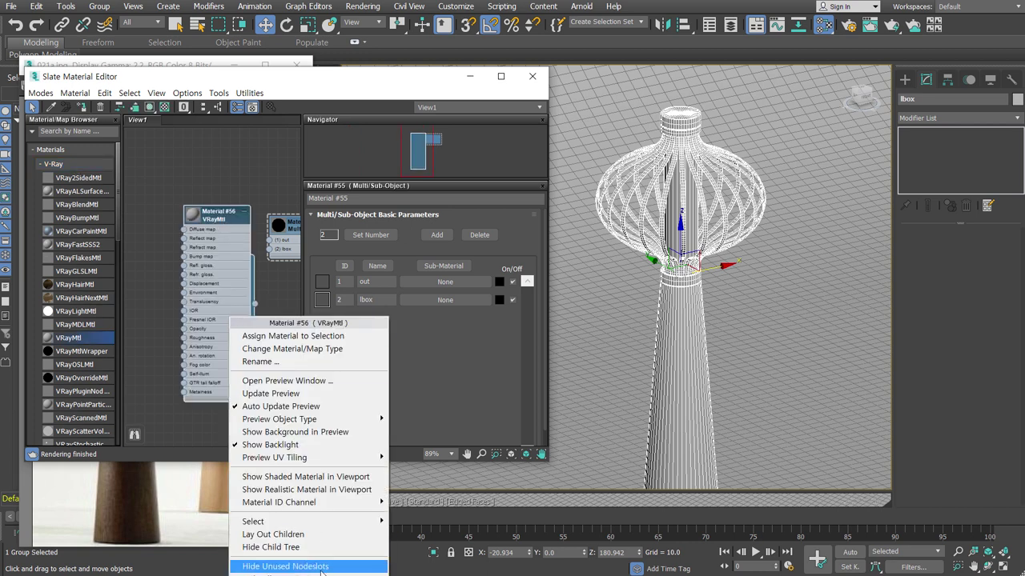
click(285, 566)
mouse_move(269, 240)
mouse_down()
mouse_move(254, 217)
mouse_move(268, 218)
mouse_up()
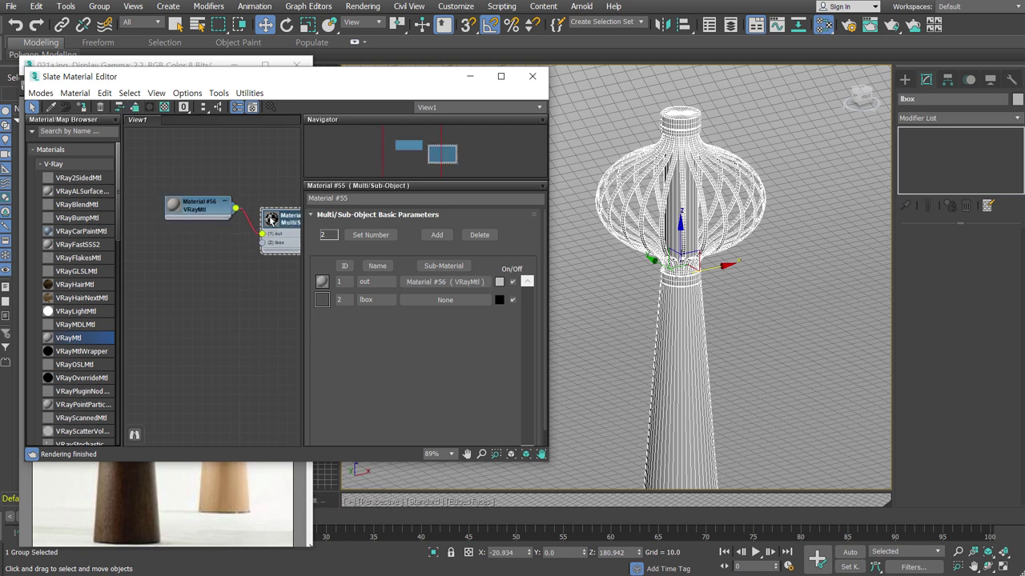
Connect a VRayLightMtl to the 'lbox' slot with colour multiplier 5.0
drag(75, 312, 205, 255)
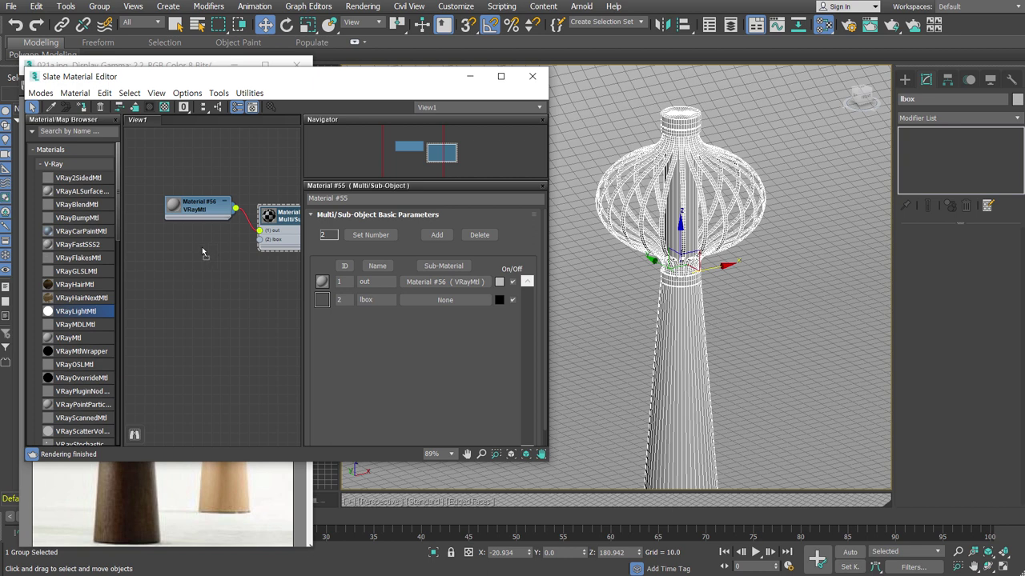
drag(236, 262, 258, 240)
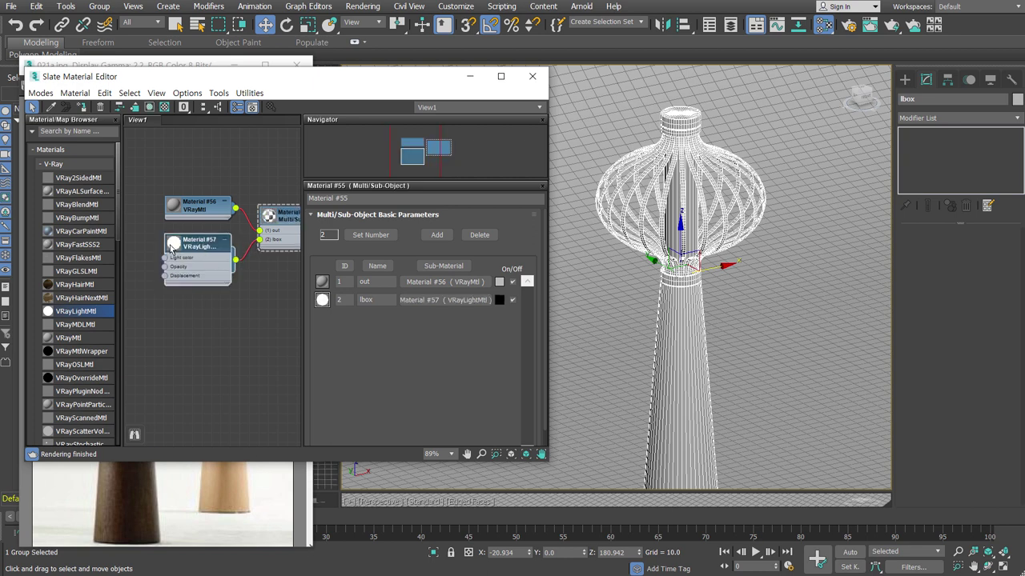
double_click(171, 246)
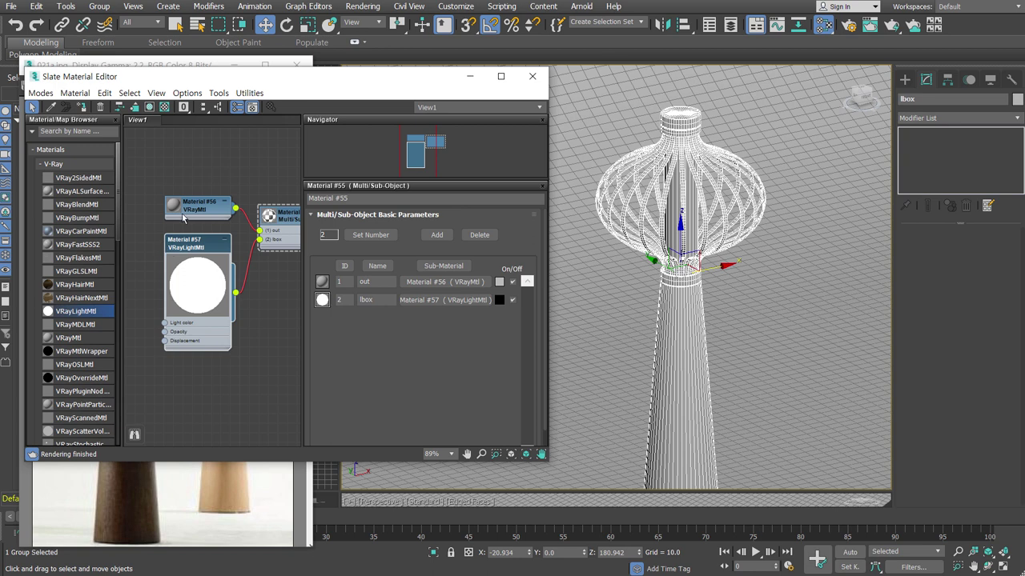
double_click(208, 247)
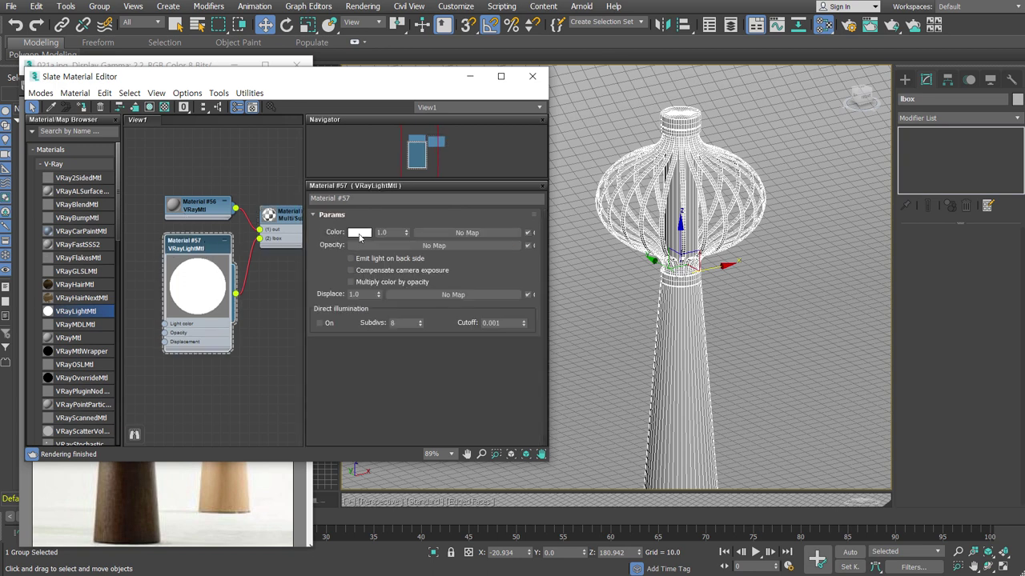
drag(390, 233, 338, 231)
text(5)
key(Return)
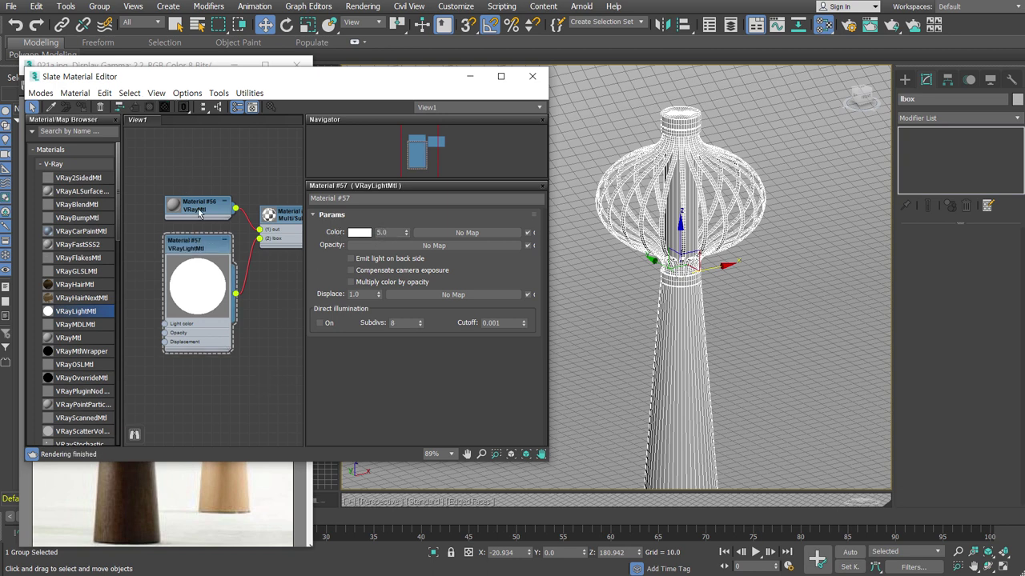
Set Material #56's diffuse colour to near-black RGB 10
double_click(200, 211)
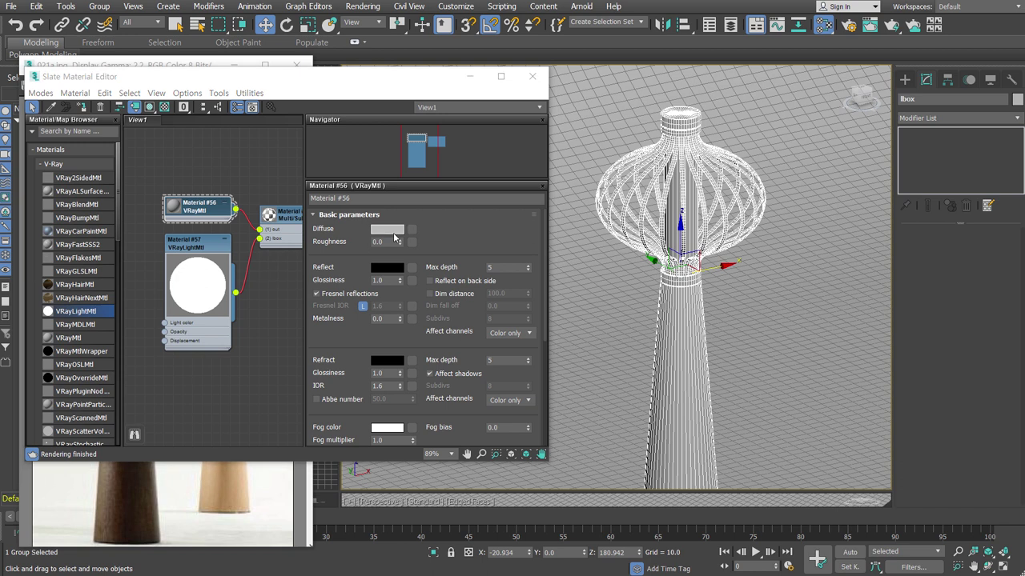
click(386, 229)
click(495, 278)
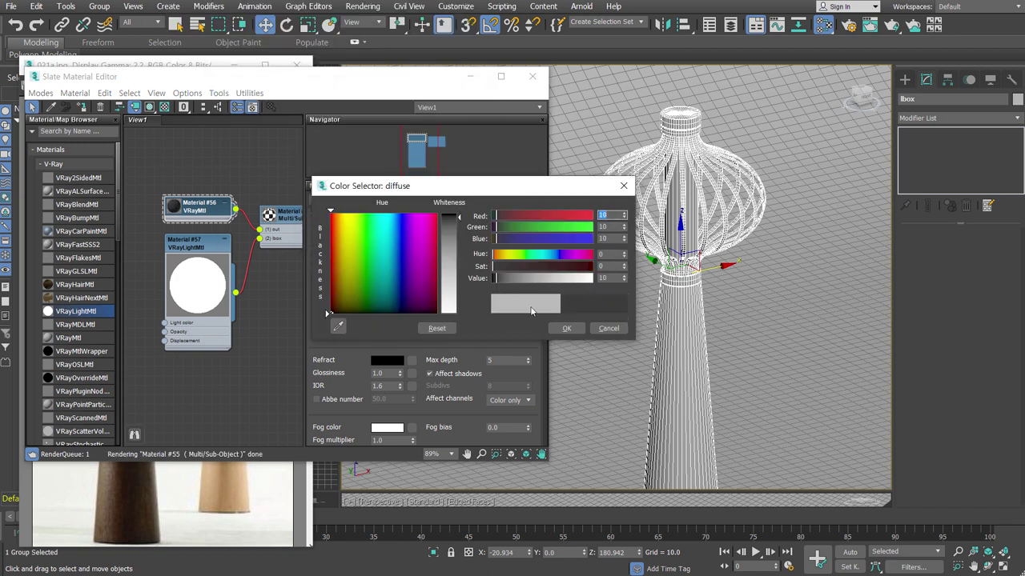
click(566, 329)
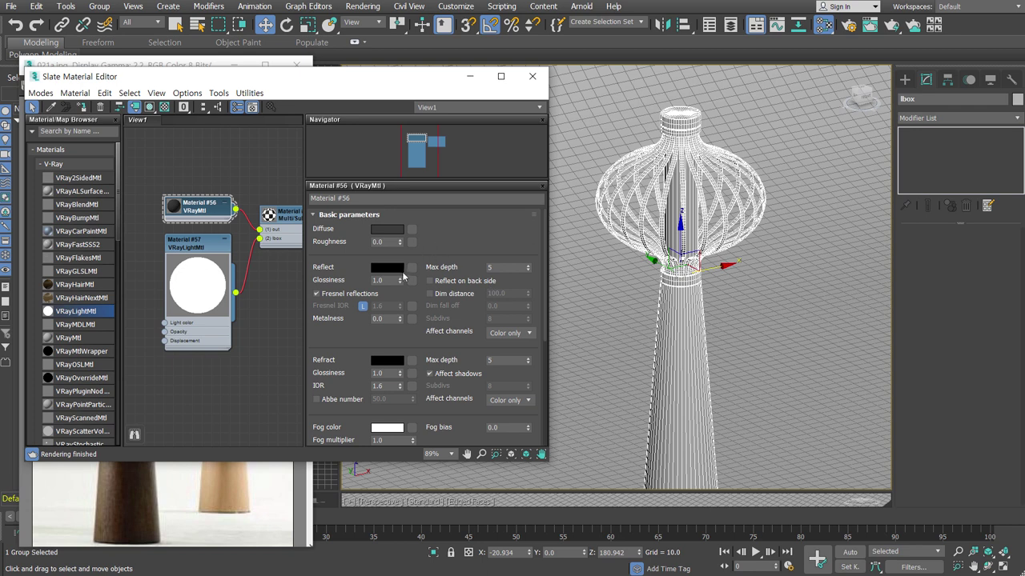
Set Material #56's reflection colour to white and show a preview background
click(386, 267)
click(448, 286)
drag(448, 286, 449, 215)
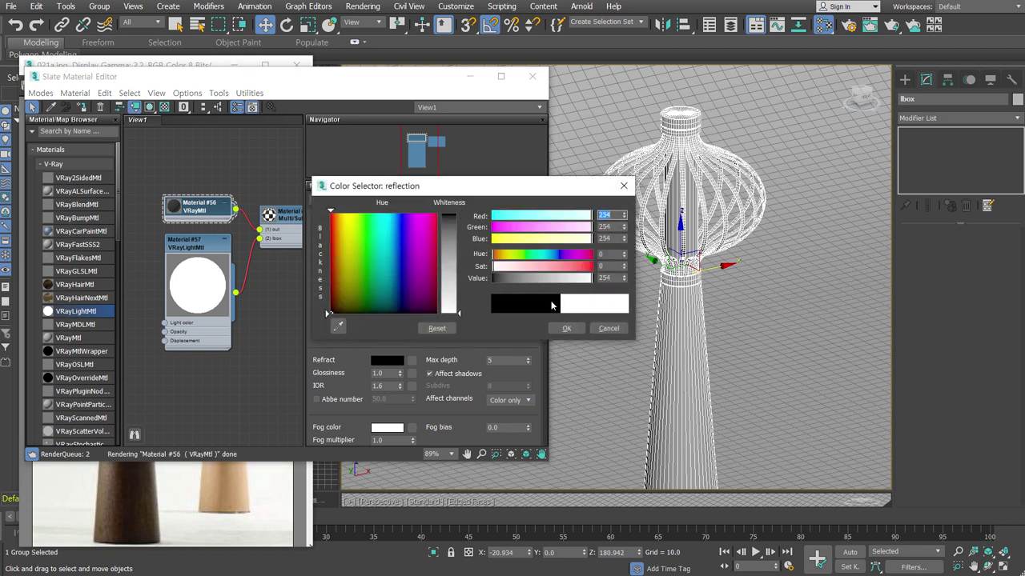
click(565, 328)
double_click(174, 211)
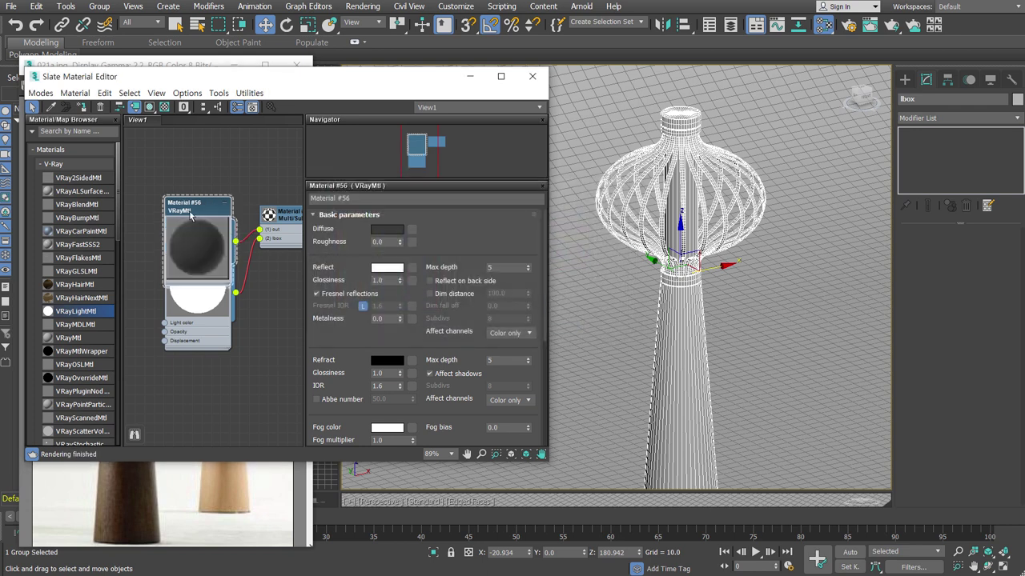
click(165, 108)
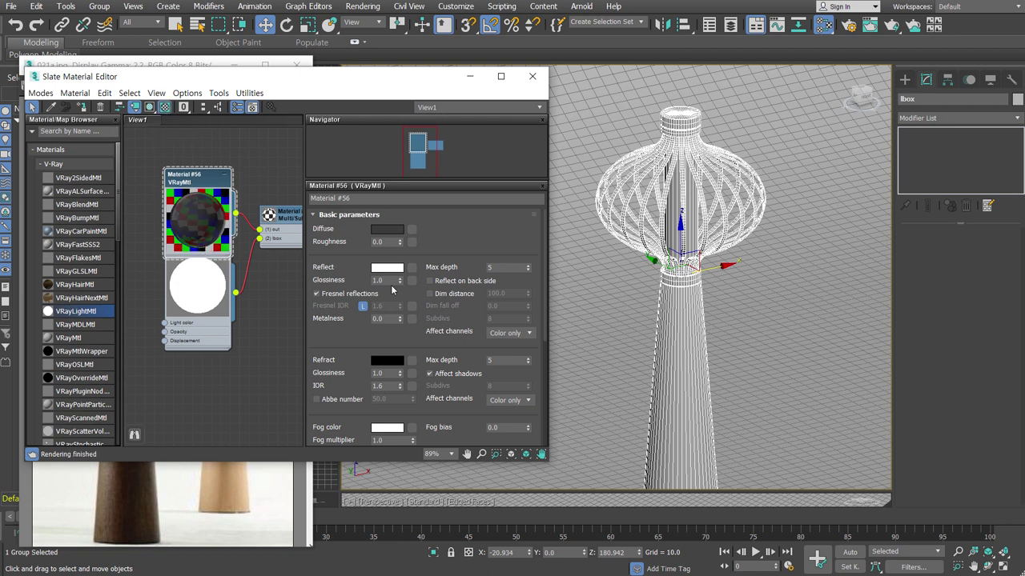
Give Material #56 reflection glossiness 0.8 and GTR tail falloff 1.5
double_click(392, 280)
key(Return)
drag(343, 351, 337, 262)
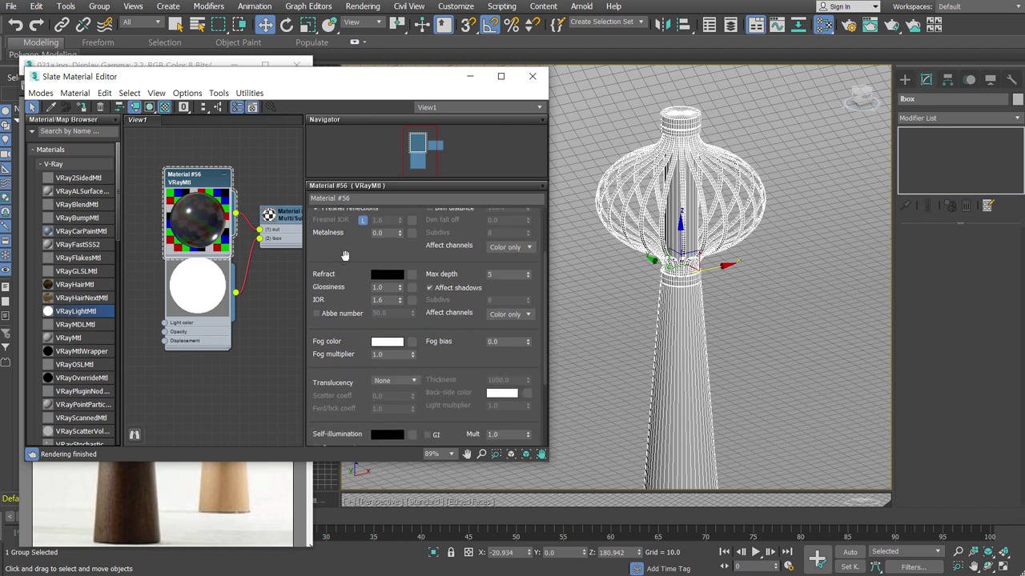
scroll(344, 256, down, 3)
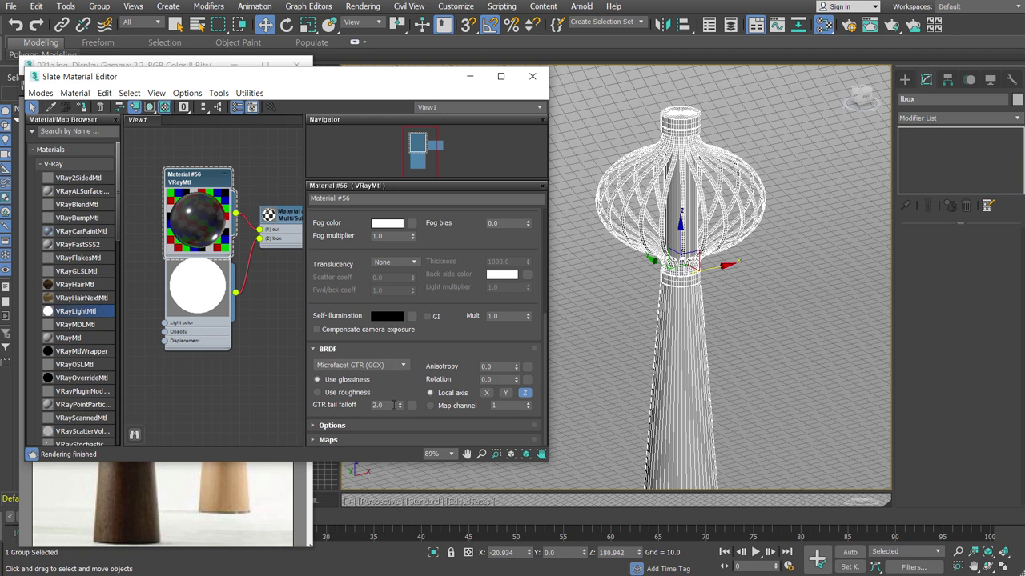
drag(393, 405, 354, 410)
key(Return)
text(1)
key(Return)
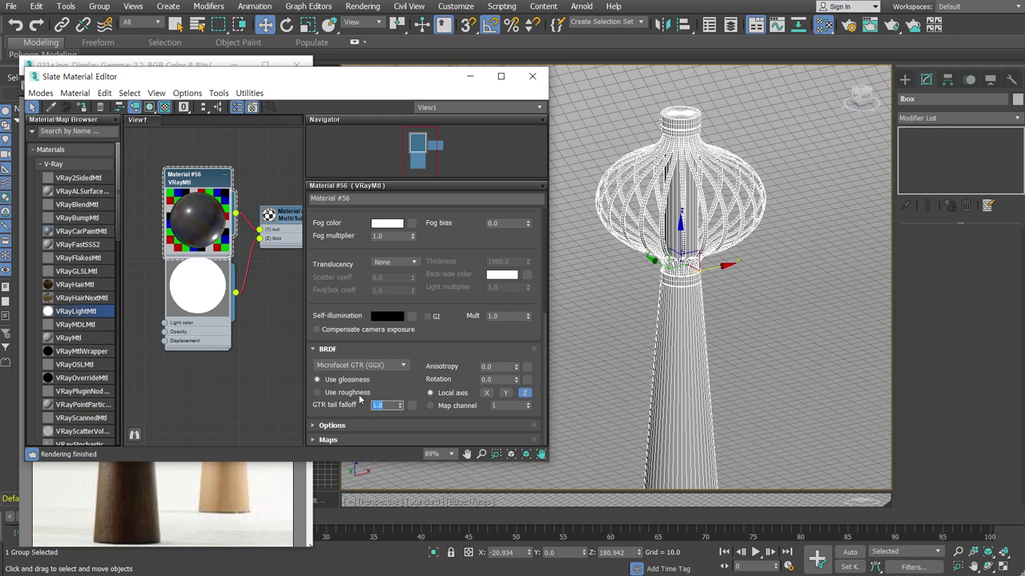
click(387, 404)
text(5)
key(Return)
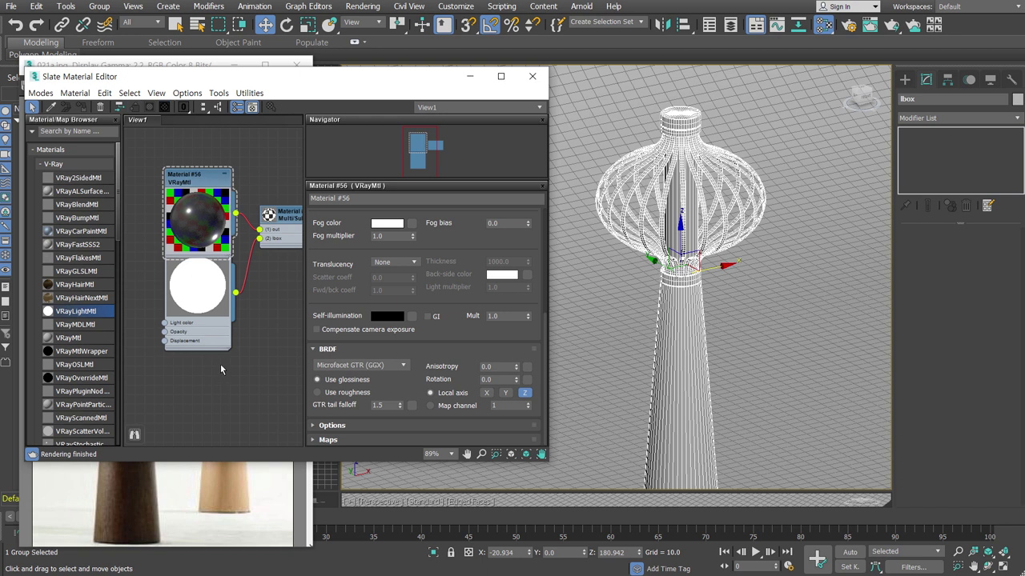
drag(186, 242, 186, 212)
Rename the multi-material to lbox and assign it to the lamp group
double_click(276, 218)
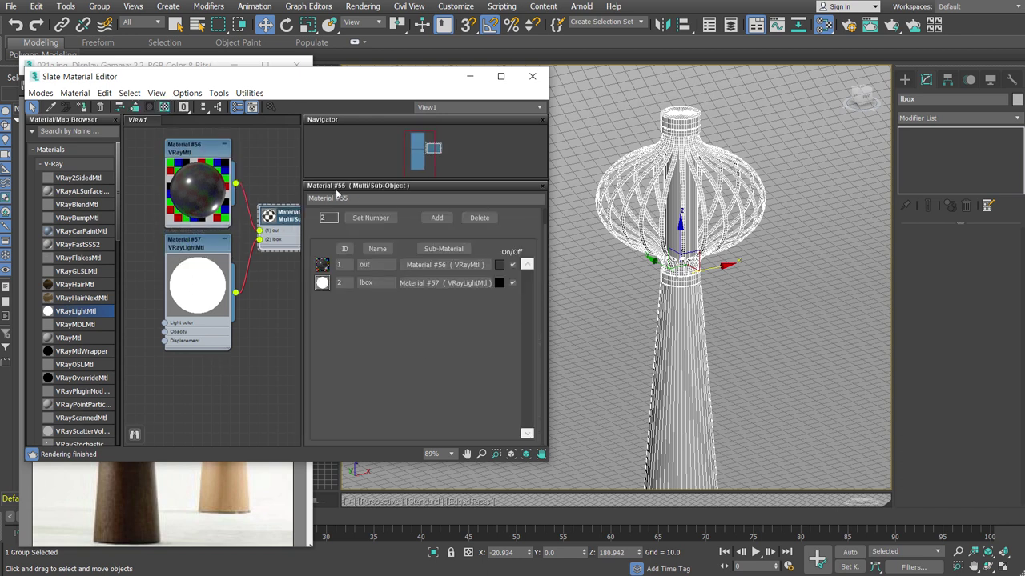
click(385, 200)
key(BackSpace)
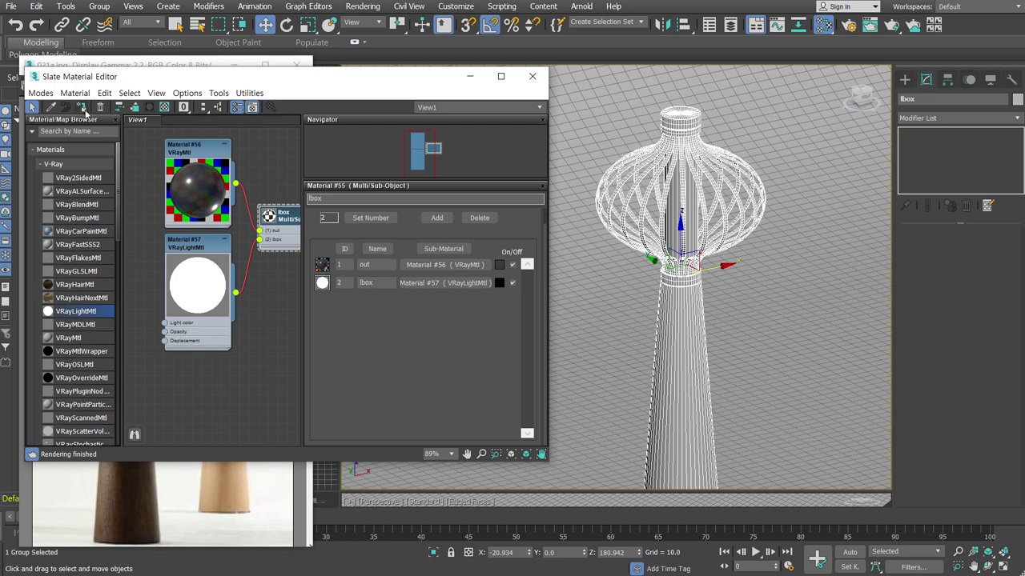
click(83, 108)
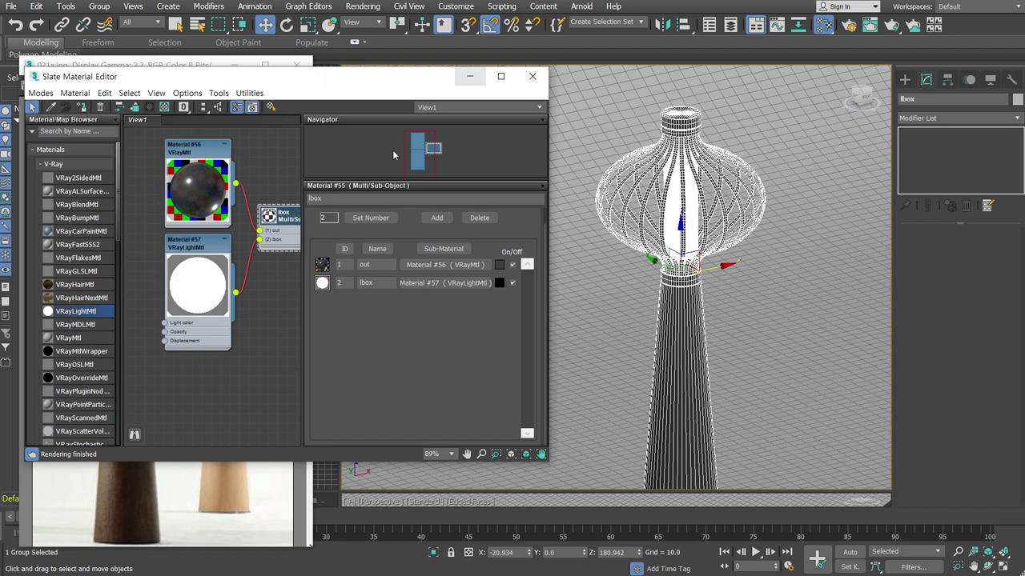
Create VRayMtl Material #58 with a light grey diffuse of 193
middle_drag(211, 400, 169, 261)
mouse_move(80, 337)
mouse_down()
mouse_move(275, 299)
mouse_move(232, 261)
mouse_up()
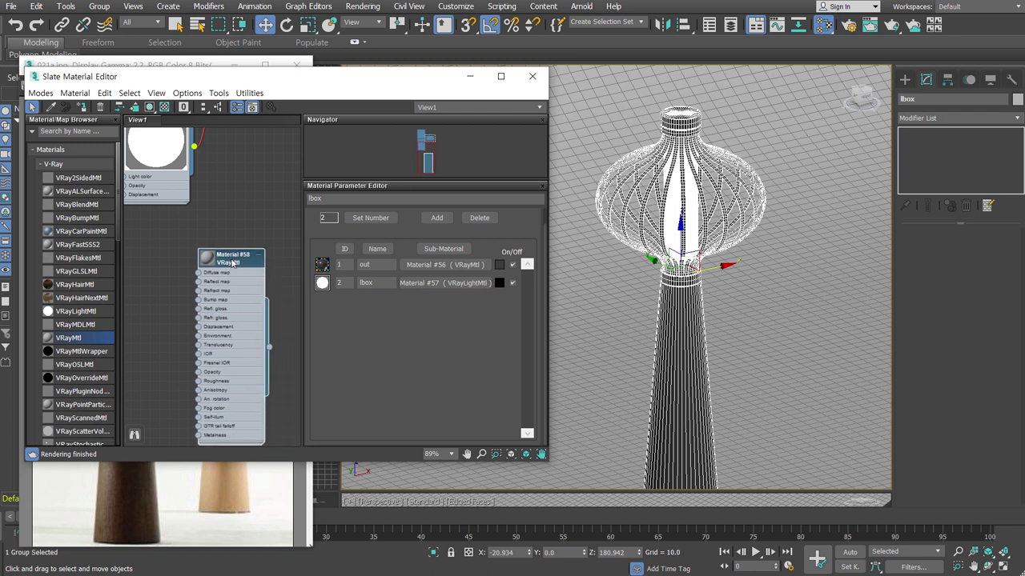
double_click(233, 262)
click(394, 240)
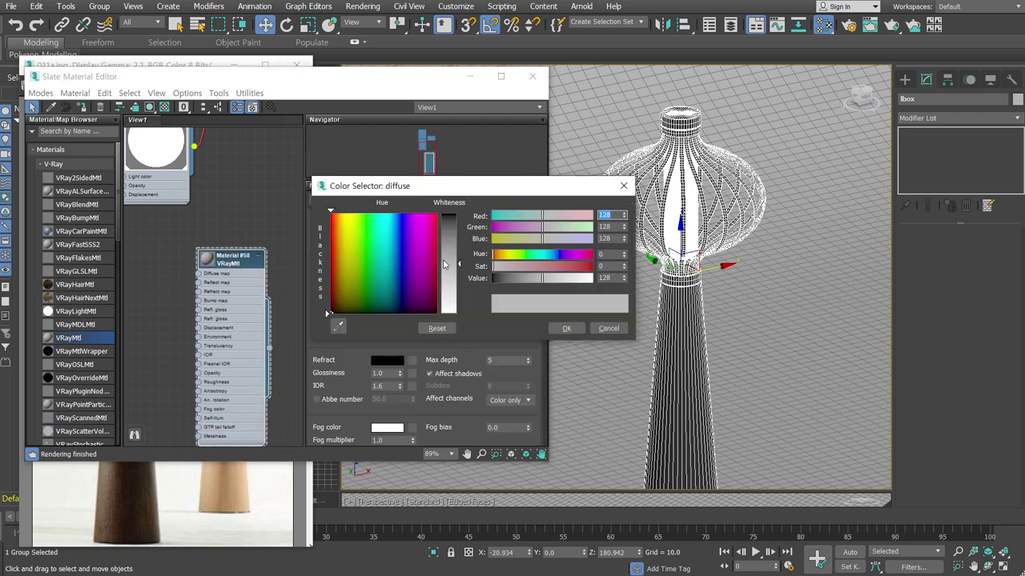
text(193)
key(Return)
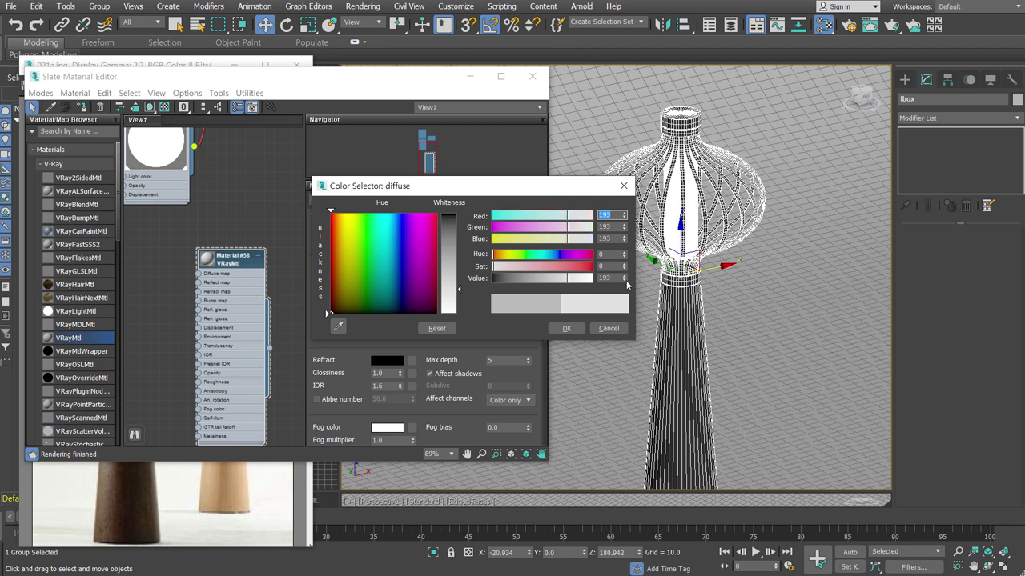
click(565, 328)
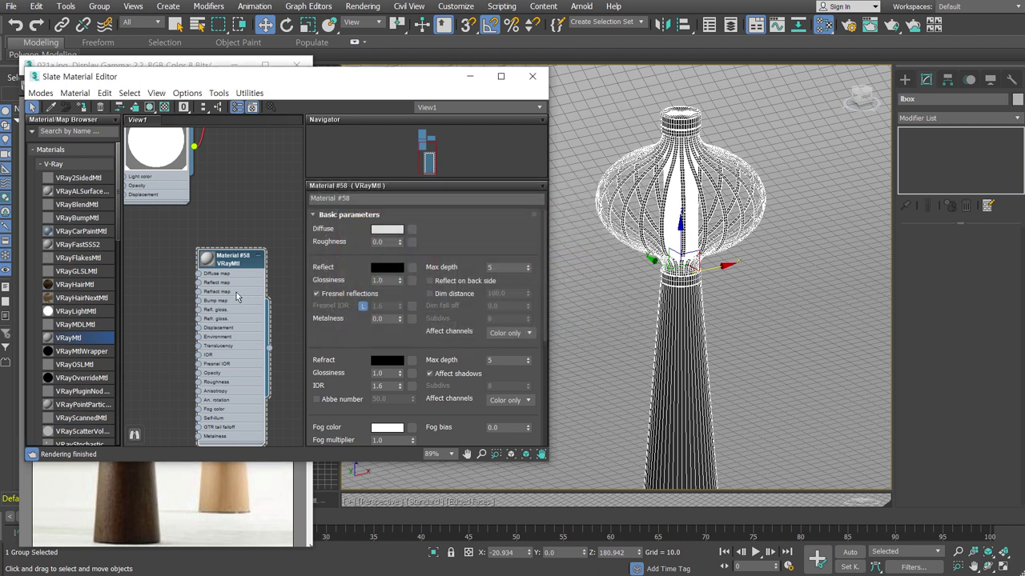
click(82, 107)
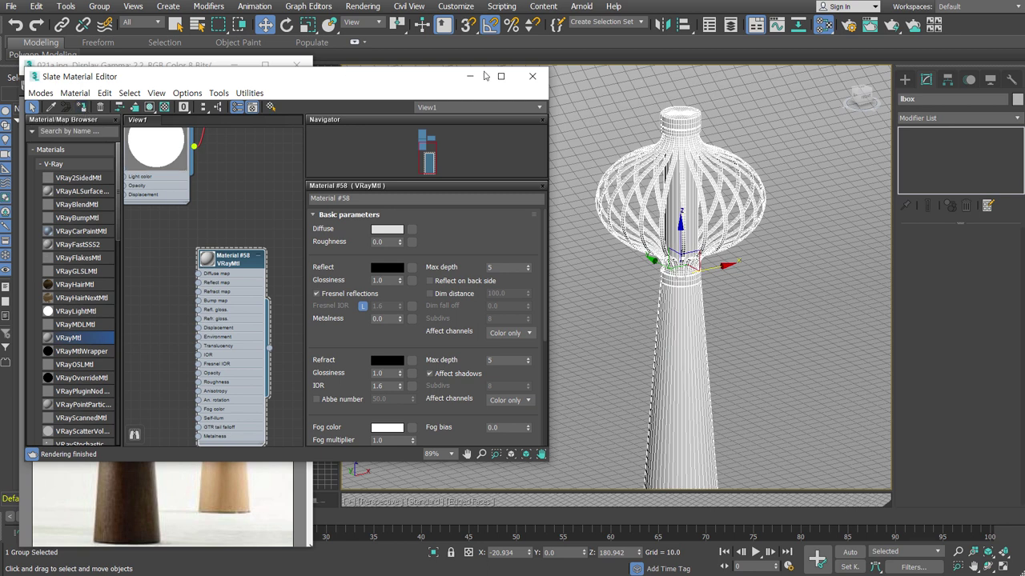
Assign Material #58 to Plane001 and minimize the material editor
click(622, 287)
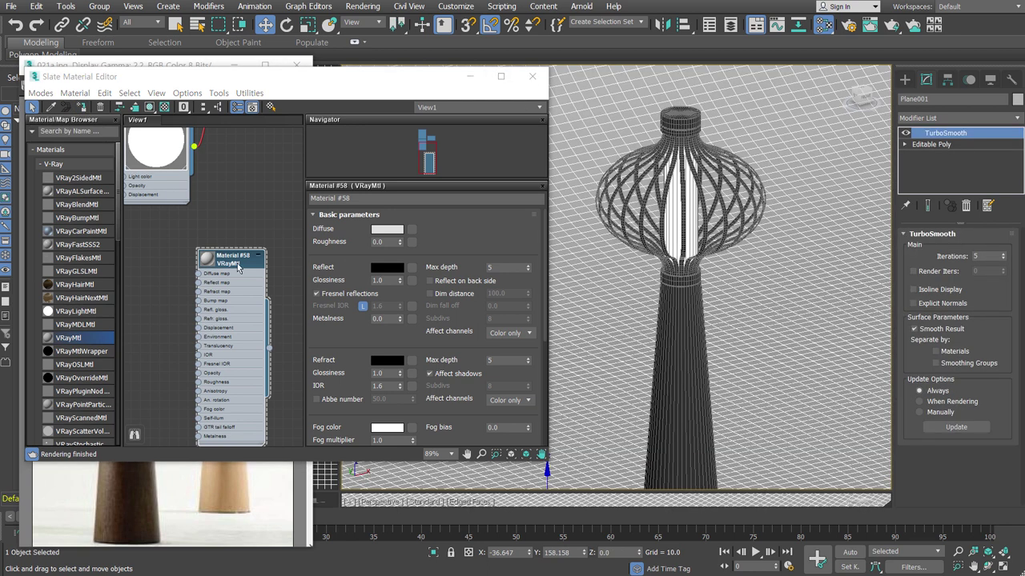
click(80, 108)
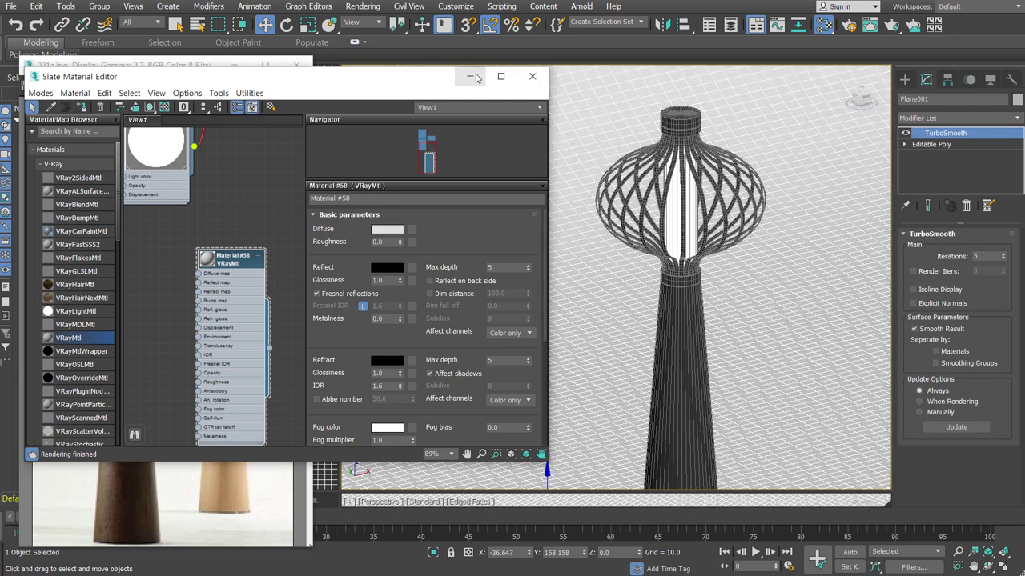
click(472, 77)
click(298, 65)
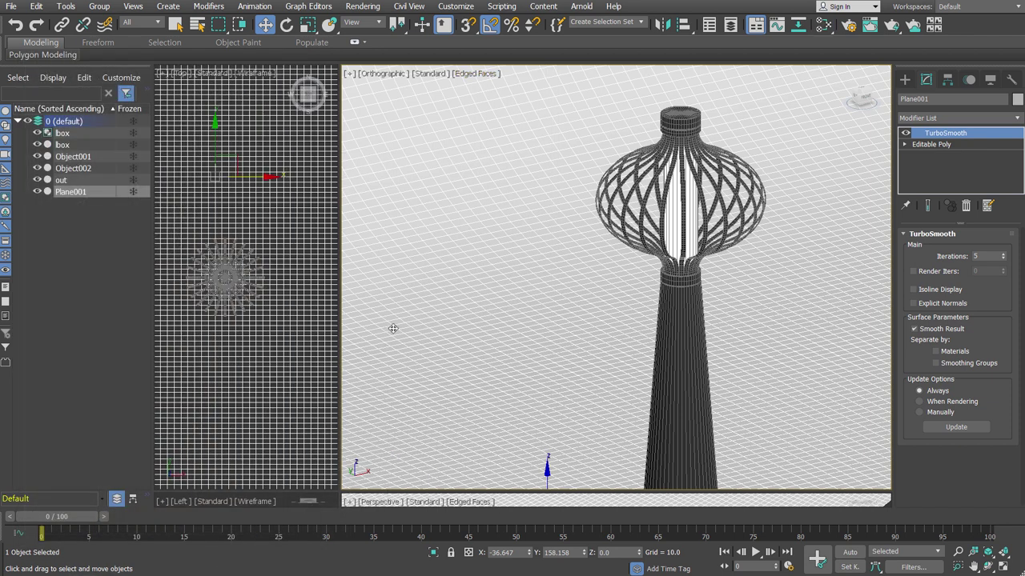
Draw a VRayLight plane light beside the lamp in the Left view
scroll(393, 329, down, 5)
scroll(424, 288, down, 5)
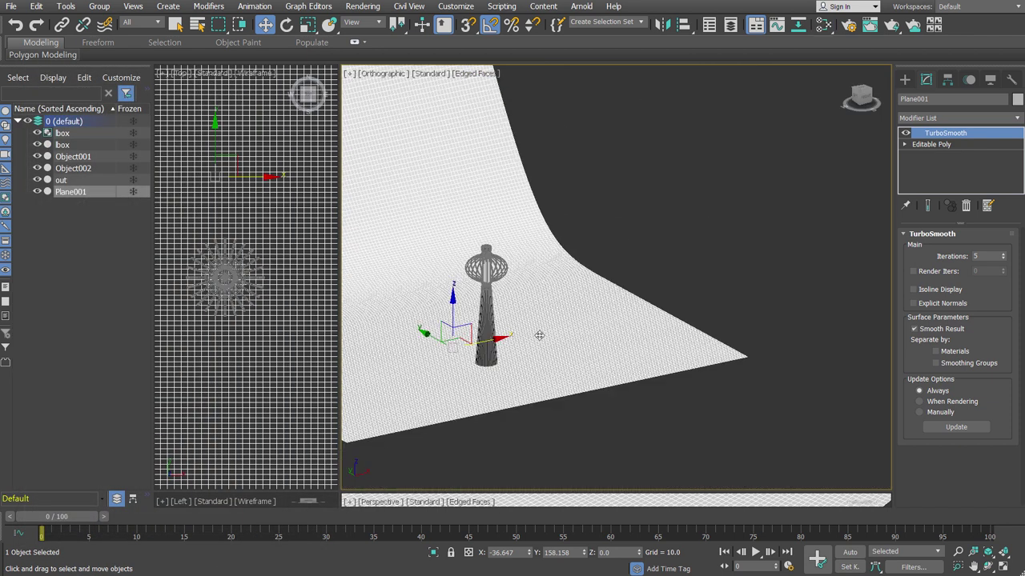
key(l)
scroll(575, 365, down, 3)
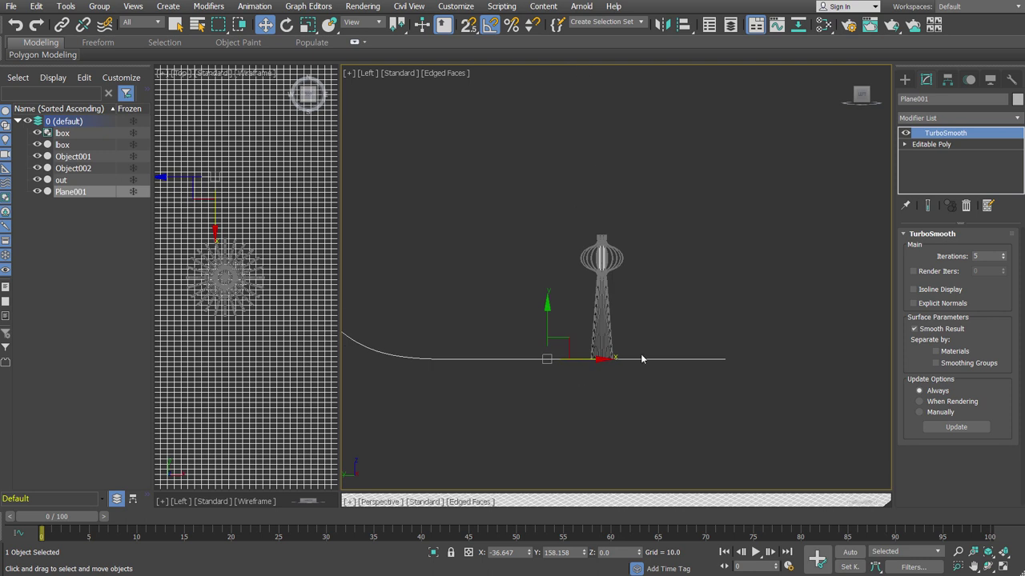
click(904, 81)
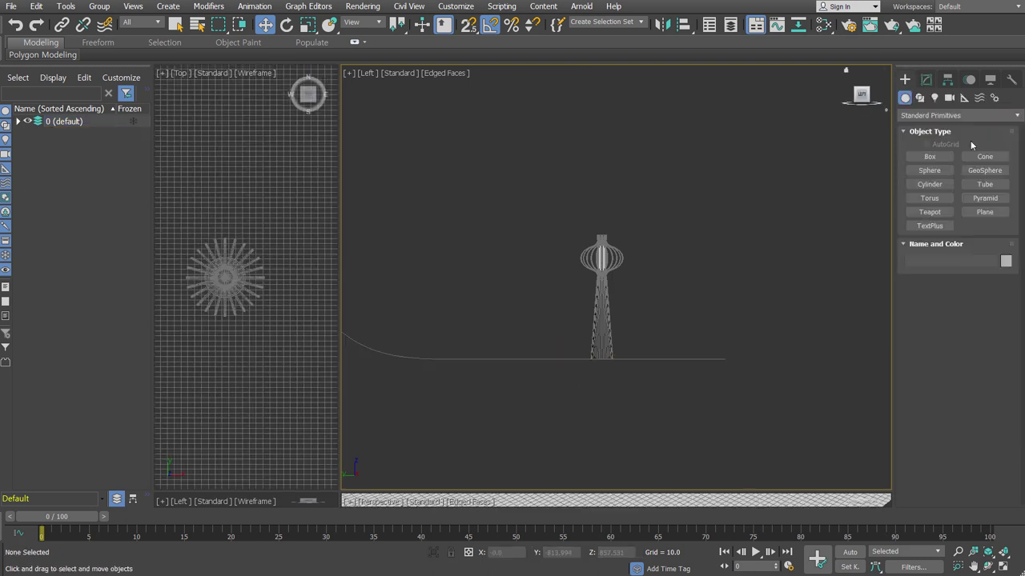
click(919, 98)
click(934, 97)
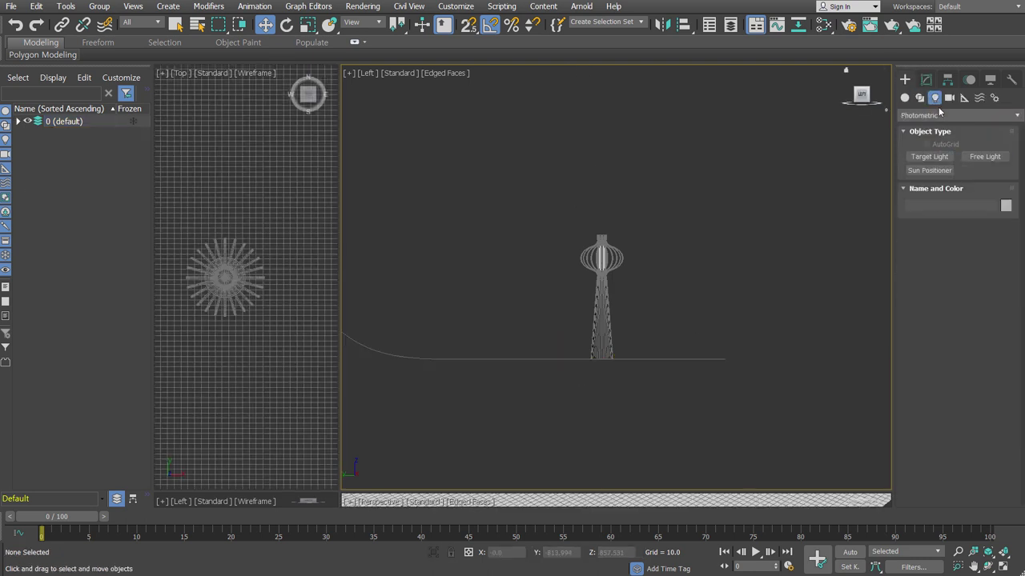
click(943, 117)
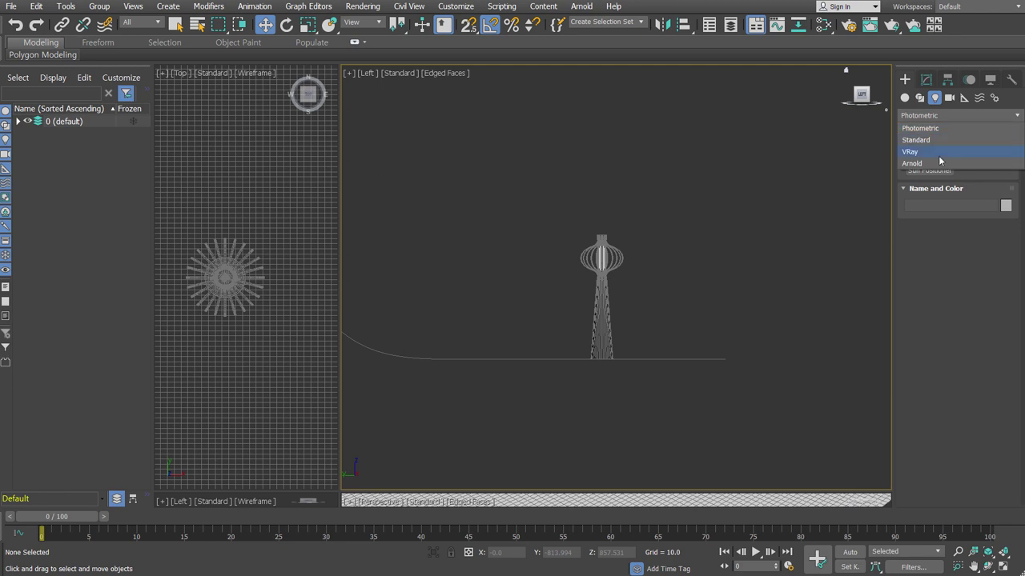
click(938, 152)
click(929, 156)
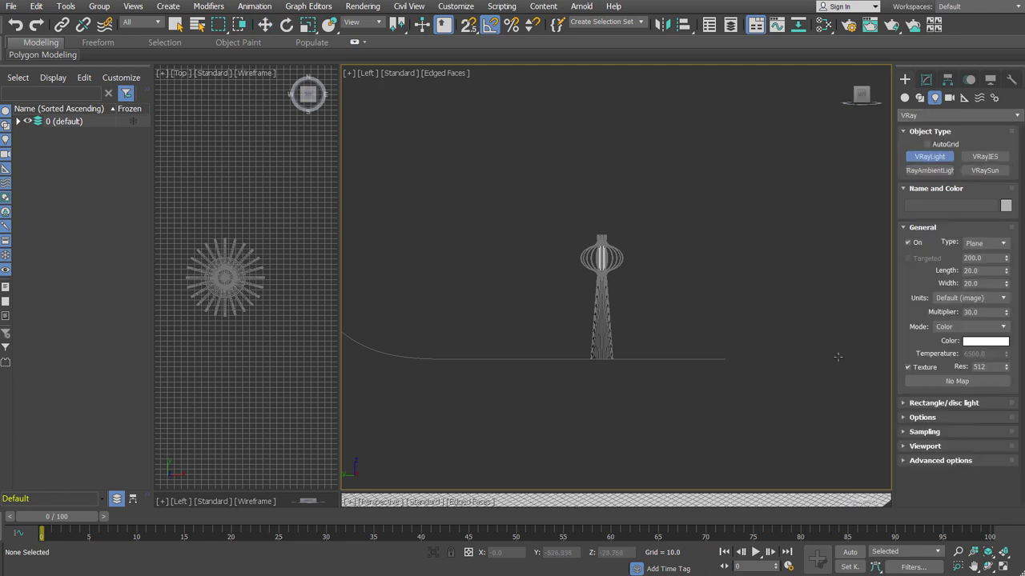
drag(608, 249, 708, 370)
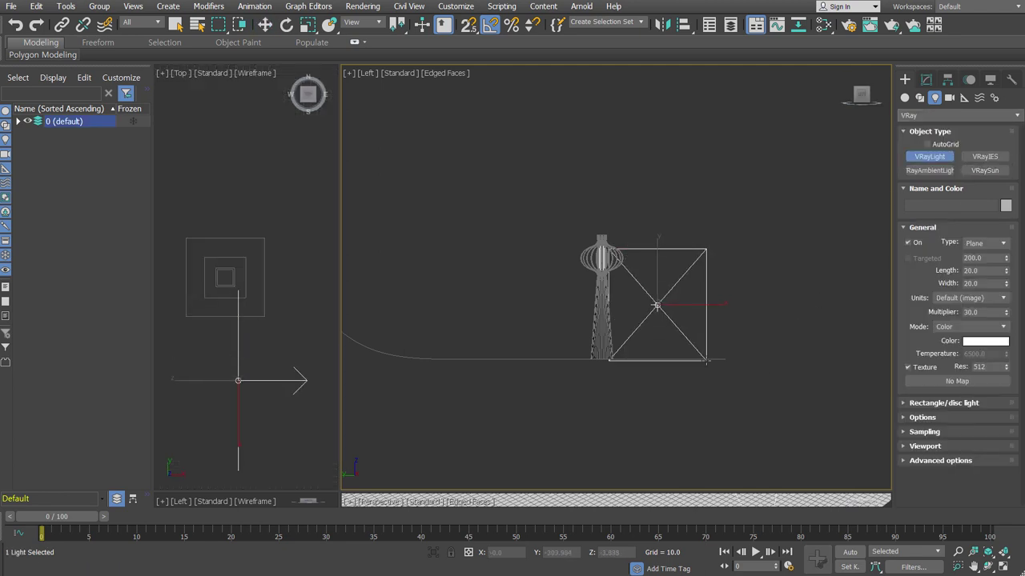
Raise the plane light and slide it out to the lamp's side
key(w)
drag(669, 297, 661, 269)
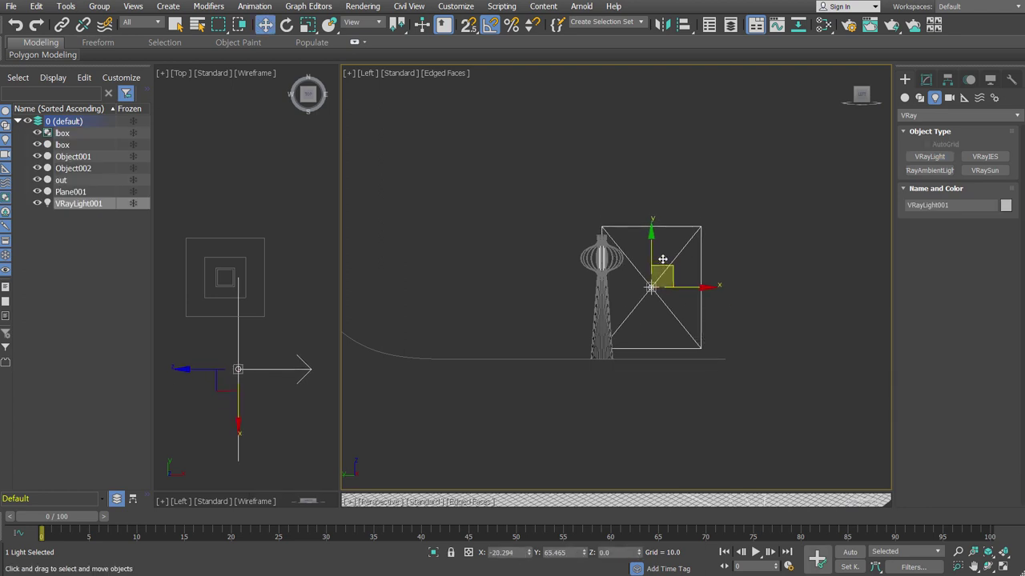
middle_click(229, 333)
scroll(229, 333, down, 3)
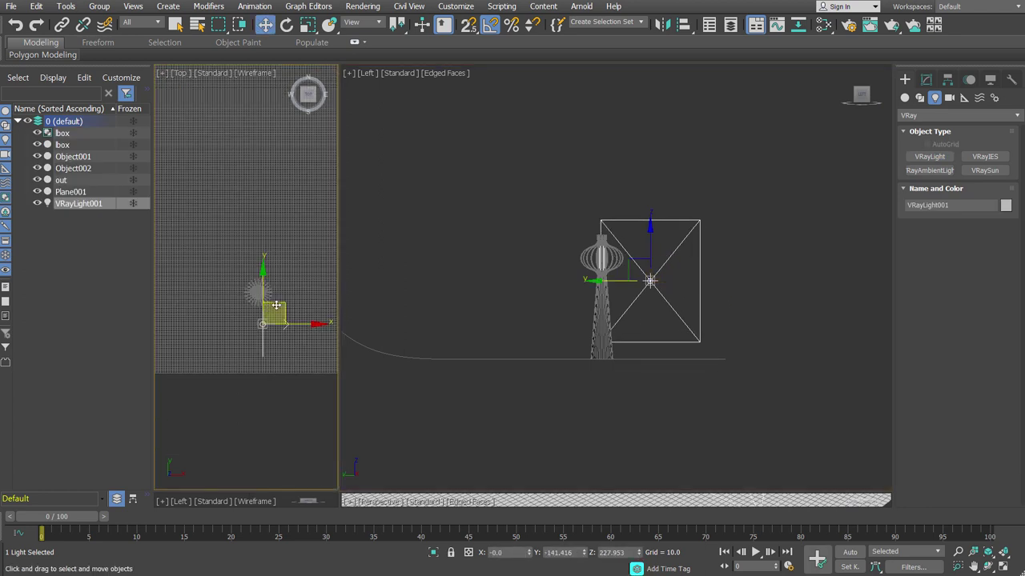
drag(275, 305, 193, 306)
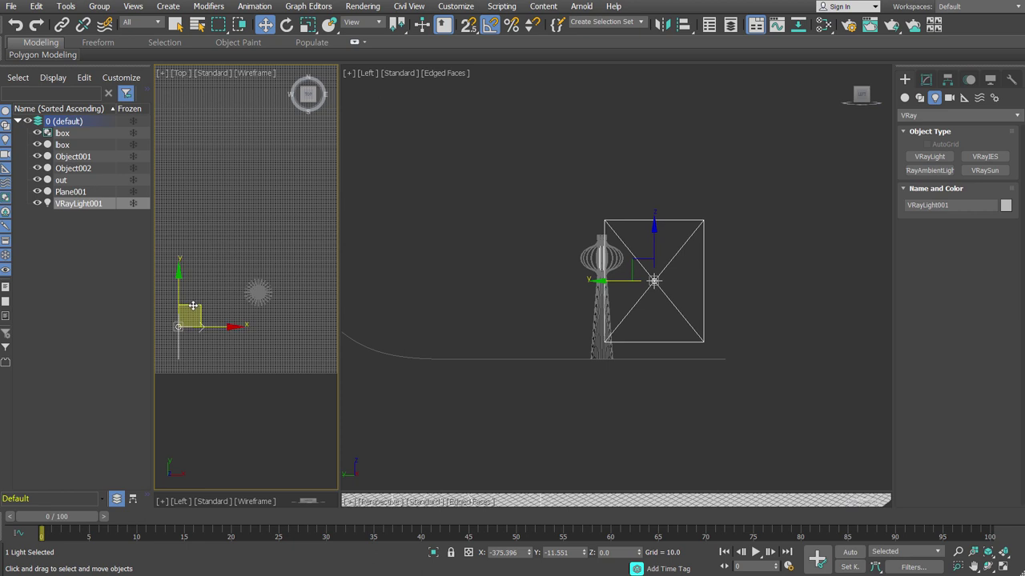
Make the light Targeted and move its target onto the lamp
click(926, 79)
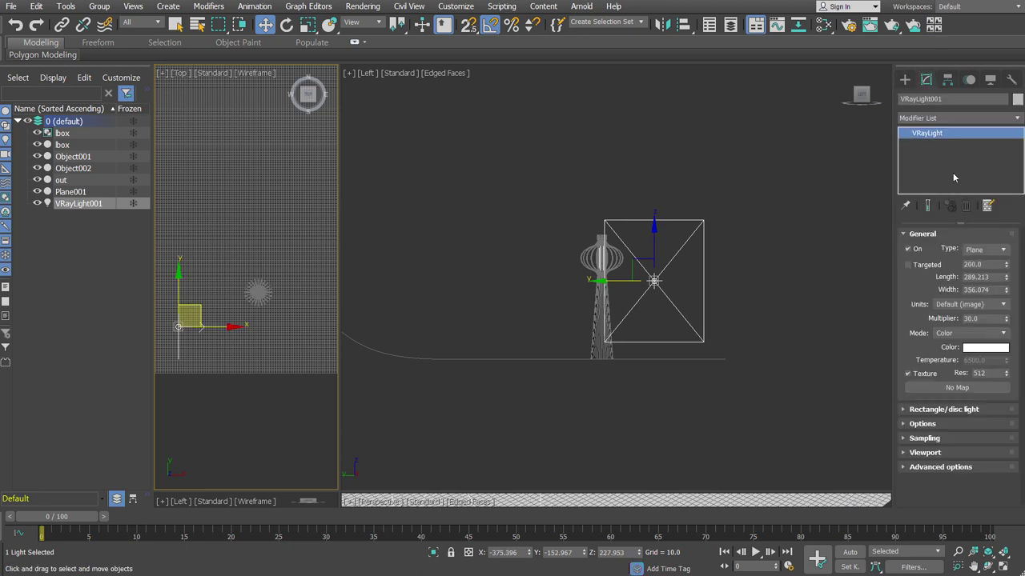
click(929, 265)
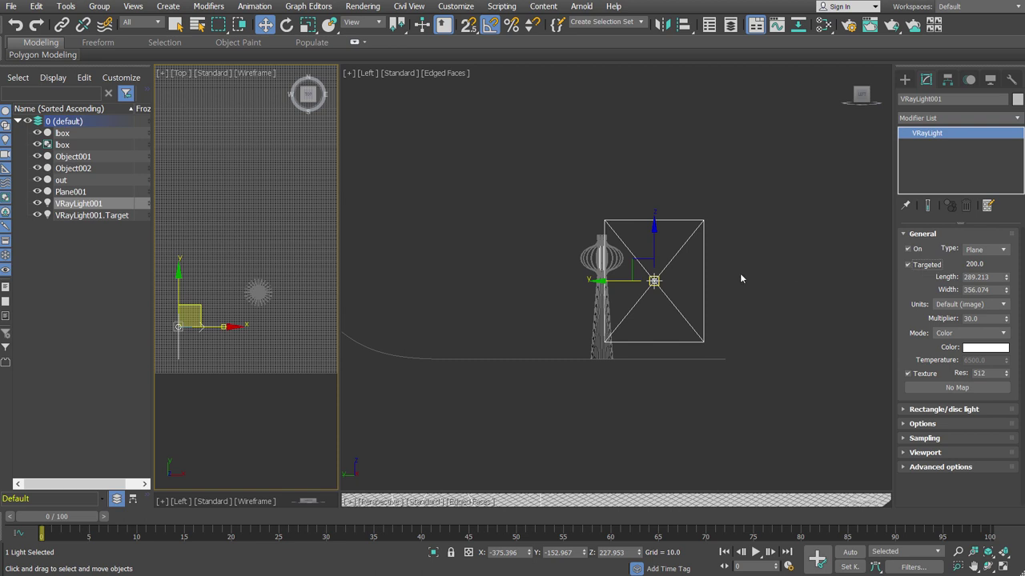
click(223, 327)
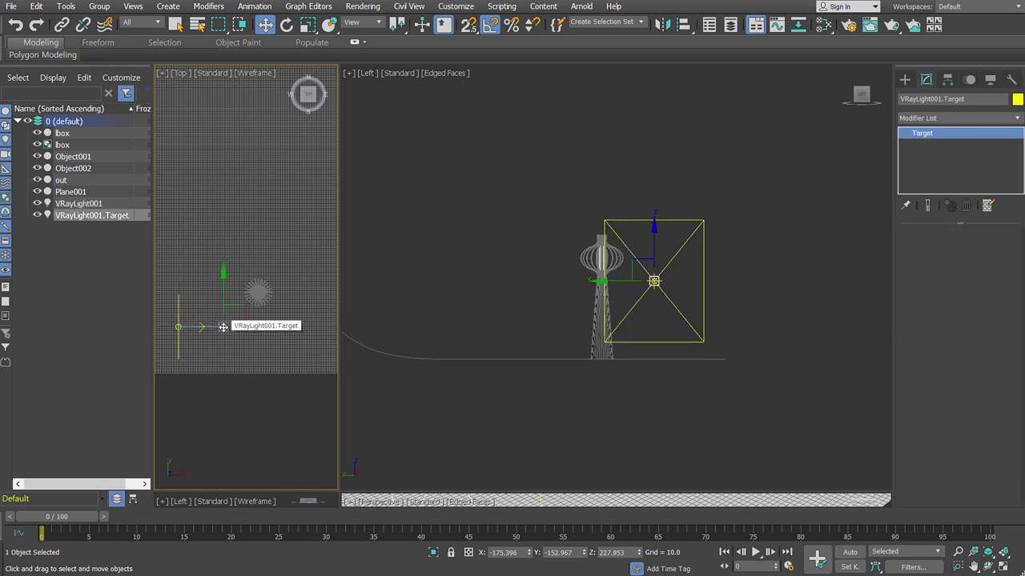
mouse_move(239, 308)
mouse_down()
mouse_move(267, 268)
mouse_move(276, 272)
mouse_up()
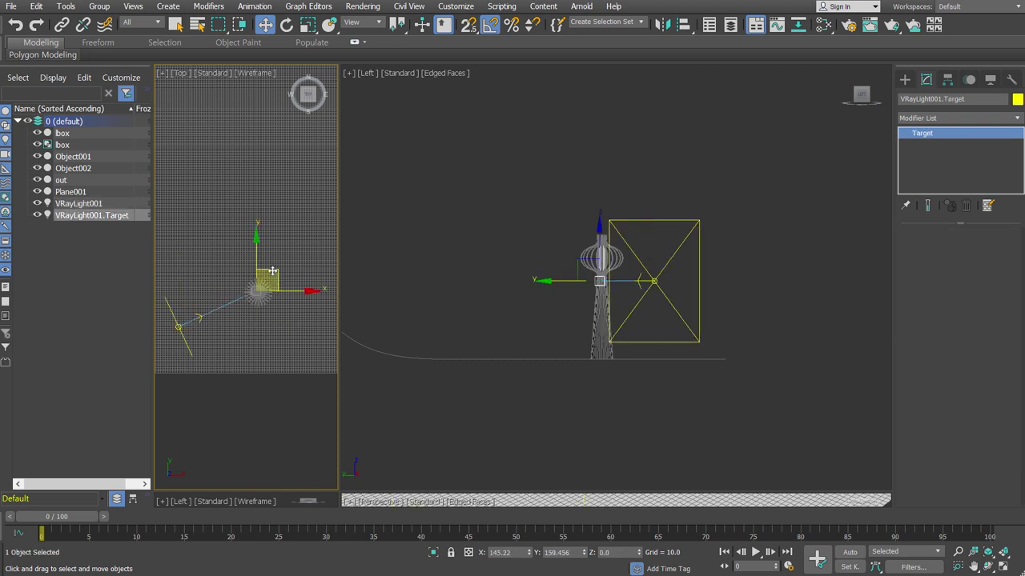
click(654, 281)
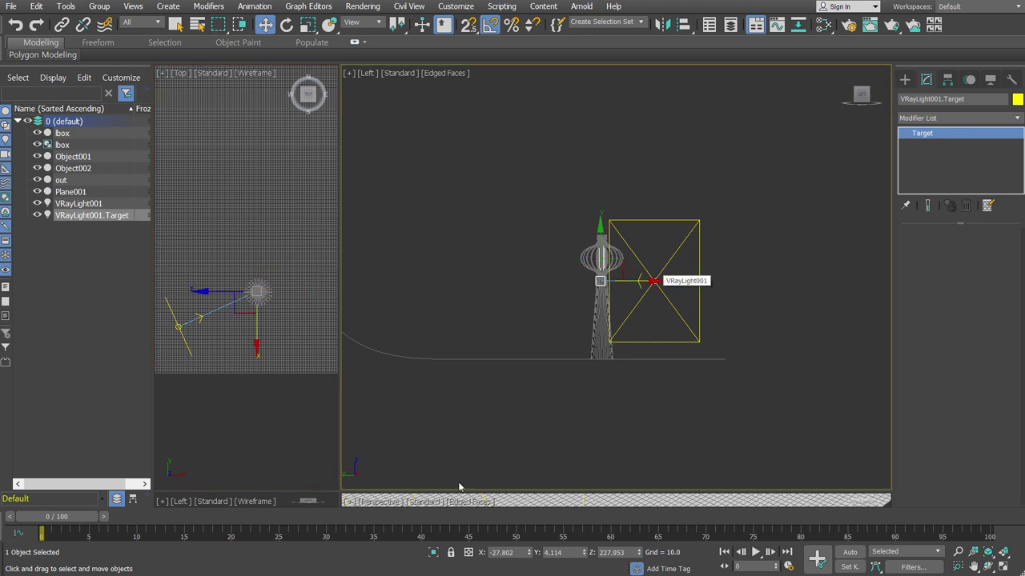
drag(339, 488, 357, 301)
mouse_move(746, 350)
alt+middle_down()
mouse_move(737, 411)
mouse_move(760, 345)
alt+middle_up()
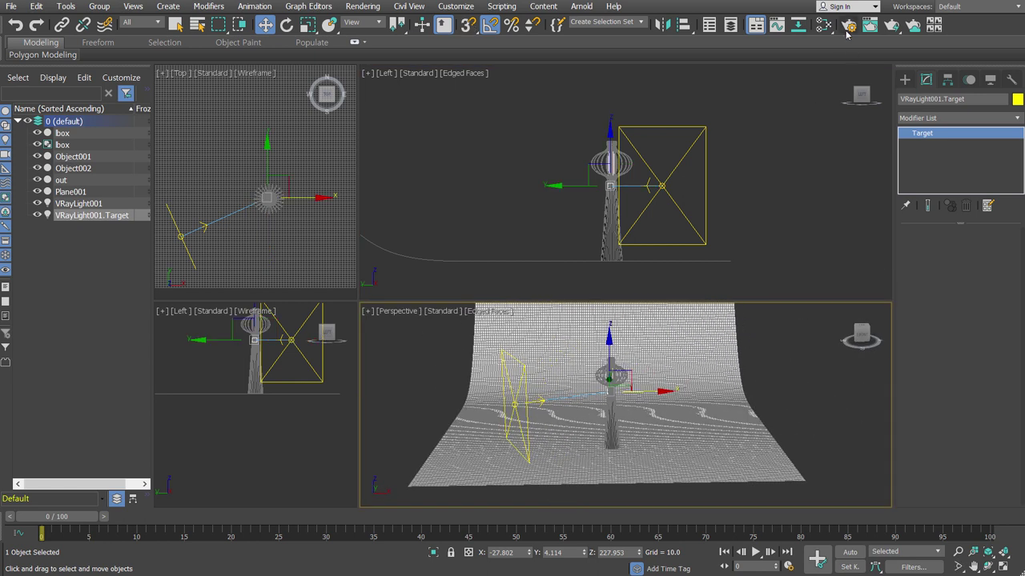
In Render Setup, choose Custom output size, width 389, height 700, with image aspect locked
key(F10)
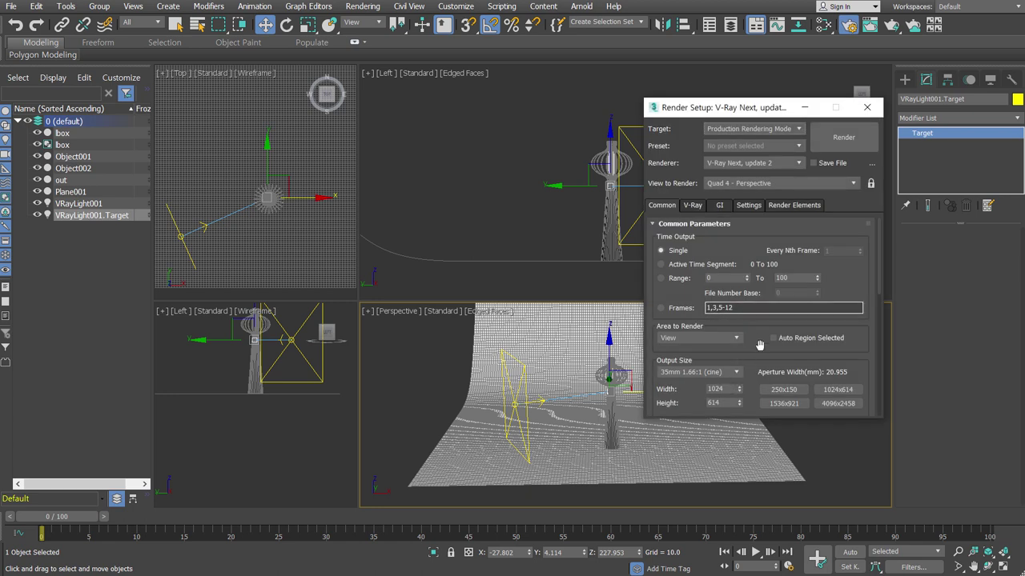
scroll(759, 344, down, 3)
click(736, 223)
click(733, 233)
click(735, 222)
scroll(731, 232, up, 1)
click(730, 230)
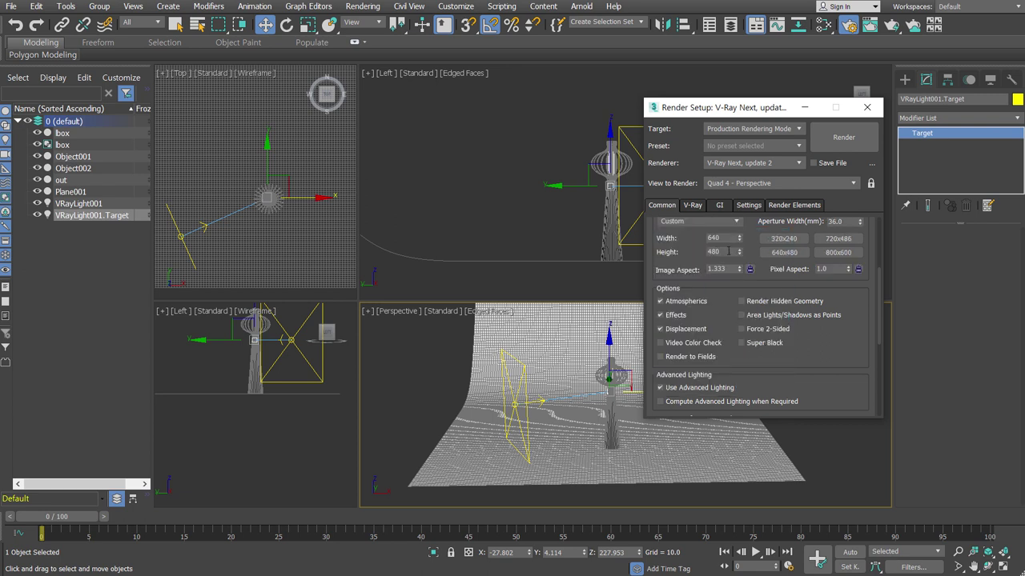
double_click(727, 252)
double_click(726, 239)
text(0)
click(750, 269)
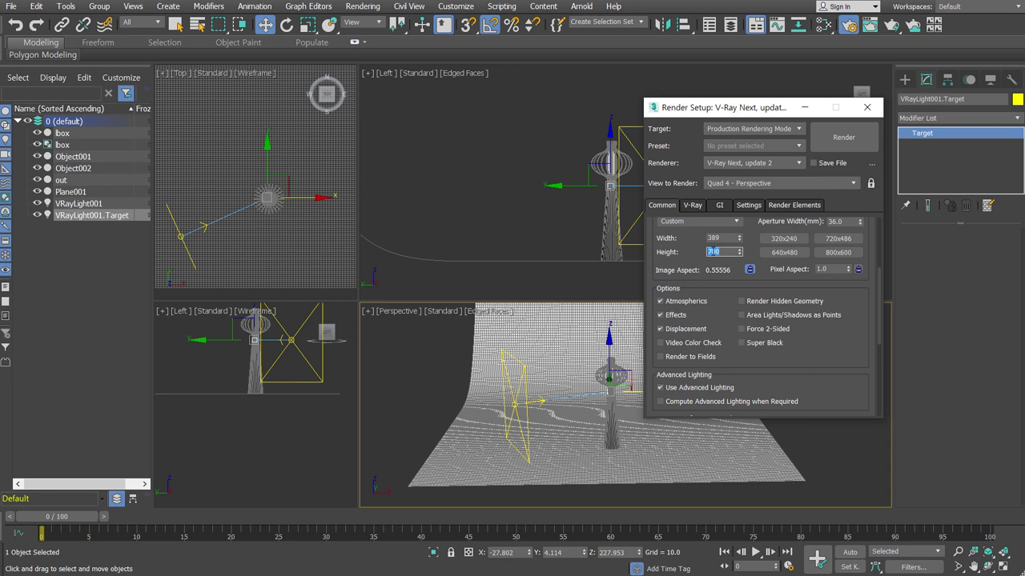
Turn on the safe frame in the Perspective view and move Render Setup aside
right_click(528, 406)
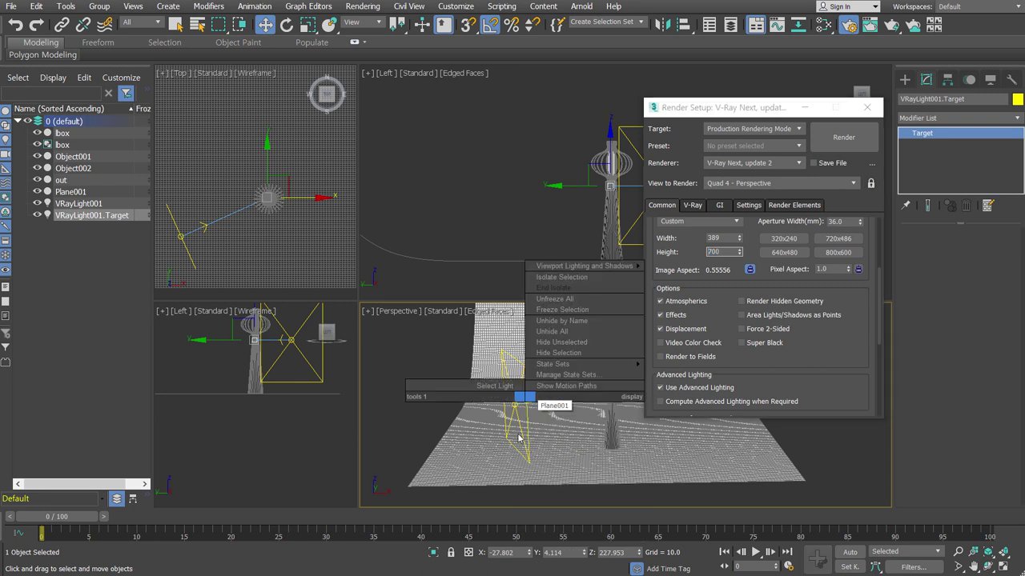
click(515, 432)
key(shift+f)
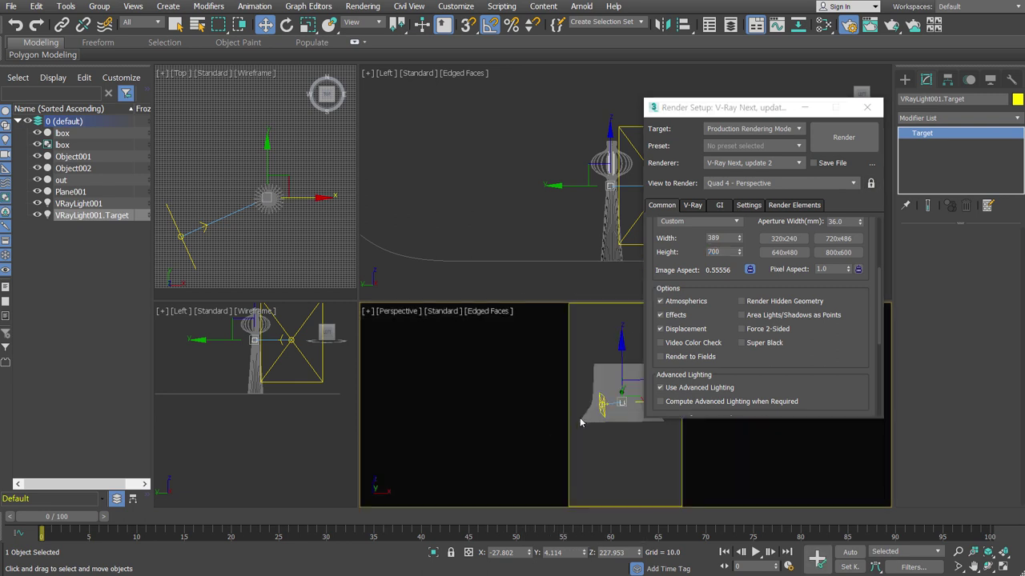
drag(726, 113, 214, 105)
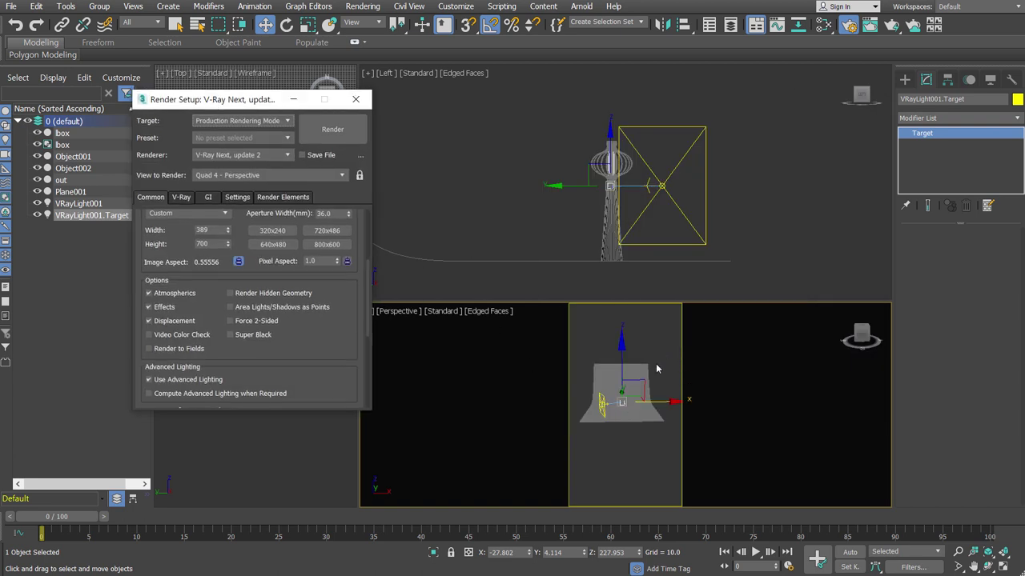
Pan, orbit and zoom the Perspective view onto the lamp tower
mouse_move(641, 374)
middle_down()
mouse_move(676, 337)
mouse_move(657, 336)
mouse_move(655, 363)
middle_up()
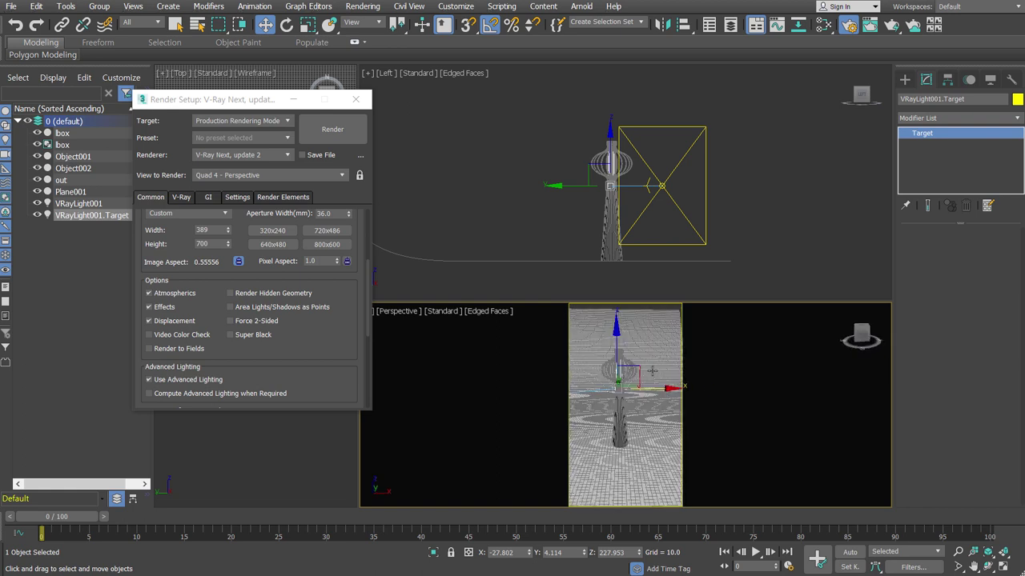
key(z)
scroll(650, 371, down, 2)
scroll(649, 372, down, 2)
scroll(647, 373, down, 2)
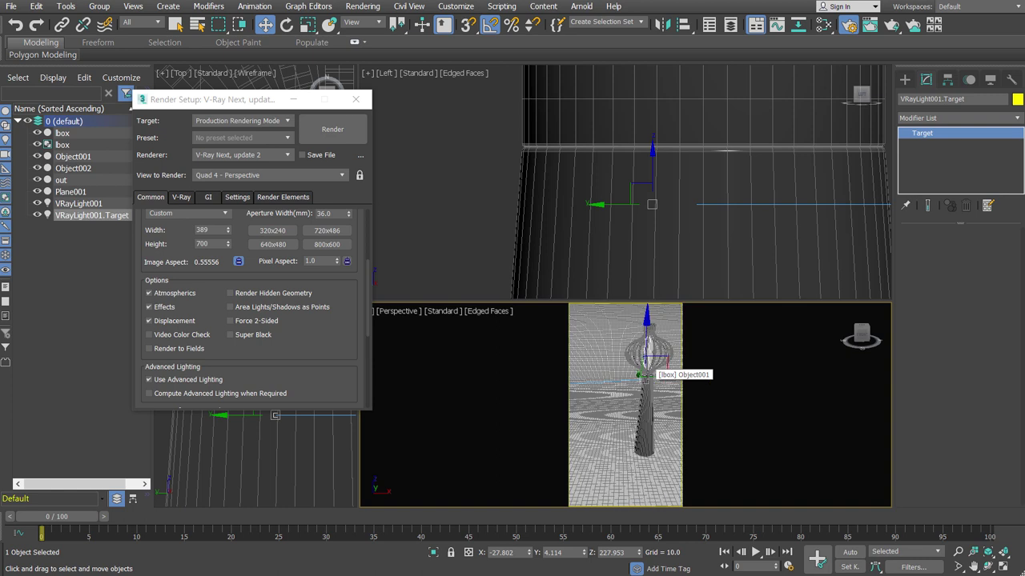
alt+middle_drag(647, 373, 651, 374)
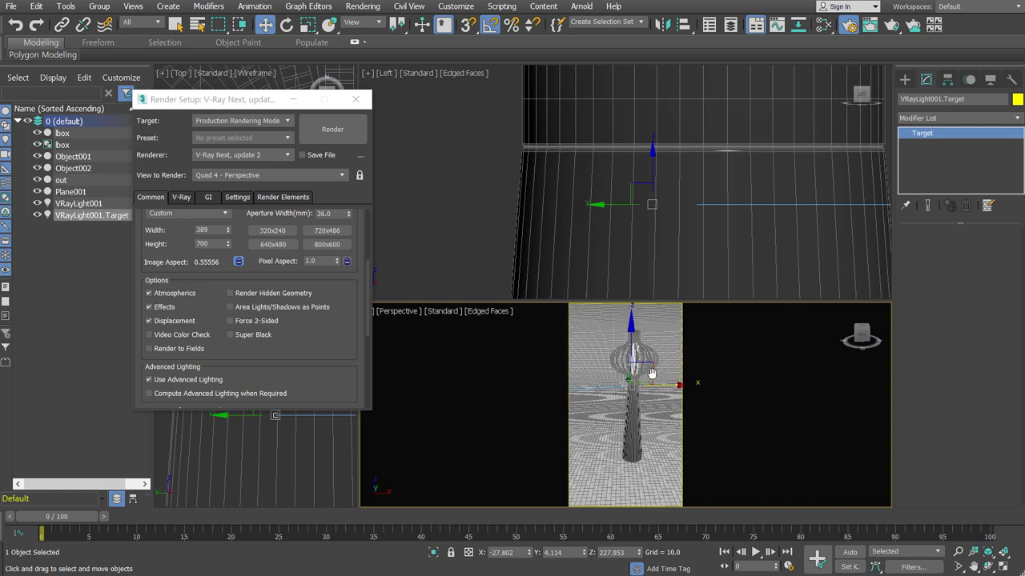
click(957, 552)
drag(677, 428, 686, 461)
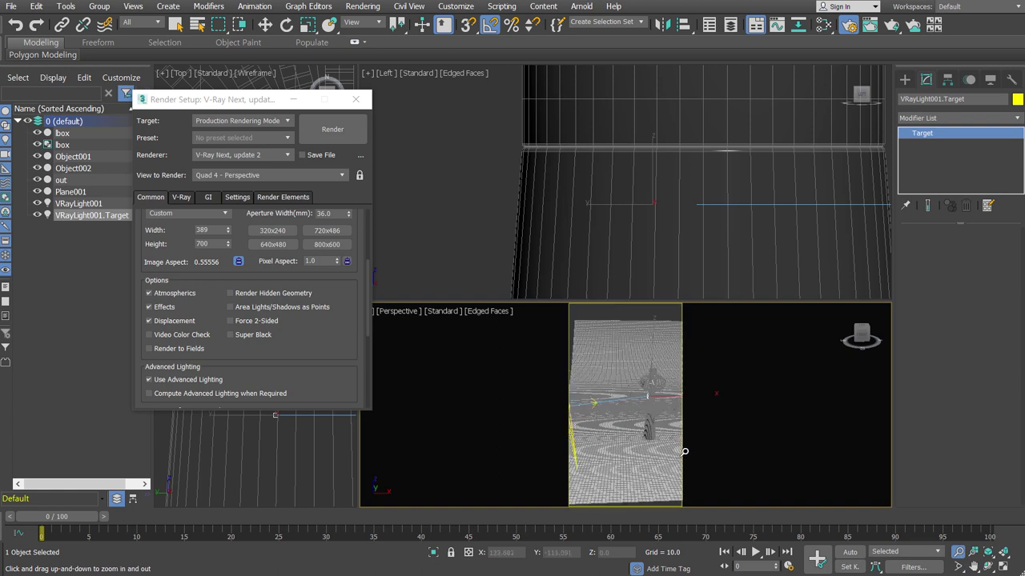
Adjust the Perspective field of view so the whole tower fits the safe frame
click(959, 567)
scroll(655, 442, down, 5)
scroll(655, 442, up, 2)
scroll(648, 416, up, 1)
scroll(645, 406, up, 2)
scroll(640, 412, up, 2)
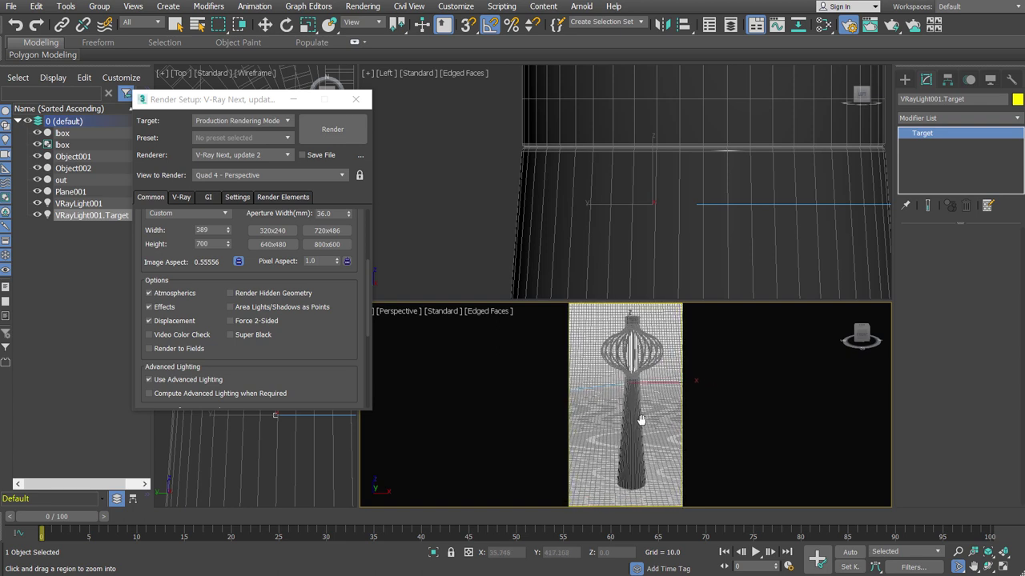
scroll(640, 417, down, 2)
scroll(647, 419, up, 1)
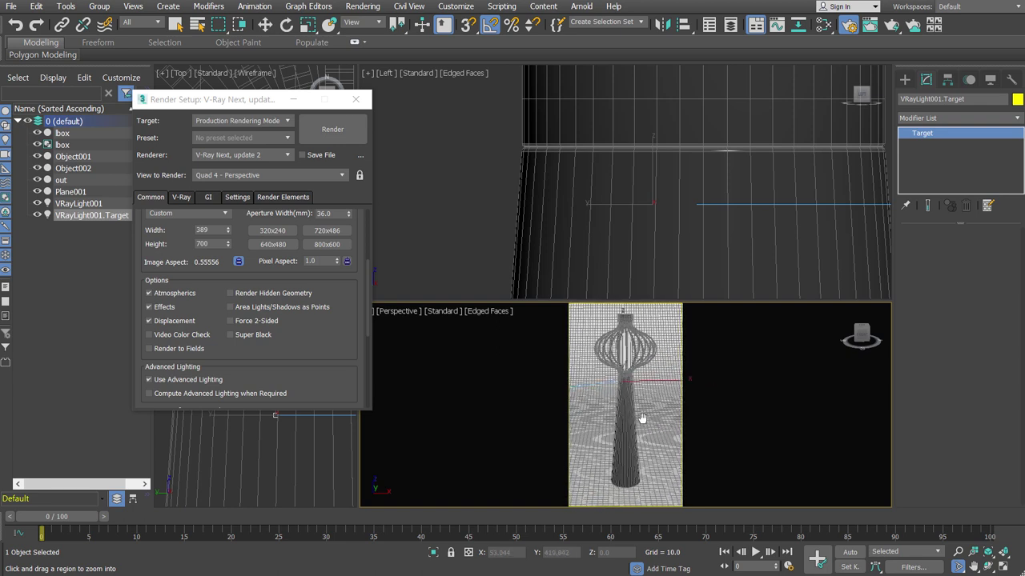
scroll(648, 421, up, 1)
Create a physical camera from the Perspective view with a 1/50 second shutter
key(w)
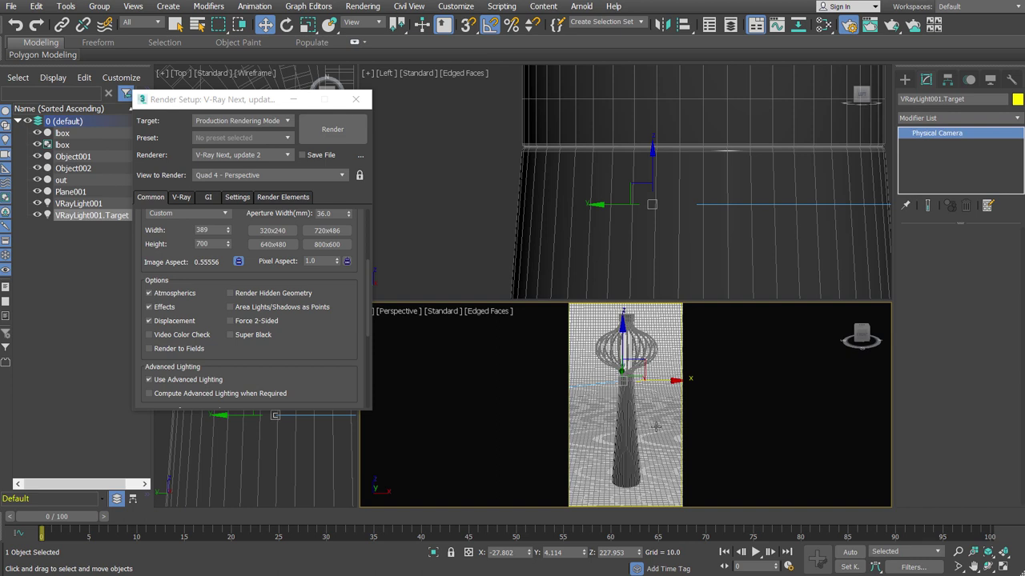
key(ctrl+c)
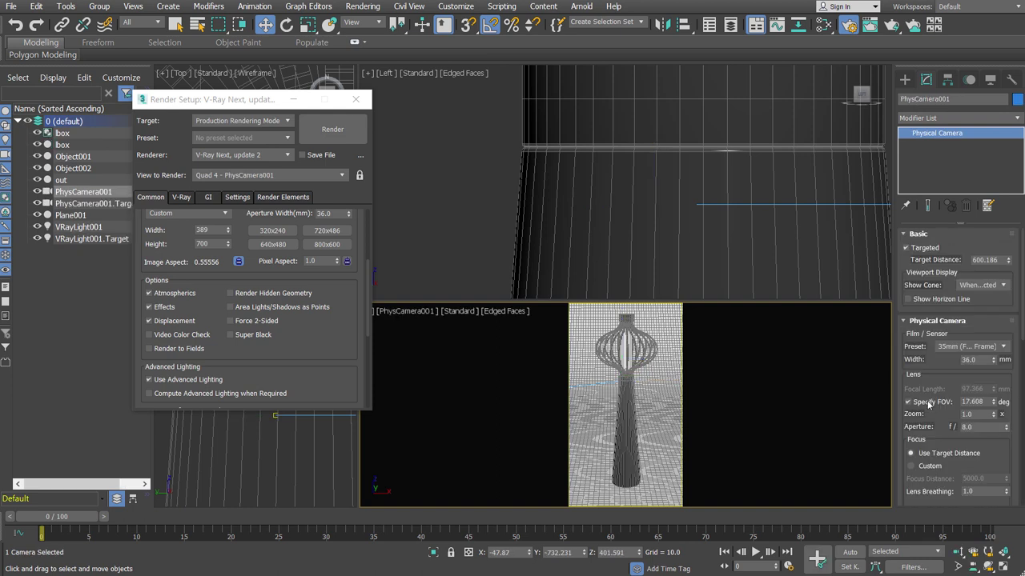
drag(929, 404, 966, 227)
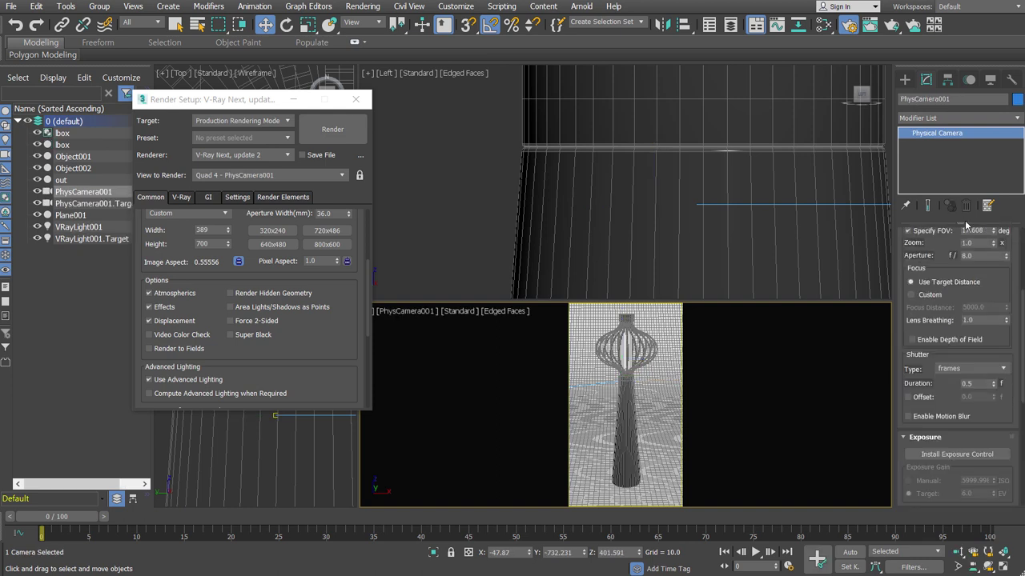
click(1003, 369)
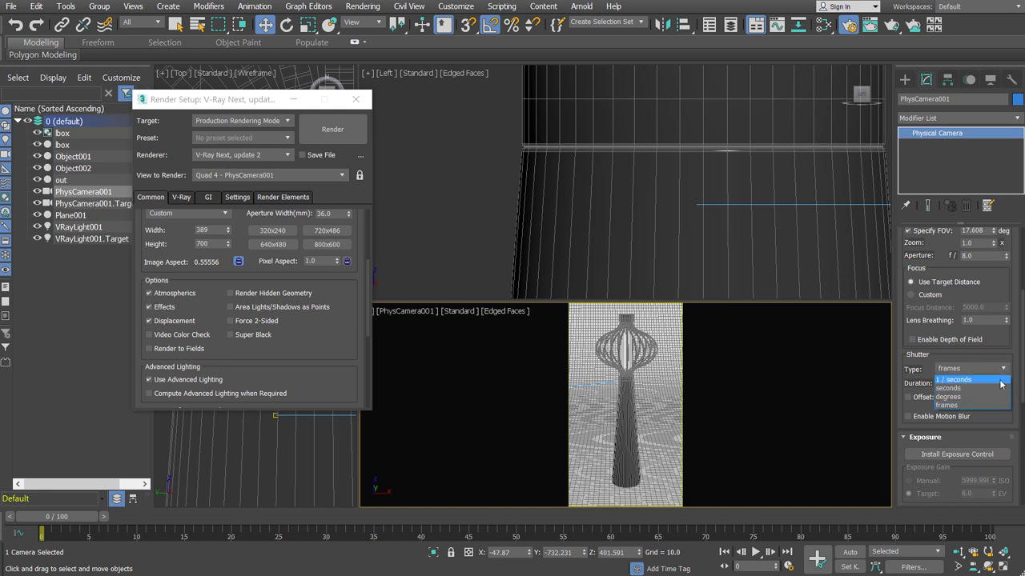
click(989, 391)
double_click(985, 384)
text(50)
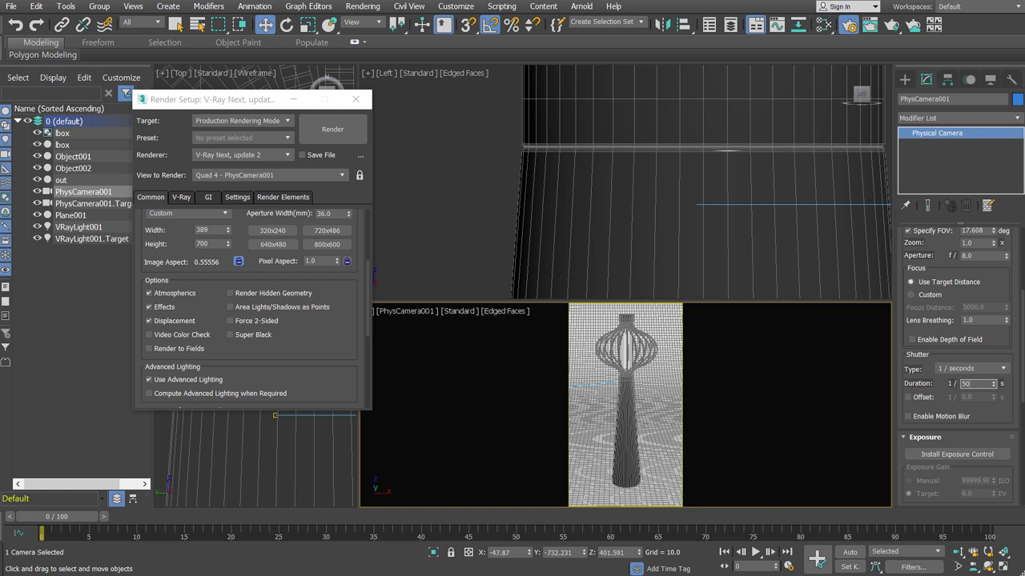
key(Return)
Install exposure control with custom white balance and manual 100 ISO gain
scroll(913, 326, down, 3)
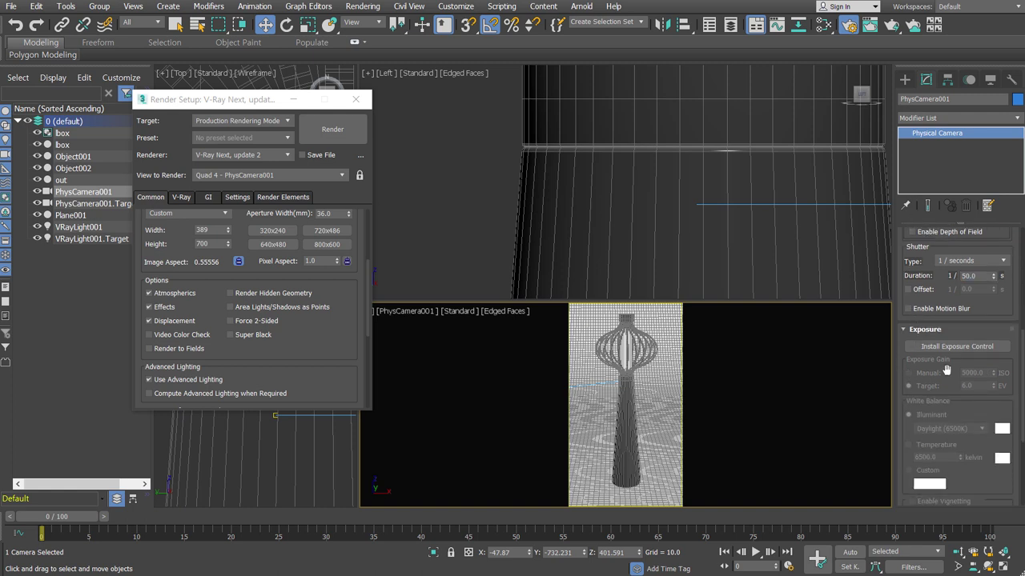
scroll(953, 357, down, 1)
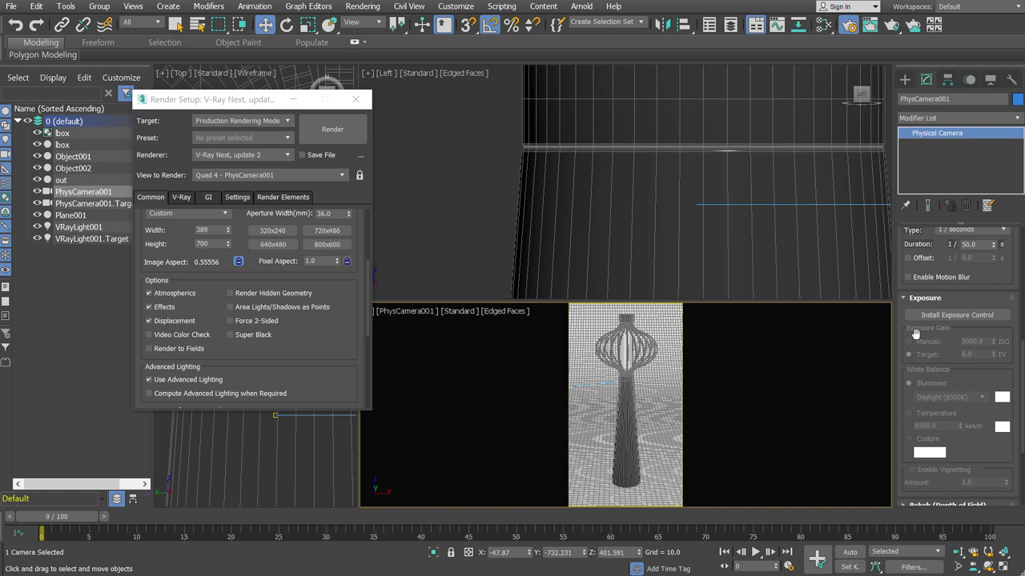
click(983, 317)
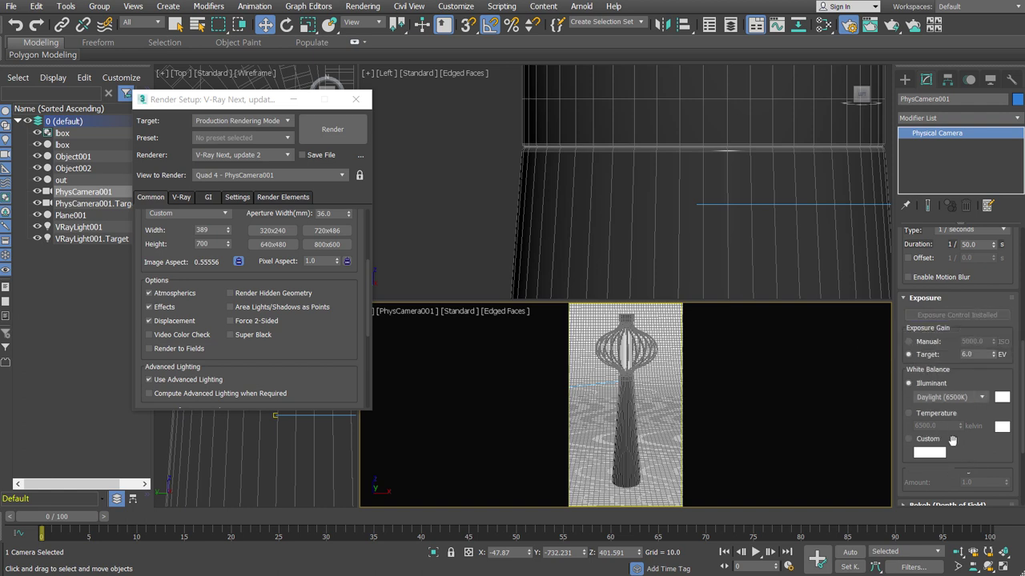
click(928, 441)
click(908, 341)
double_click(971, 341)
text(1)
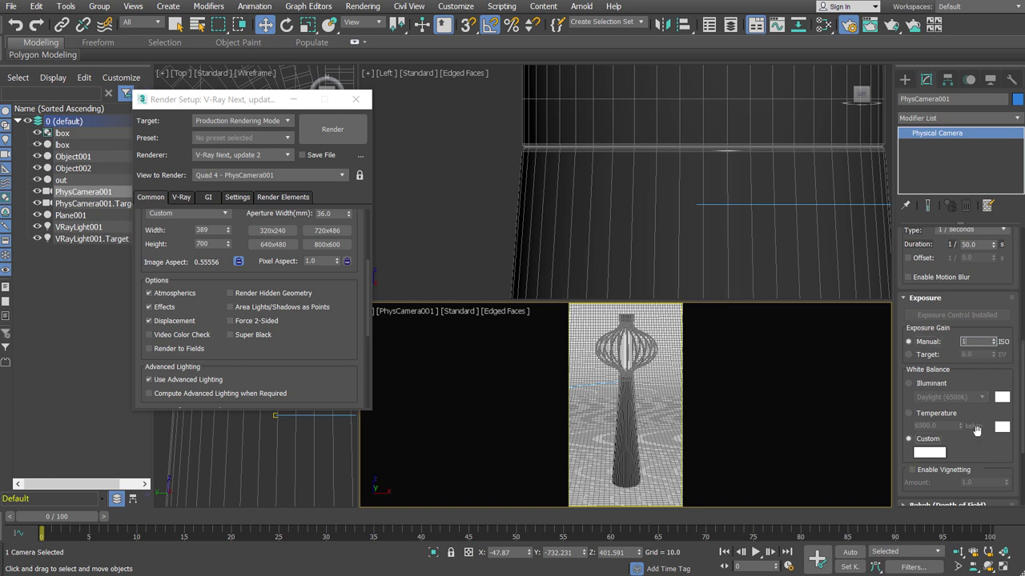
text(00.0)
key(Return)
drag(993, 273, 999, 298)
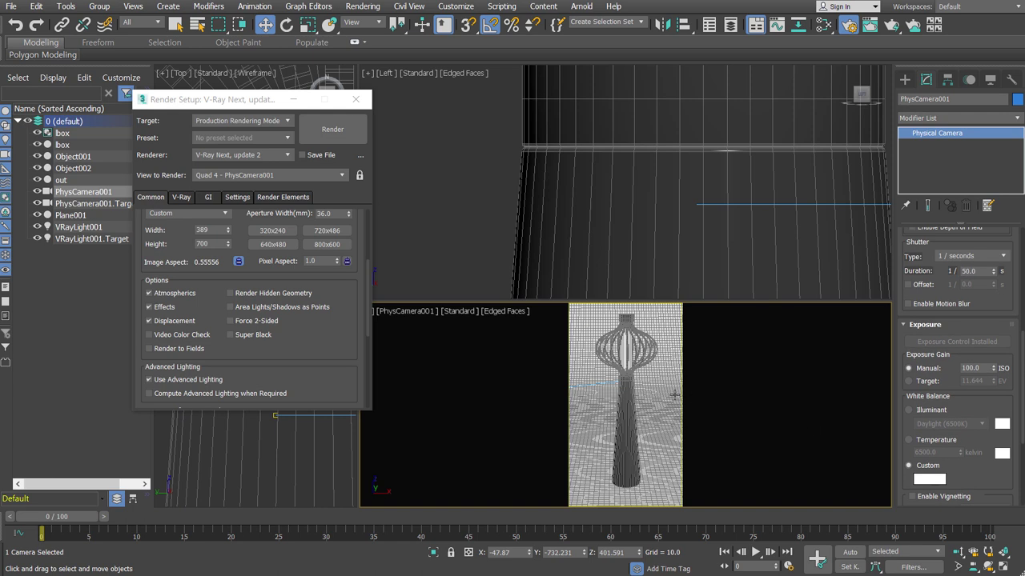
drag(247, 106, 349, 108)
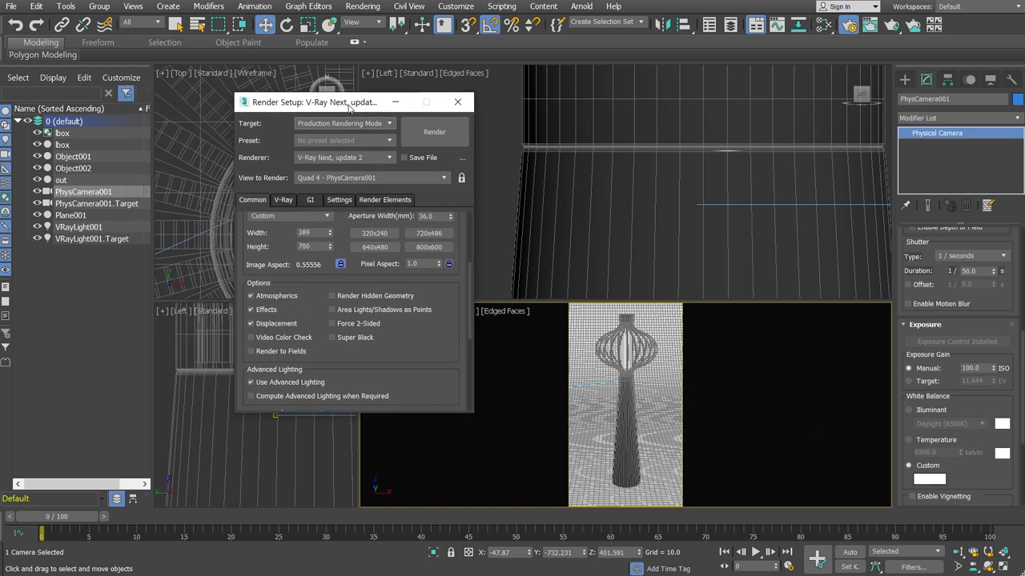
Lock rendering to PhysCamera001, render it, then switch to V-Ray interactive rendering
scroll(573, 232, down, 3)
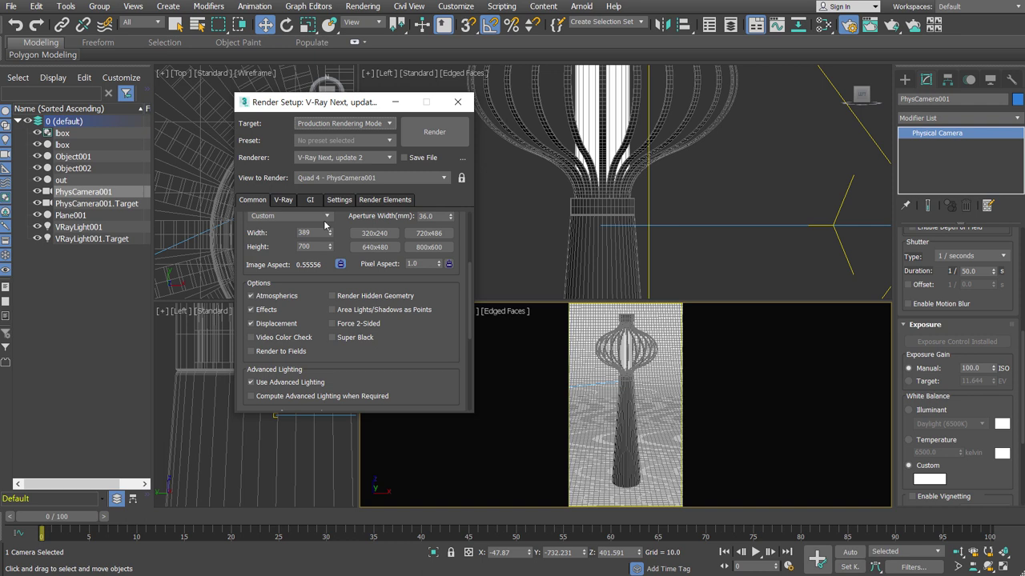
click(461, 179)
click(436, 136)
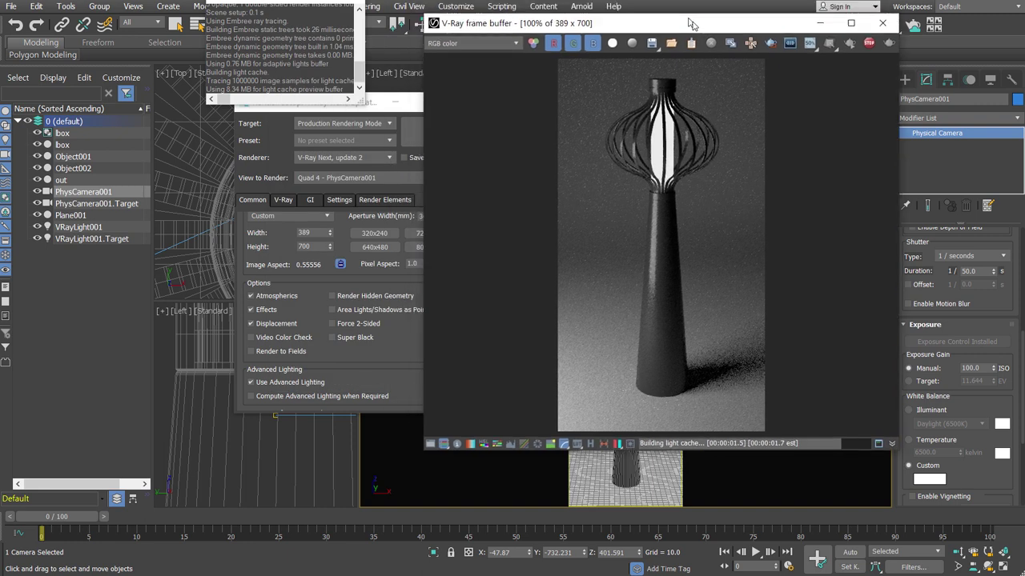
drag(803, 23, 762, 82)
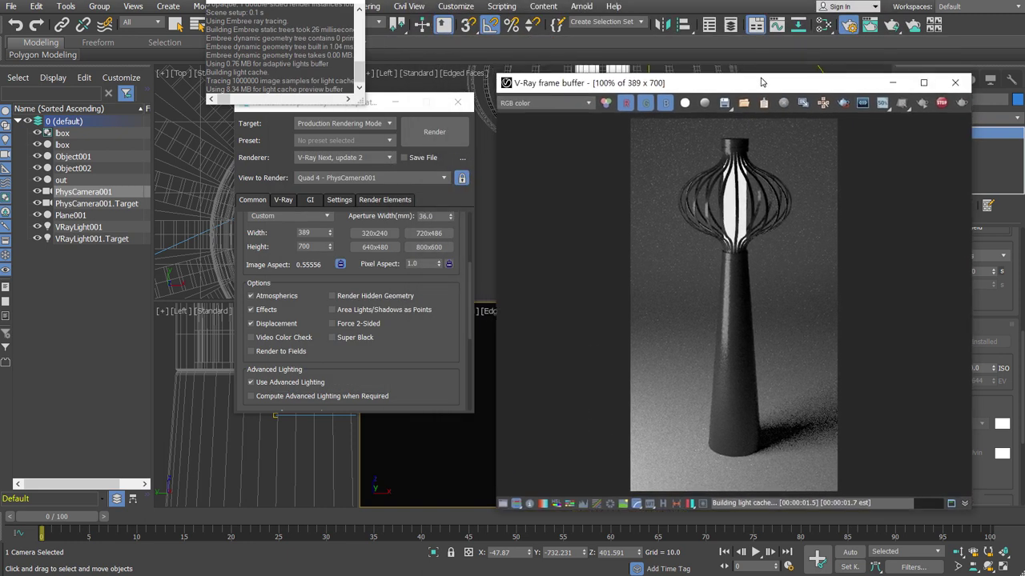
drag(971, 132, 836, 132)
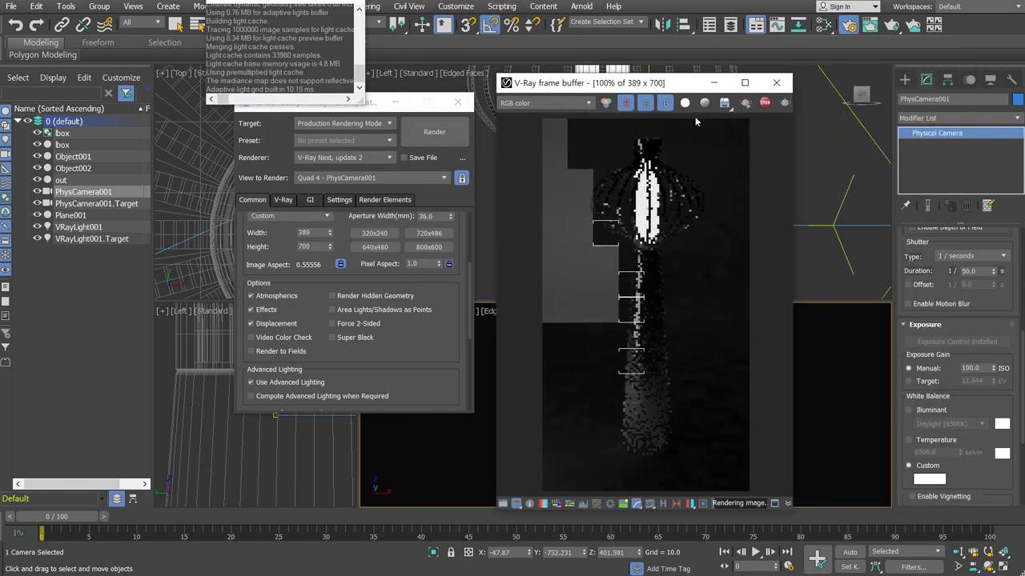
drag(609, 82, 234, 88)
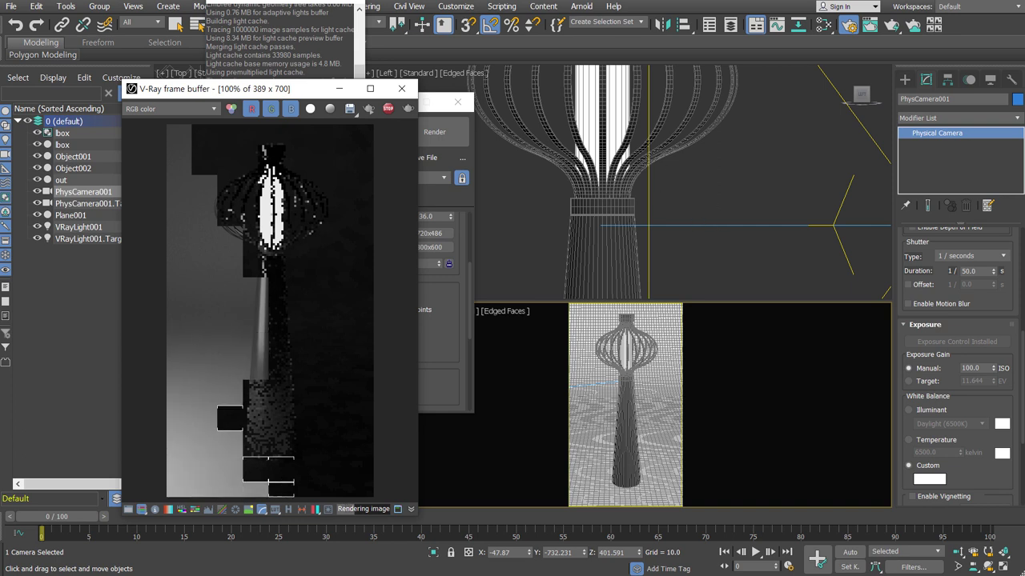
click(719, 212)
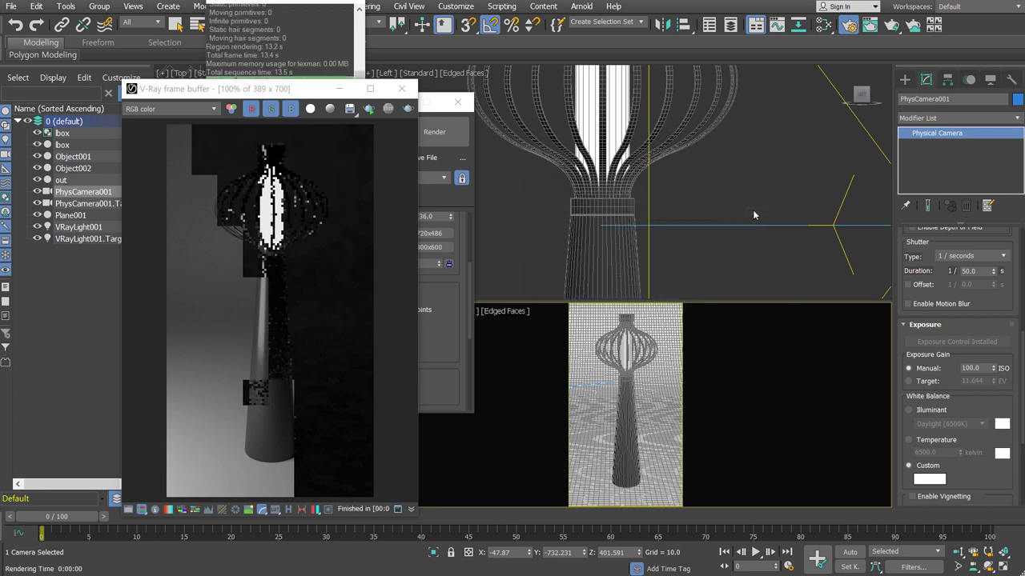
click(369, 111)
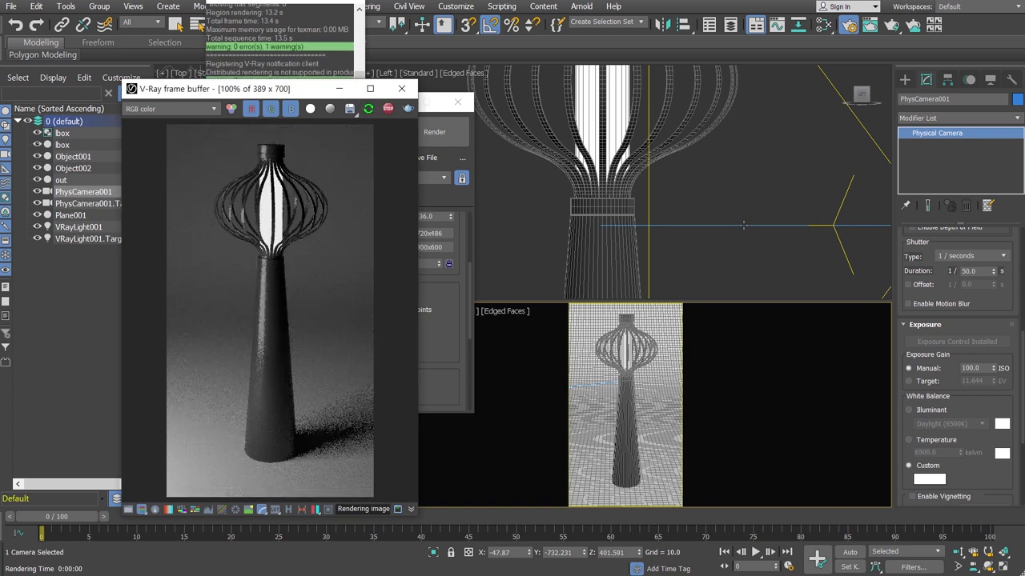
Orbit to an oblique view and select the first plane light, VRayLight001
scroll(743, 225, down, 3)
middle_drag(704, 177, 635, 136)
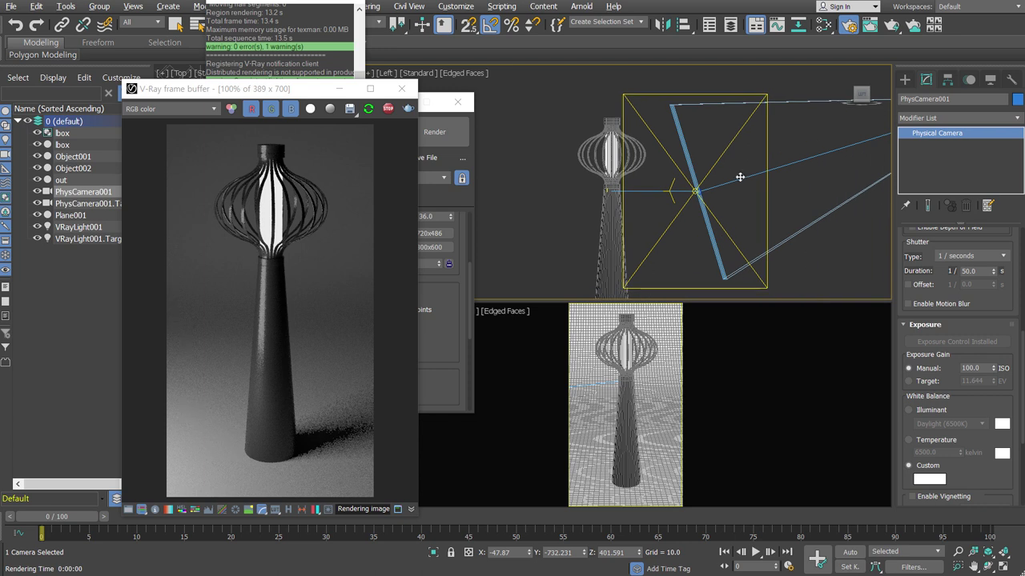
alt+middle_drag(739, 176, 649, 270)
middle_drag(672, 211, 686, 271)
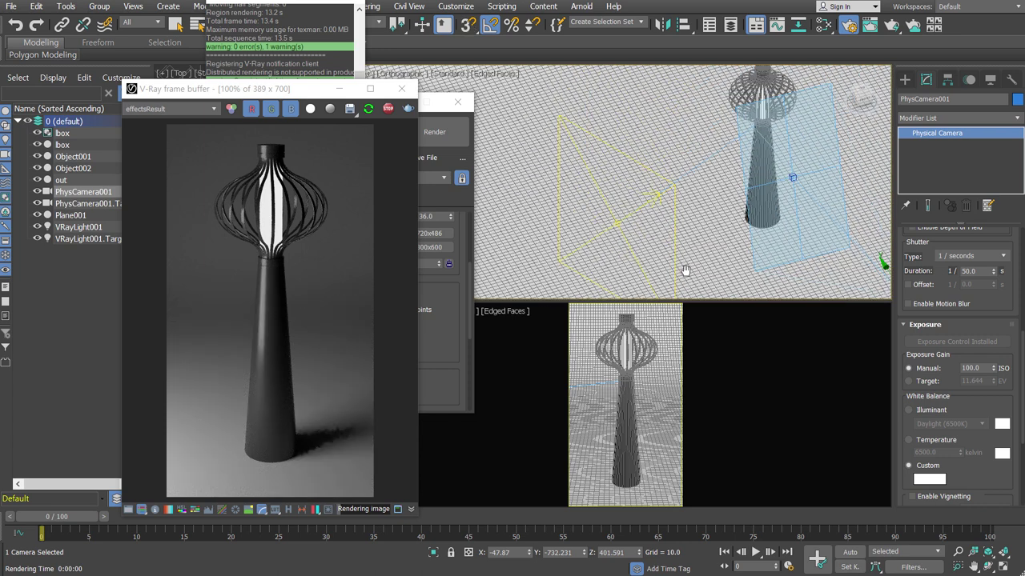
click(615, 230)
click(615, 229)
alt+middle_drag(615, 230, 633, 214)
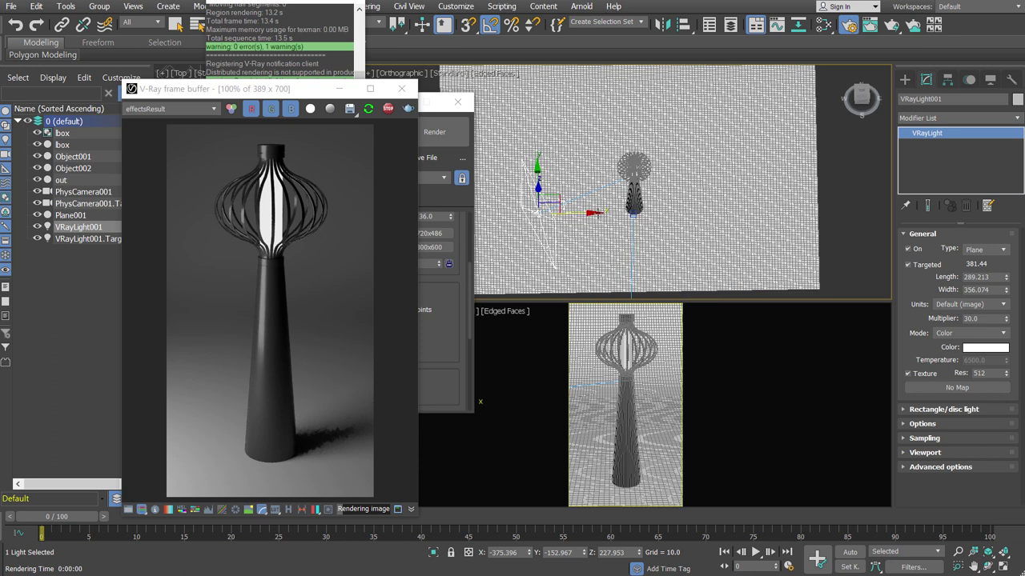
alt+middle_drag(565, 203, 632, 217)
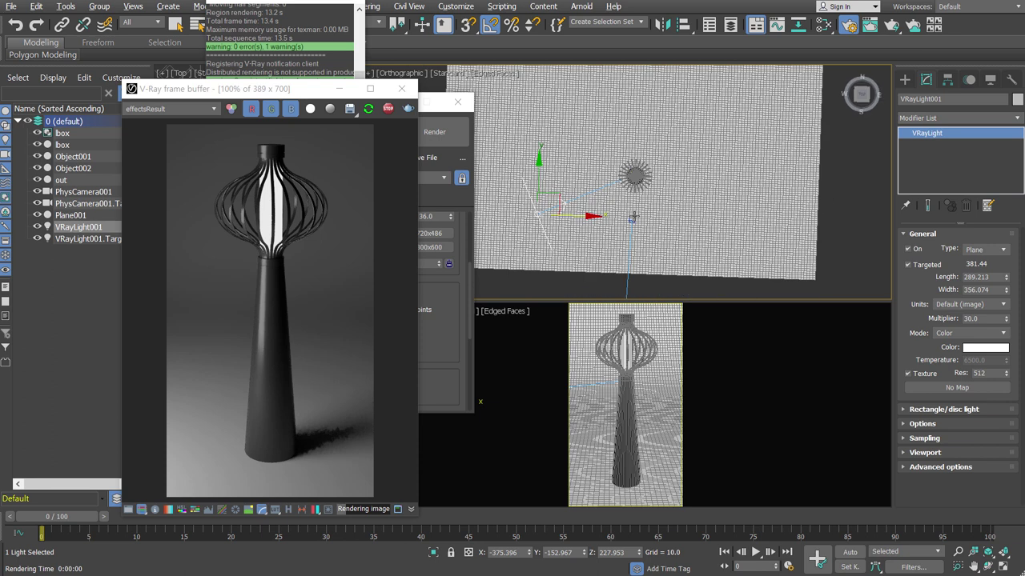
Shift-drag an independent copy of the light to the lamp's other side and raise it
drag(563, 192, 833, 264)
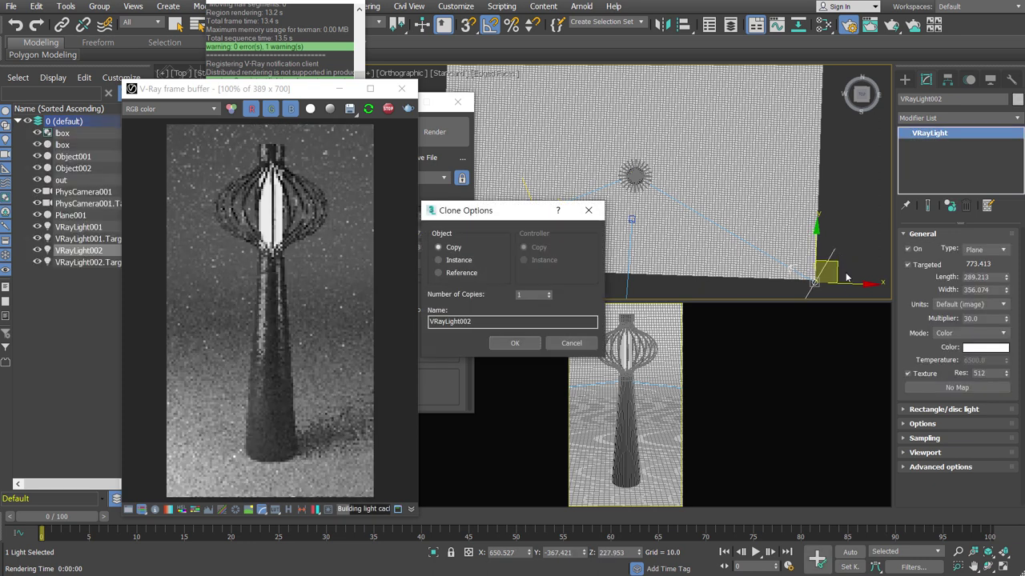
click(521, 350)
mouse_move(818, 243)
alt+middle_down()
mouse_move(823, 177)
mouse_move(824, 227)
alt+middle_up()
drag(825, 228, 827, 191)
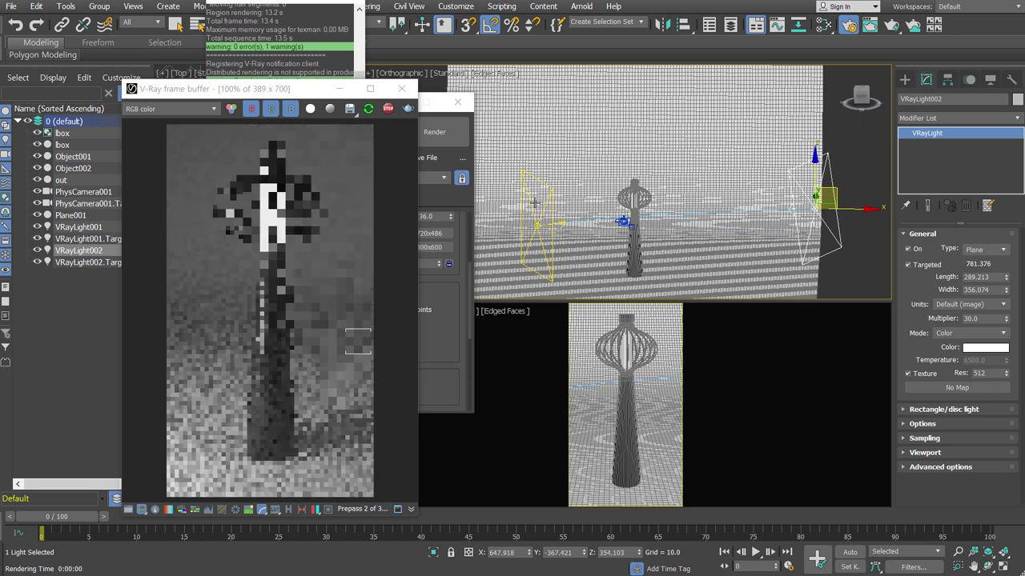
click(768, 186)
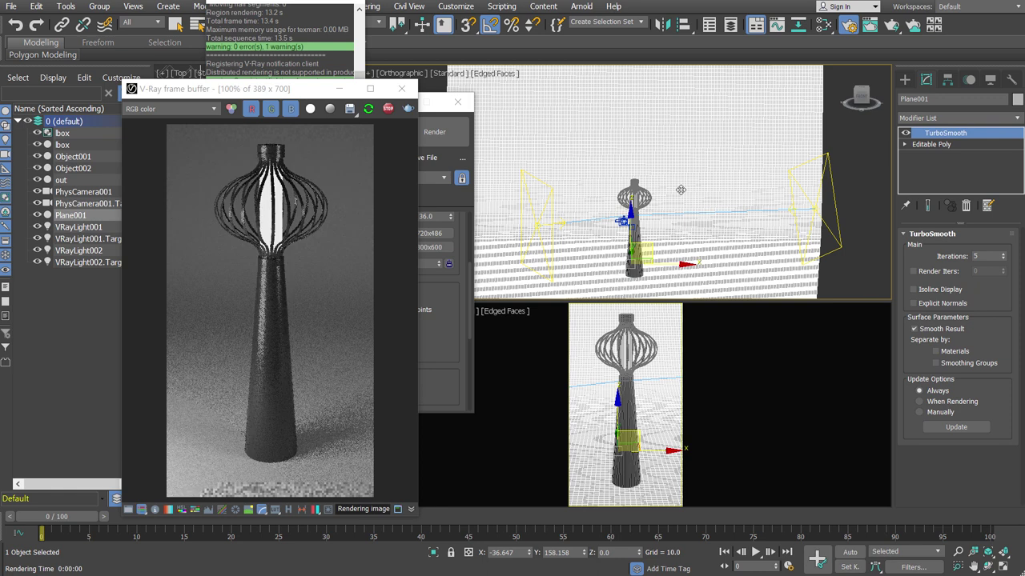
Set Plane001 to Display as Box in its Object Properties
right_click(681, 192)
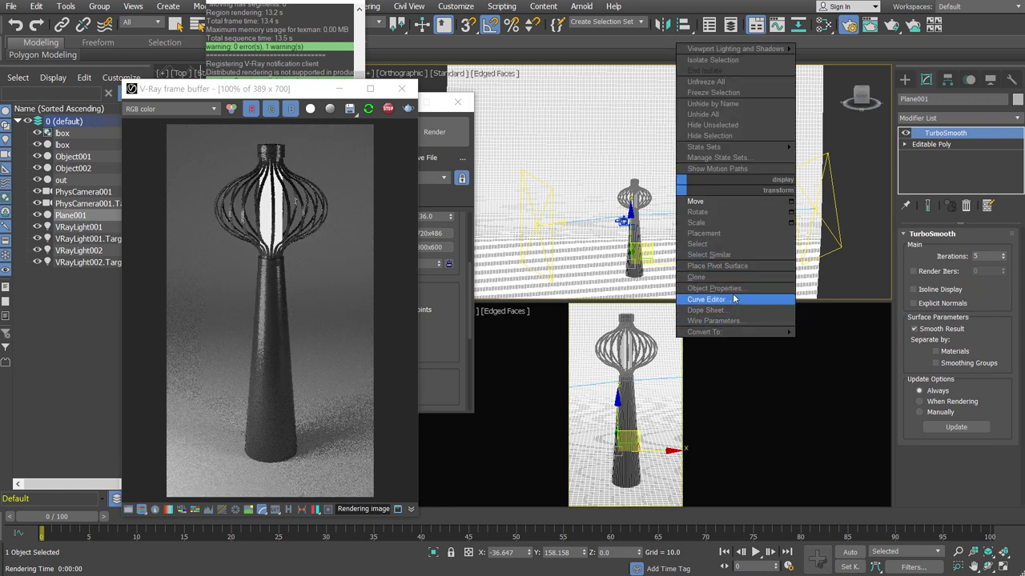
click(720, 289)
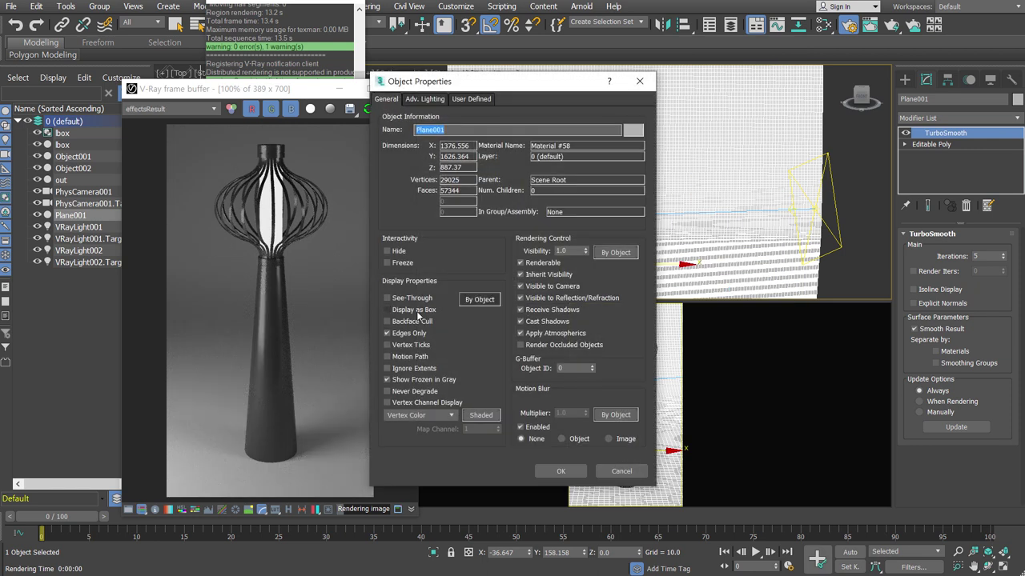
click(581, 473)
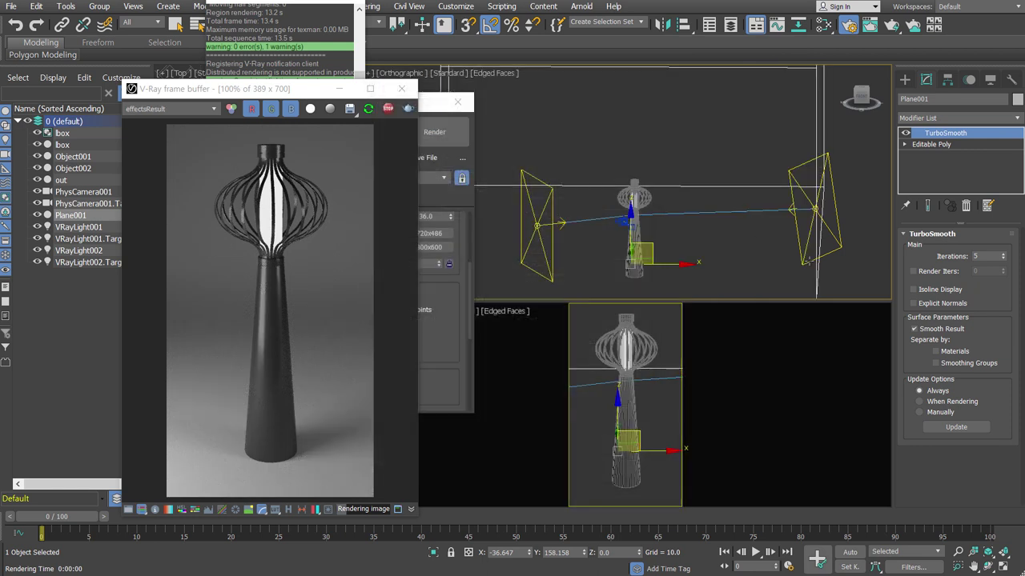
Raise VRayLight001 and set its multiplier to 42 with a warm cream colour (255, 226, 180)
click(807, 260)
click(541, 222)
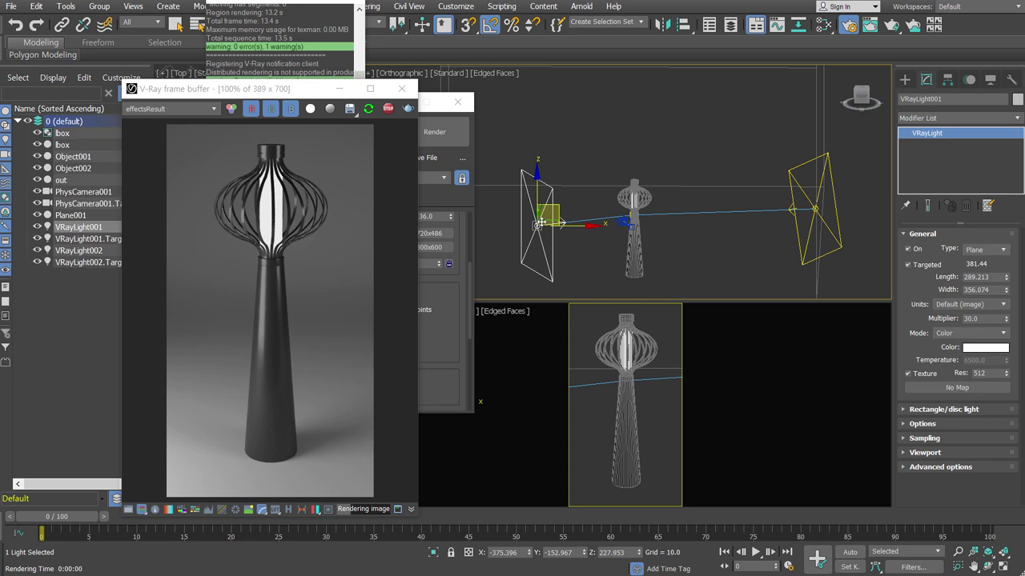
drag(549, 216, 549, 184)
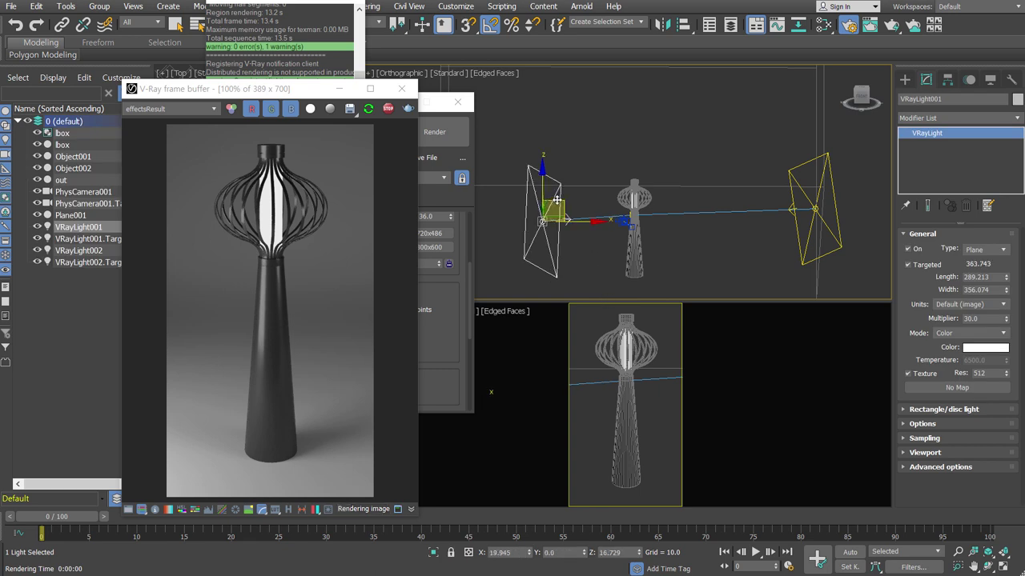
mouse_move(1006, 319)
mouse_down()
mouse_move(1013, 293)
mouse_move(1015, 317)
mouse_up()
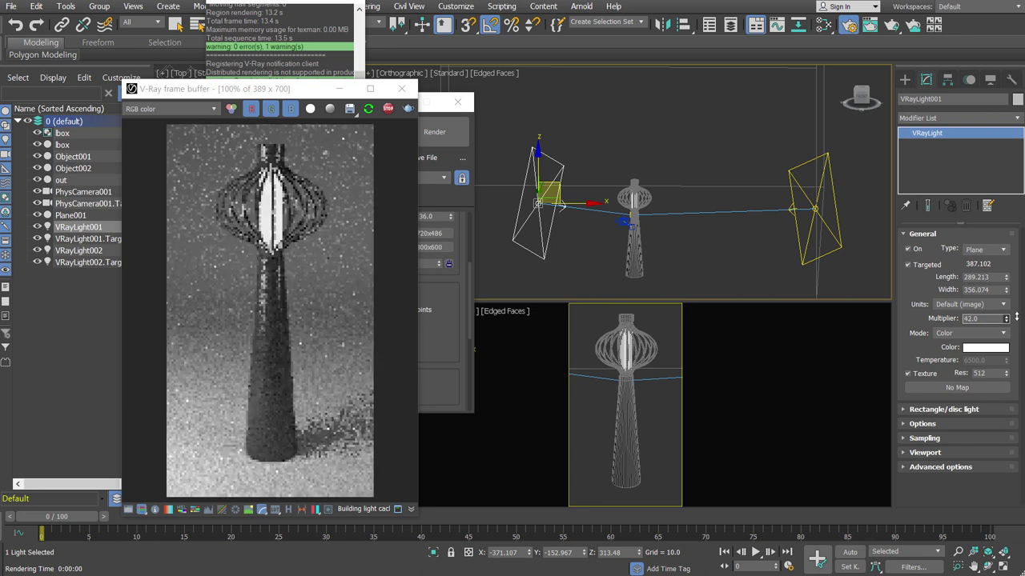
click(985, 347)
drag(397, 254, 341, 213)
drag(458, 313, 458, 284)
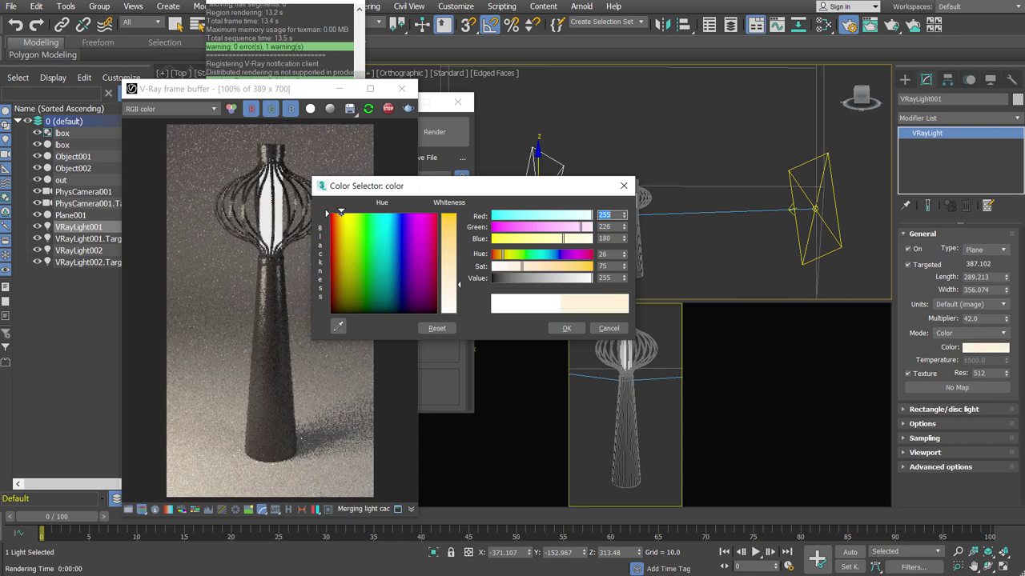
click(566, 328)
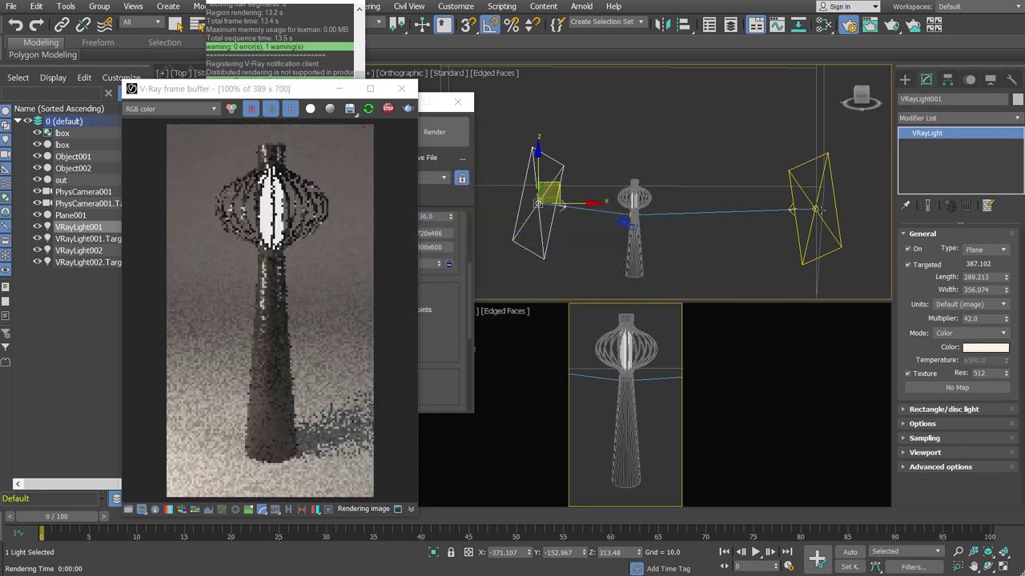
click(815, 210)
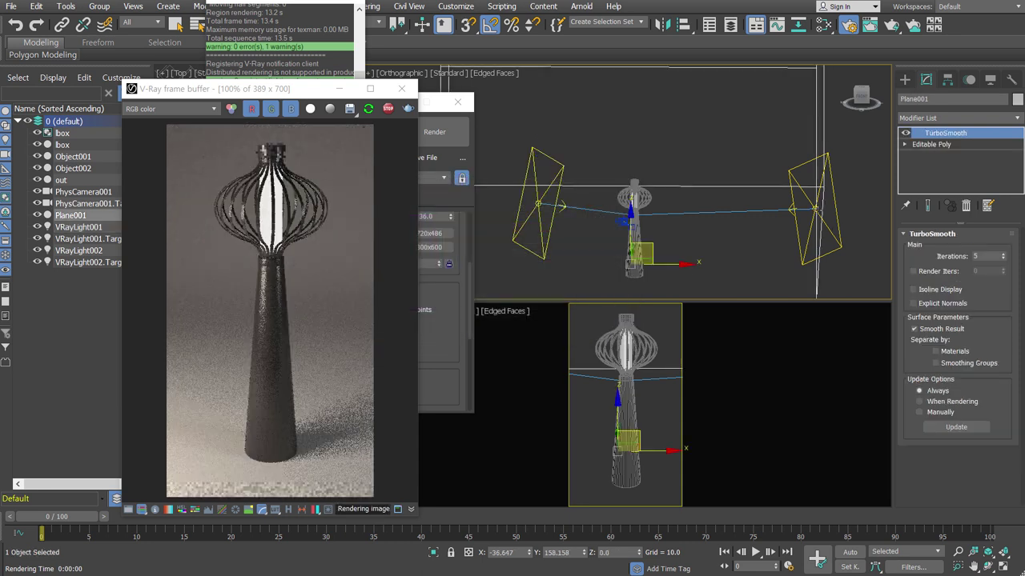
Move VRayLight002 left and give it a deep cool blue colour
click(839, 244)
mouse_move(829, 191)
mouse_down()
mouse_move(791, 182)
mouse_move(799, 179)
mouse_up()
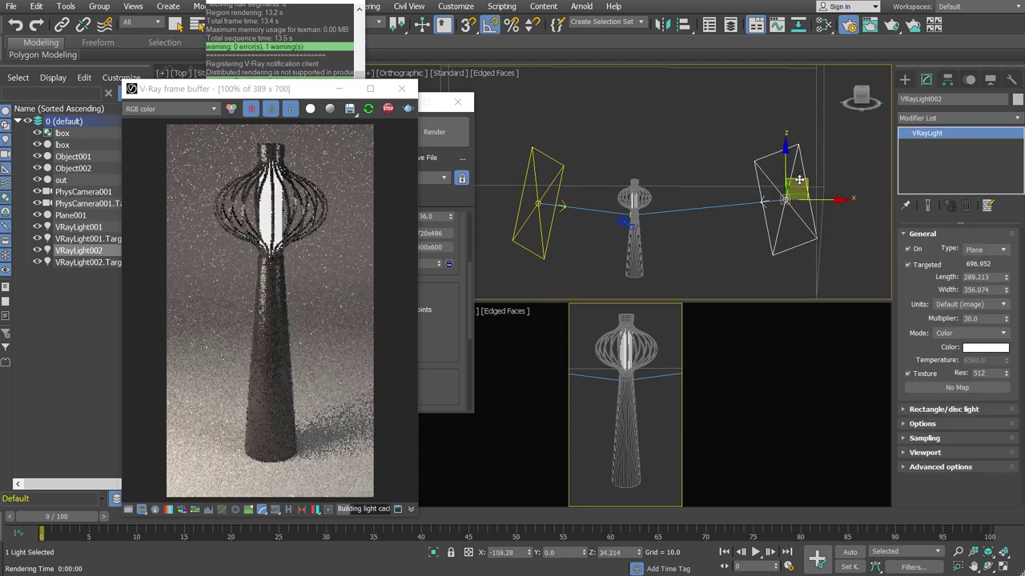
click(980, 349)
drag(413, 231, 395, 265)
drag(450, 304, 450, 253)
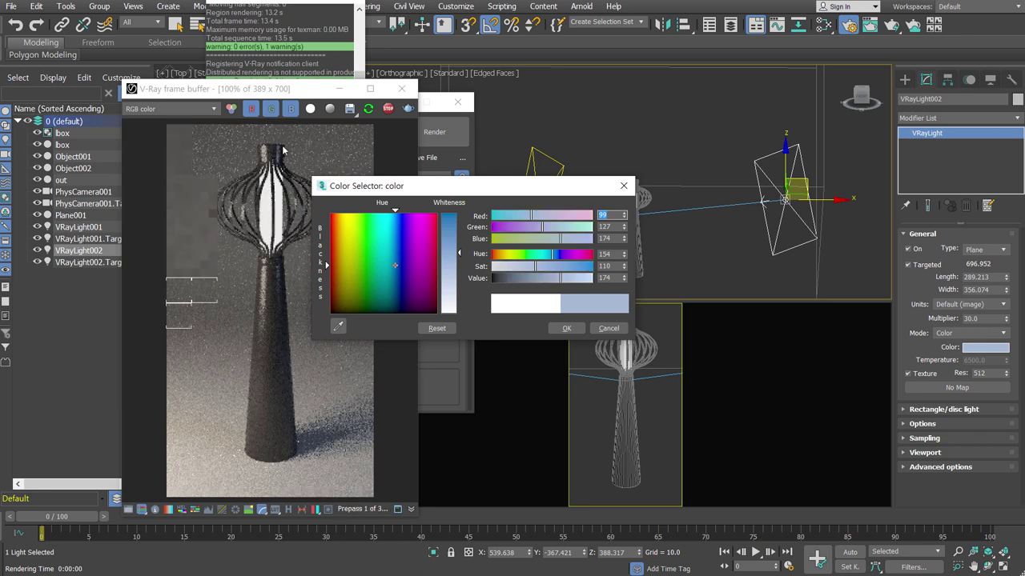
drag(457, 192, 559, 198)
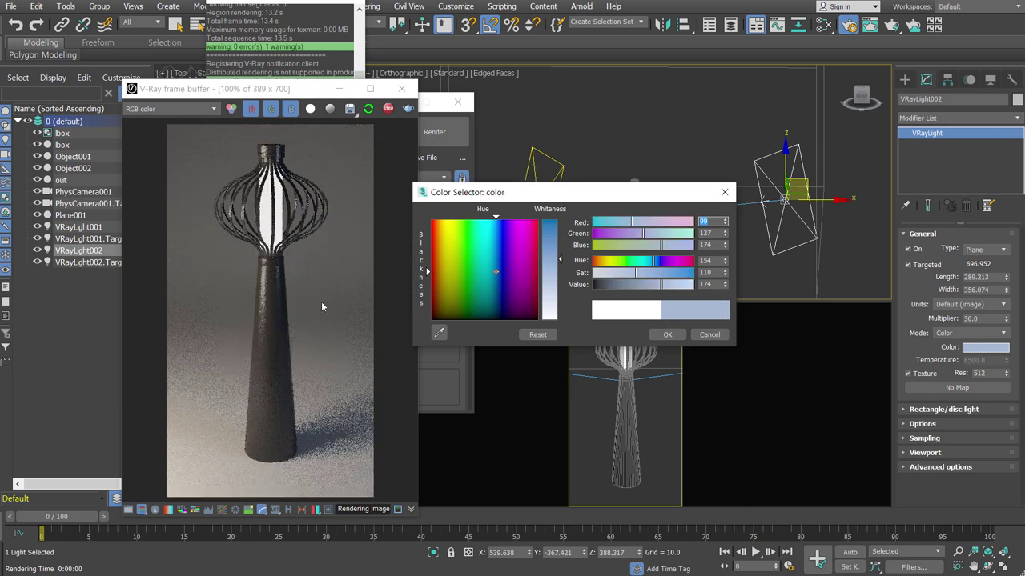
drag(549, 257, 549, 243)
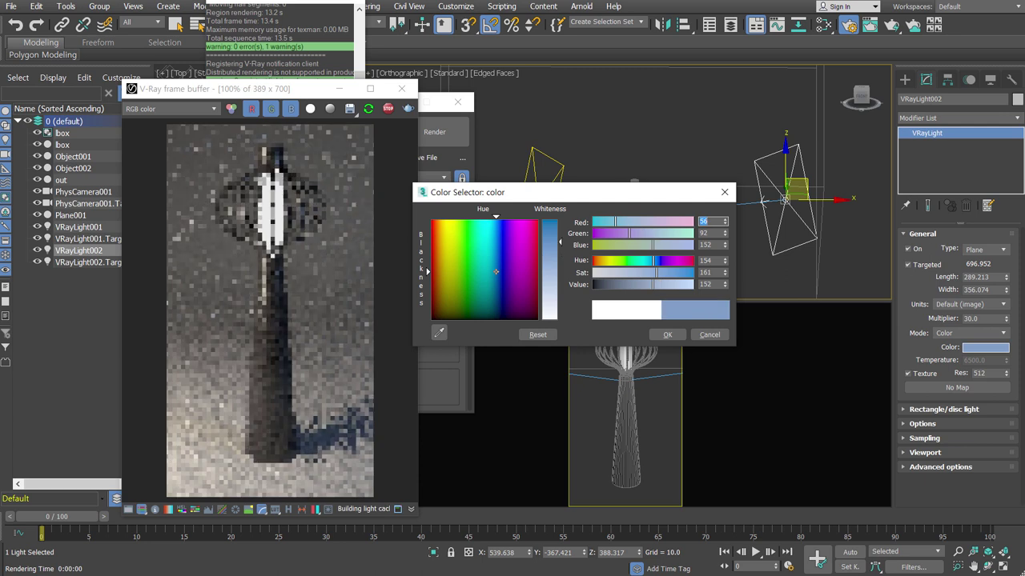
click(673, 336)
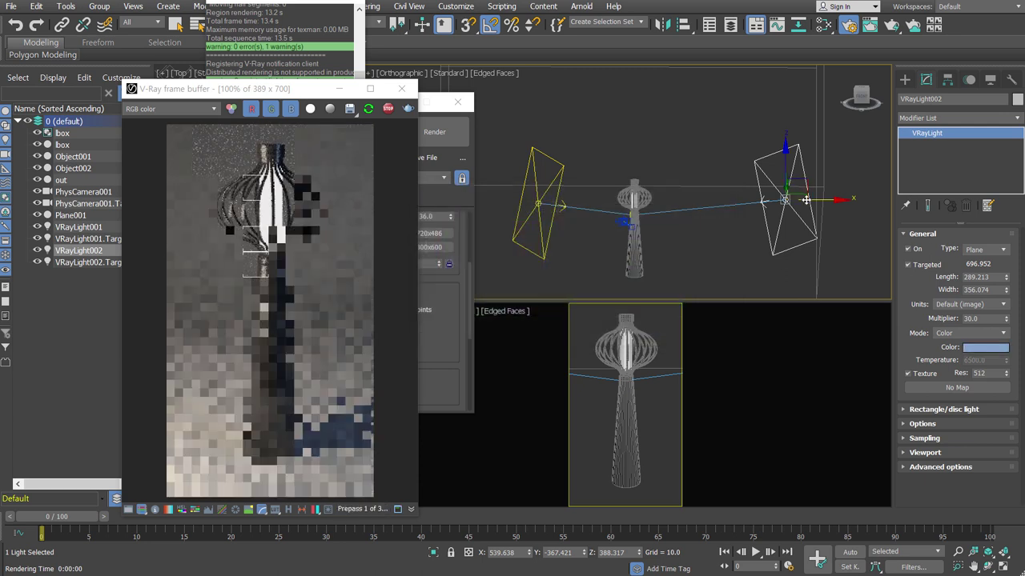
Fine-tune VRayLight002's position, then bring VRayLight001 closer to the lamp and higher
drag(806, 182, 773, 213)
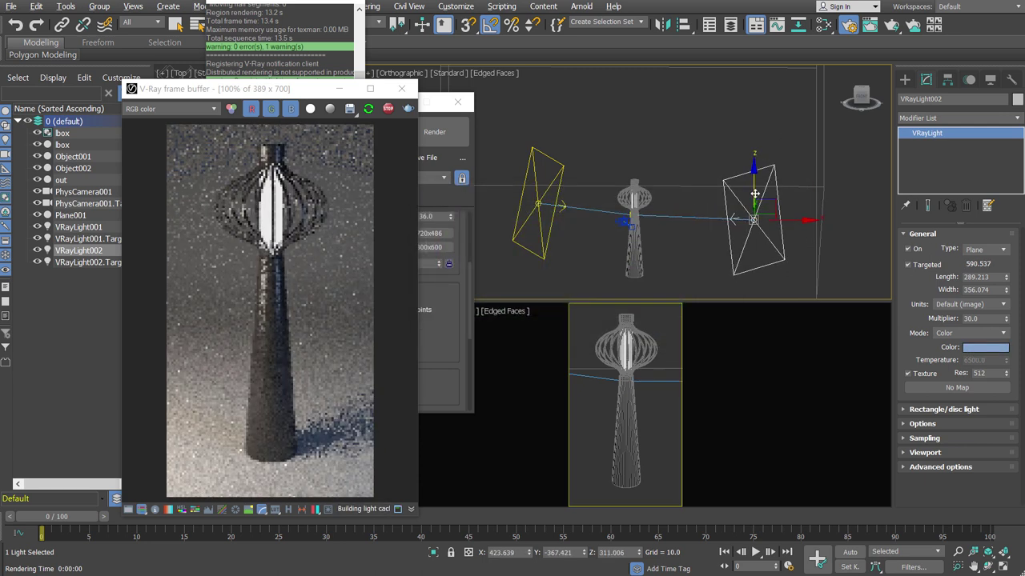
alt+middle_drag(774, 213, 769, 249)
drag(768, 249, 759, 241)
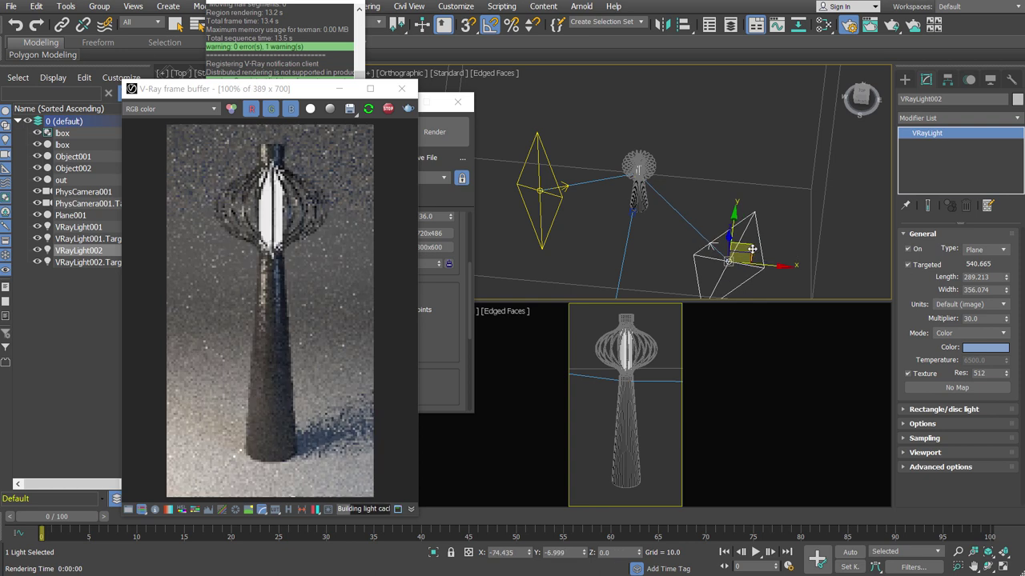
mouse_move(541, 201)
mouse_down()
mouse_move(527, 209)
mouse_move(583, 210)
mouse_up()
alt+middle_drag(582, 211, 652, 200)
mouse_move(558, 144)
mouse_down()
mouse_move(559, 113)
mouse_move(565, 131)
mouse_up()
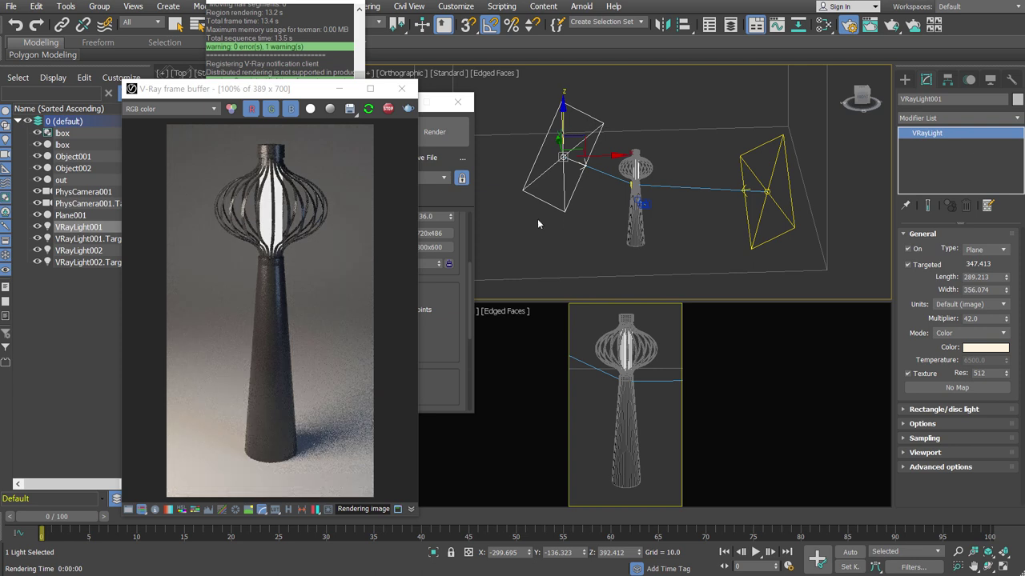
Shift-drag an independent copy of the lamp group, lbox002, to the right of the original
click(615, 417)
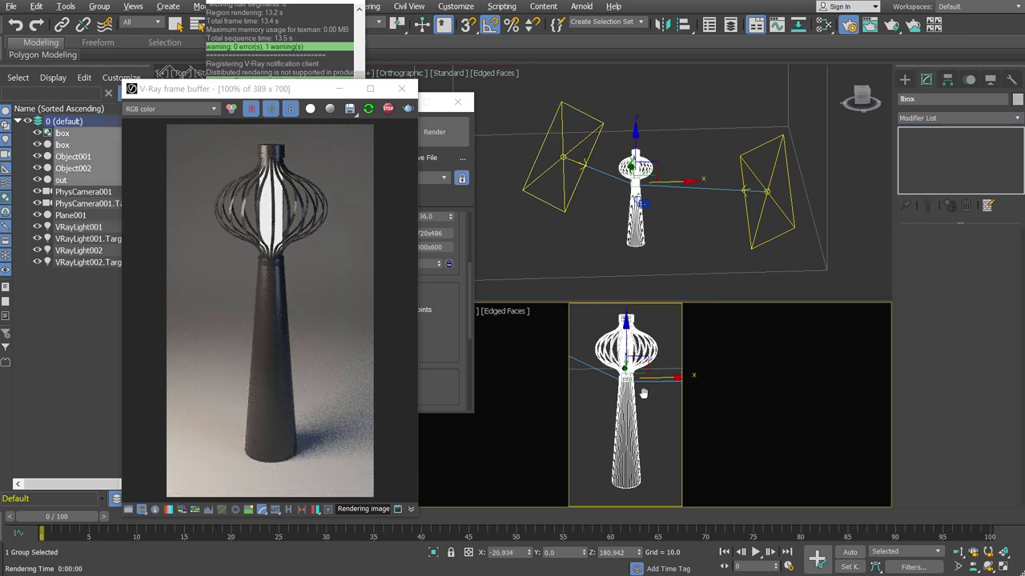
mouse_move(664, 200)
alt+middle_down()
mouse_move(688, 192)
mouse_move(636, 186)
alt+middle_up()
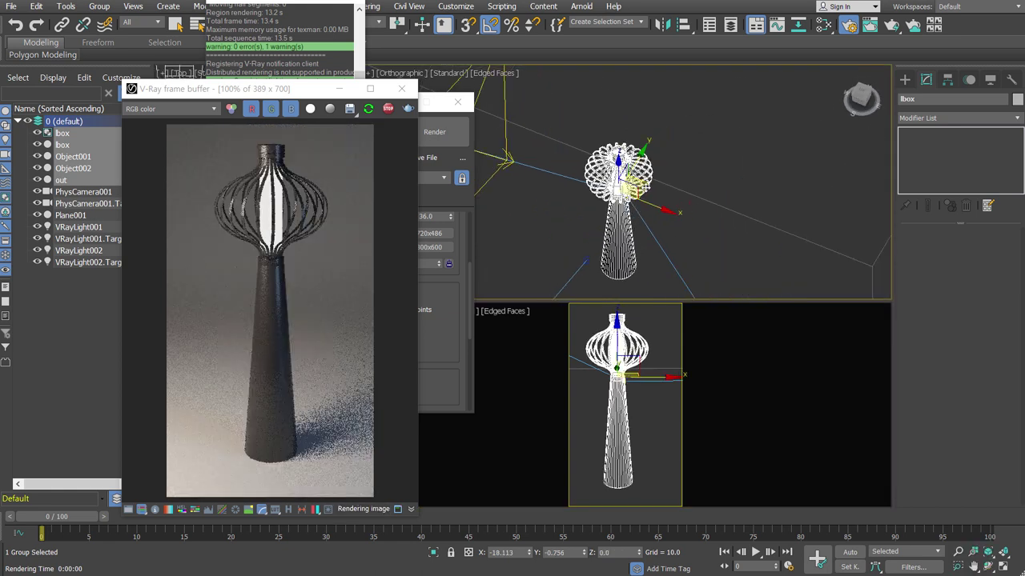
shift+drag(636, 186, 715, 149)
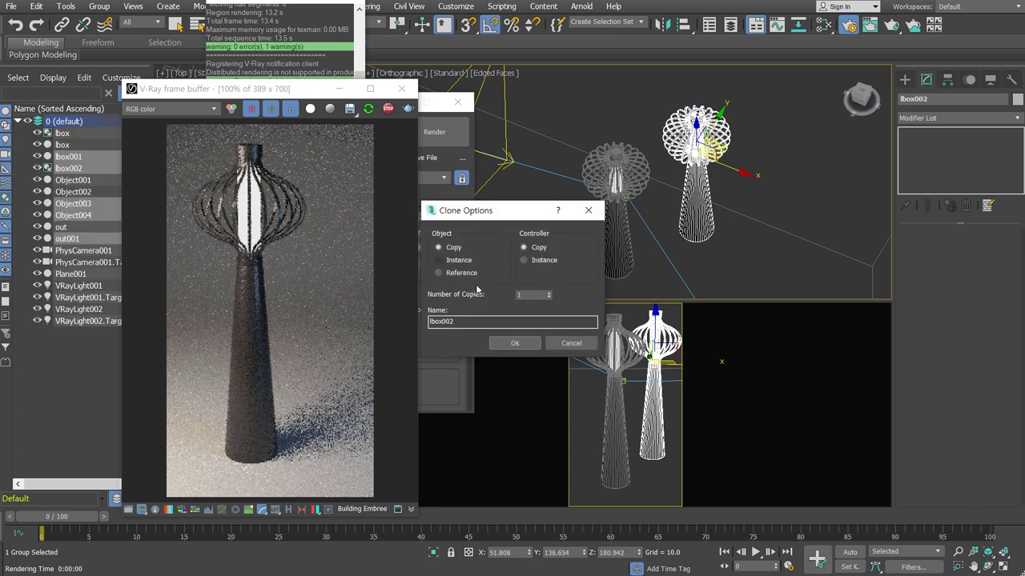
click(515, 344)
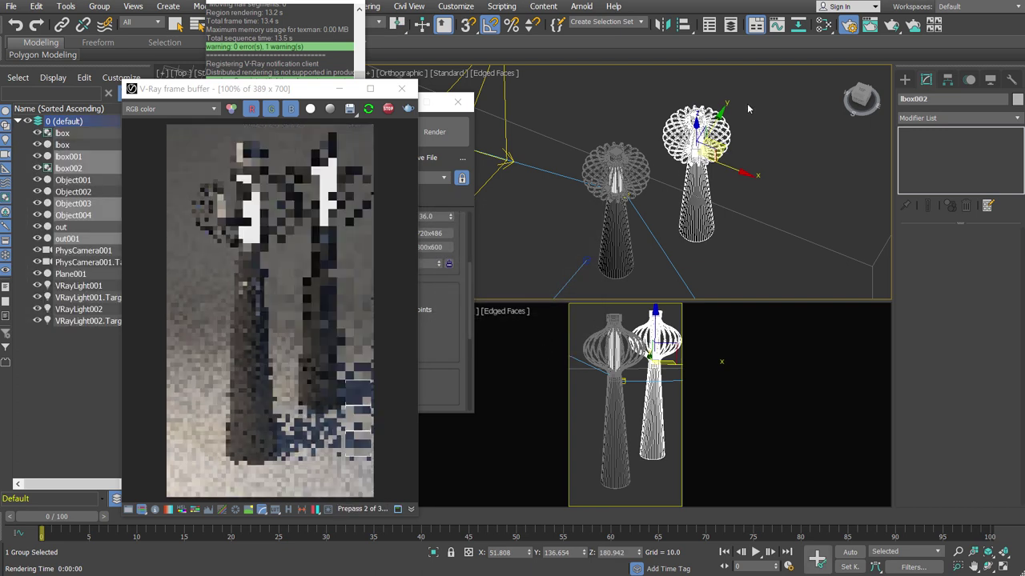
In the Slate Material Editor, rearrange the Material #56, #57 and Multi/Sub nodes and delete the selected node
click(824, 25)
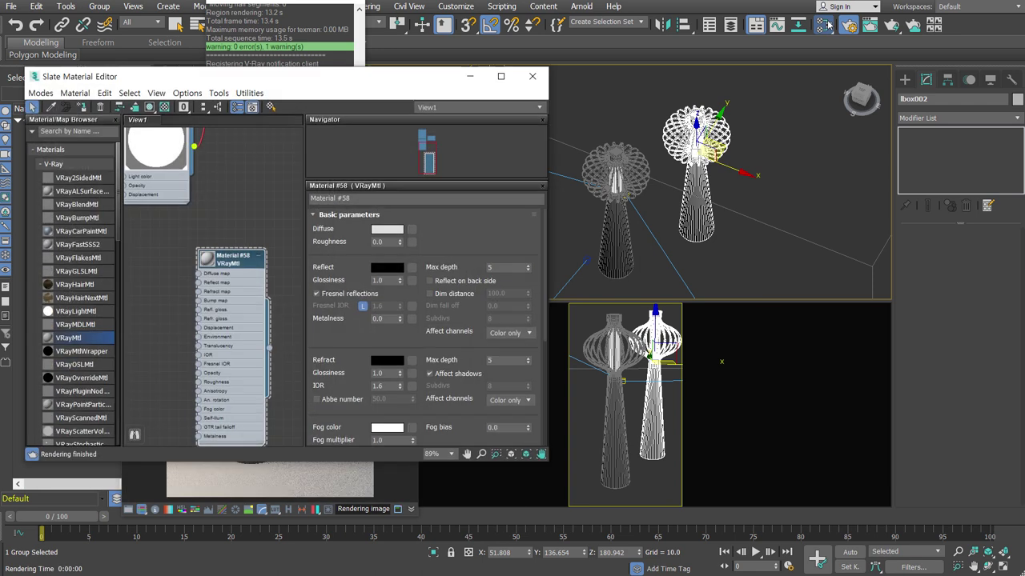
scroll(194, 277, down, 3)
middle_drag(193, 278, 194, 218)
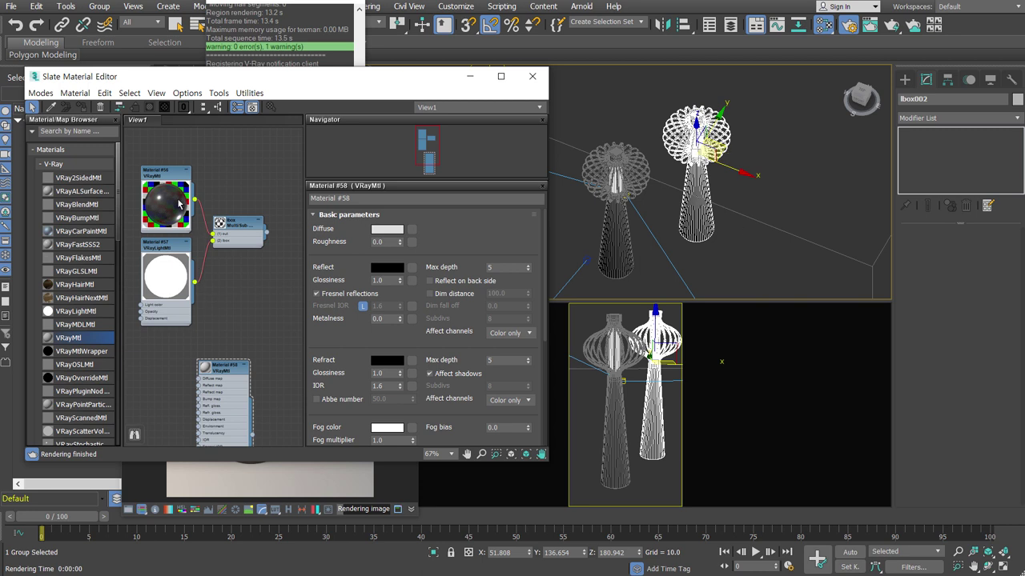
drag(179, 204, 172, 174)
drag(165, 299, 158, 307)
mouse_move(240, 222)
mouse_down()
mouse_move(231, 179)
mouse_move(181, 184)
mouse_up()
middle_drag(180, 184, 173, 292)
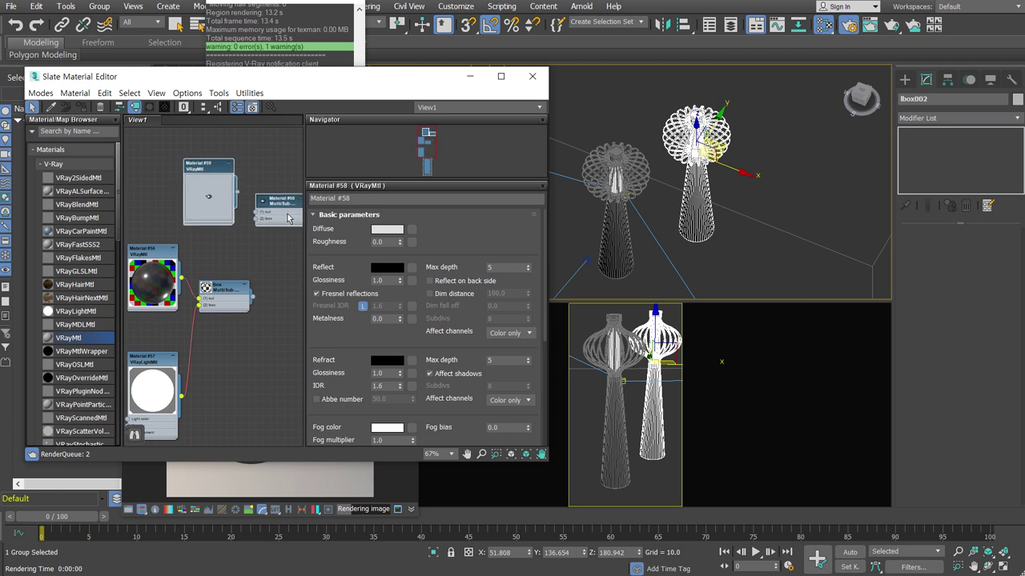
middle_drag(273, 339, 248, 322)
key(Delete)
Place the copied lamp's Material #61 node beside its Multi/Sub node
scroll(247, 321, down, 2)
drag(68, 337, 261, 346)
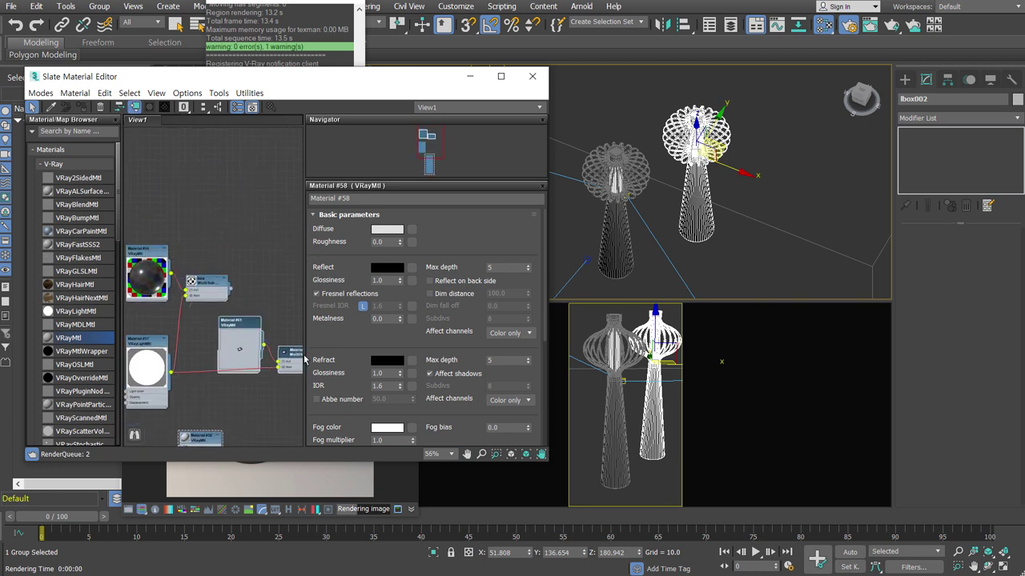
middle_drag(171, 302, 200, 283)
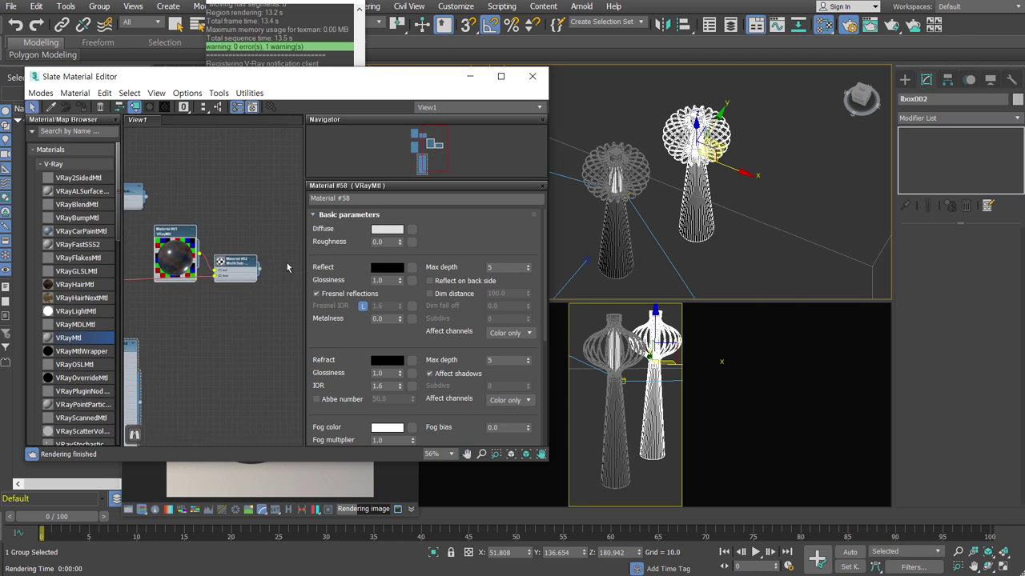
drag(230, 264, 248, 288)
drag(176, 229, 207, 210)
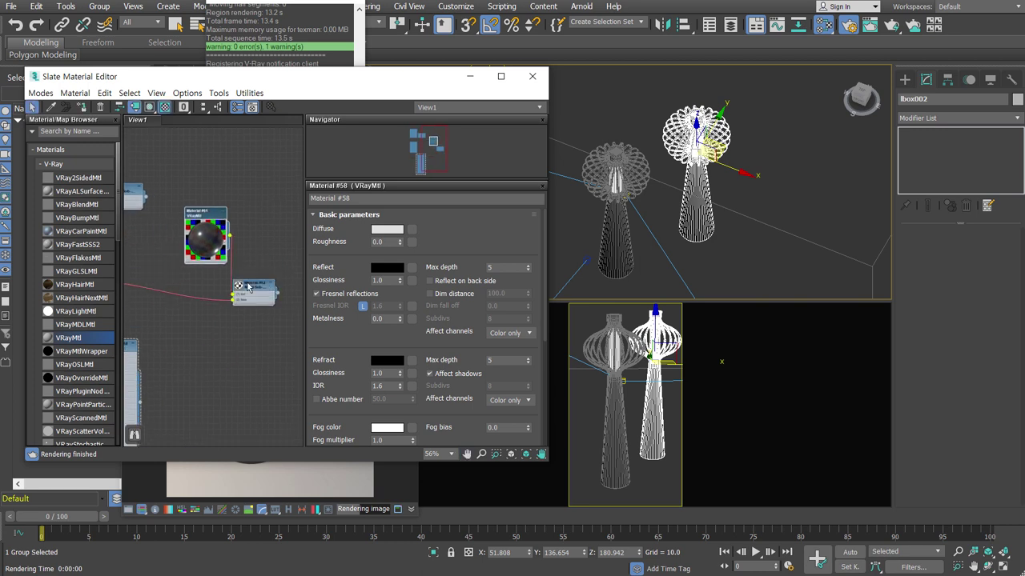
scroll(248, 289, up, 2)
scroll(264, 269, up, 2)
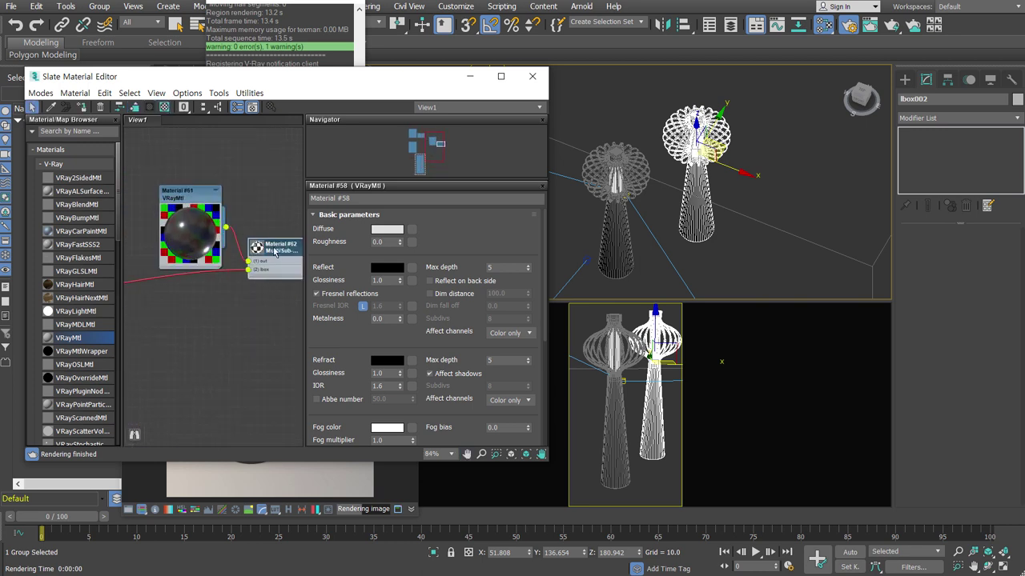
Rename the copied lamp's Multi/Sub material to 2
double_click(274, 251)
click(383, 201)
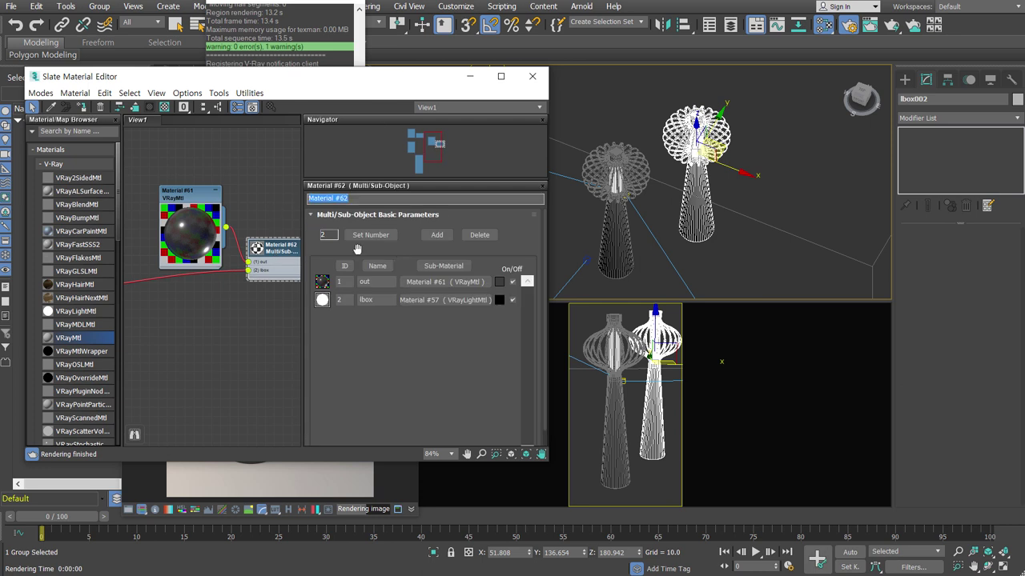
text(2)
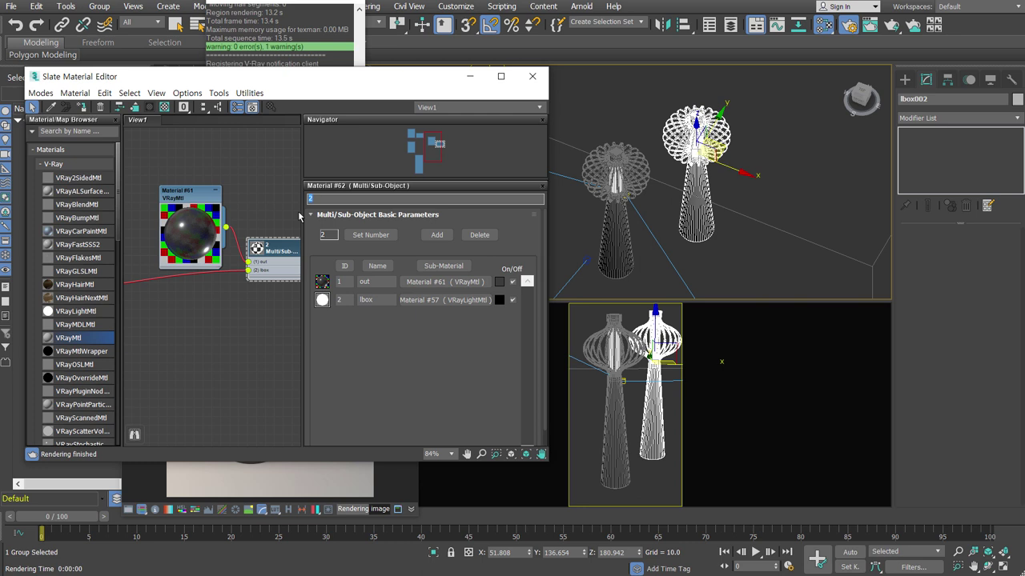
Set Material #61's diffuse colour to dark brown (73, 32, 12) and close the editor
double_click(189, 200)
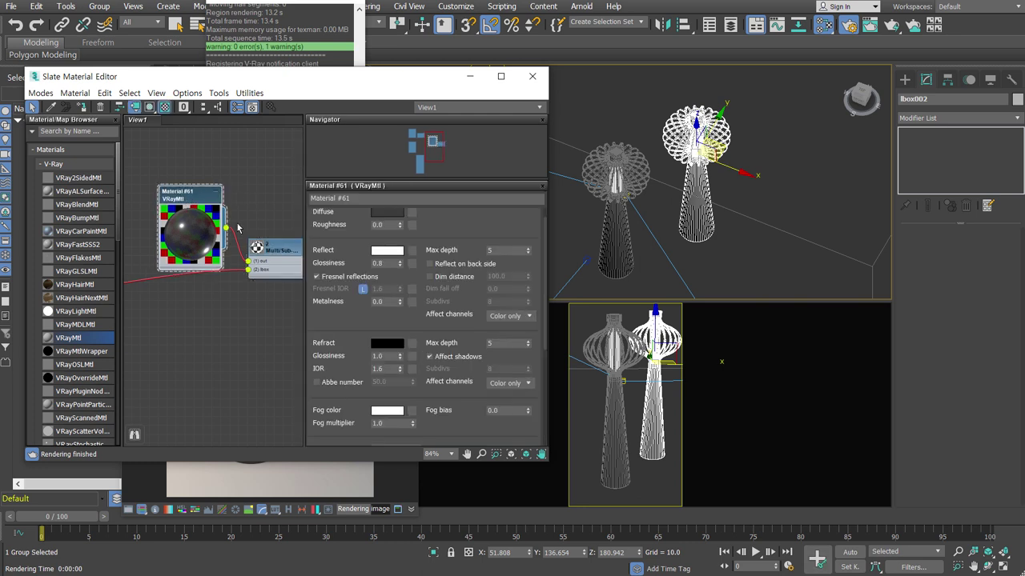
click(391, 212)
click(442, 298)
mouse_move(560, 222)
mouse_down()
mouse_move(562, 234)
mouse_move(602, 246)
mouse_up()
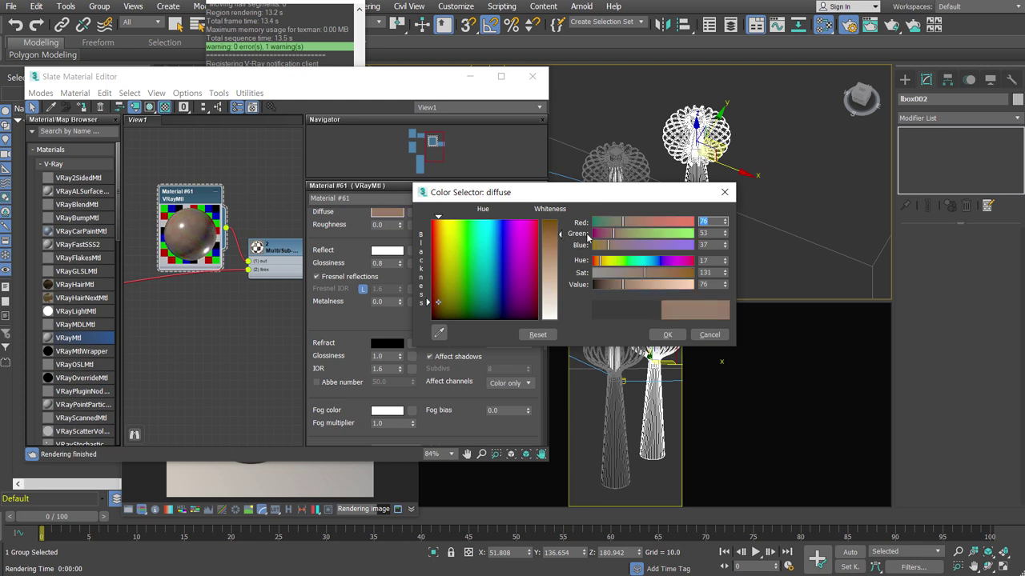
drag(656, 274, 668, 279)
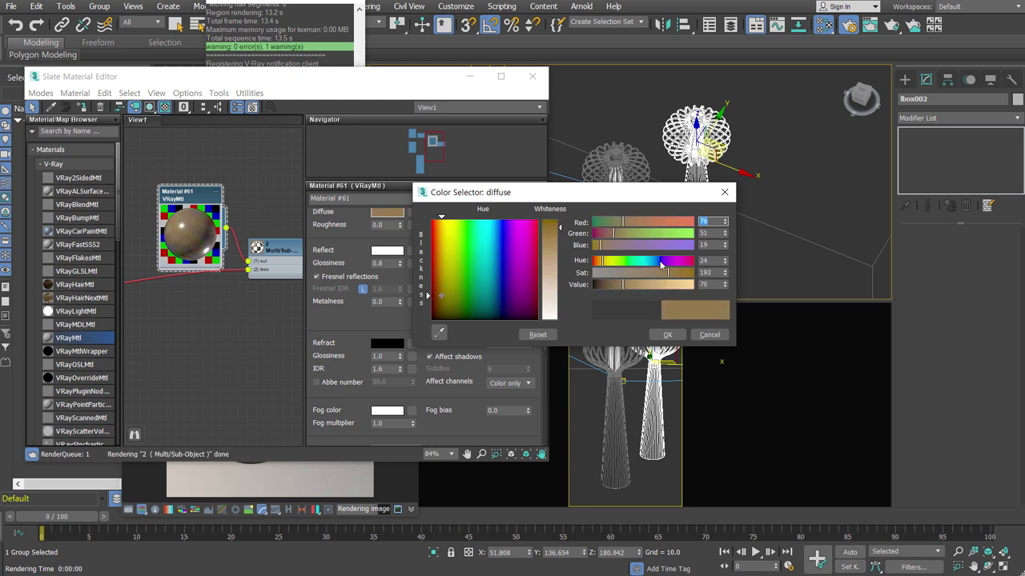
drag(624, 227, 637, 225)
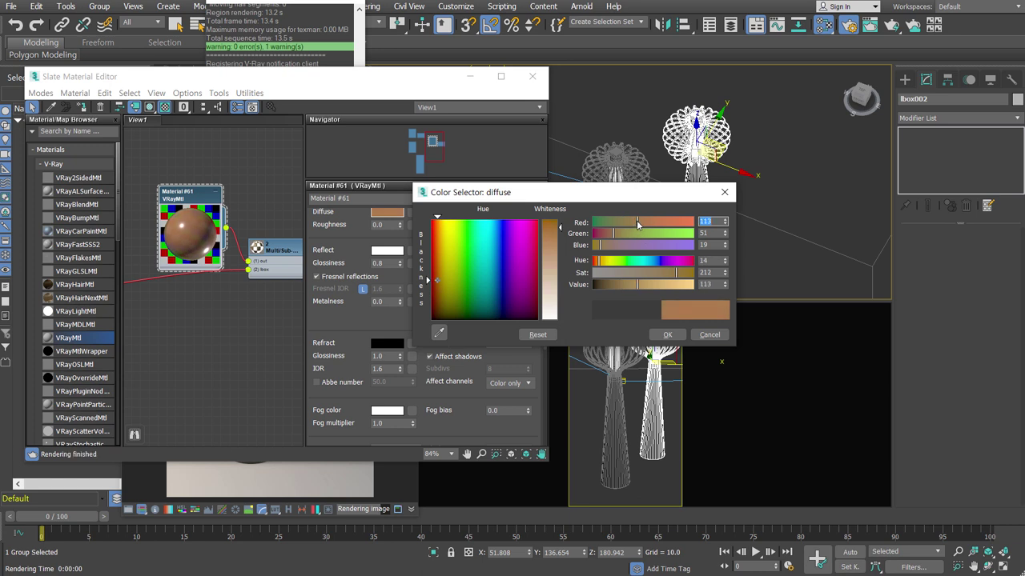
drag(637, 284, 621, 284)
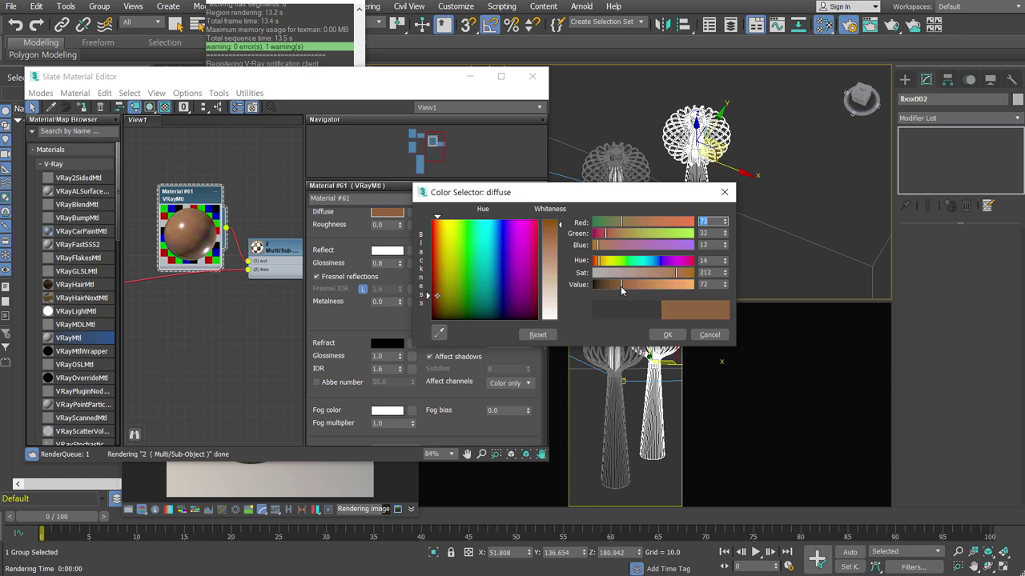
click(669, 335)
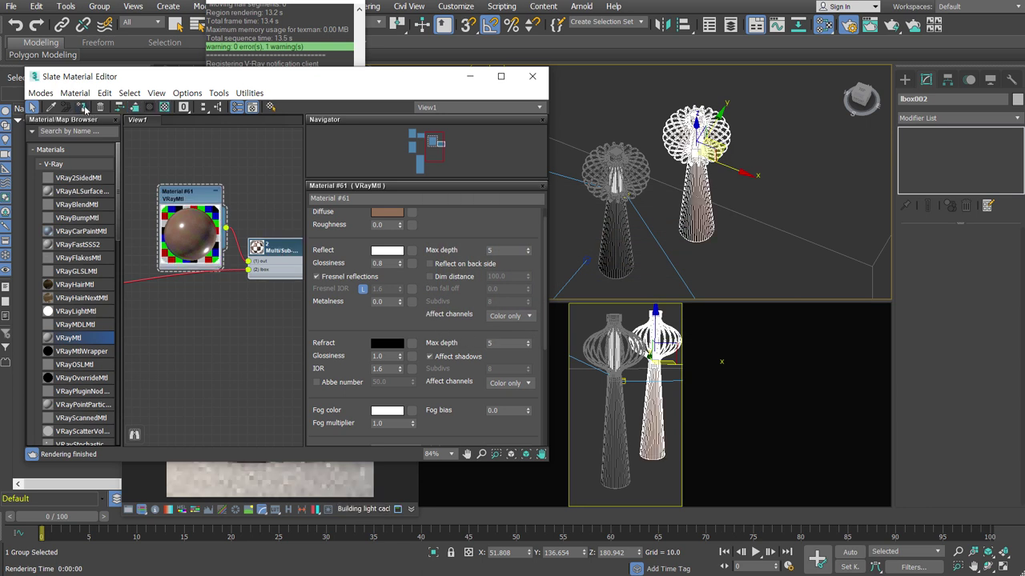
click(470, 76)
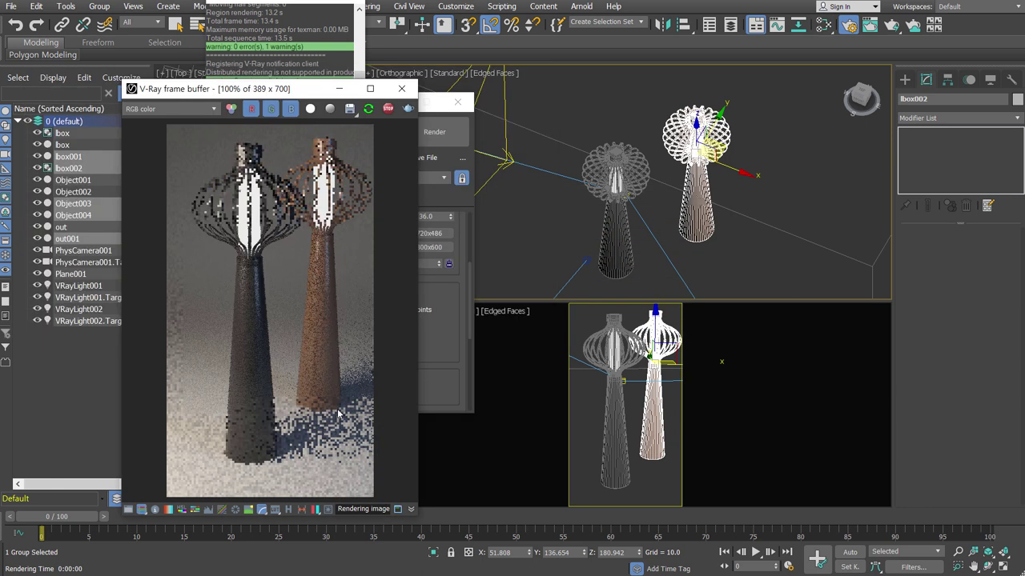